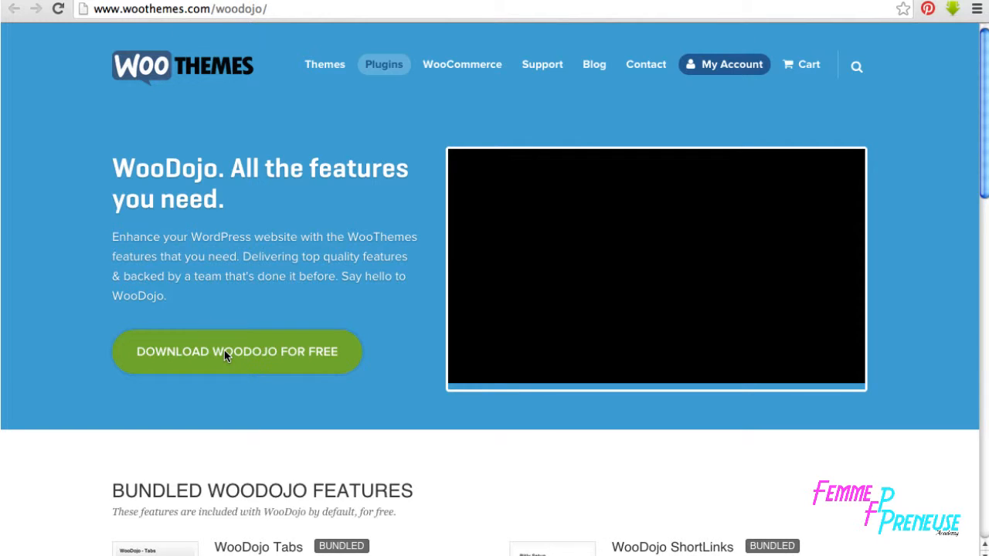
Download the free WooDojo plugin, and open the zip upload form for adding an extension to the WordPress site
{"action": "left_click", "coordinate": [271, 355]}
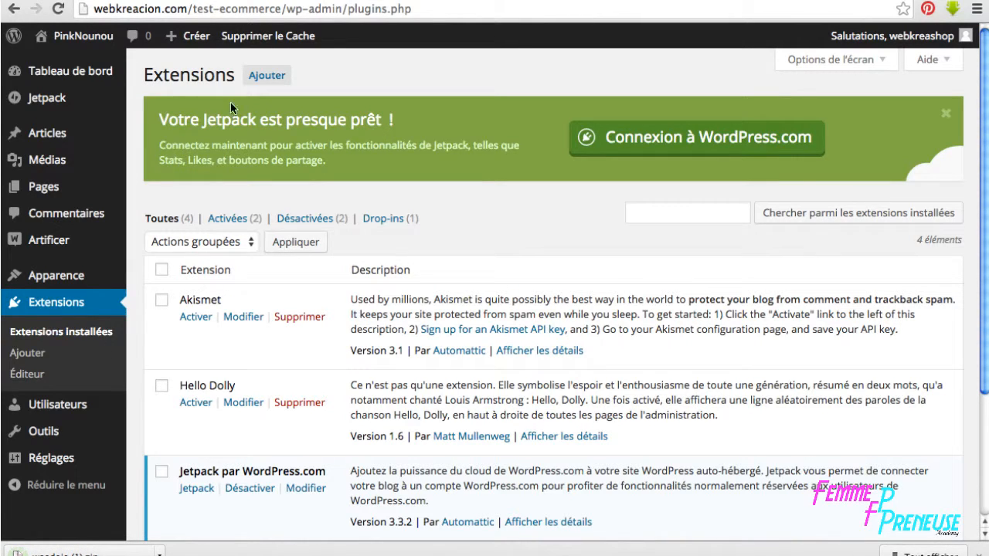
{"action": "left_click", "coordinate": [256, 77]}
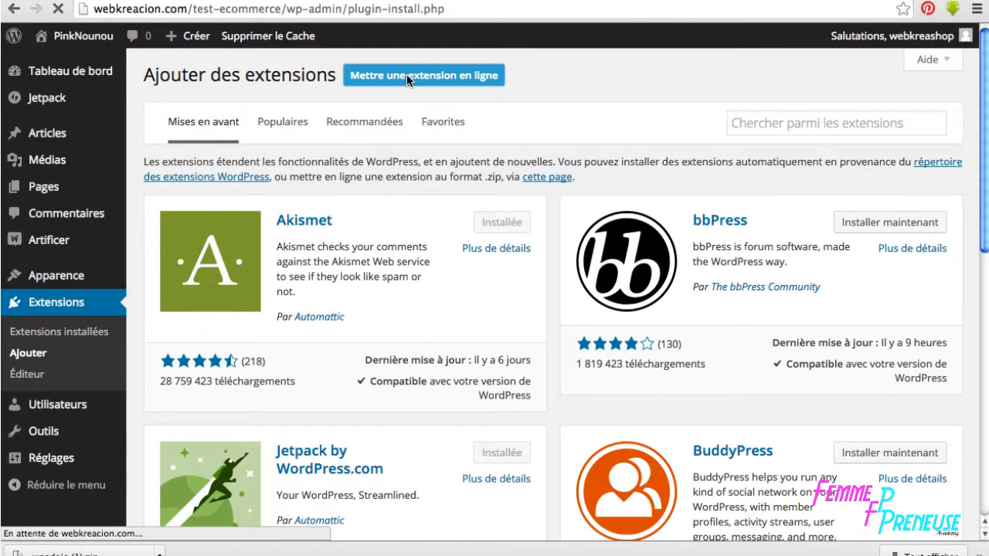
{"action": "left_click", "coordinate": [407, 77]}
Choose woodojo.zip from the Downloads folder as the extension file to upload
{"action": "left_click", "coordinate": [460, 213]}
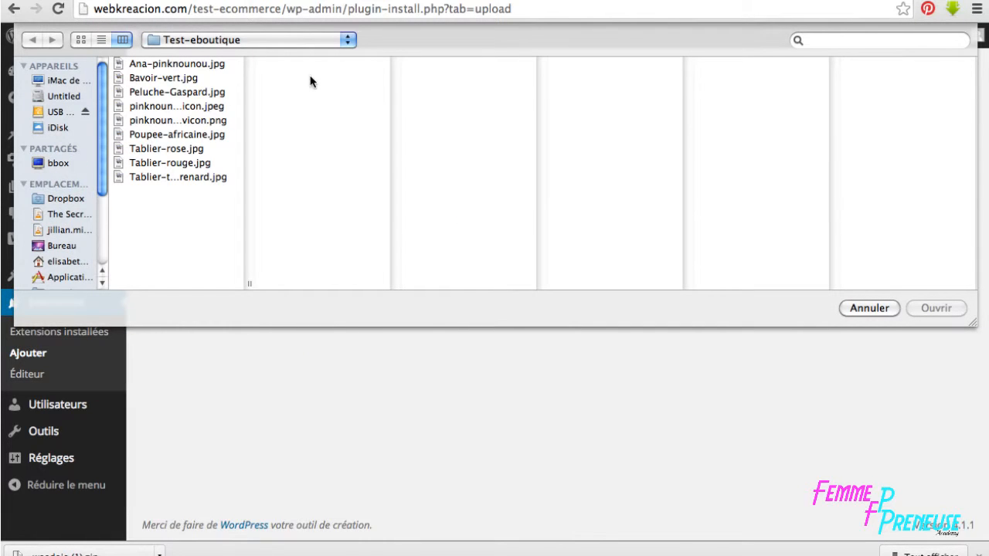
{"action": "left_click", "coordinate": [284, 39]}
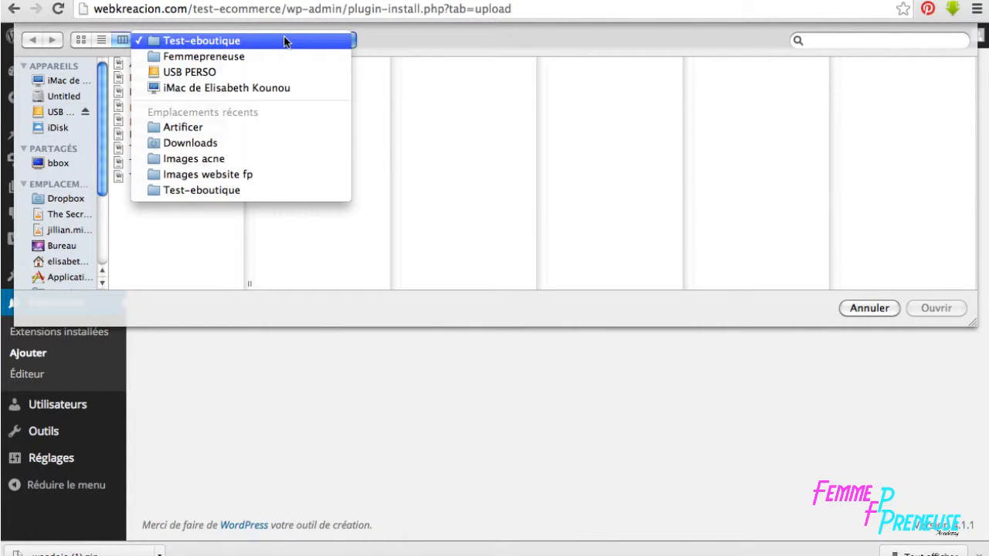
{"action": "key", "text": "Escape"}
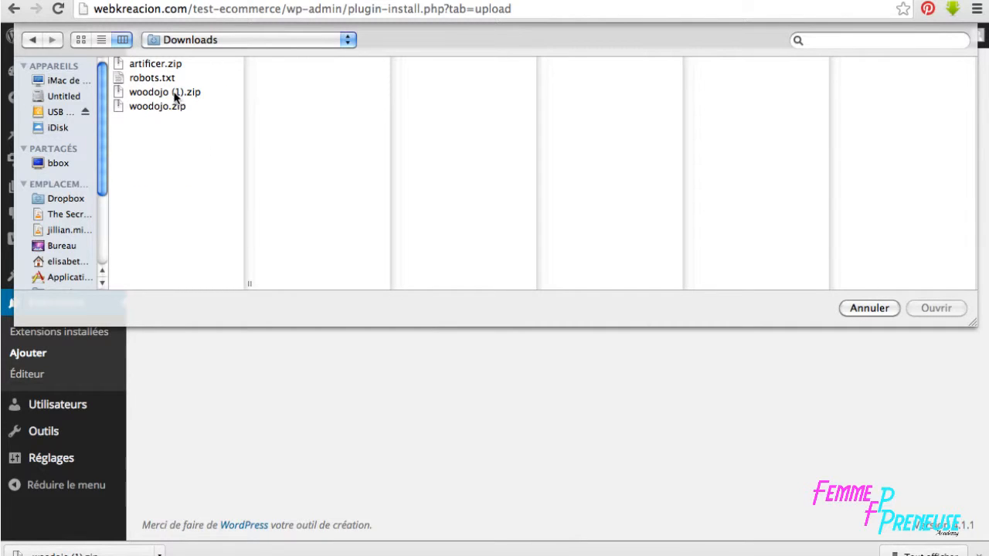
{"action": "left_click", "coordinate": [168, 106]}
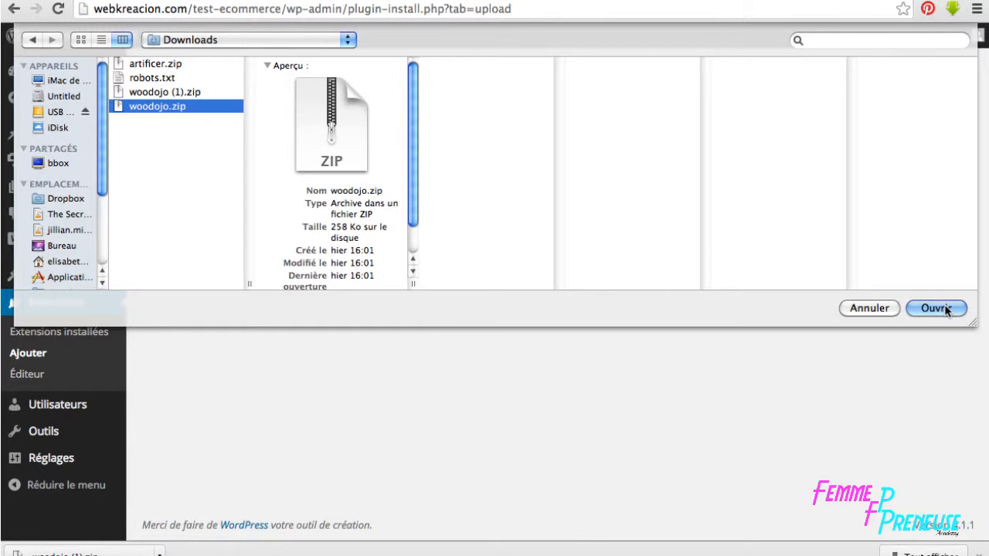
{"action": "left_click", "coordinate": [937, 308]}
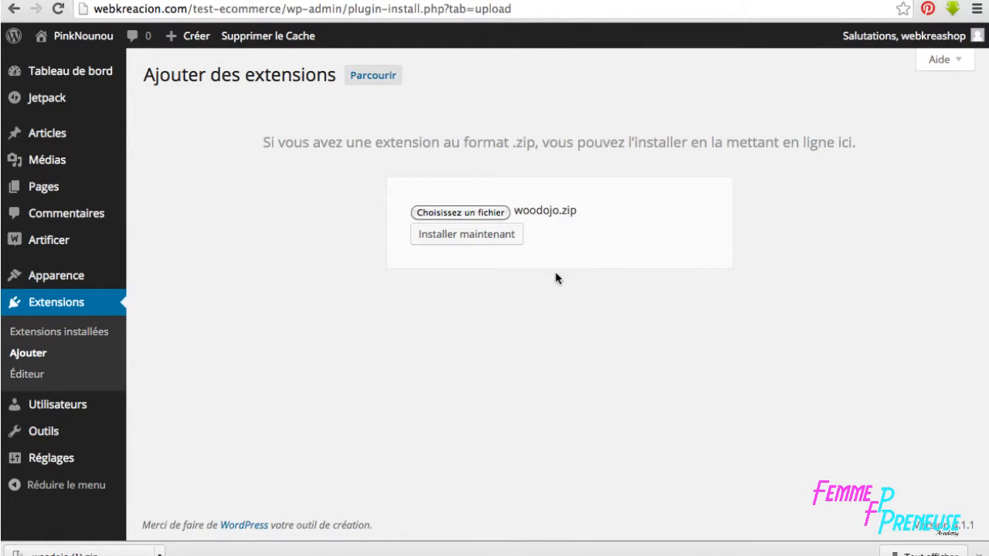
Install the uploaded WooDojo extension and activate it, checking its entry in the list of installed extensions
{"action": "left_click", "coordinate": [500, 233]}
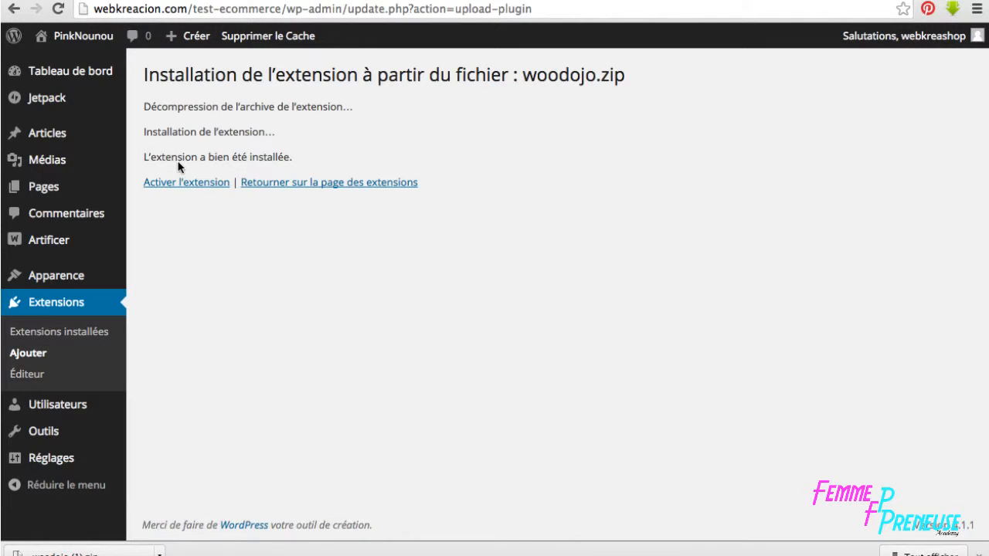
{"action": "left_click", "coordinate": [209, 181]}
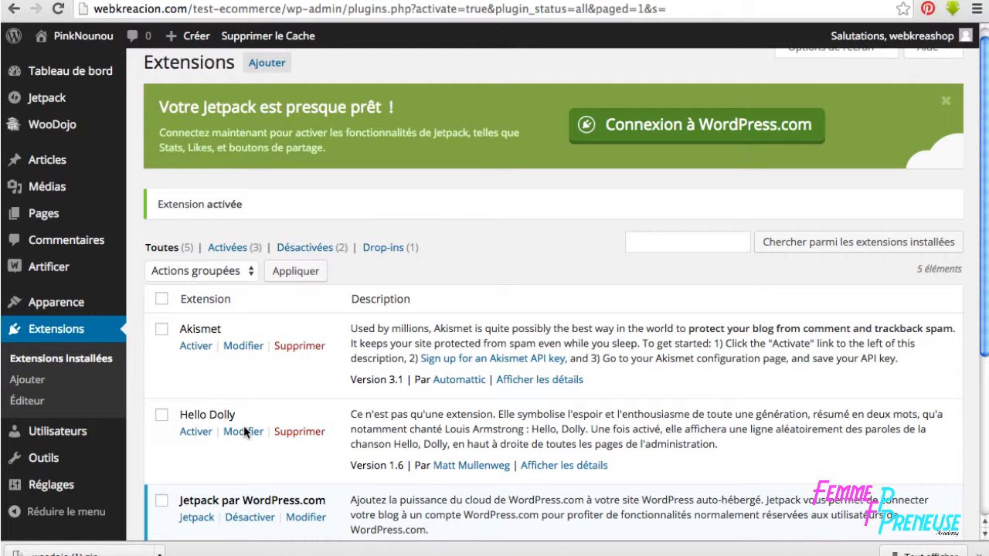
{"action": "scroll", "coordinate": [243, 425], "scroll_direction": "down", "scroll_amount": 5}
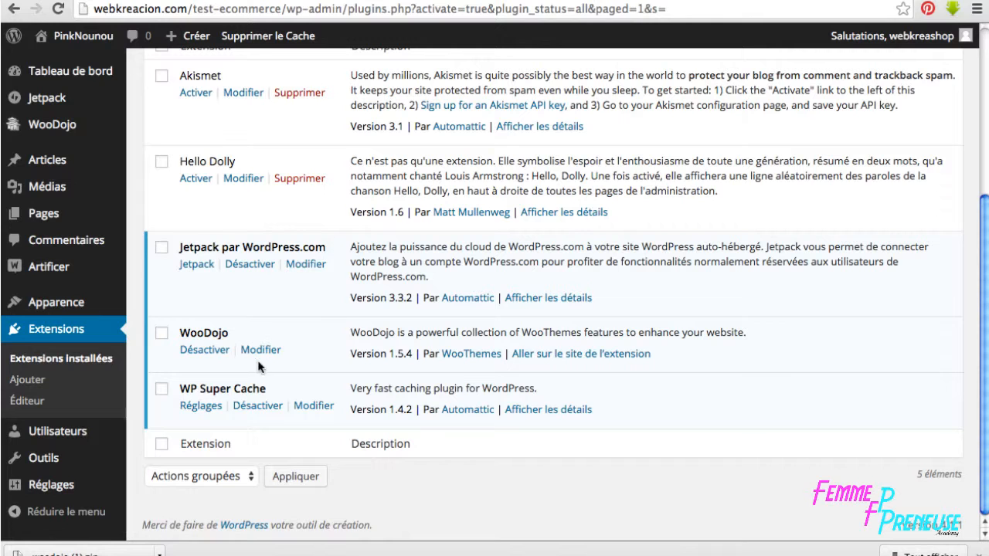
{"action": "scroll", "coordinate": [259, 355], "scroll_direction": "up", "scroll_amount": 3}
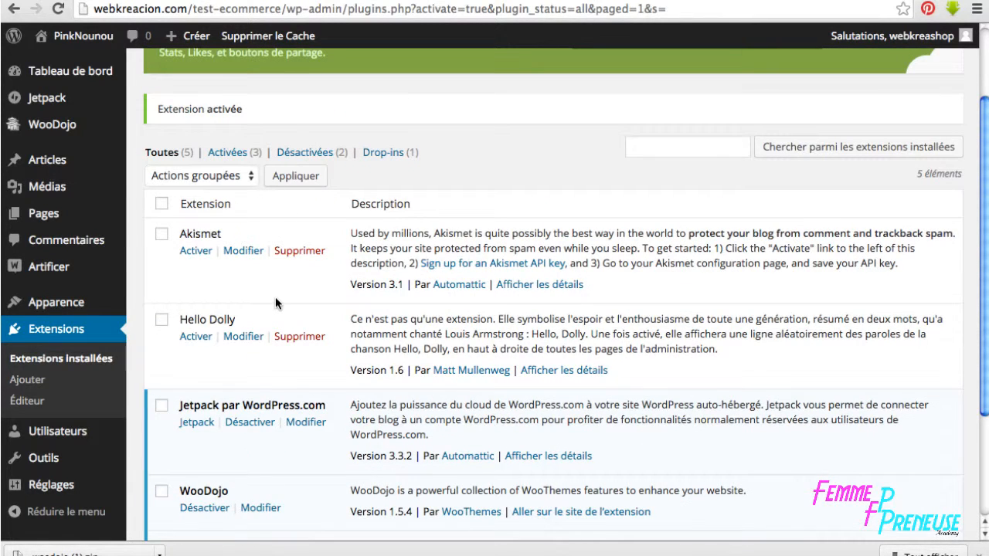
{"action": "scroll", "coordinate": [279, 305], "scroll_direction": "up", "scroll_amount": 2}
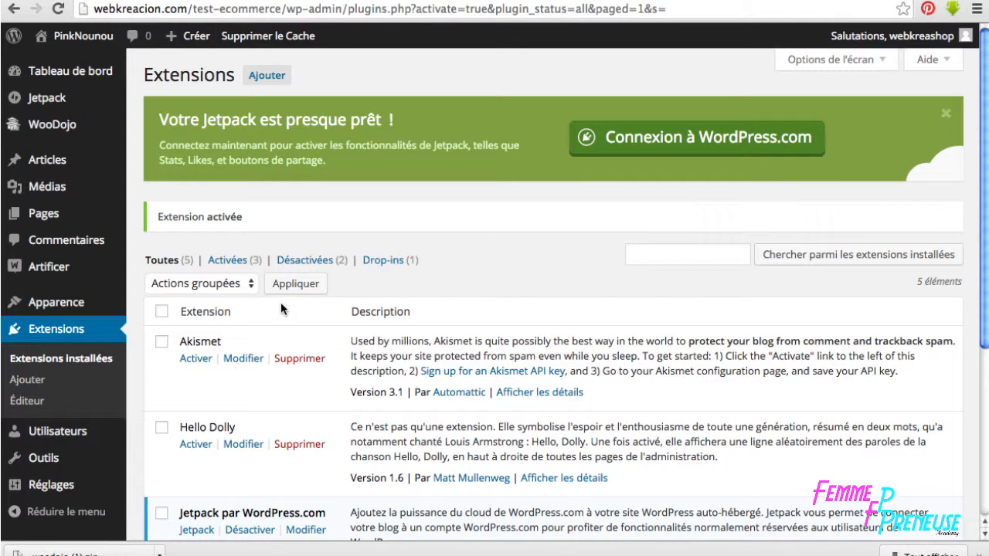
Search the extensions available to add for "seo", and refine the search to "seo yoast"
{"action": "left_click", "coordinate": [274, 74]}
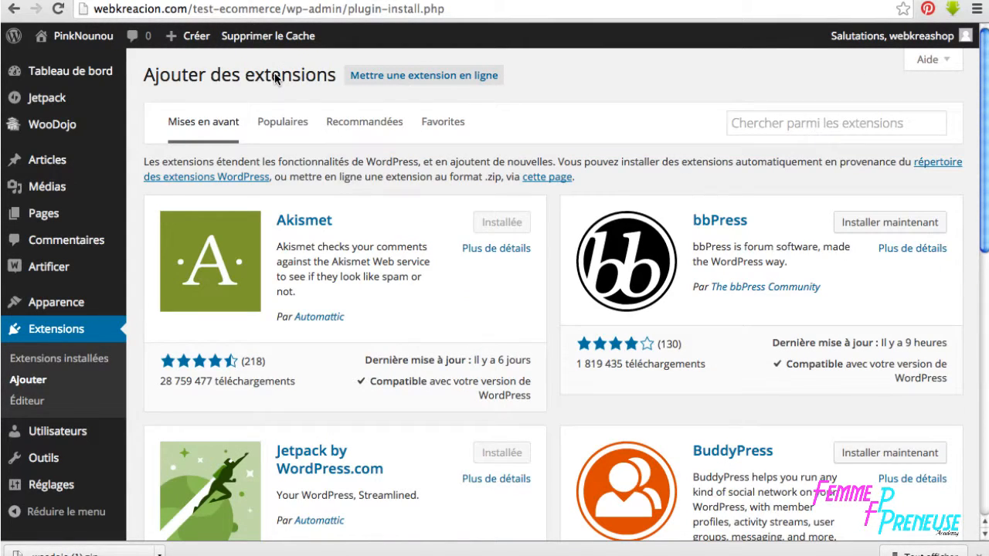
{"action": "left_click", "coordinate": [782, 129]}
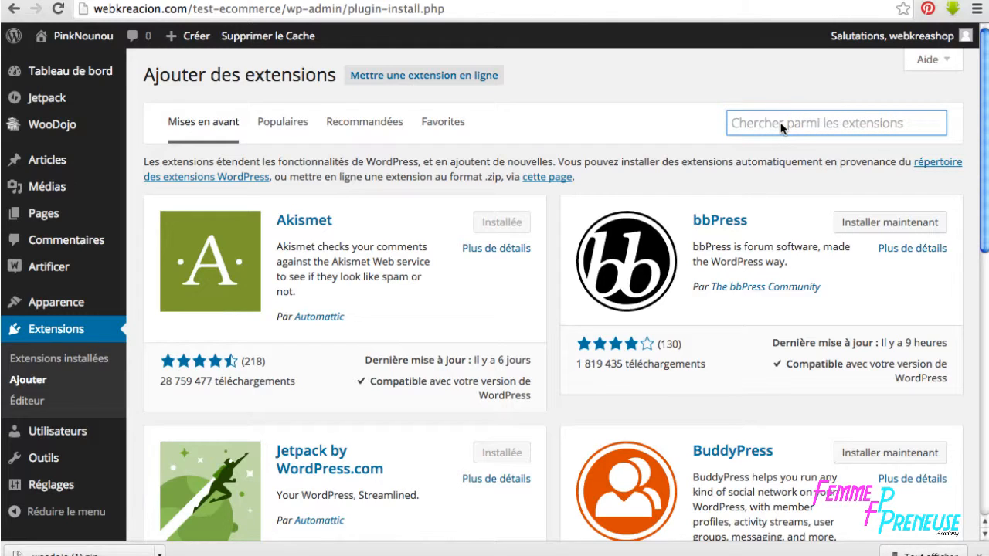
{"action": "type", "text": "seo"}
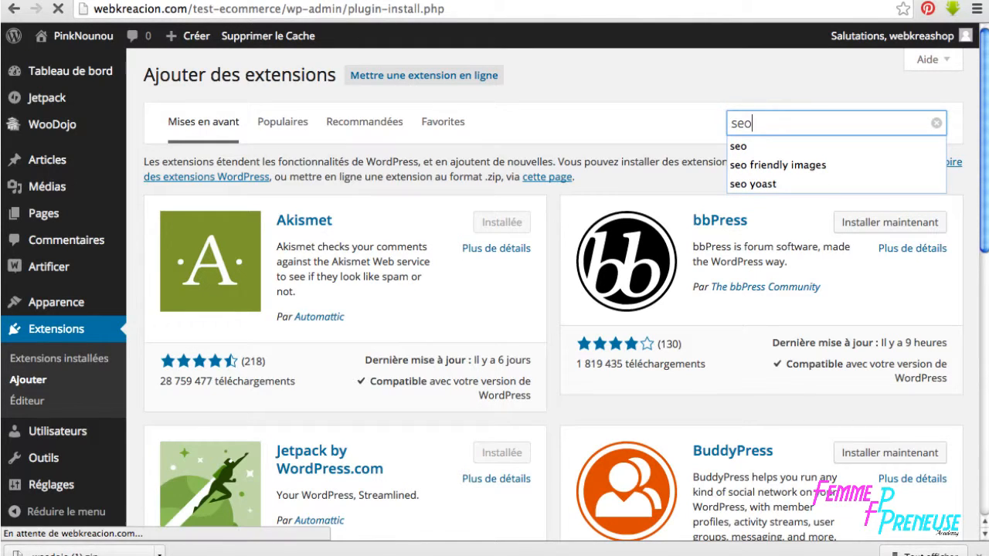
{"action": "key", "text": "Return"}
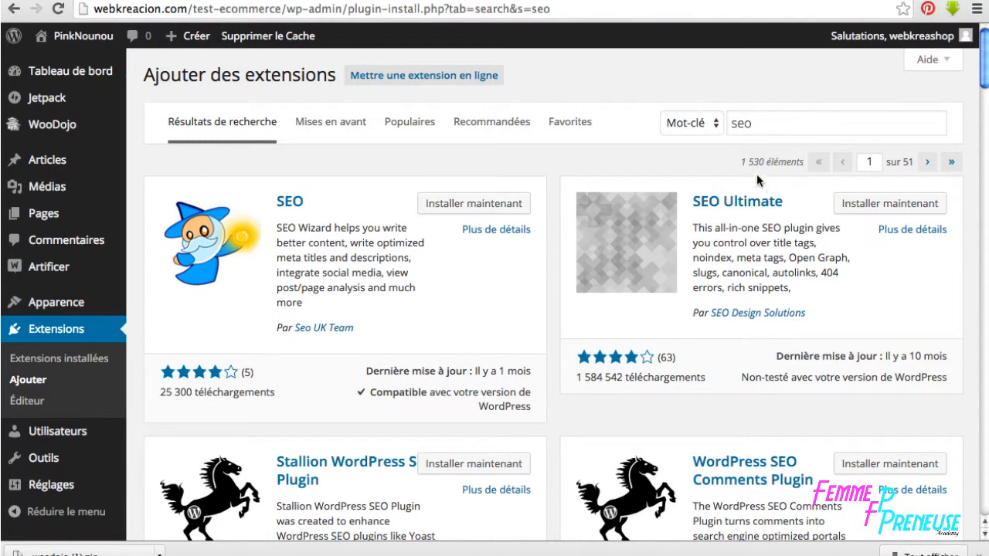
{"action": "left_click", "coordinate": [752, 123]}
{"action": "type", "text": "yoast"}
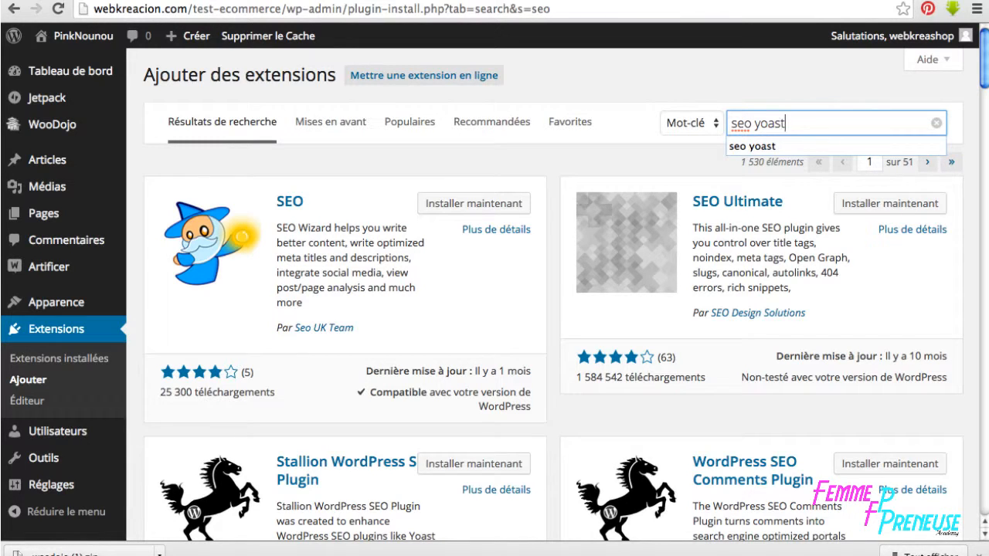
{"action": "key", "text": "Return"}
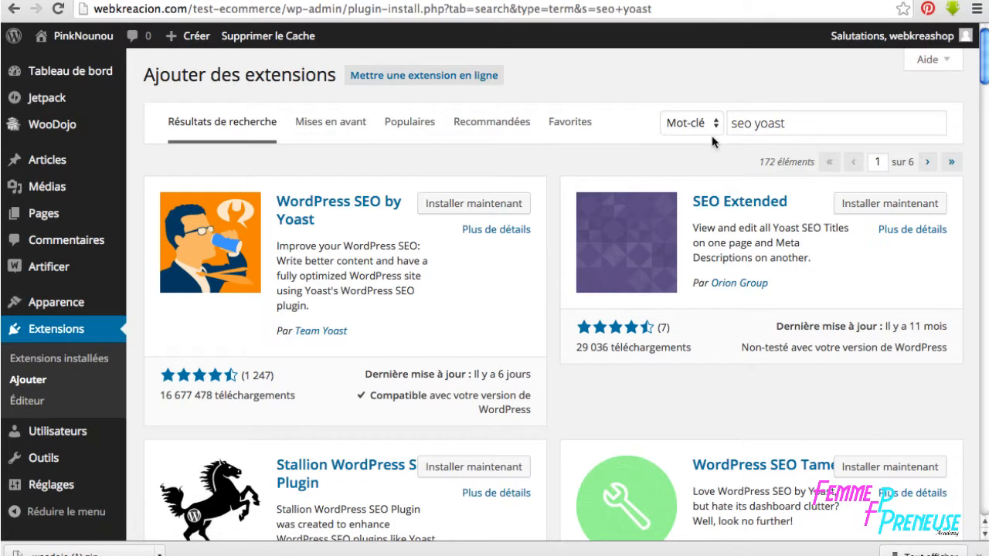
Install and activate WordPress SEO by Yoast, declining its anonymous statistics tracking
{"action": "left_click", "coordinate": [468, 203]}
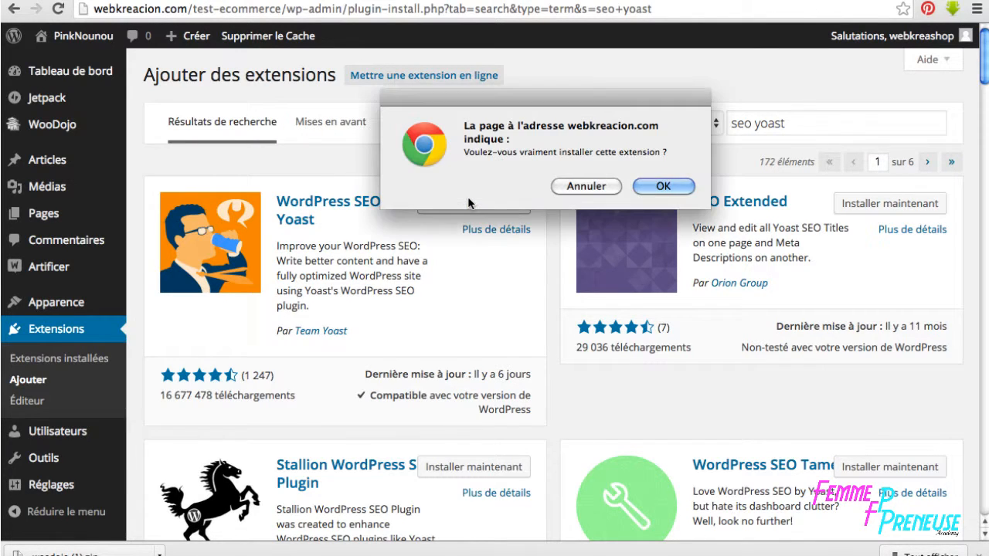
{"action": "left_click", "coordinate": [656, 189]}
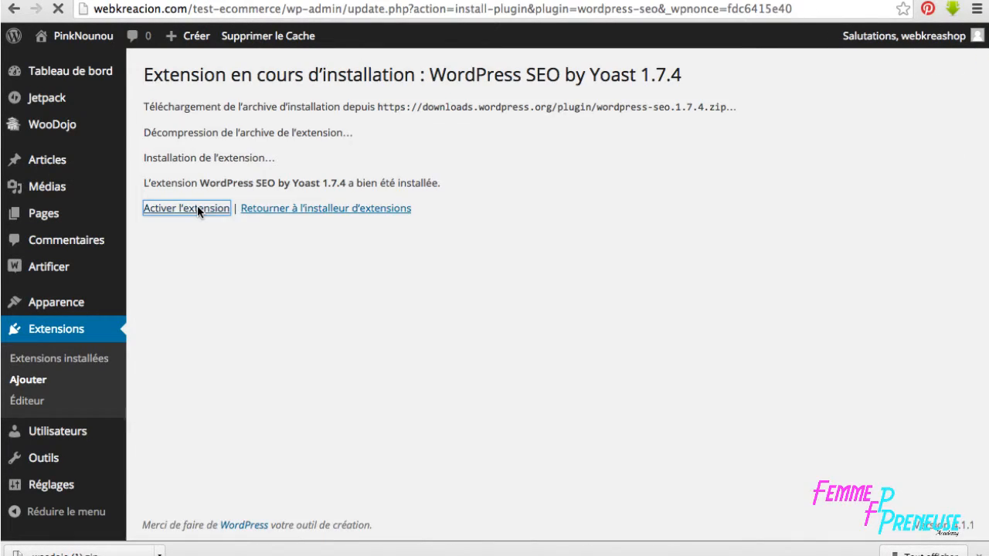
{"action": "left_click", "coordinate": [197, 207]}
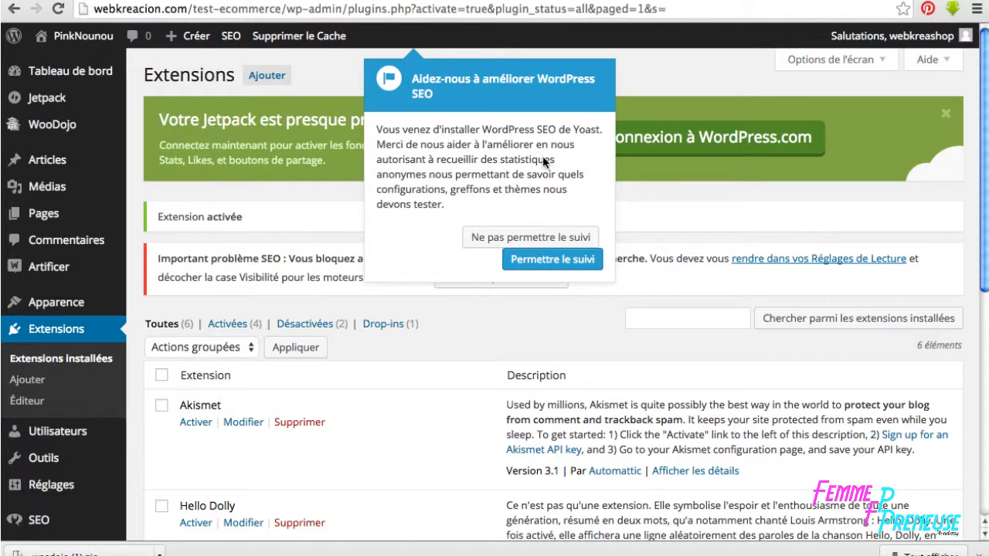
{"action": "left_click", "coordinate": [553, 243]}
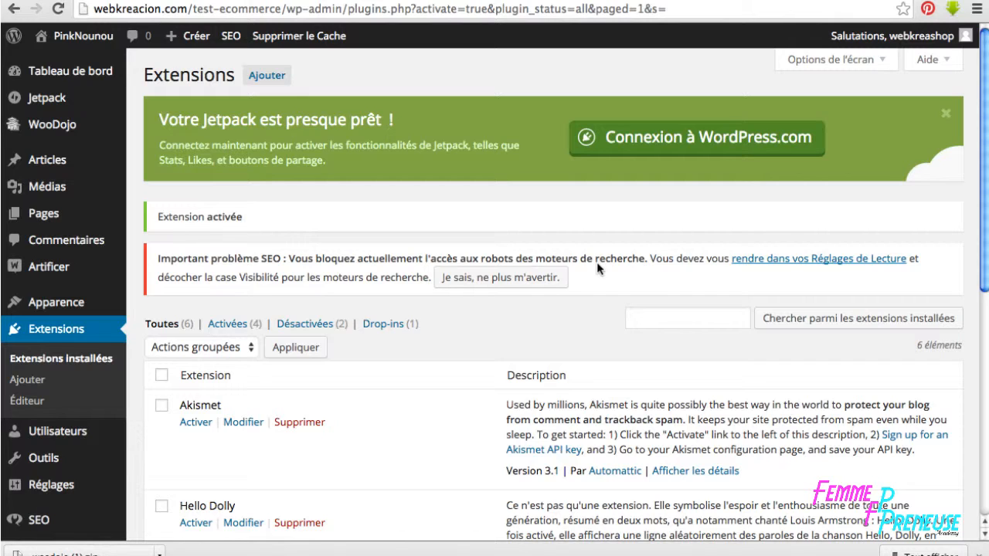
In the reading settings, disable "Demander aux moteurs de recherche de ne pas indexer ce site" and save the changes
{"action": "left_click", "coordinate": [51, 485]}
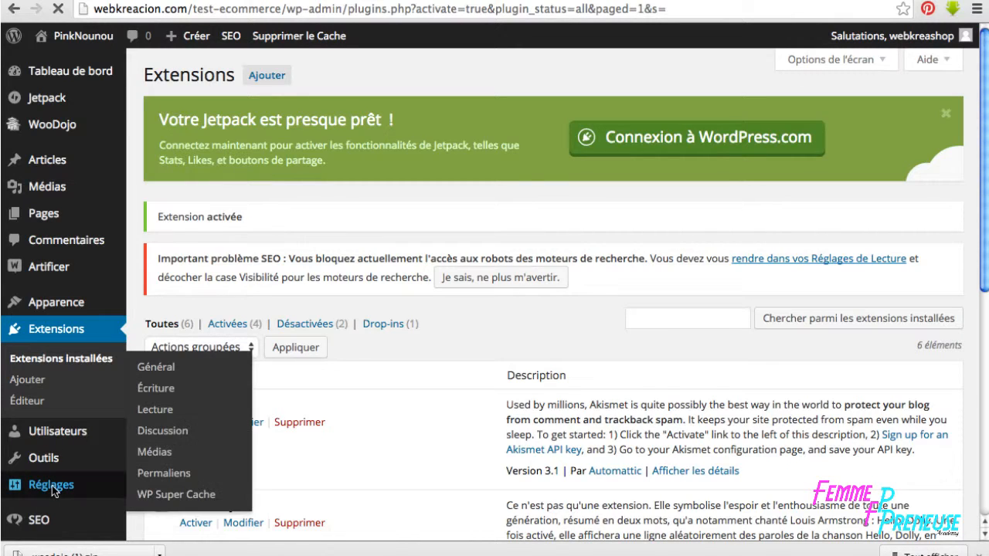
{"action": "left_click", "coordinate": [152, 409]}
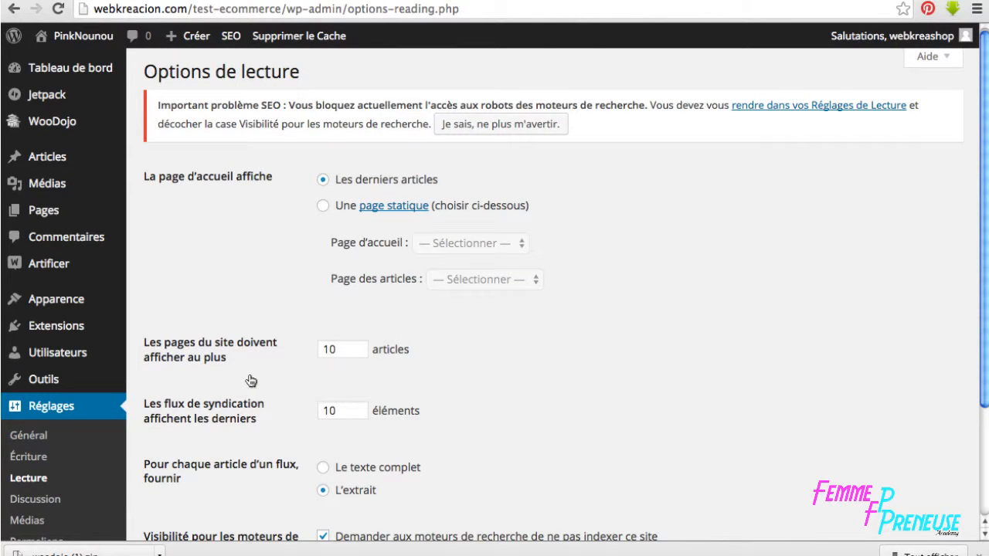
{"action": "scroll", "coordinate": [251, 381], "scroll_direction": "down", "scroll_amount": 3}
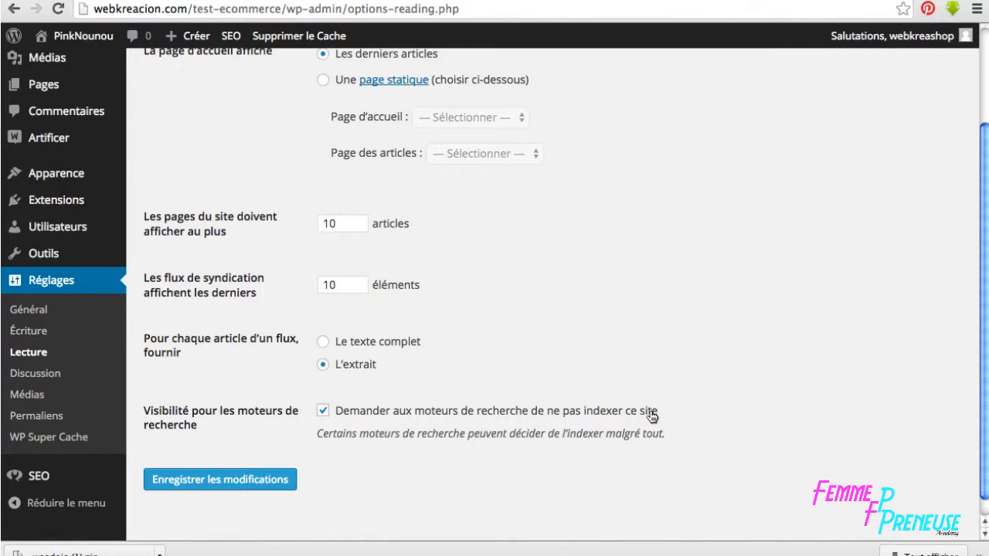
{"action": "left_click", "coordinate": [323, 410]}
{"action": "left_click", "coordinate": [323, 410]}
{"action": "left_click", "coordinate": [323, 411]}
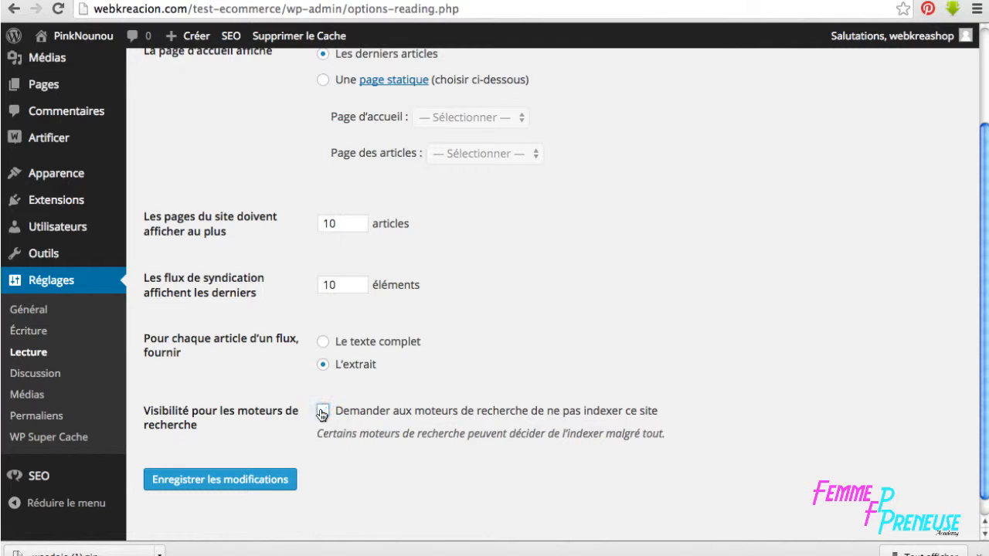
{"action": "left_click", "coordinate": [264, 480]}
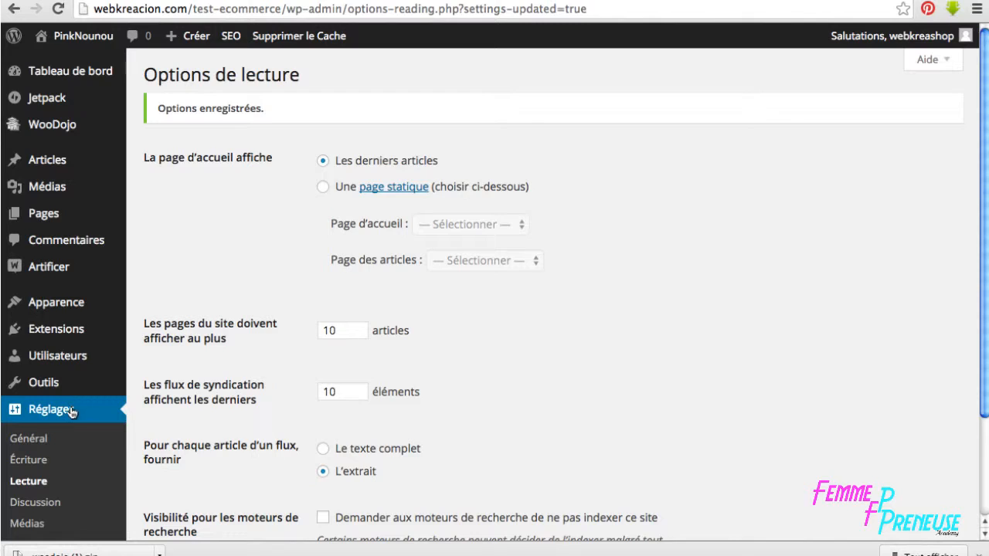
{"action": "scroll", "coordinate": [72, 413], "scroll_direction": "down", "scroll_amount": 3}
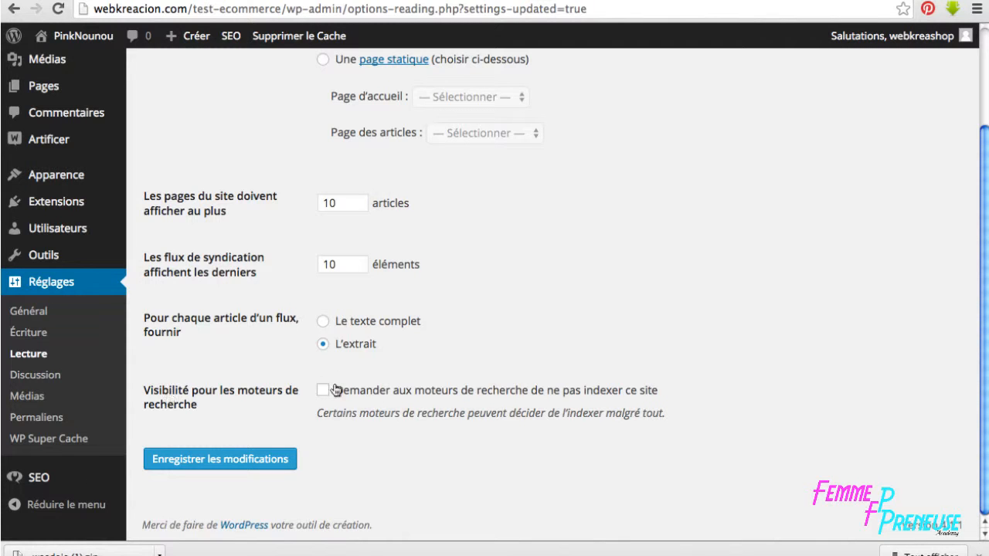
Review Yoast's general settings, including tracking, security and the webmaster tools verification fields
{"action": "left_click", "coordinate": [35, 482]}
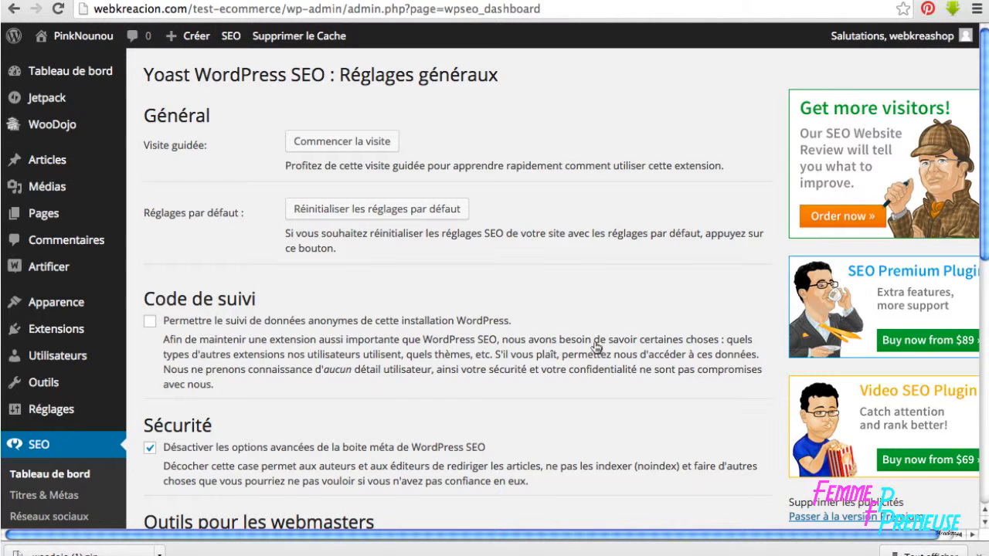
{"action": "scroll", "coordinate": [585, 356], "scroll_direction": "down", "scroll_amount": 2}
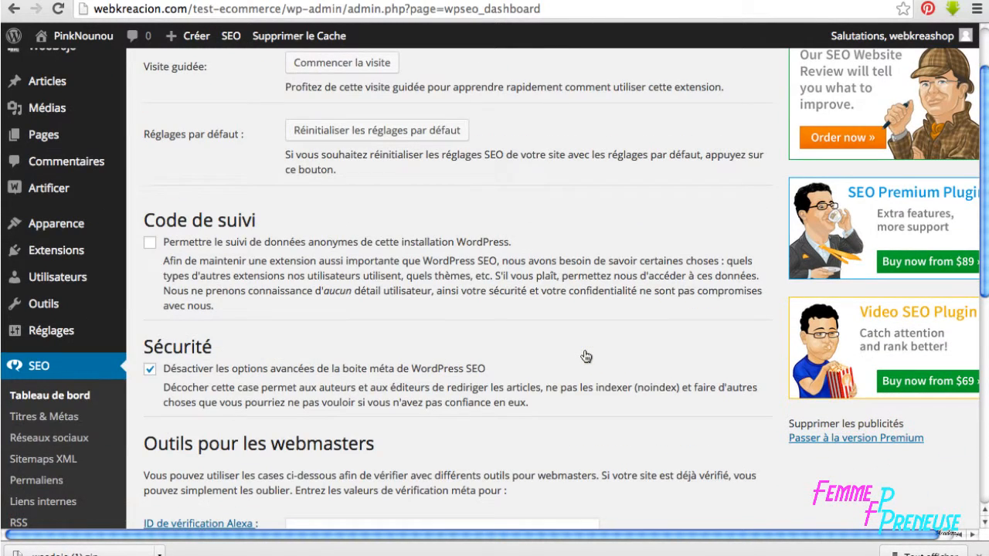
{"action": "scroll", "coordinate": [586, 356], "scroll_direction": "down", "scroll_amount": 4}
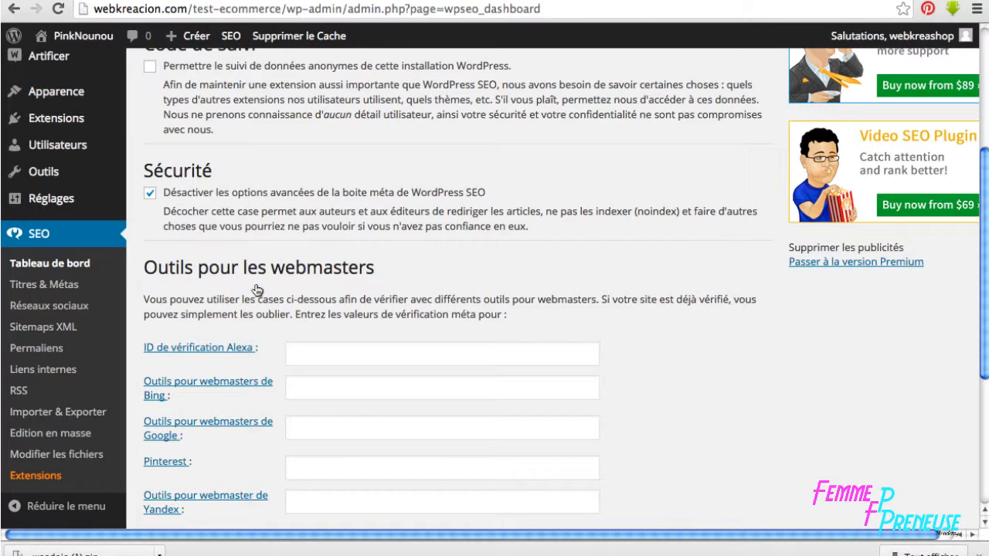
{"action": "scroll", "coordinate": [249, 437], "scroll_direction": "down", "scroll_amount": 2}
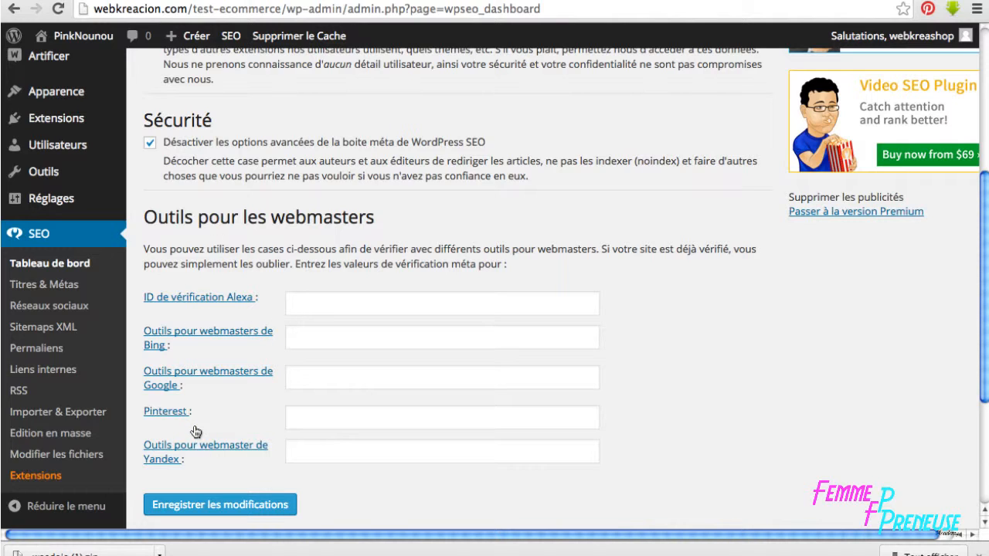
Examine Yoast's Titres & Métas settings, from the general title and meta options to the other sections
{"action": "left_click", "coordinate": [56, 286]}
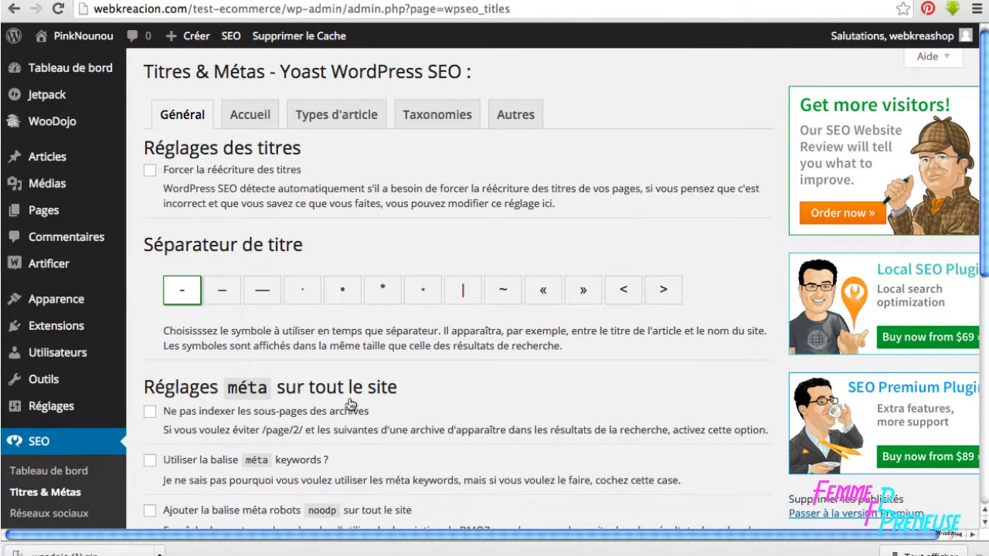
{"action": "scroll", "coordinate": [349, 406], "scroll_direction": "down", "scroll_amount": 6}
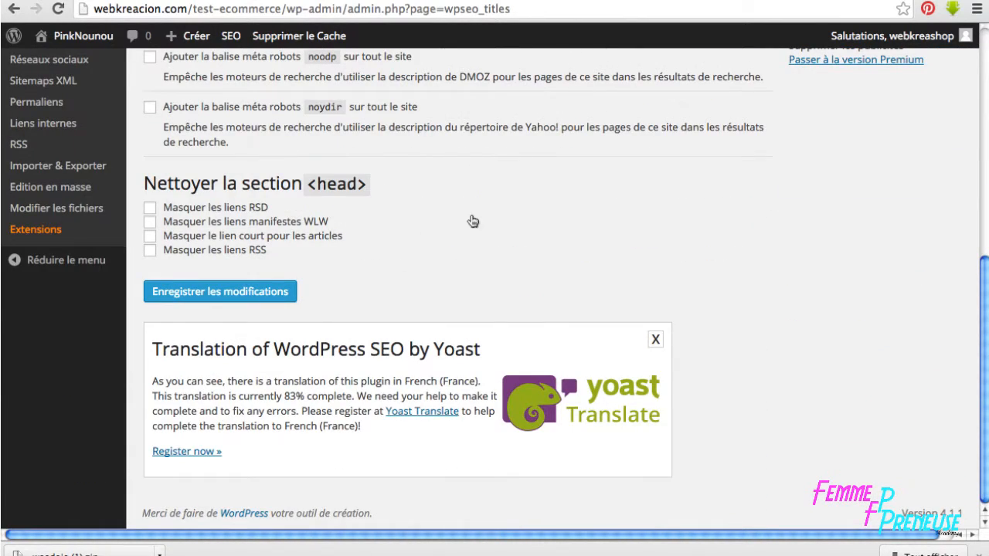
{"action": "scroll", "coordinate": [464, 255], "scroll_direction": "up", "scroll_amount": 3}
{"action": "scroll", "coordinate": [457, 276], "scroll_direction": "up", "scroll_amount": 5}
{"action": "left_click", "coordinate": [248, 118]}
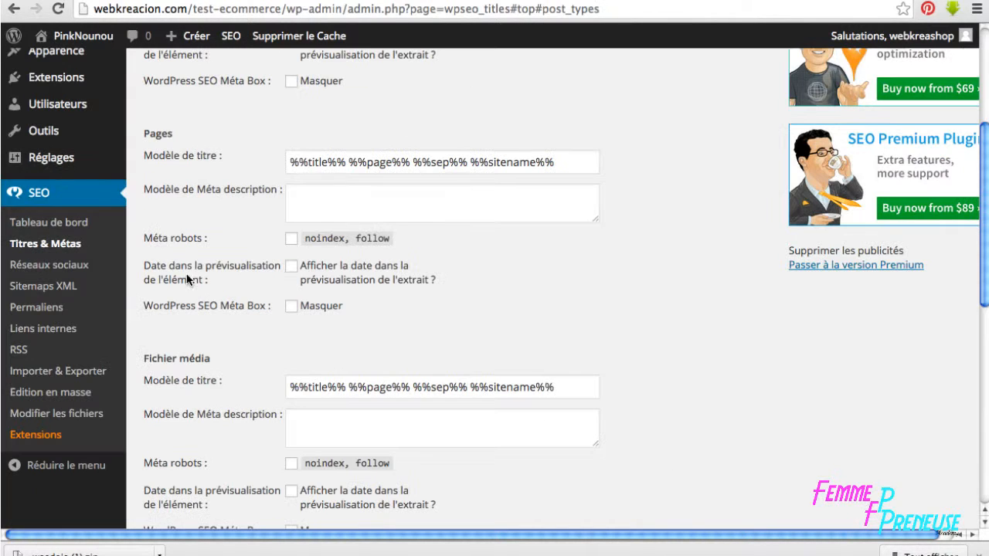
Review Yoast's Sitemaps XML settings and view the site's XML sitemap
{"action": "left_click", "coordinate": [44, 286]}
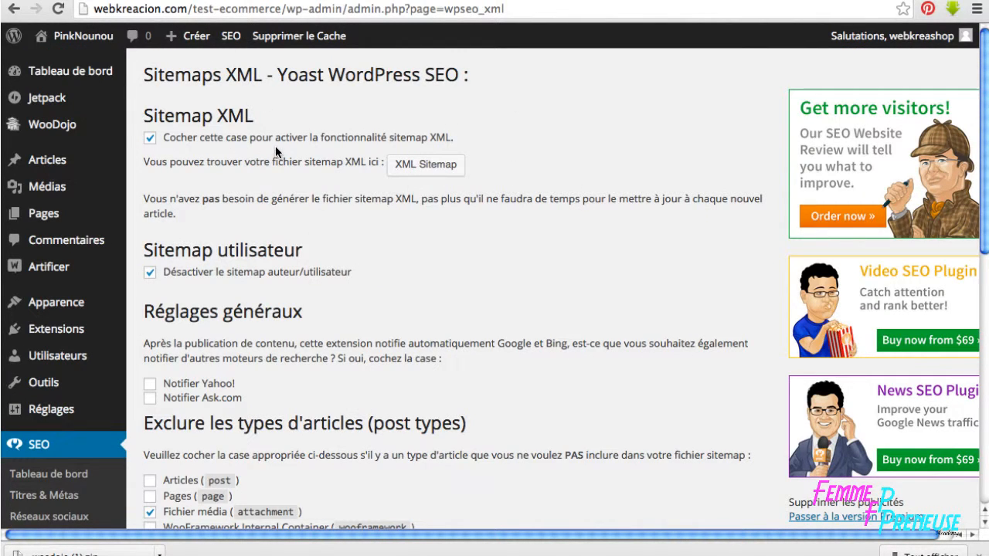
{"action": "left_click", "coordinate": [422, 164]}
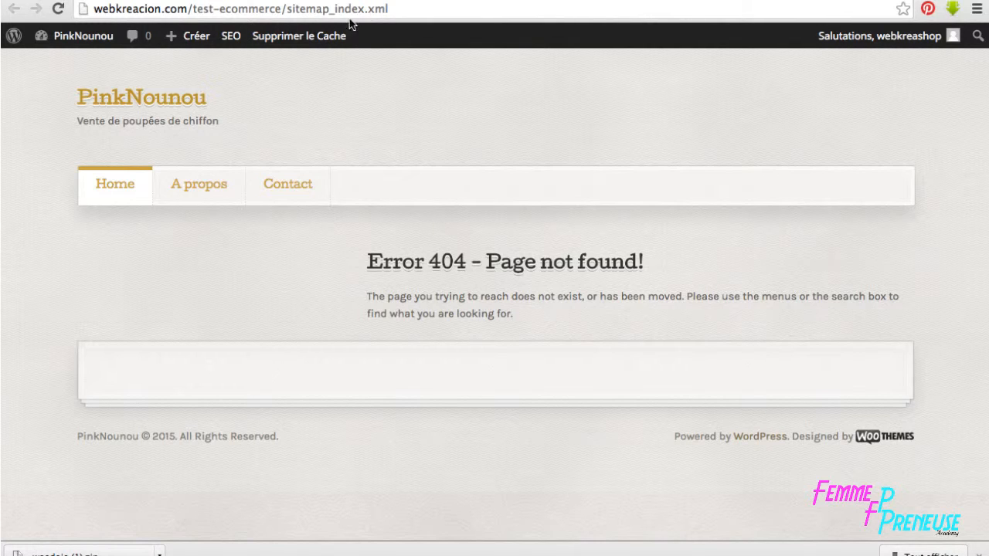
{"action": "key", "text": "super+w"}
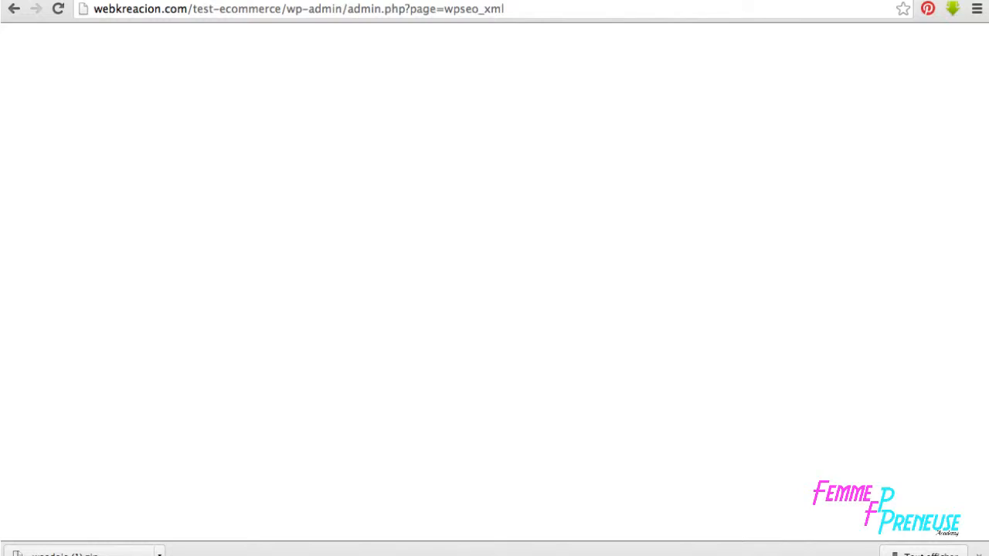
Review Yoast's Réseaux sociaux settings for Facebook, Twitter and Google+
{"action": "scroll", "coordinate": [204, 207], "scroll_direction": "down", "scroll_amount": 5}
{"action": "left_click", "coordinate": [57, 455]}
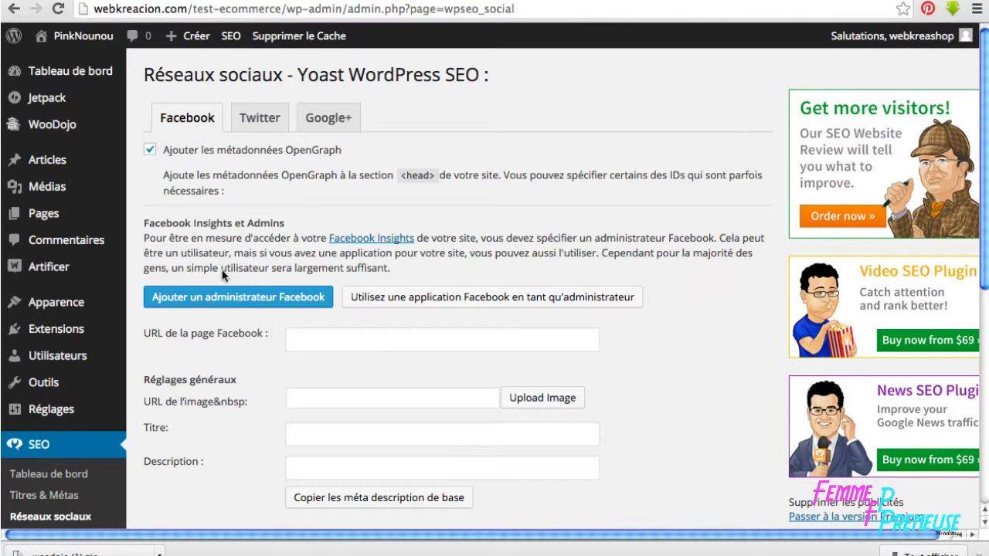
{"action": "left_click", "coordinate": [260, 117]}
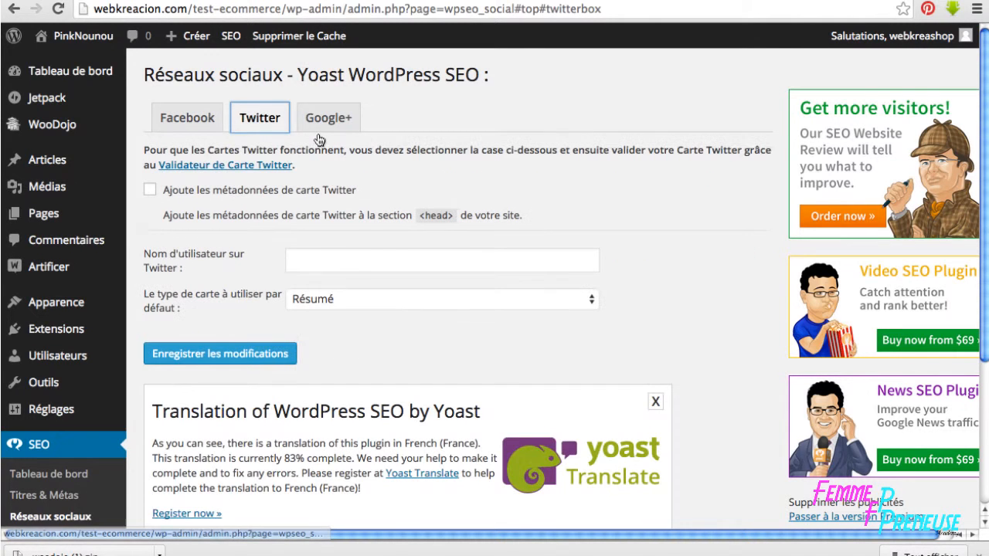
{"action": "left_click", "coordinate": [332, 118]}
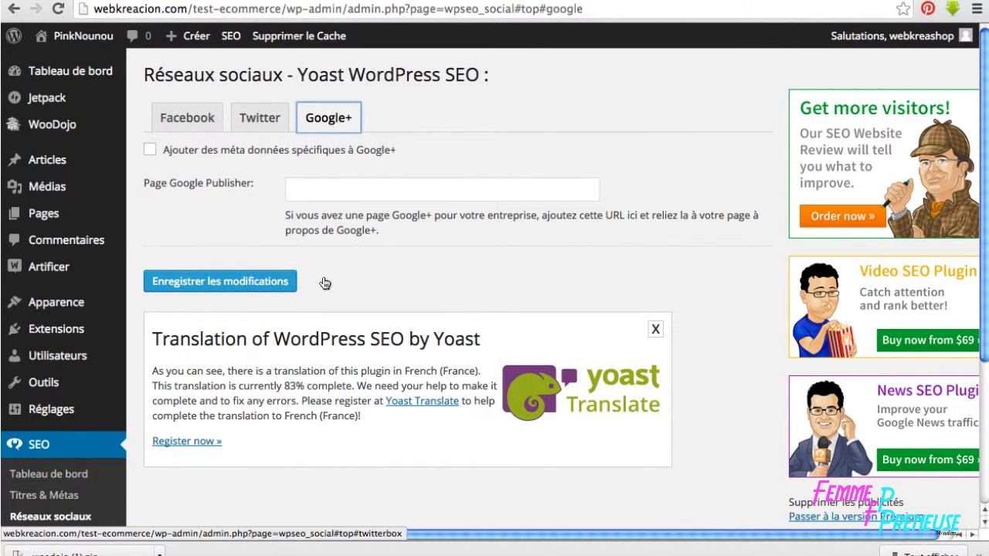
Examine Yoast's Permaliens options and return to its general settings
{"action": "scroll", "coordinate": [323, 279], "scroll_direction": "down", "scroll_amount": 3}
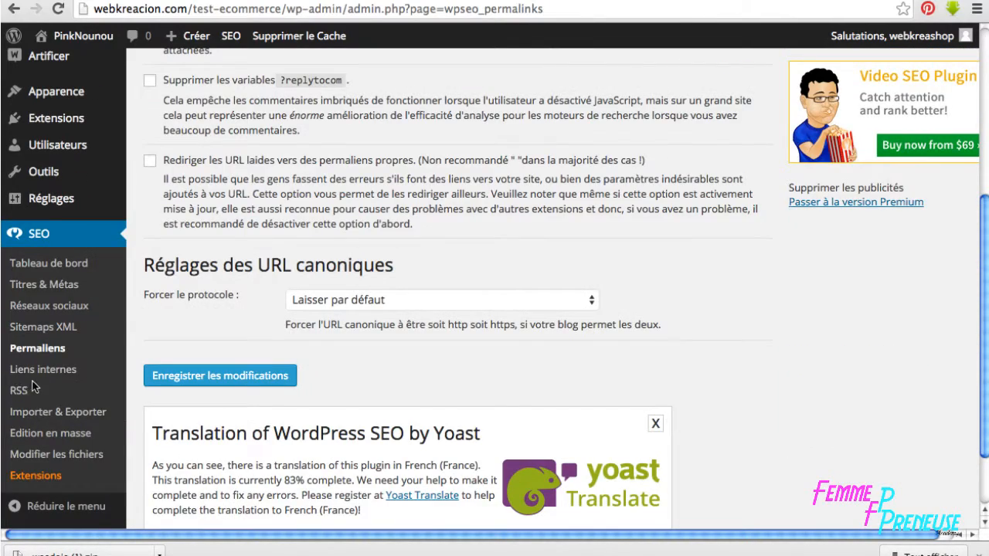
{"action": "scroll", "coordinate": [85, 452], "scroll_direction": "up", "scroll_amount": 5}
{"action": "scroll", "coordinate": [85, 452], "scroll_direction": "down", "scroll_amount": 1}
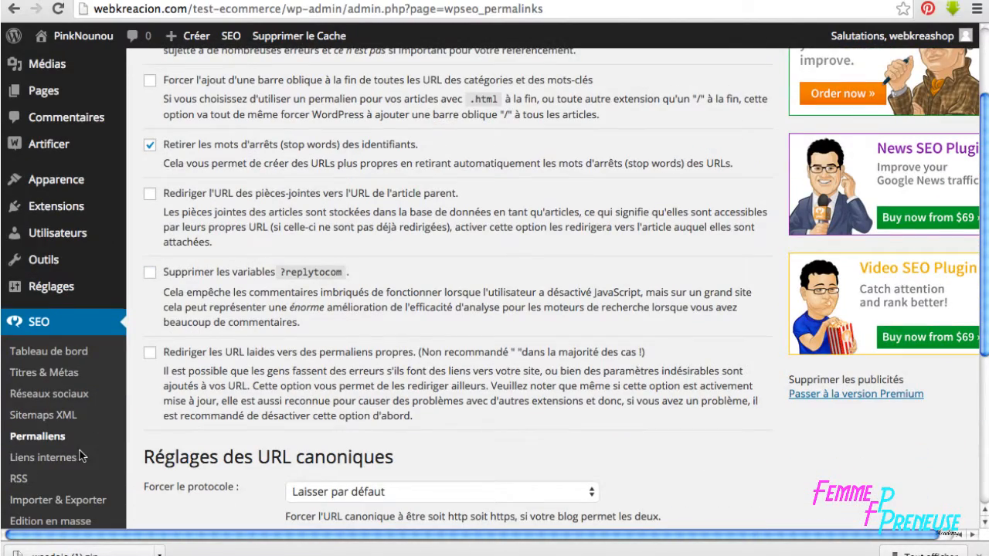
{"action": "left_click", "coordinate": [47, 358]}
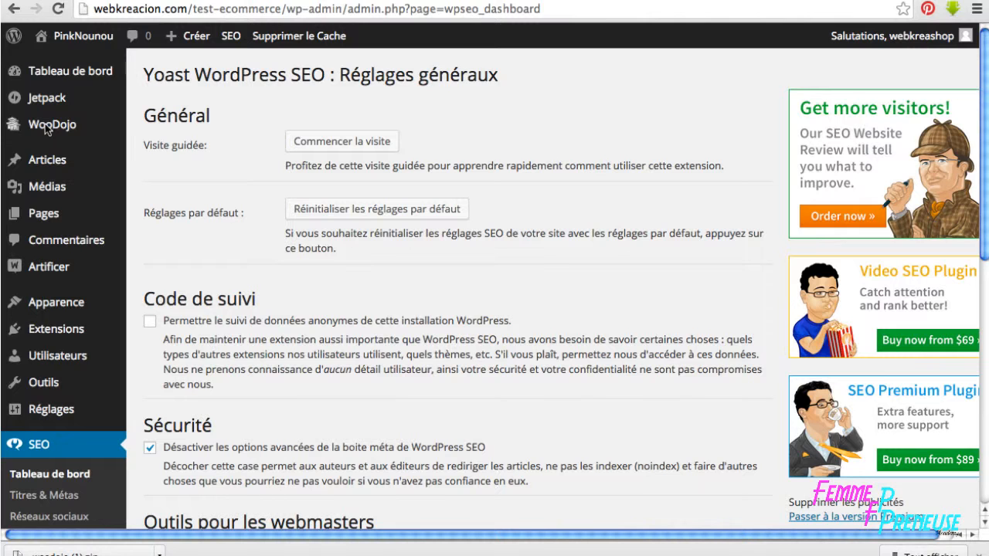
Browse WooDojo's bundled features and activate the WooDojo - Tabs widget
{"action": "left_click", "coordinate": [74, 127]}
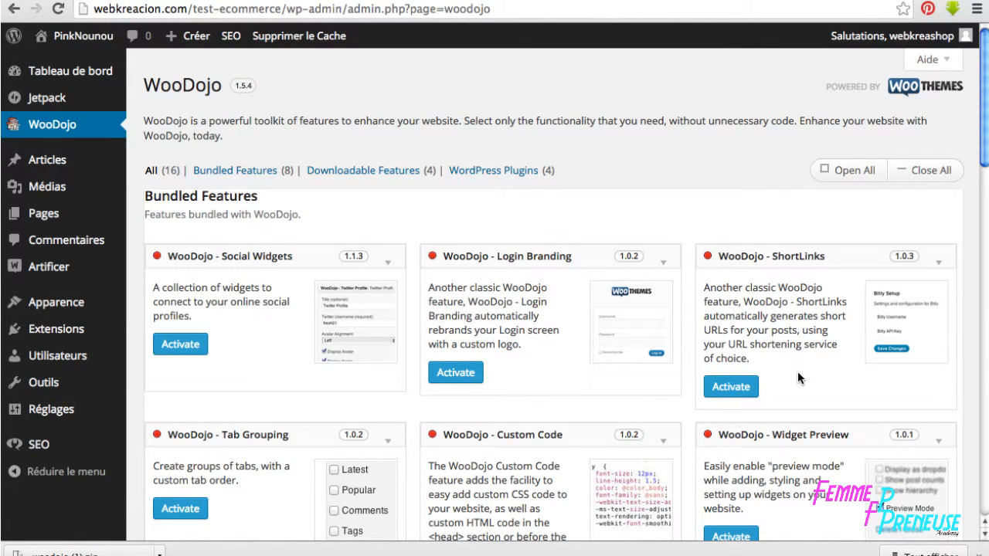
{"action": "scroll", "coordinate": [797, 371], "scroll_direction": "down", "scroll_amount": 1}
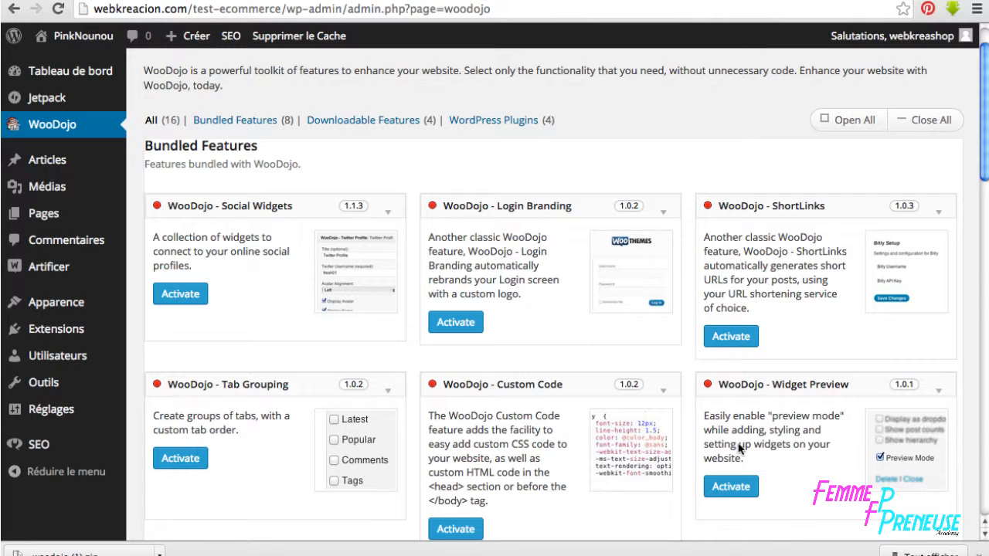
{"action": "scroll", "coordinate": [796, 458], "scroll_direction": "down", "scroll_amount": 2}
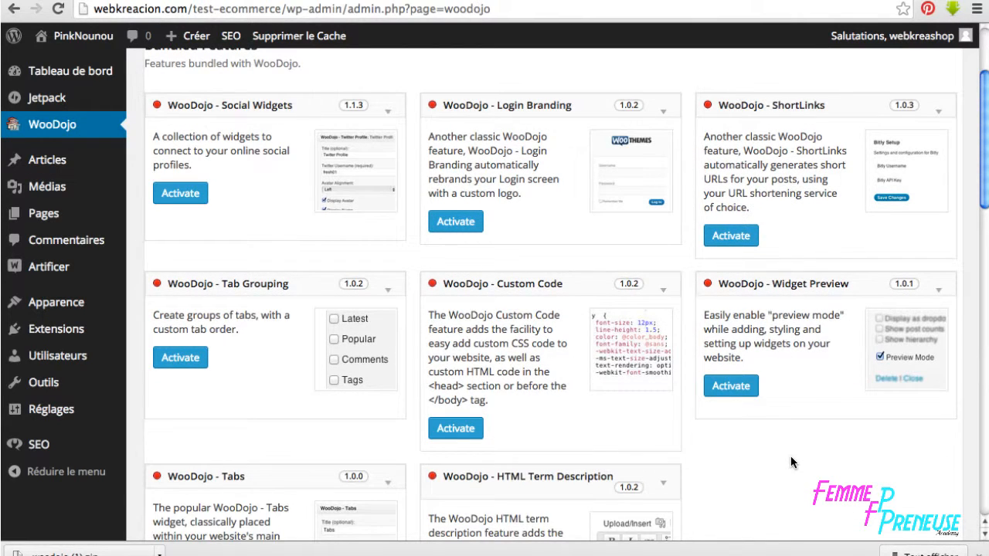
{"action": "scroll", "coordinate": [790, 456], "scroll_direction": "down", "scroll_amount": 4}
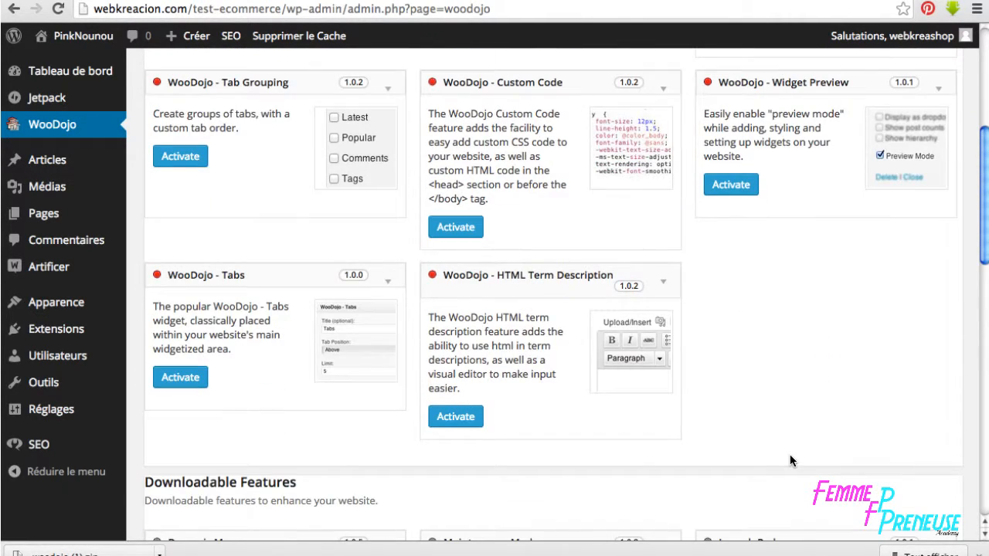
{"action": "left_click", "coordinate": [194, 379]}
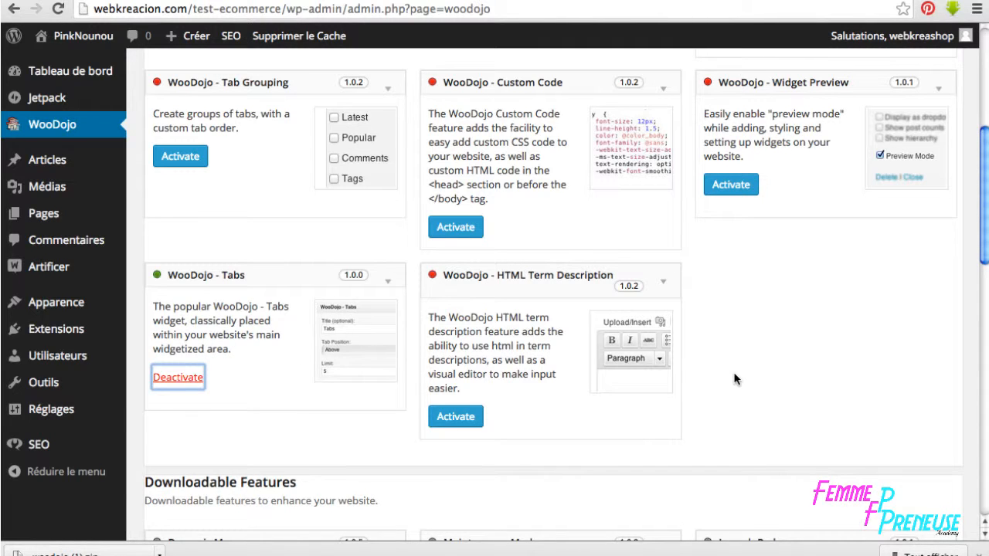
Activate WooDojo's bundled Social Widgets, Login Branding, ShortLinks, Widget Preview and Custom Code features
{"action": "scroll", "coordinate": [695, 377], "scroll_direction": "up", "scroll_amount": 3}
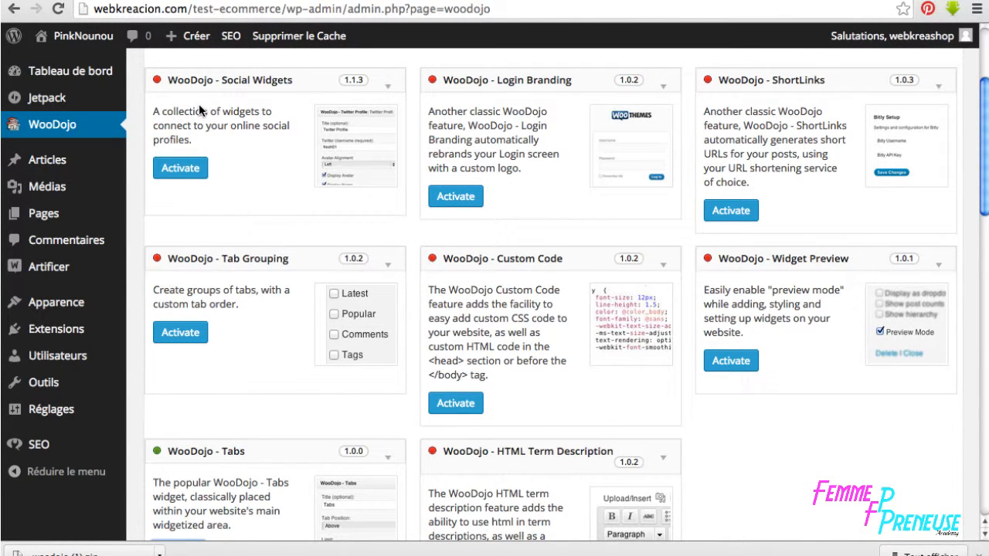
{"action": "left_click", "coordinate": [185, 167]}
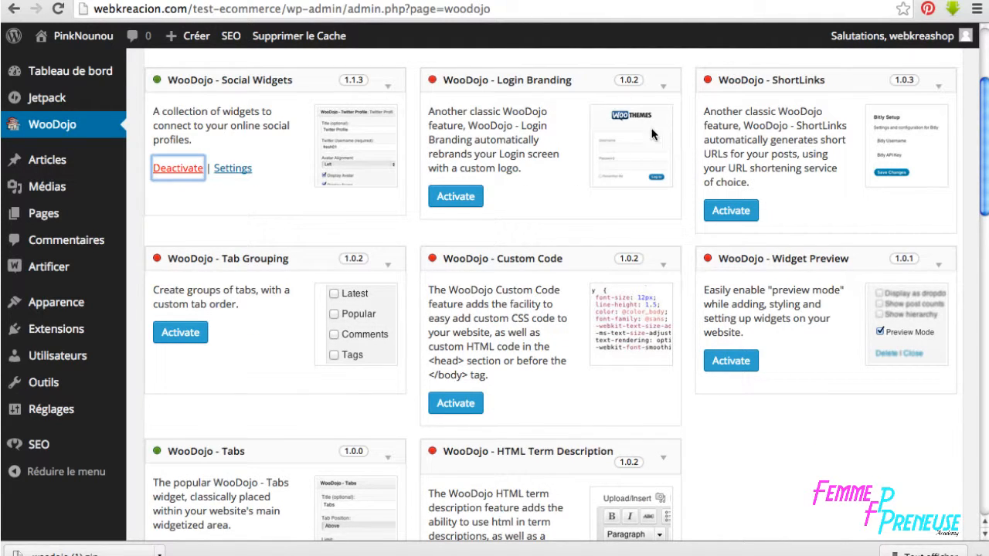
{"action": "left_click", "coordinate": [466, 196]}
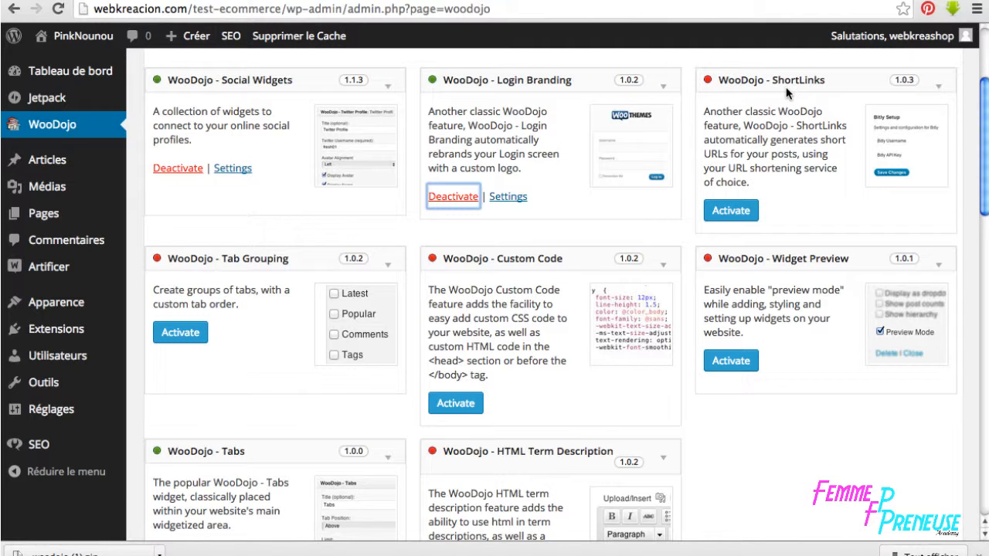
{"action": "left_click", "coordinate": [738, 213]}
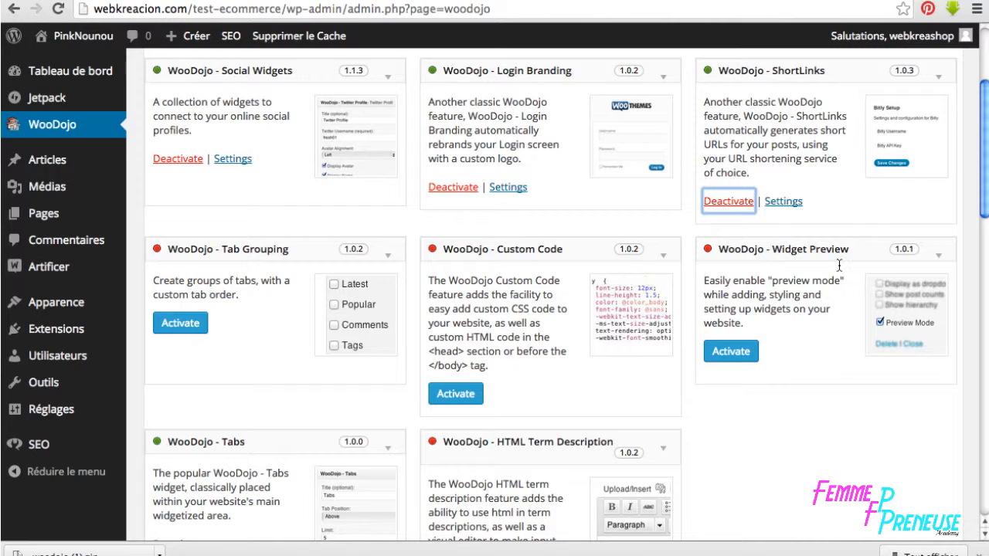
{"action": "left_click", "coordinate": [744, 353]}
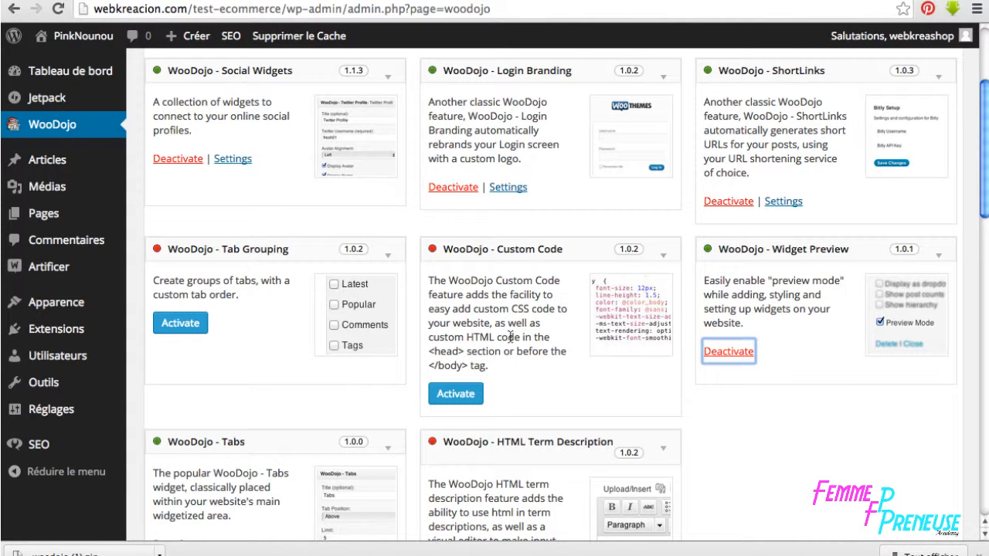
{"action": "left_click", "coordinate": [436, 401]}
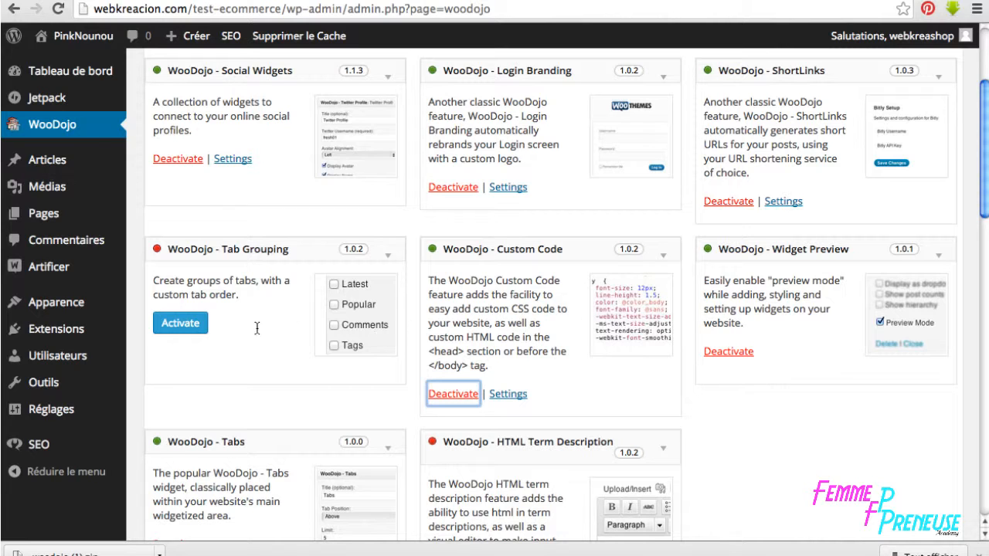
Download and activate the Maintenance Mode feature from WooDojo's downloadable features
{"action": "scroll", "coordinate": [260, 326], "scroll_direction": "down", "scroll_amount": 5}
{"action": "scroll", "coordinate": [598, 409], "scroll_direction": "down", "scroll_amount": 1}
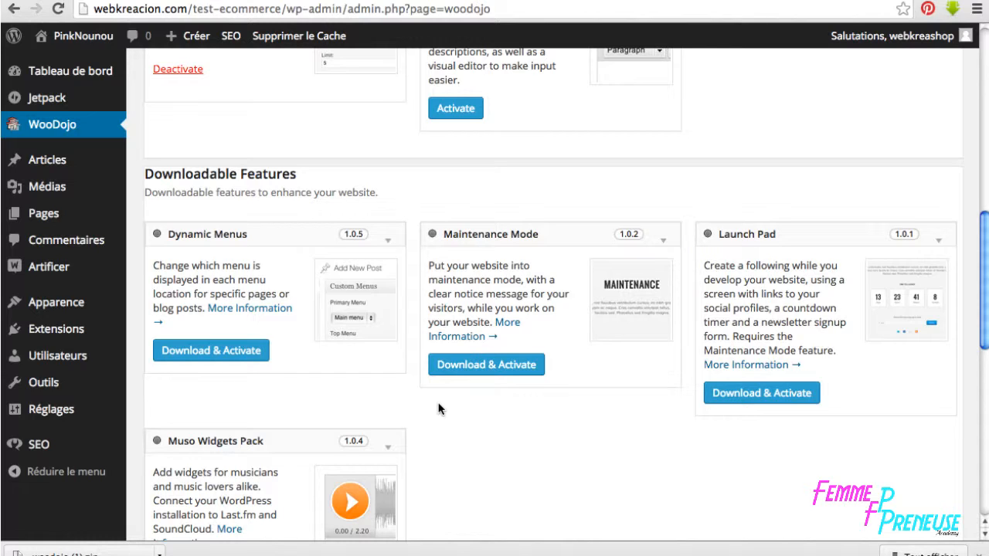
{"action": "left_click", "coordinate": [519, 364]}
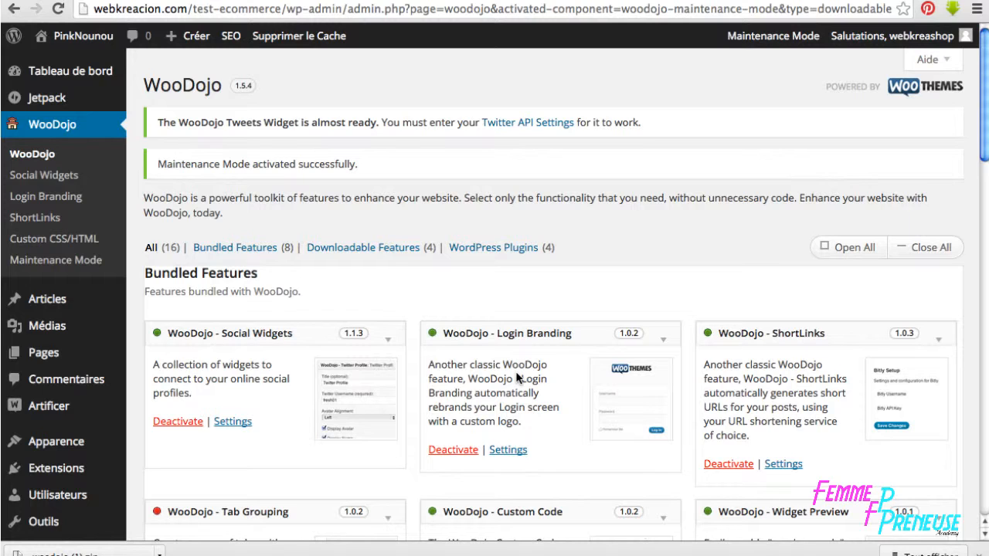
Reload the shop's public home page to check it with Maintenance Mode activated
{"action": "scroll", "coordinate": [556, 436], "scroll_direction": "down", "scroll_amount": 4}
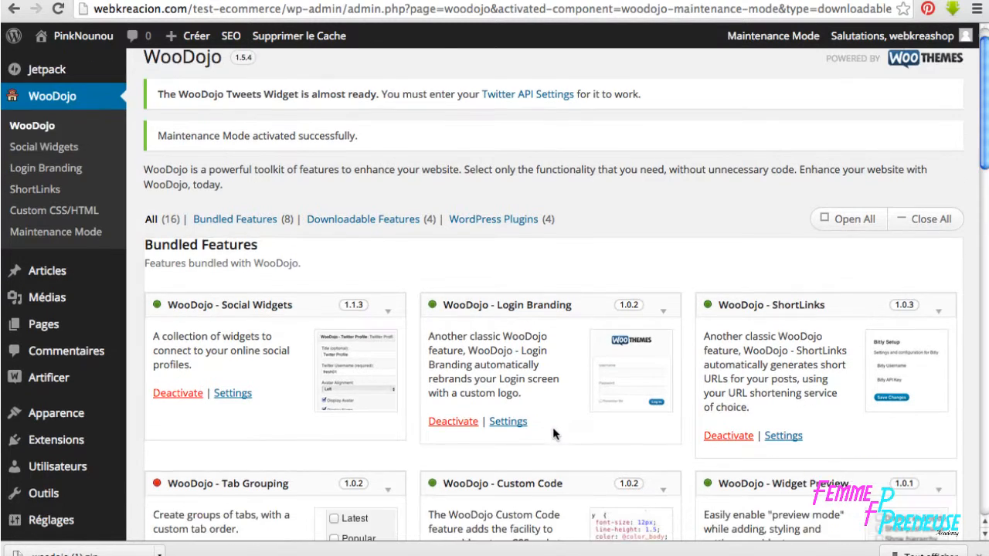
{"action": "scroll", "coordinate": [555, 435], "scroll_direction": "down", "scroll_amount": 5}
{"action": "scroll", "coordinate": [458, 263], "scroll_direction": "up", "scroll_amount": 10}
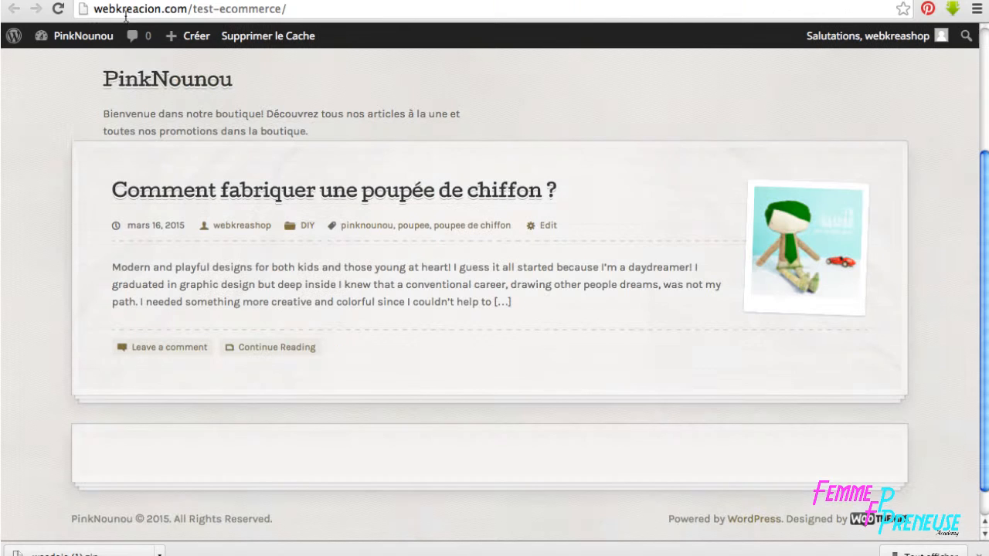
{"action": "left_click", "coordinate": [58, 9]}
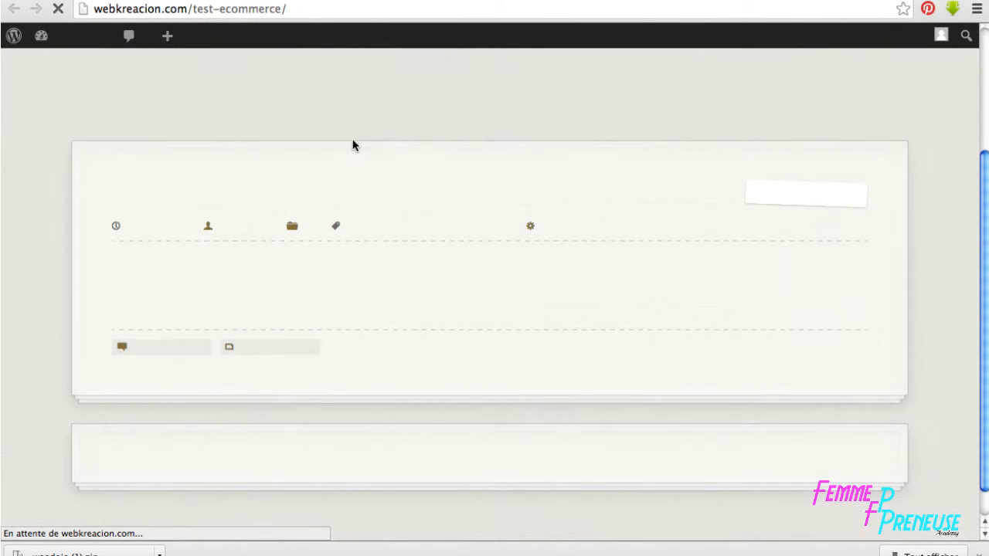
{"action": "scroll", "coordinate": [516, 171], "scroll_direction": "down", "scroll_amount": 1}
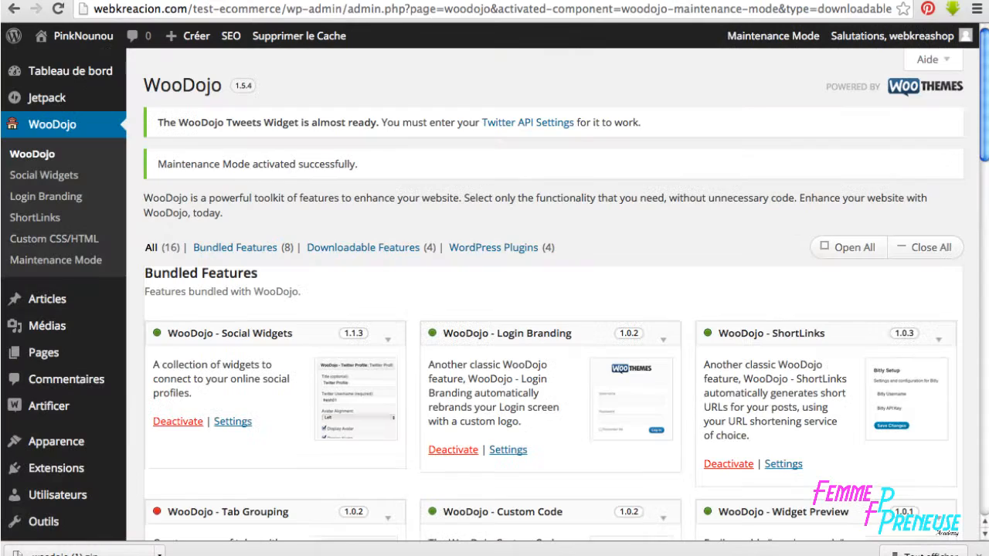
Download and activate WooDojo's Launch Pad feature, and download the WooCommerce plugin
{"action": "scroll", "coordinate": [555, 368], "scroll_direction": "down", "scroll_amount": 10}
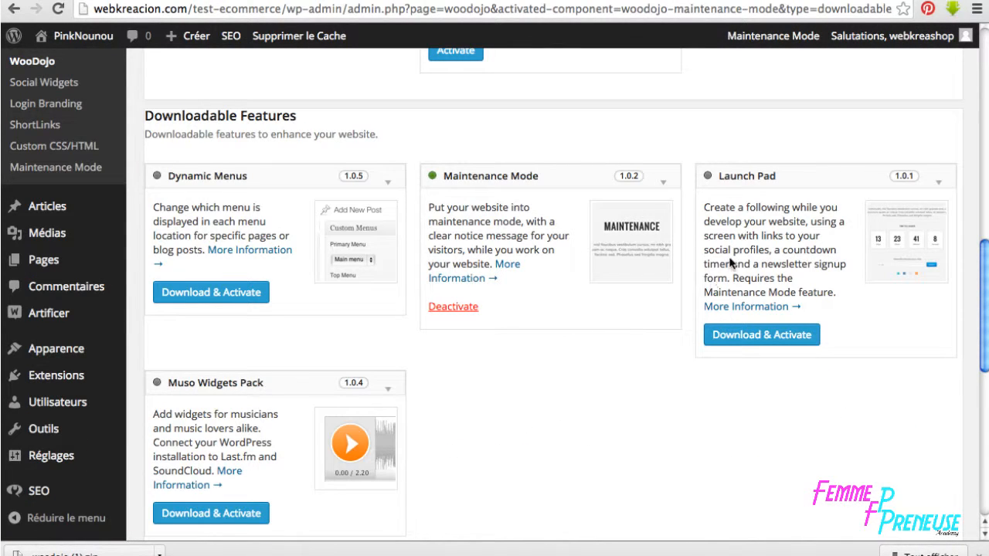
{"action": "left_click", "coordinate": [766, 337]}
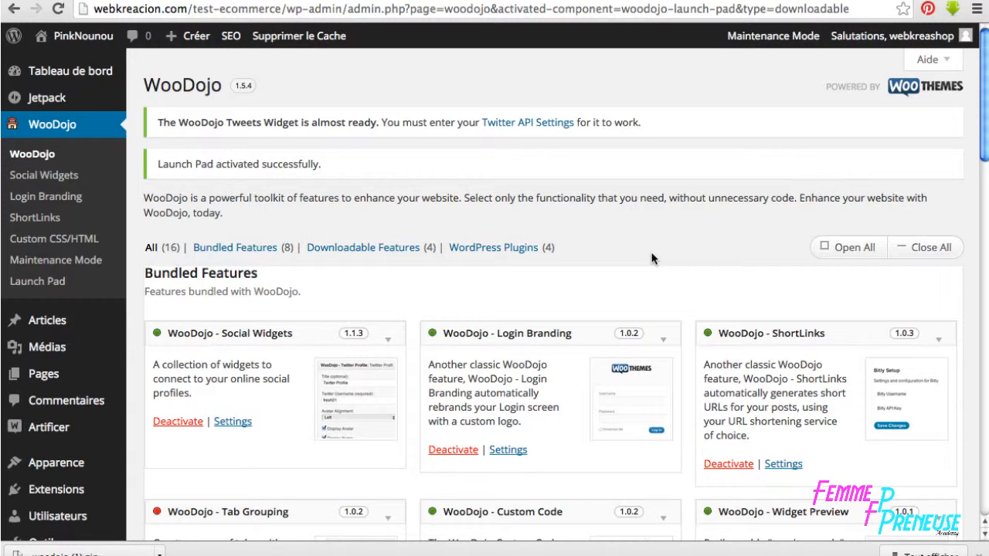
{"action": "scroll", "coordinate": [651, 257], "scroll_direction": "down", "scroll_amount": 15}
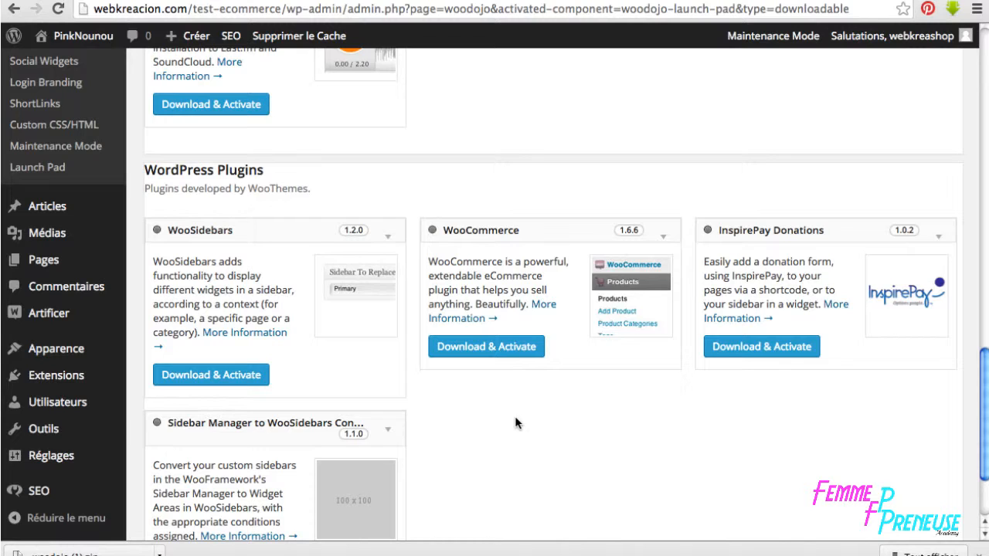
{"action": "left_click", "coordinate": [510, 348]}
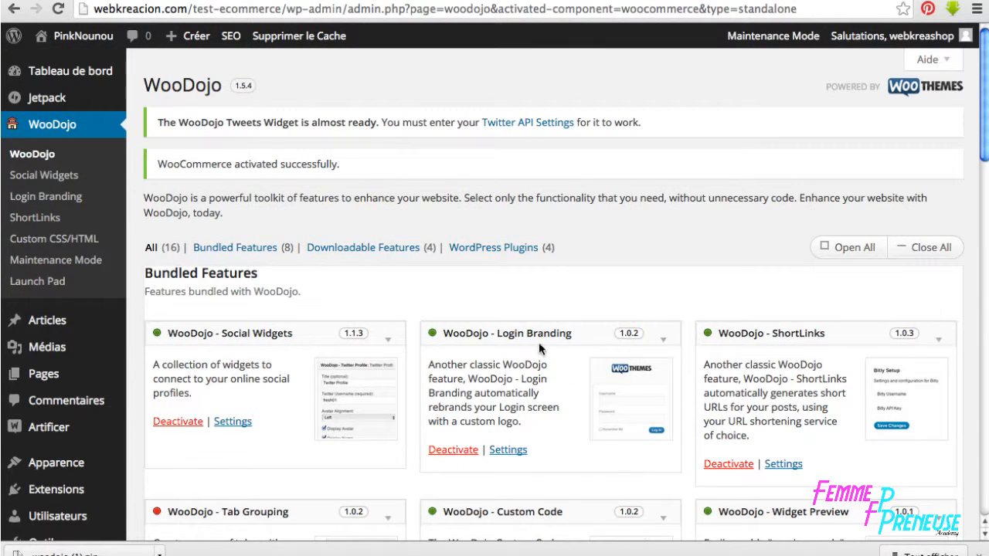
Download the WooSidebars plugin and activate WooCommerce from WooDojo's WordPress Plugins section
{"action": "scroll", "coordinate": [407, 373], "scroll_direction": "down", "scroll_amount": 5}
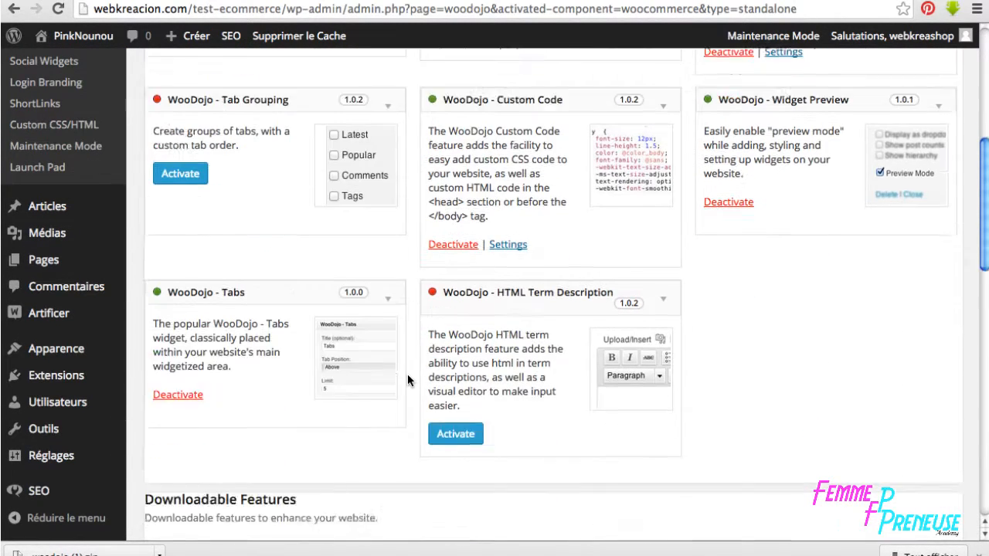
{"action": "scroll", "coordinate": [407, 374], "scroll_direction": "down", "scroll_amount": 5}
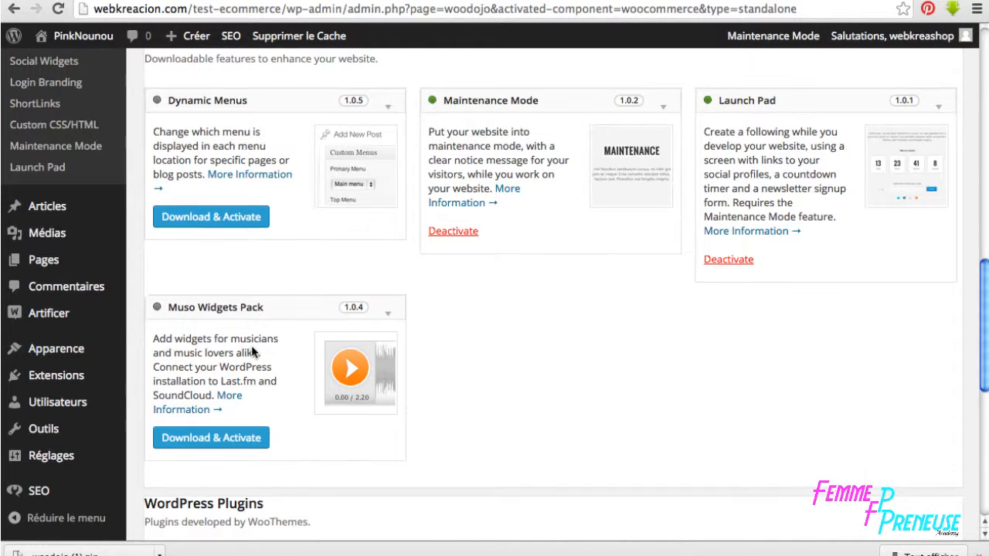
{"action": "scroll", "coordinate": [251, 350], "scroll_direction": "down", "scroll_amount": 3}
{"action": "scroll", "coordinate": [251, 351], "scroll_direction": "down", "scroll_amount": 1}
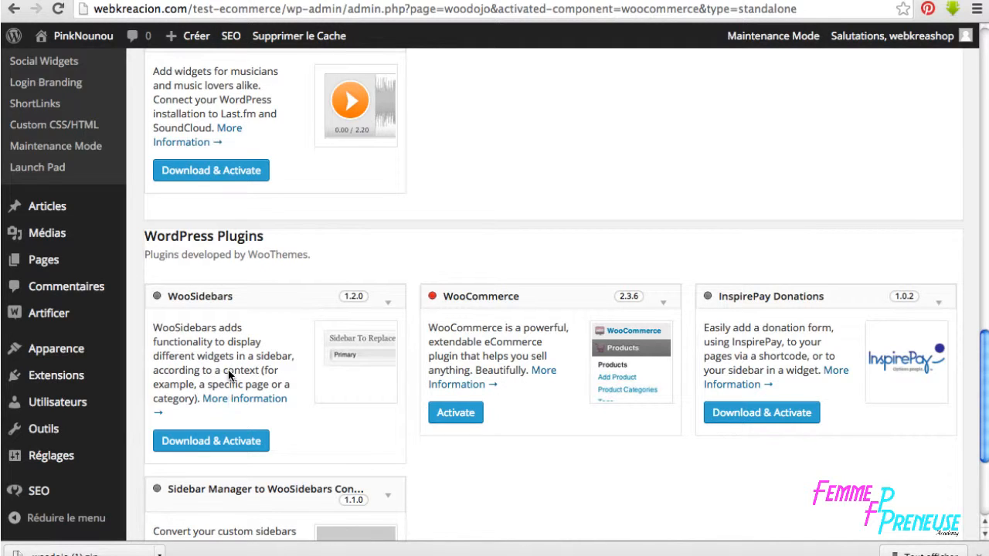
{"action": "left_click", "coordinate": [240, 444]}
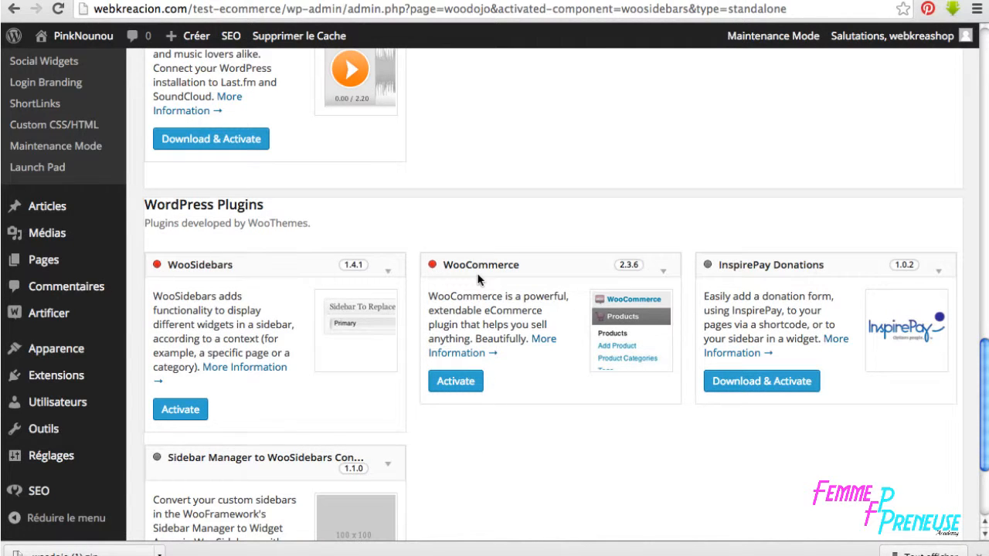
{"action": "left_click", "coordinate": [465, 381]}
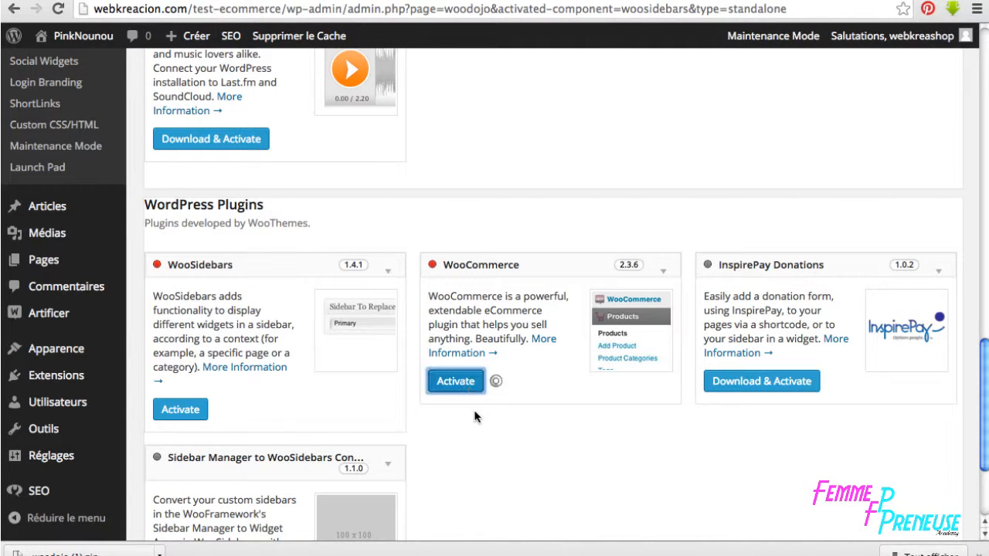
Activate WooSidebars, and download and activate the Sidebar Manager to WooSidebars Converter plugin
{"action": "left_click", "coordinate": [194, 410]}
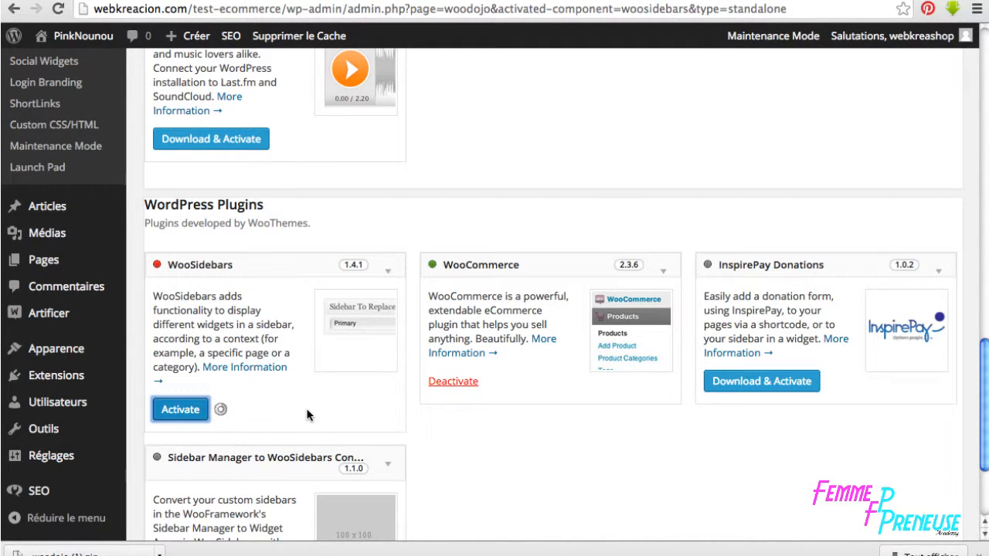
{"action": "scroll", "coordinate": [306, 415], "scroll_direction": "down", "scroll_amount": 3}
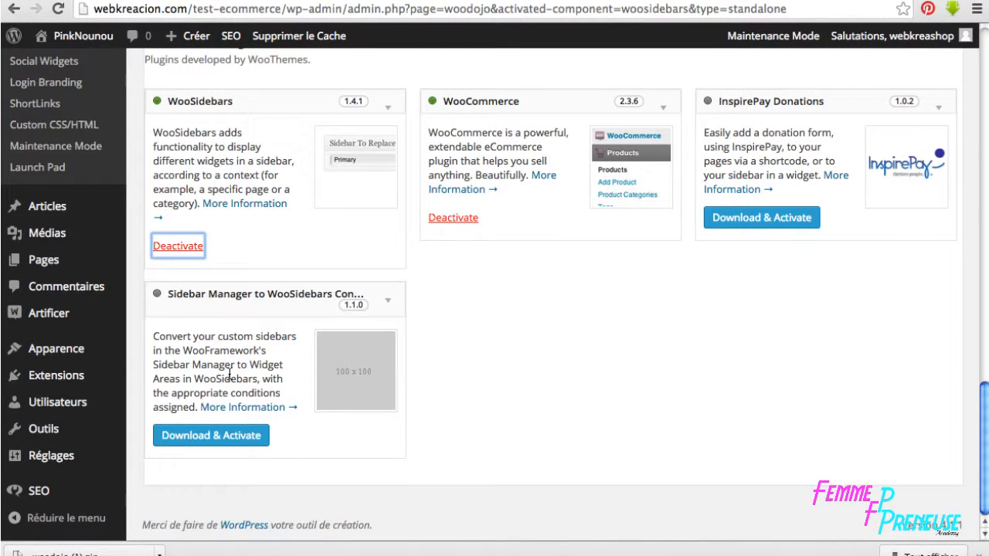
{"action": "left_click", "coordinate": [212, 437]}
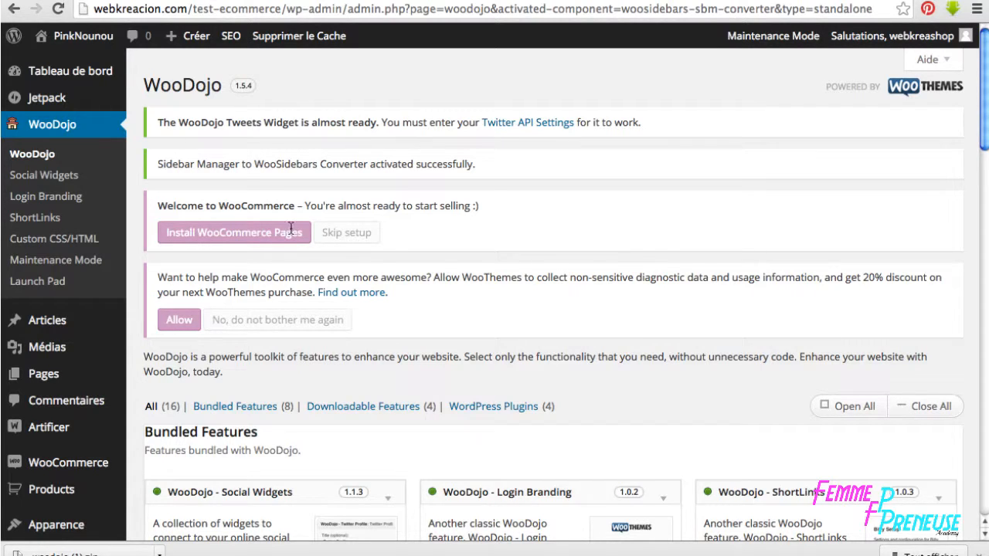
Install the WooCommerce pages and set the shop's base location to France in WooCommerce's general settings
{"action": "left_click", "coordinate": [231, 235]}
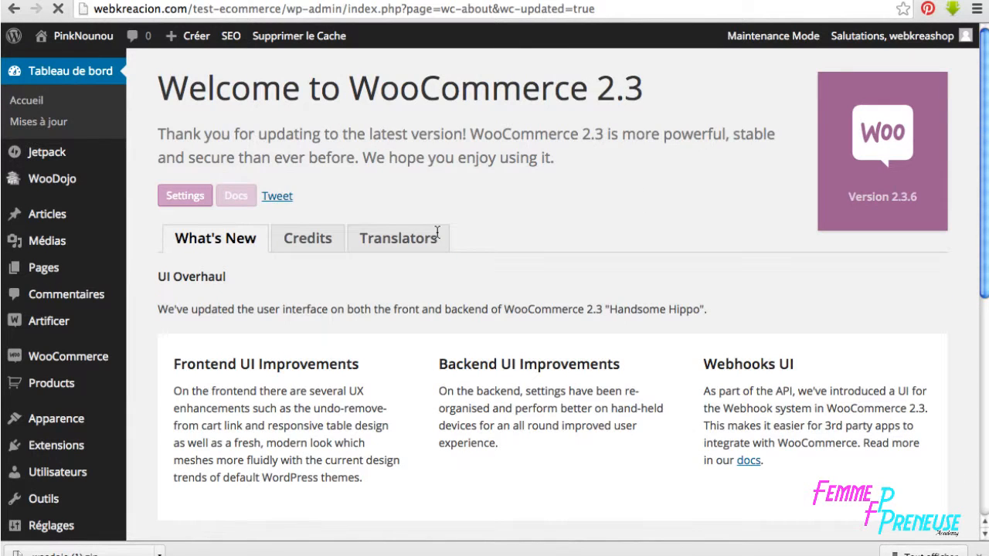
{"action": "left_click", "coordinate": [80, 358]}
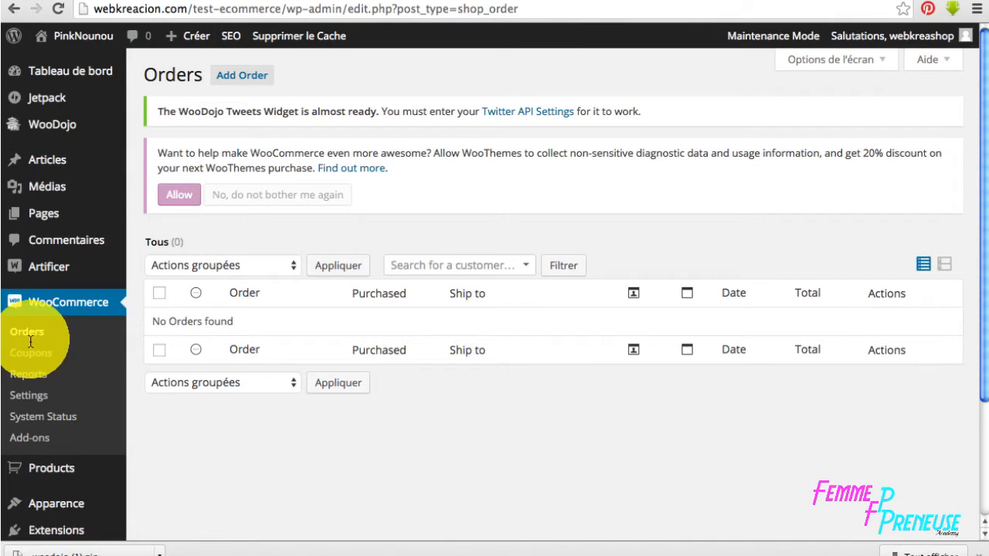
{"action": "left_click", "coordinate": [34, 396]}
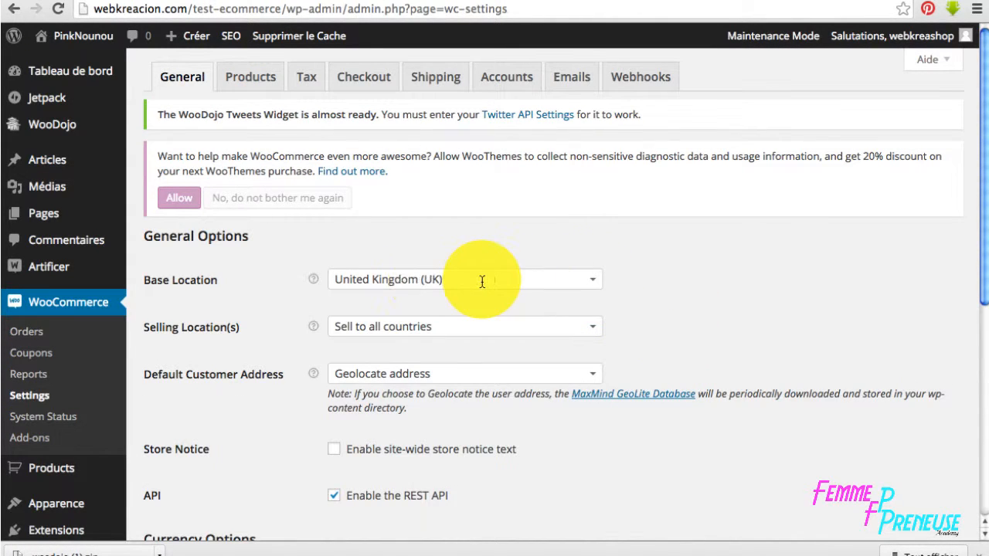
{"action": "left_click", "coordinate": [588, 280]}
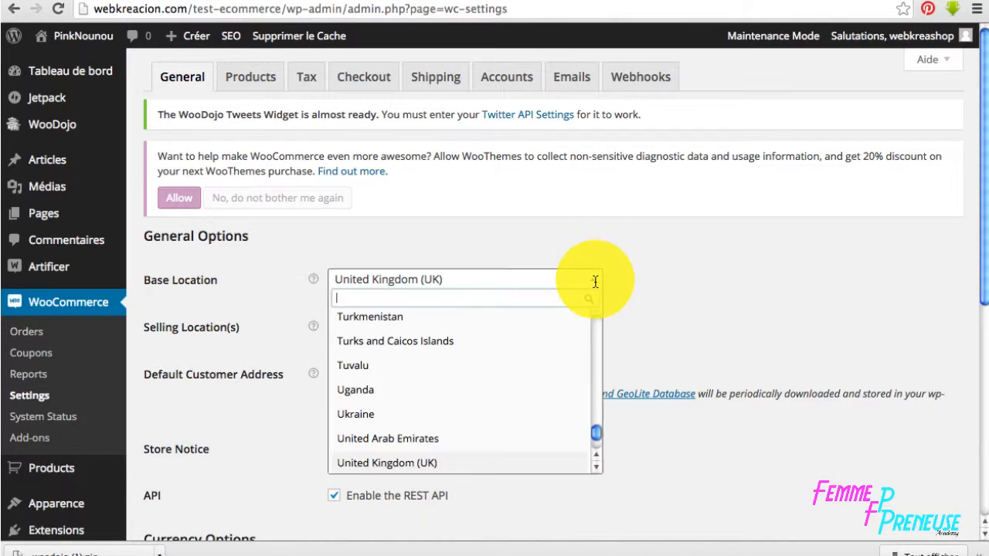
{"action": "left_click", "coordinate": [593, 281]}
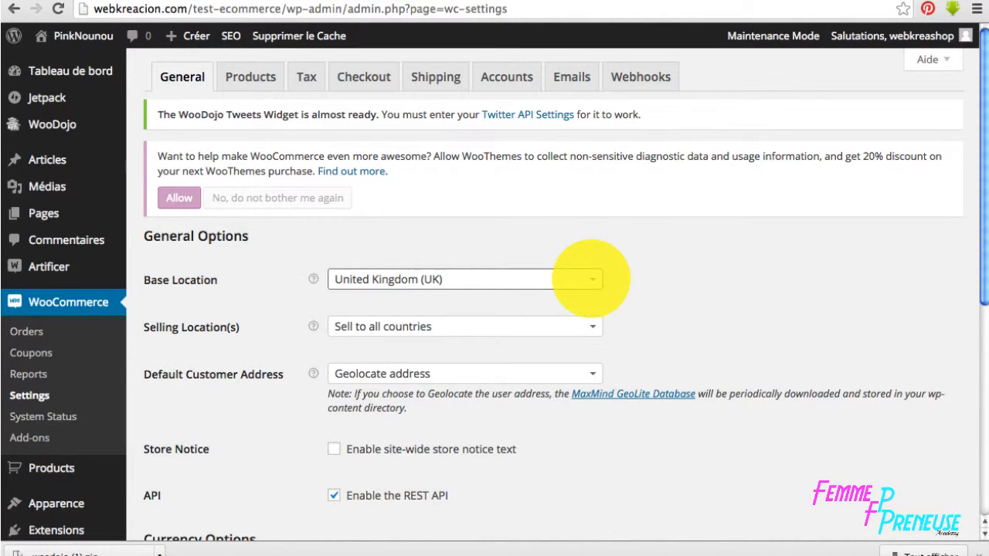
{"action": "left_click", "coordinate": [590, 282]}
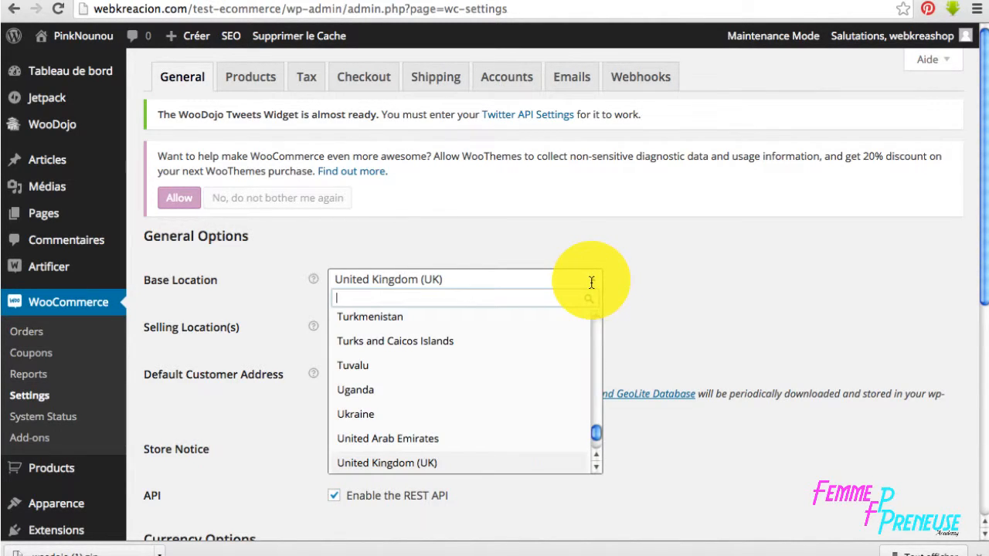
{"action": "type", "text": "fr"}
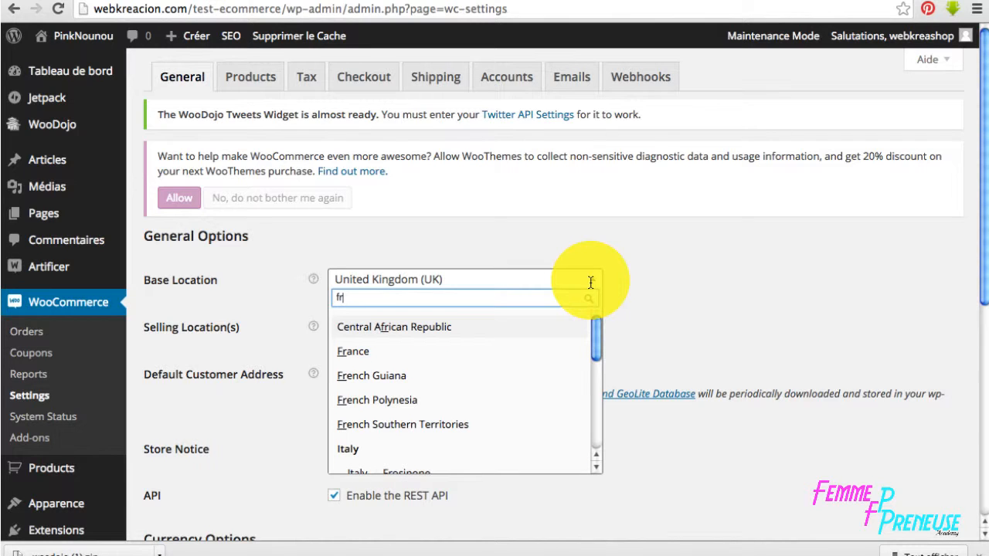
{"action": "left_click", "coordinate": [352, 352]}
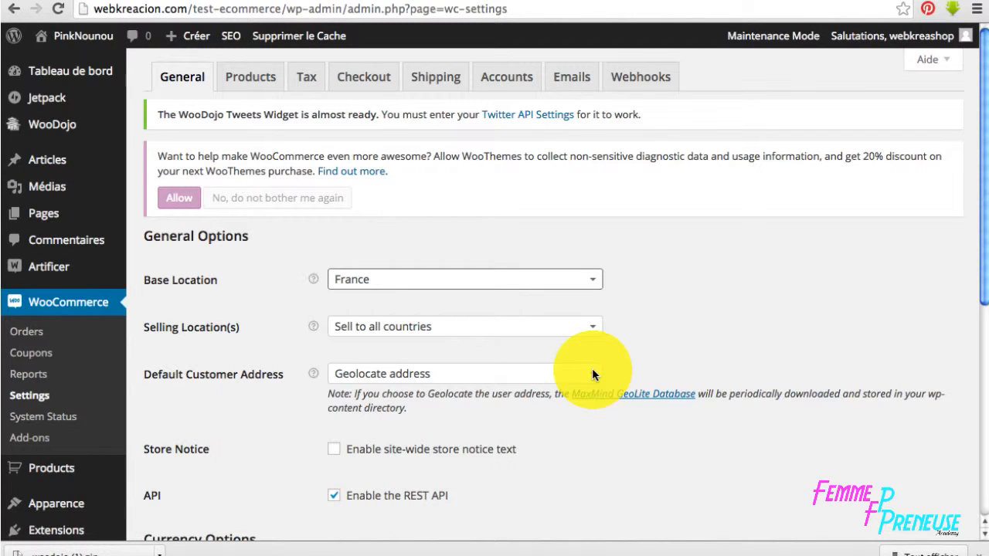
Set the shop currency to Euros (€) with the currency position Right, and save the general settings
{"action": "scroll", "coordinate": [411, 494], "scroll_direction": "down", "scroll_amount": 1}
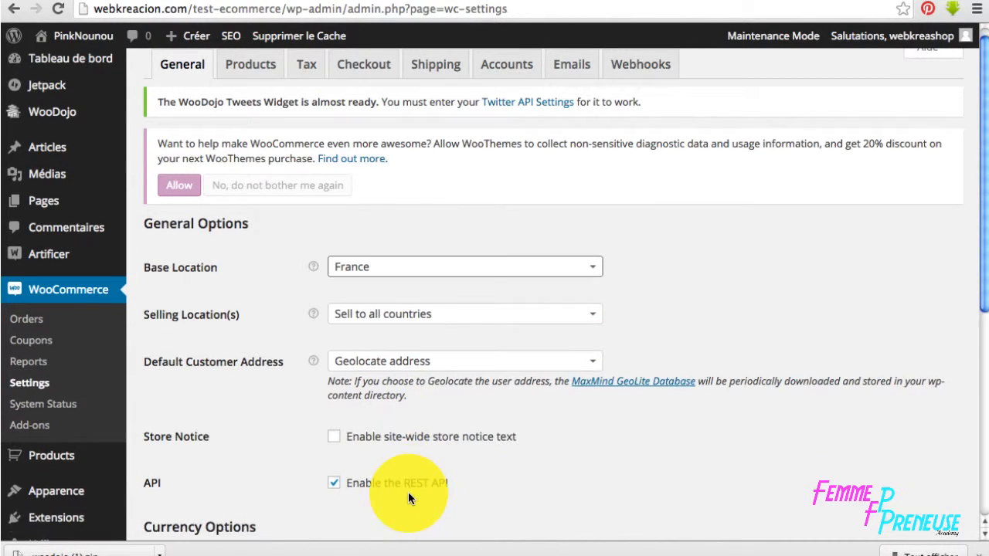
{"action": "scroll", "coordinate": [408, 491], "scroll_direction": "down", "scroll_amount": 2}
{"action": "scroll", "coordinate": [287, 429], "scroll_direction": "down", "scroll_amount": 5}
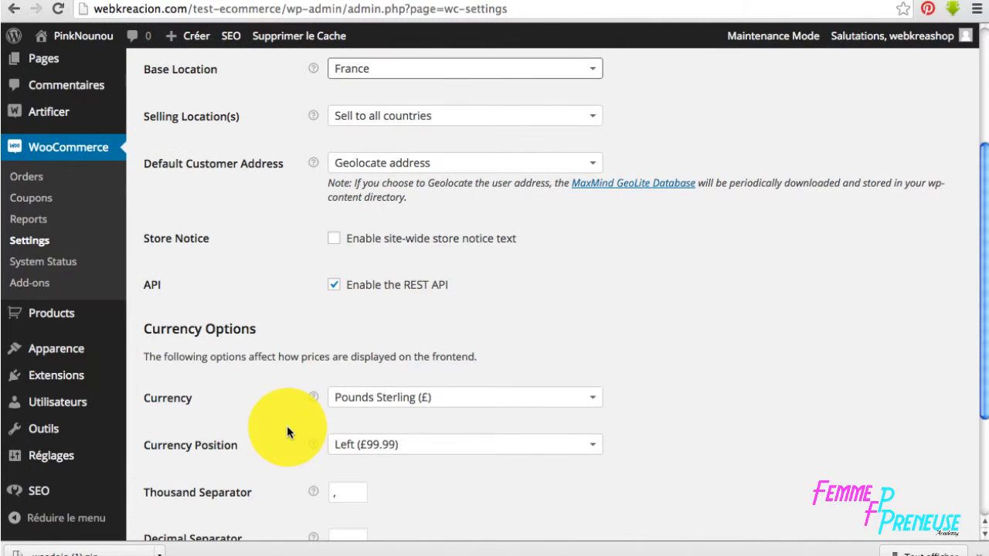
{"action": "left_click", "coordinate": [594, 400]}
{"action": "type", "text": "eu"}
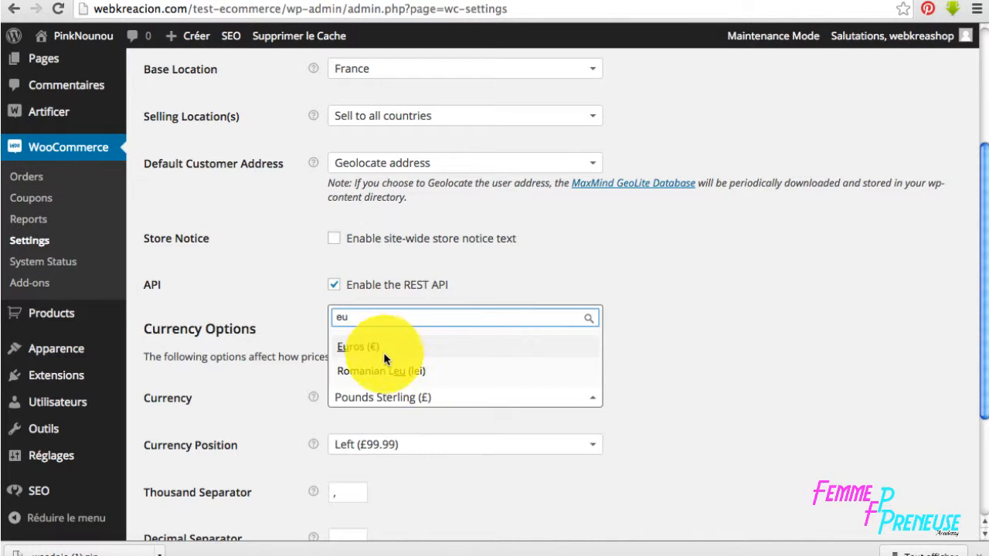
{"action": "left_click", "coordinate": [383, 349]}
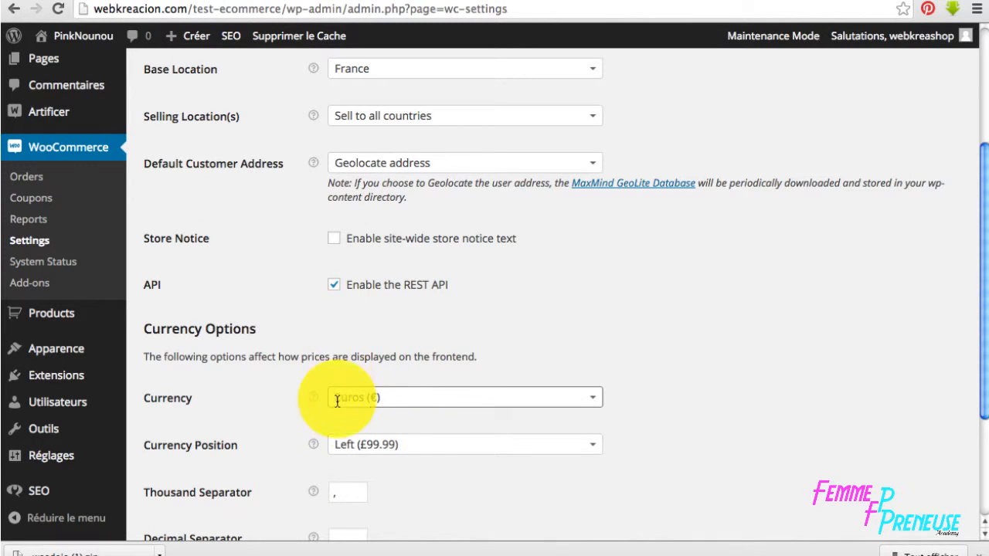
{"action": "left_click", "coordinate": [468, 448]}
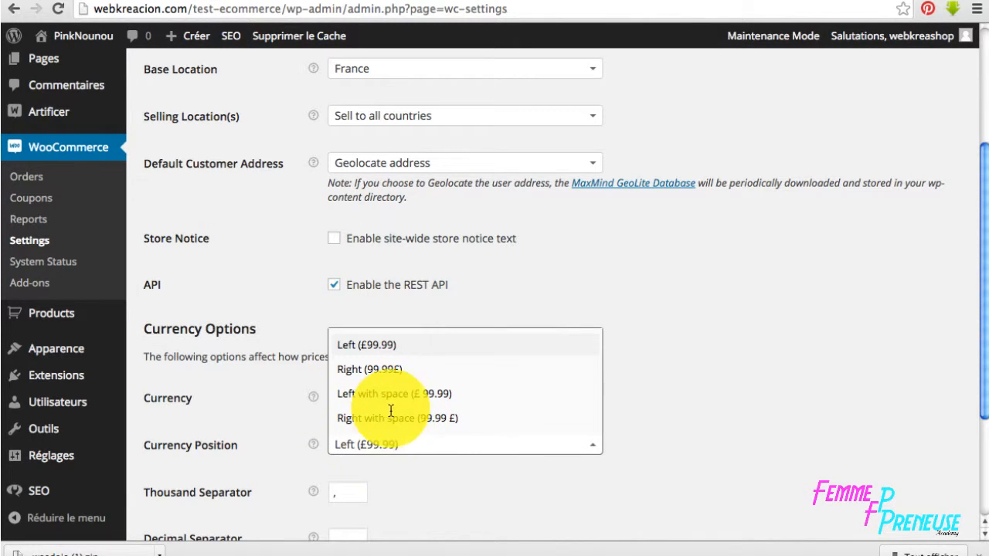
{"action": "left_click", "coordinate": [389, 370]}
{"action": "scroll", "coordinate": [420, 488], "scroll_direction": "down", "scroll_amount": 3}
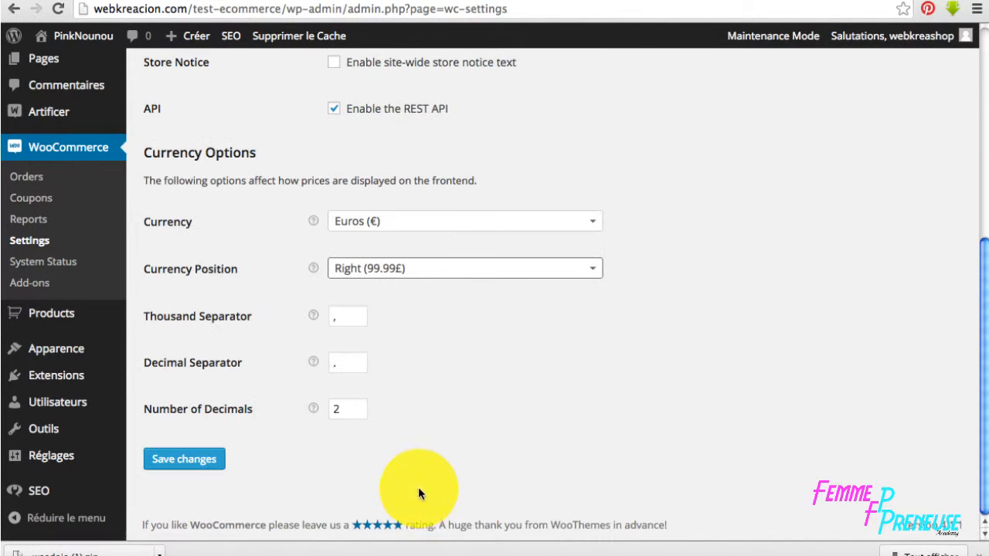
{"action": "left_click", "coordinate": [190, 458]}
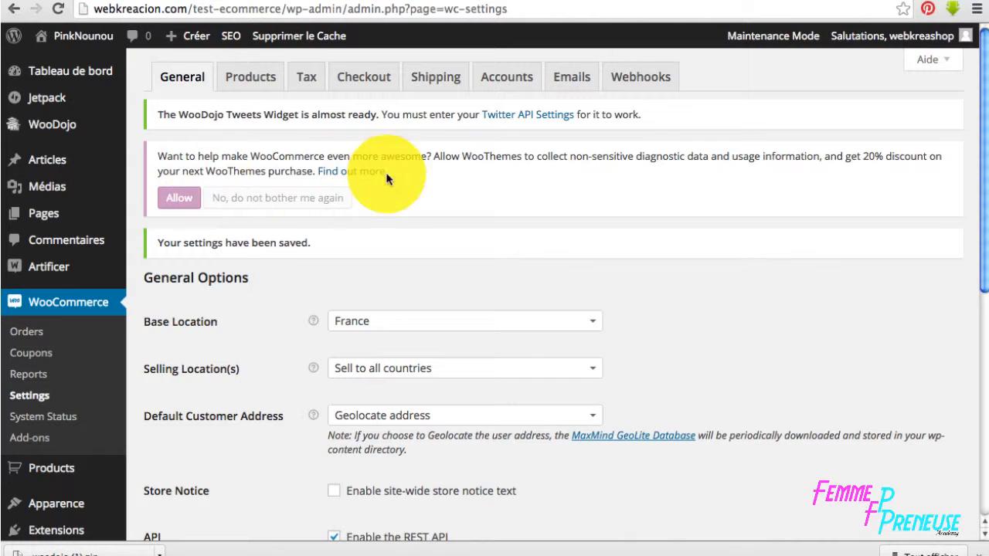
Decline WooThemes' request to collect diagnostic and usage data, and look over the general options
{"action": "left_click", "coordinate": [293, 199]}
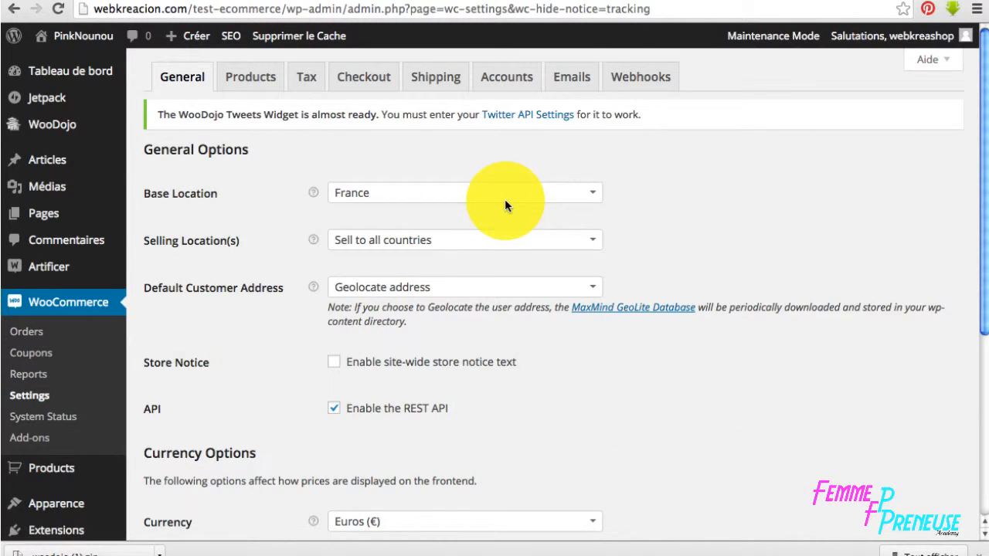
{"action": "scroll", "coordinate": [317, 241], "scroll_direction": "down", "scroll_amount": 3}
{"action": "scroll", "coordinate": [318, 242], "scroll_direction": "up", "scroll_amount": 3}
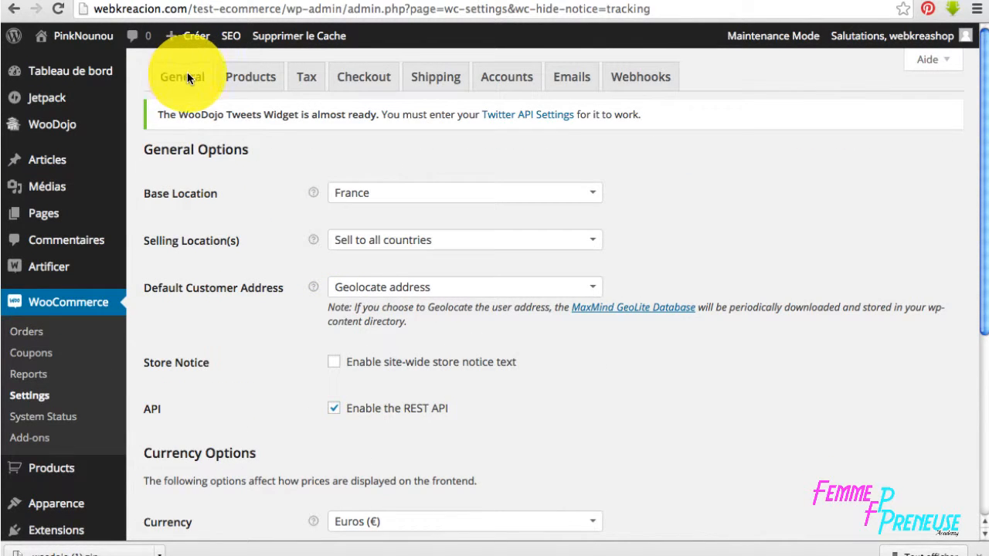
Restrict product reviews to "verified owners" in the WooCommerce product settings and save
{"action": "left_click", "coordinate": [244, 75]}
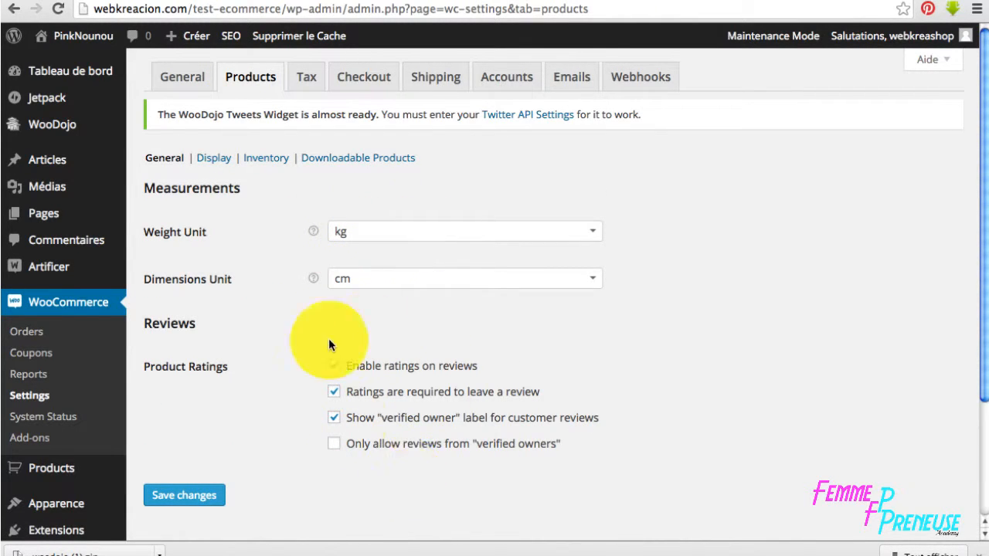
{"action": "left_click", "coordinate": [335, 445]}
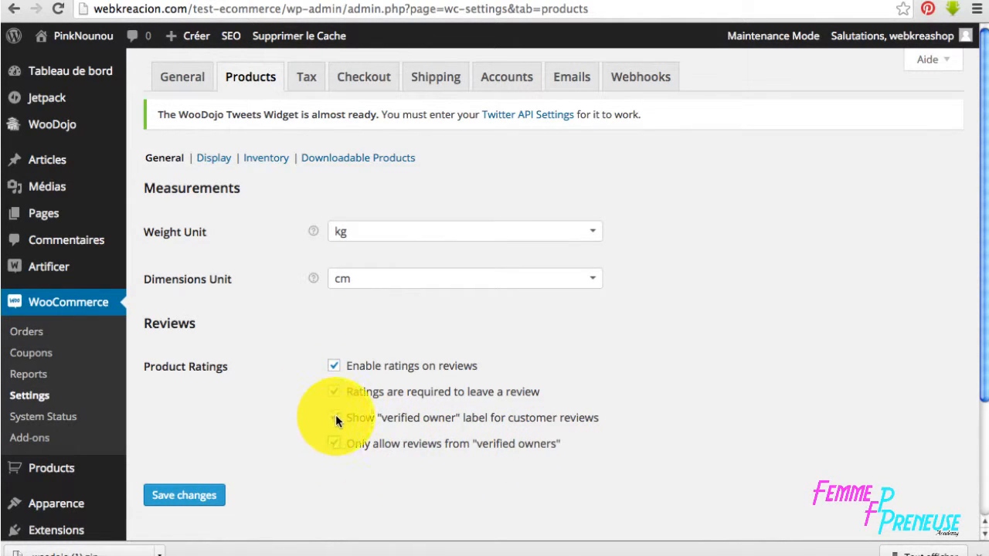
{"action": "left_click", "coordinate": [194, 496]}
Set catalog images to 197 × 197 px, single product images to 425 × 425 px and thumbnails to 100 × 100 px in the product display settings, and save
{"action": "left_click", "coordinate": [213, 200]}
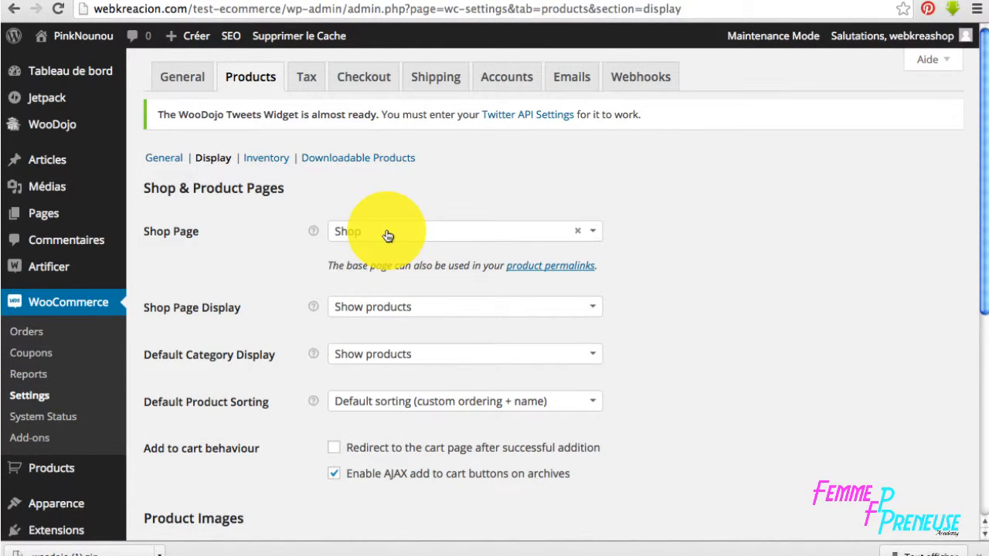
{"action": "scroll", "coordinate": [359, 306], "scroll_direction": "down", "scroll_amount": 5}
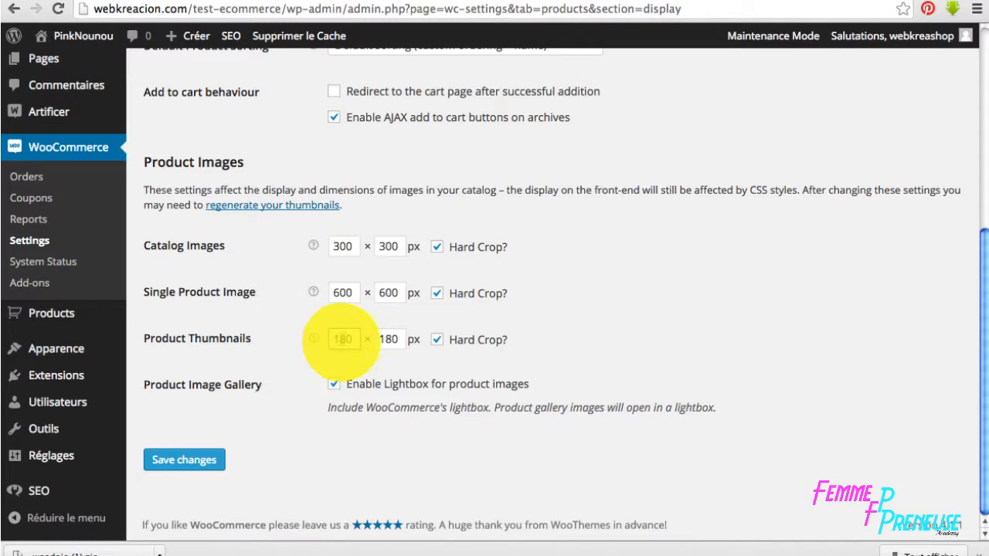
{"action": "double_click", "coordinate": [342, 338]}
{"action": "type", "text": "100"}
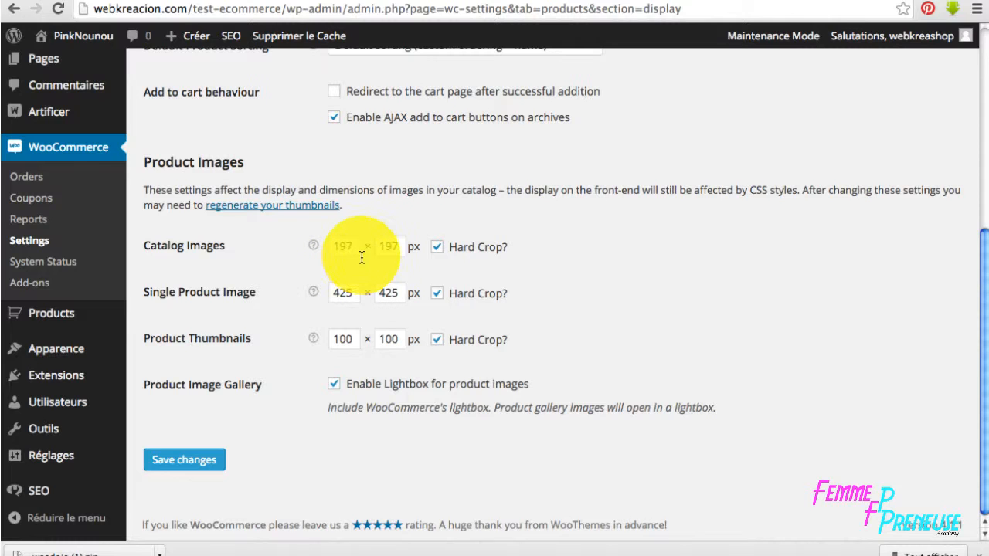
{"action": "left_click", "coordinate": [207, 460]}
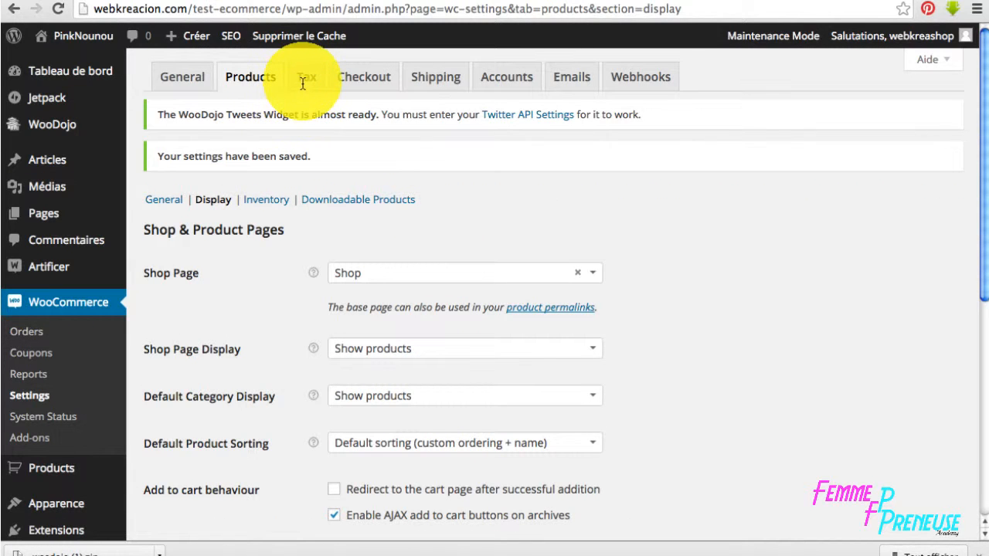
Enable taxes and tax calculations in the WooCommerce tax options, with prices entered inclusive of tax
{"action": "left_click", "coordinate": [307, 80]}
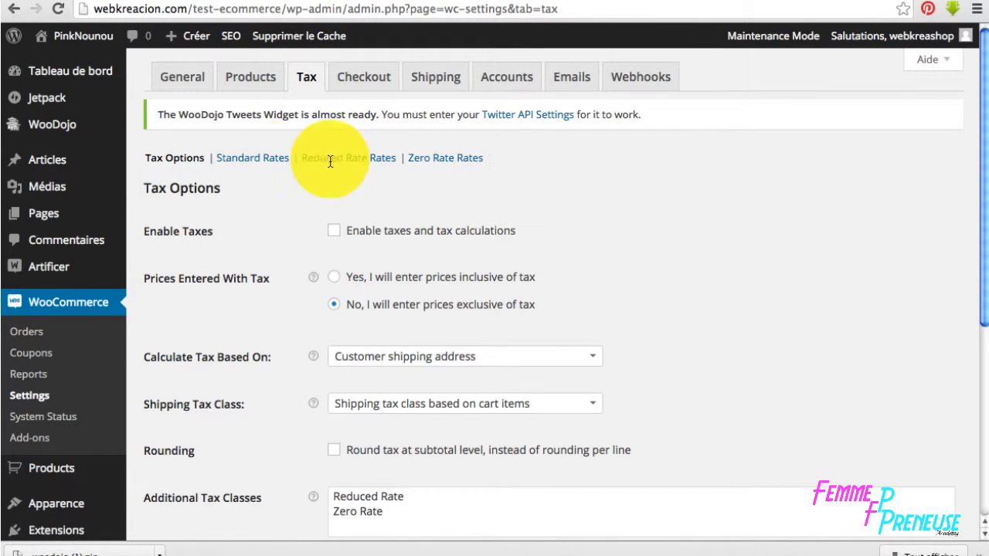
{"action": "left_click", "coordinate": [334, 230]}
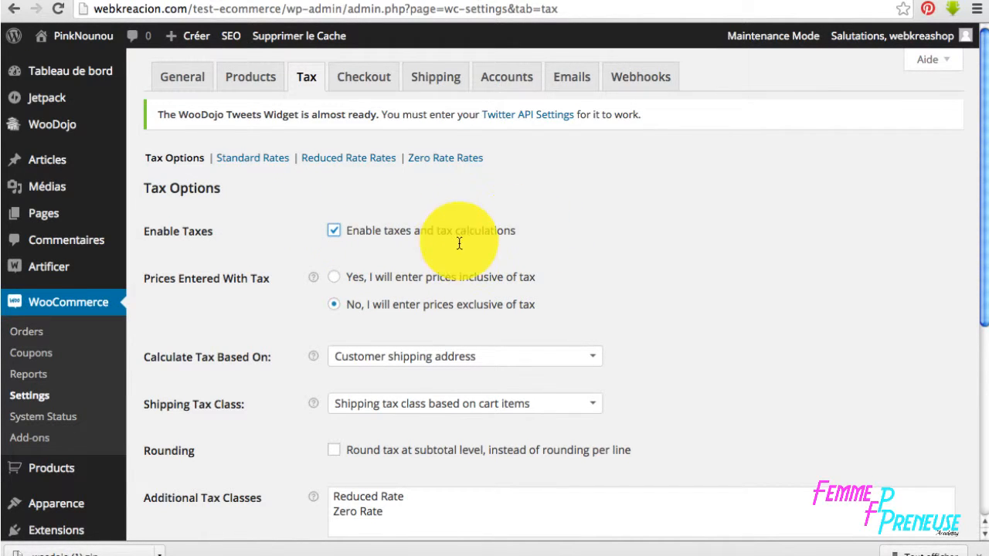
{"action": "left_click", "coordinate": [332, 230]}
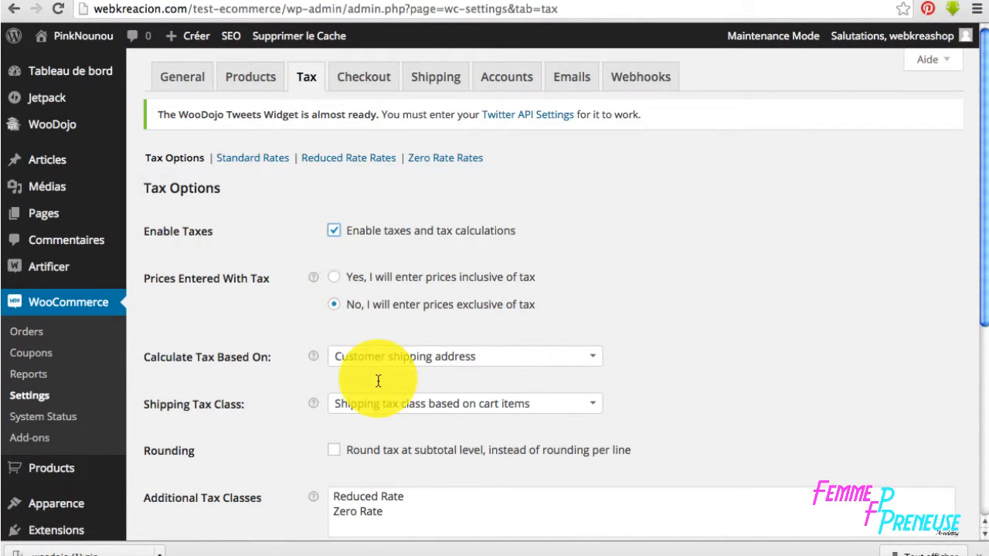
{"action": "left_click", "coordinate": [335, 278]}
{"action": "scroll", "coordinate": [566, 277], "scroll_direction": "down", "scroll_amount": 1}
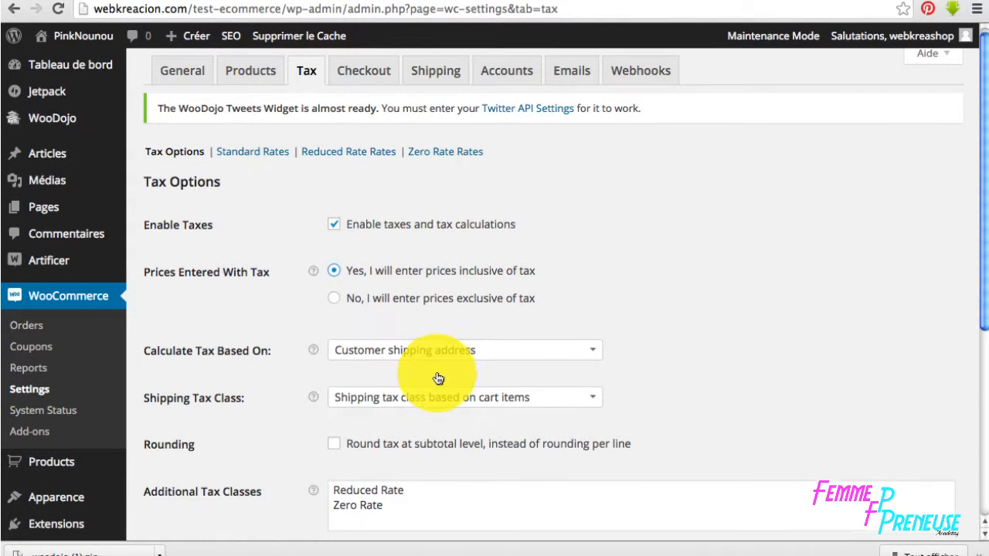
Set the shipping tax class to Standard and enable rounding tax at subtotal level
{"action": "left_click", "coordinate": [386, 397]}
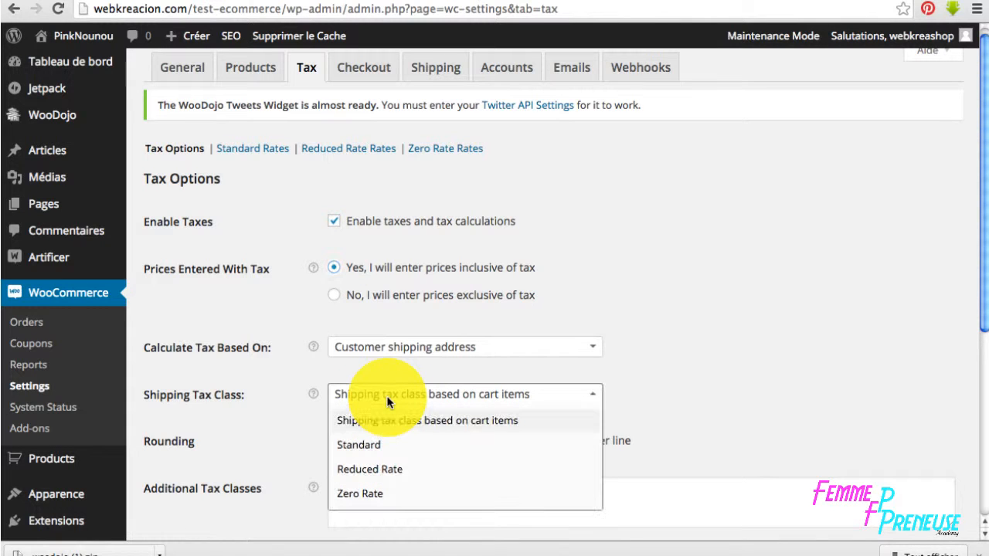
{"action": "left_click", "coordinate": [367, 444]}
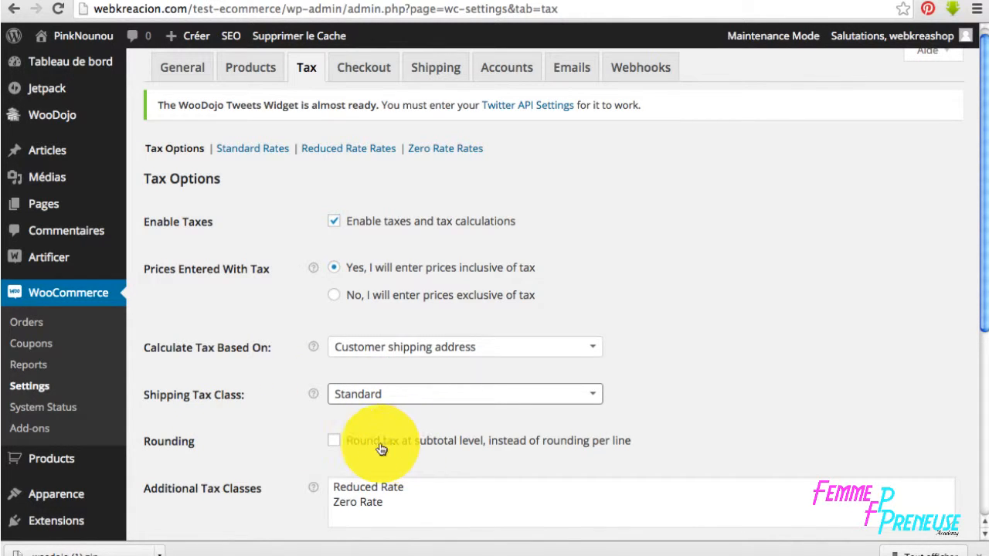
{"action": "left_click", "coordinate": [334, 441]}
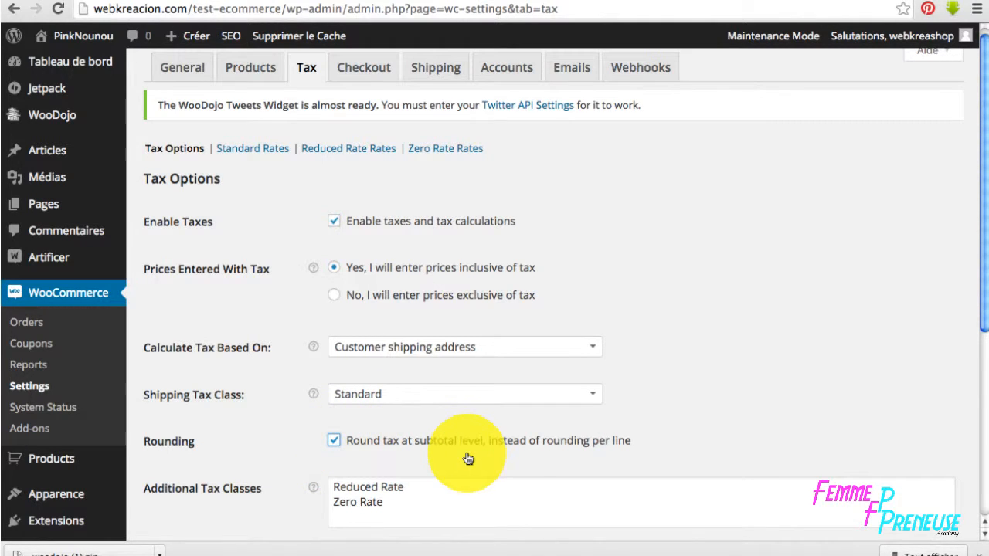
Set prices in the shop to display including tax
{"action": "scroll", "coordinate": [468, 456], "scroll_direction": "down", "scroll_amount": 5}
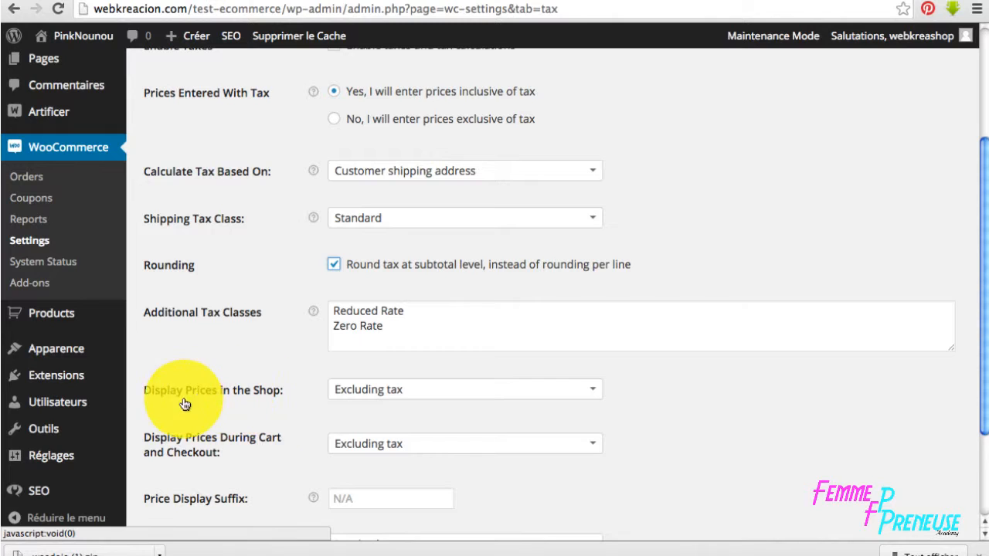
{"action": "left_click", "coordinate": [359, 393]}
{"action": "left_click", "coordinate": [395, 413]}
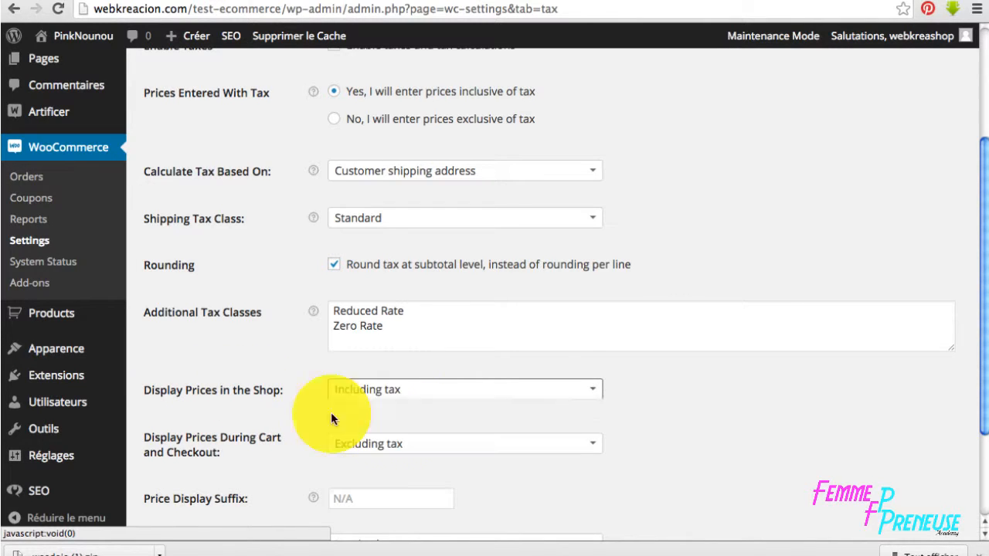
Display prices during cart and checkout including tax, and set the shipping tax class to Zero Rate
{"action": "left_click", "coordinate": [369, 442]}
{"action": "left_click", "coordinate": [371, 470]}
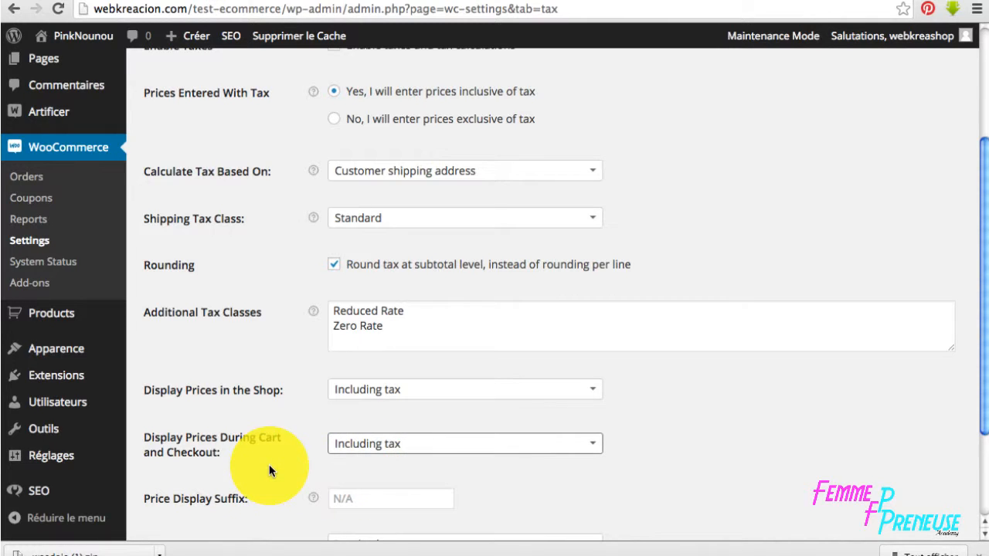
{"action": "scroll", "coordinate": [269, 464], "scroll_direction": "down", "scroll_amount": 1}
{"action": "scroll", "coordinate": [269, 470], "scroll_direction": "up", "scroll_amount": 3}
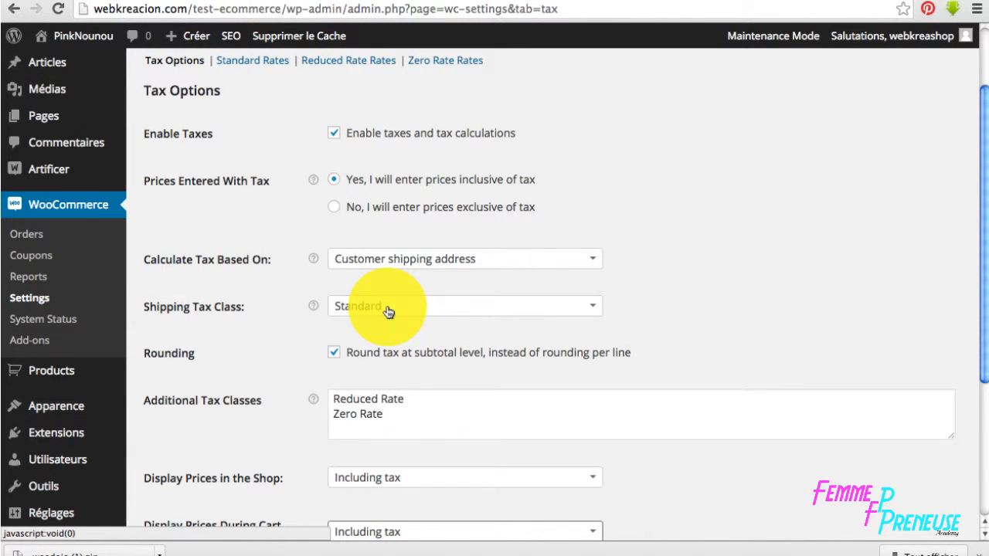
{"action": "left_click", "coordinate": [394, 309]}
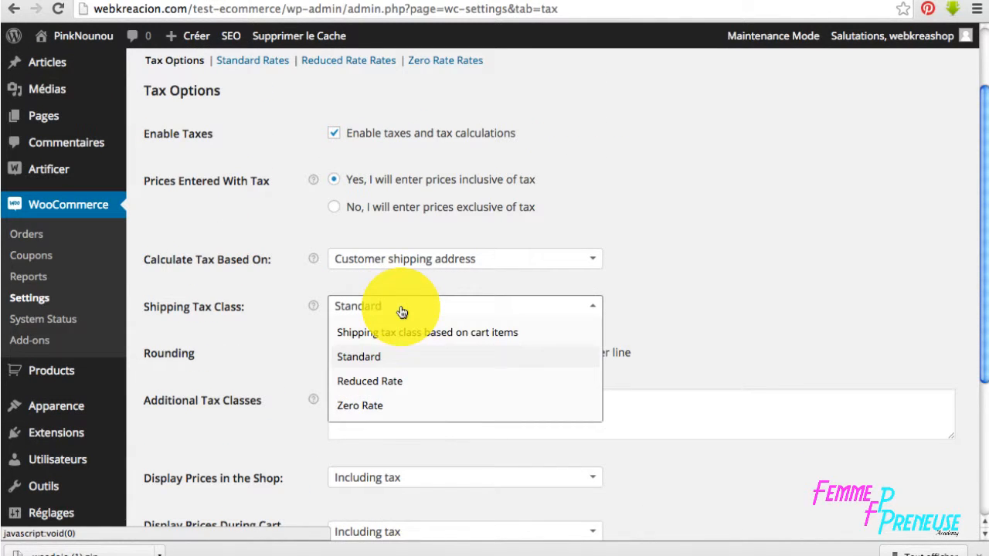
{"action": "left_click", "coordinate": [354, 405]}
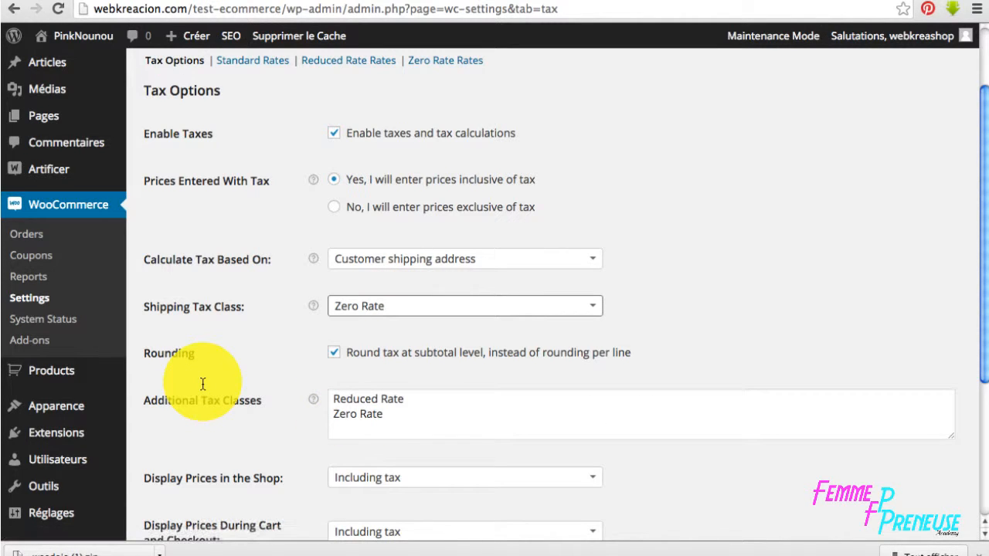
{"action": "left_click", "coordinate": [405, 310]}
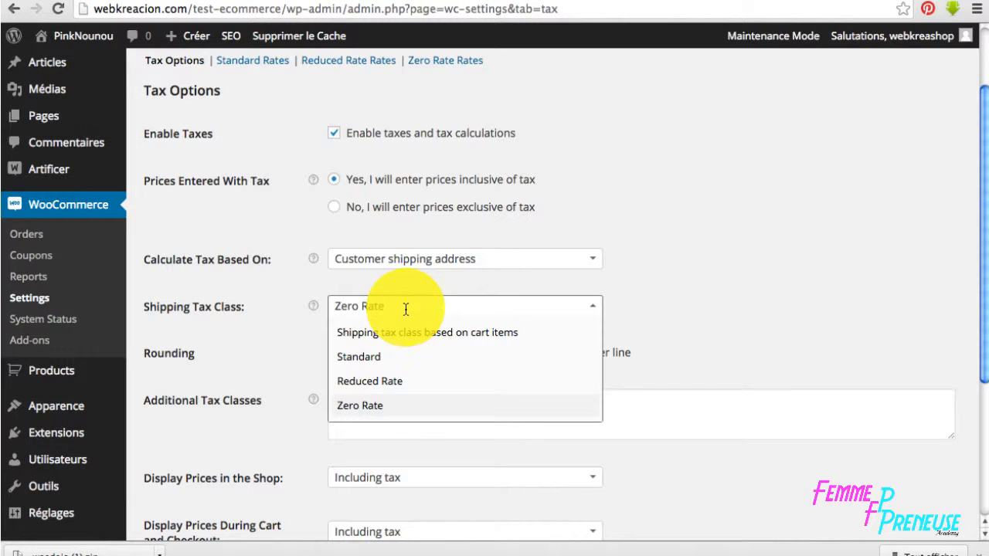
{"action": "left_click", "coordinate": [250, 339]}
Save the WooCommerce tax options
{"action": "scroll", "coordinate": [249, 402], "scroll_direction": "down", "scroll_amount": 3}
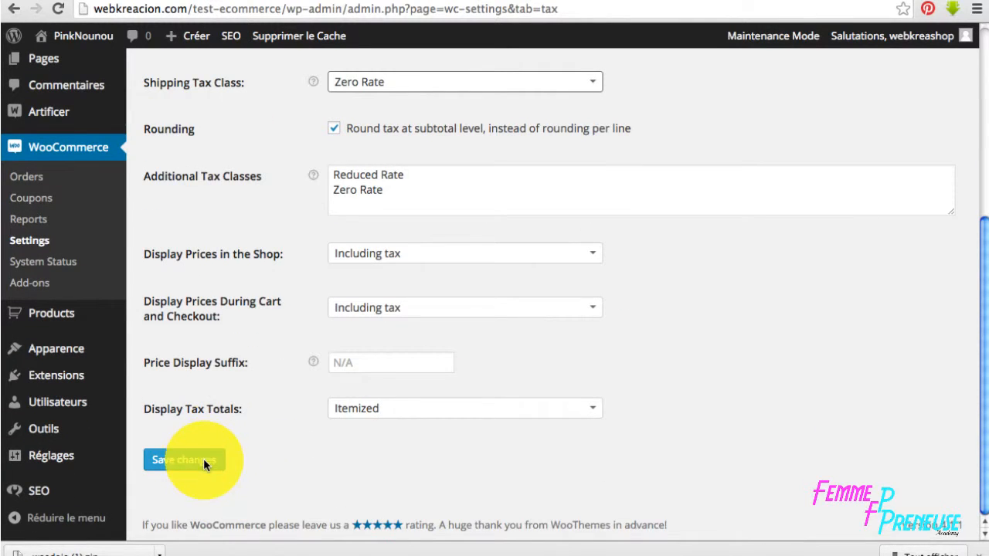
{"action": "left_click", "coordinate": [203, 461]}
{"action": "scroll", "coordinate": [285, 399], "scroll_direction": "down", "scroll_amount": 5}
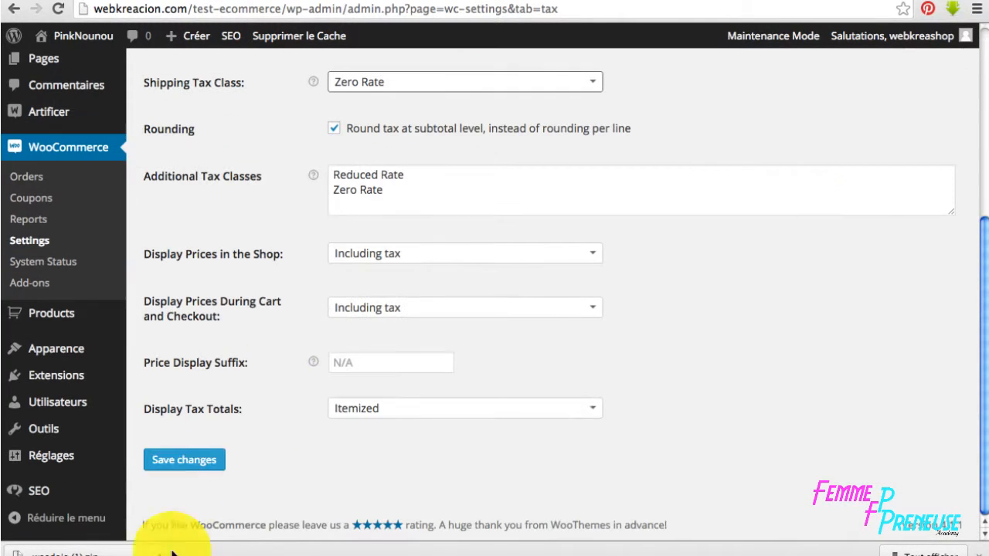
{"action": "left_click", "coordinate": [185, 461]}
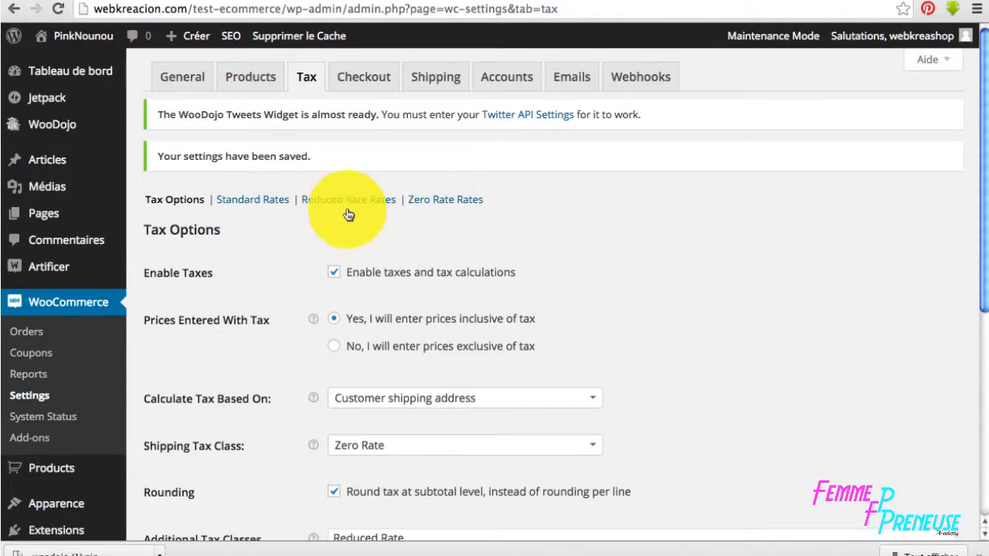
Add a row to the Standard tax rates with country code FR and a rate of 20%
{"action": "left_click", "coordinate": [247, 202]}
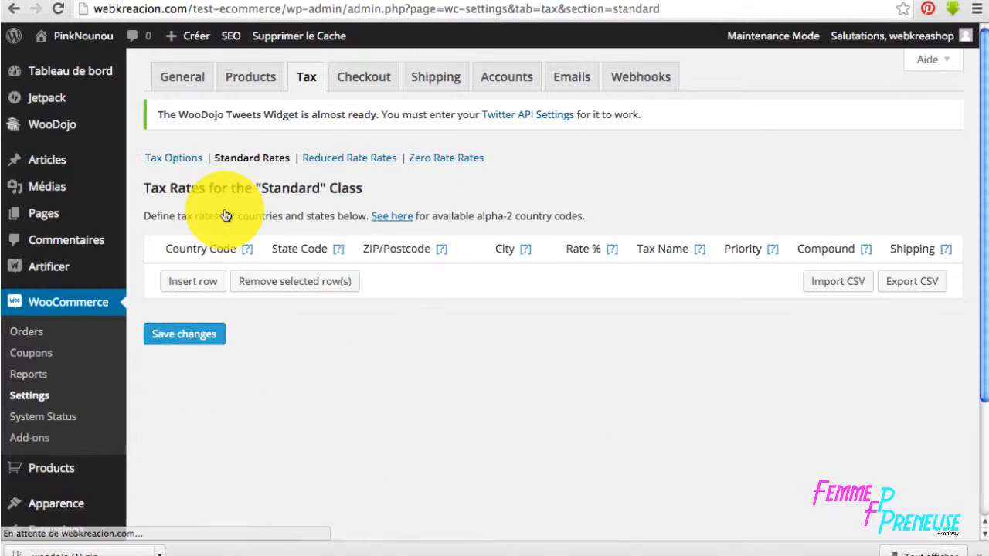
{"action": "left_click", "coordinate": [208, 284]}
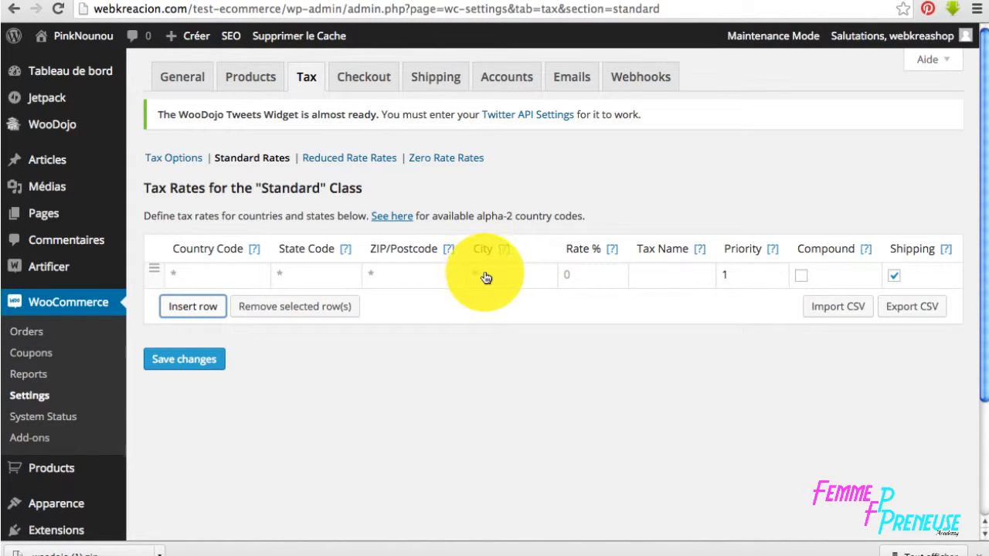
{"action": "left_click", "coordinate": [167, 278]}
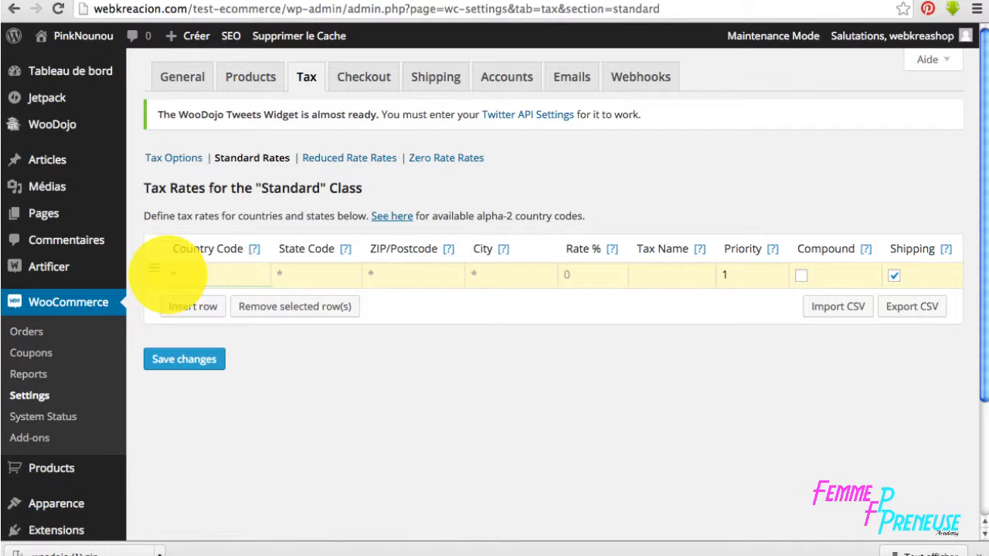
{"action": "left_click", "coordinate": [170, 274]}
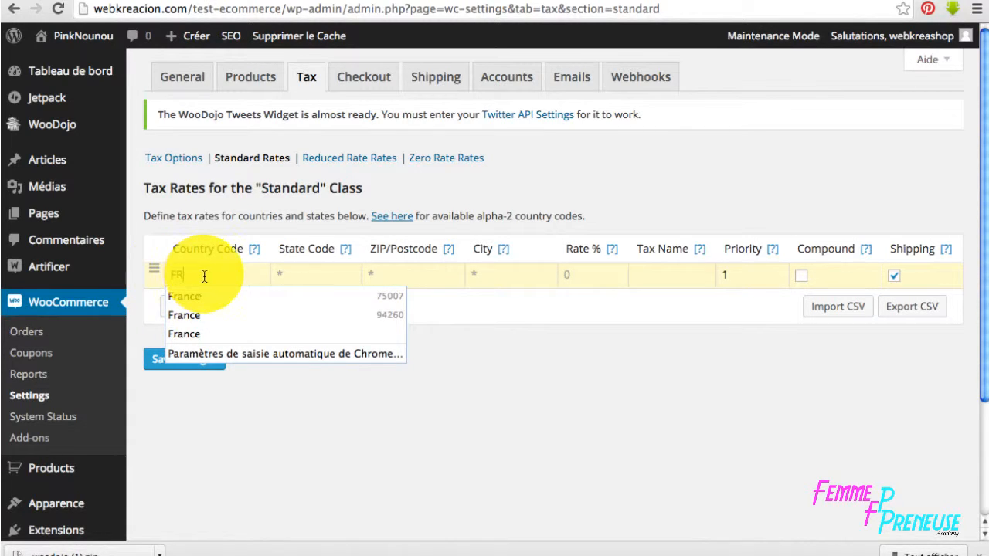
{"action": "type", "text": "FR"}
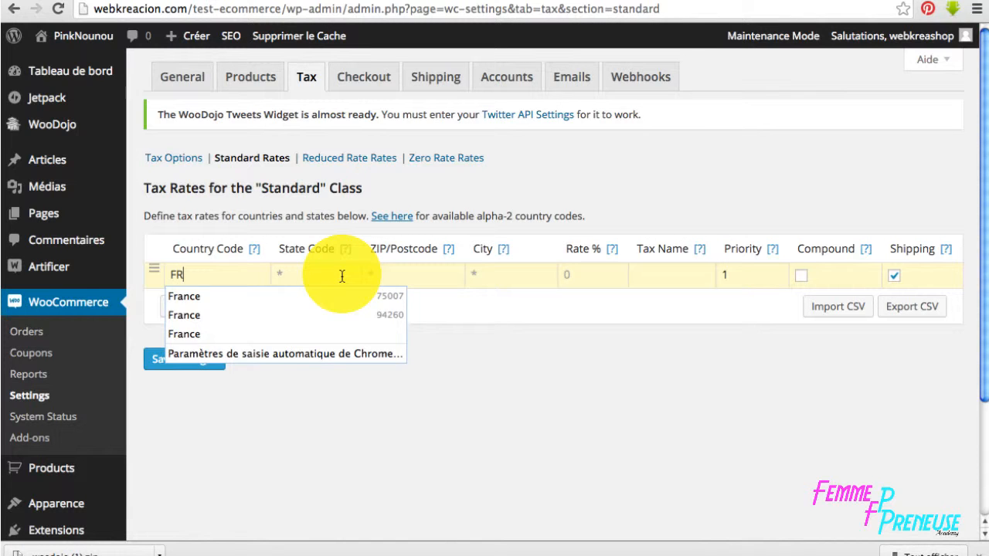
{"action": "left_click", "coordinate": [341, 277]}
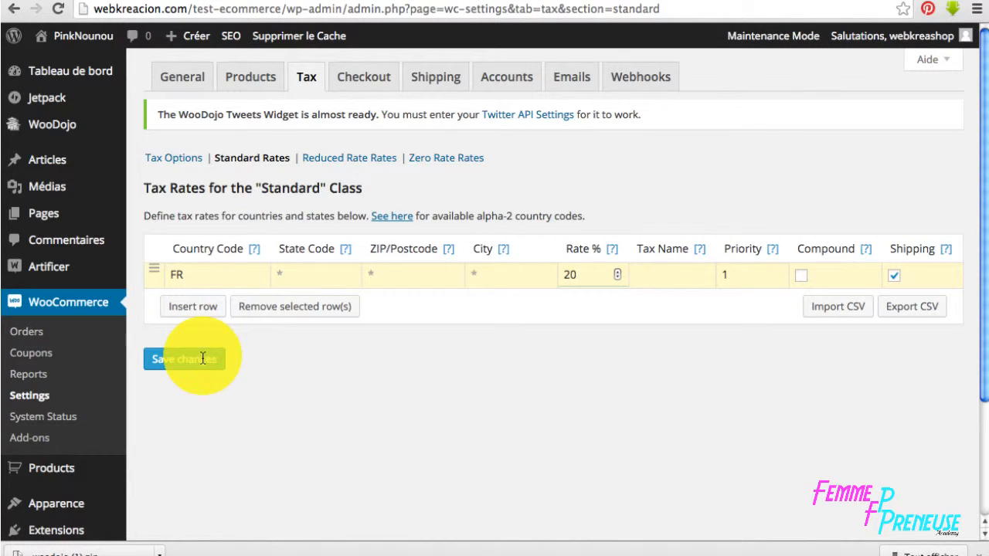
Insert a second row with default values in the Standard tax rates and save the changes
{"action": "left_click", "coordinate": [191, 305]}
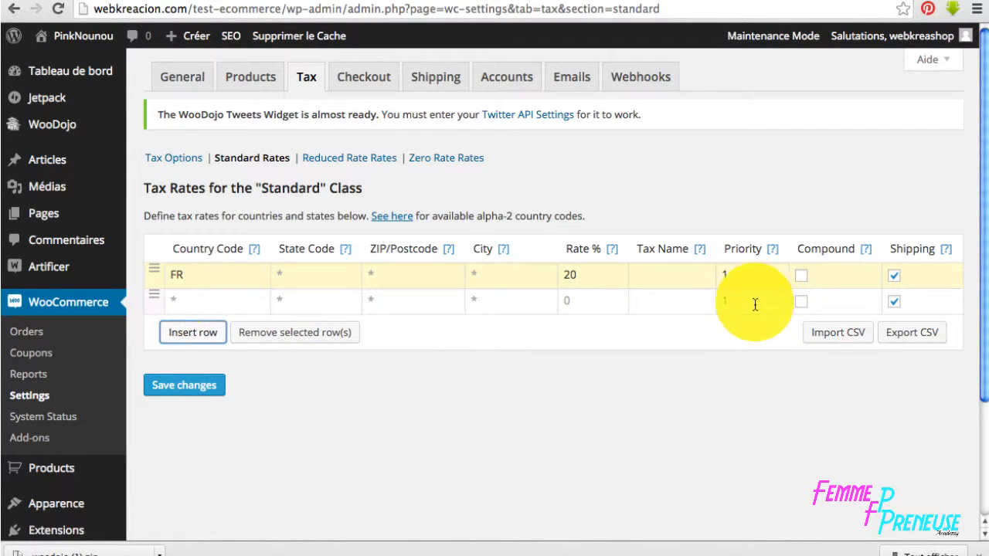
{"action": "left_click", "coordinate": [575, 303]}
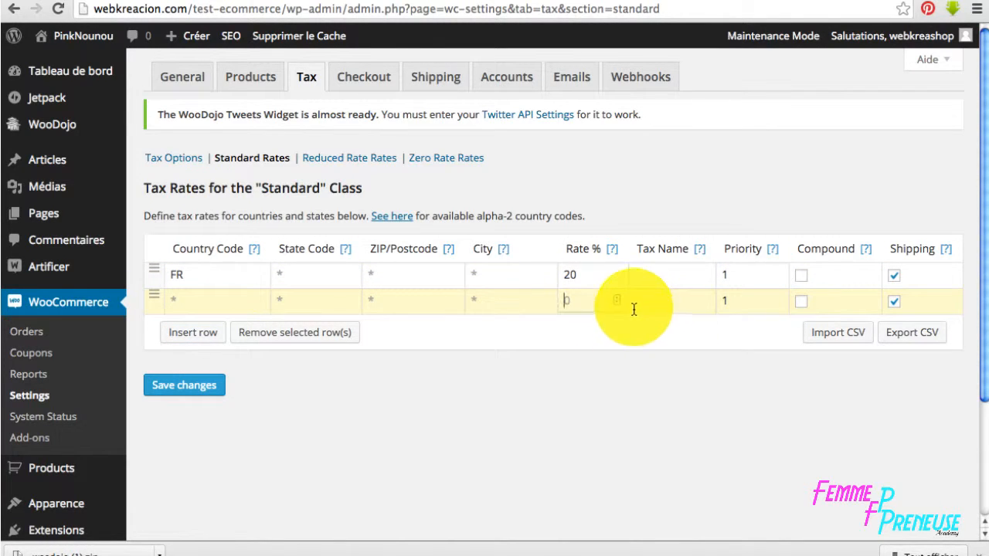
{"action": "left_click", "coordinate": [214, 384]}
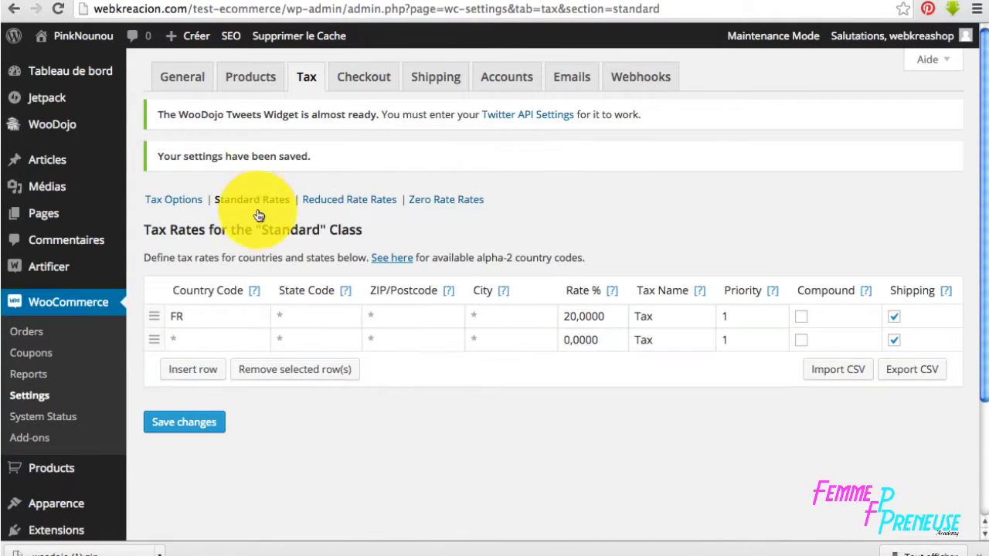
Disable Bank Transfer in the BACS checkout settings and go to the Cheque payment settings
{"action": "left_click", "coordinate": [350, 78]}
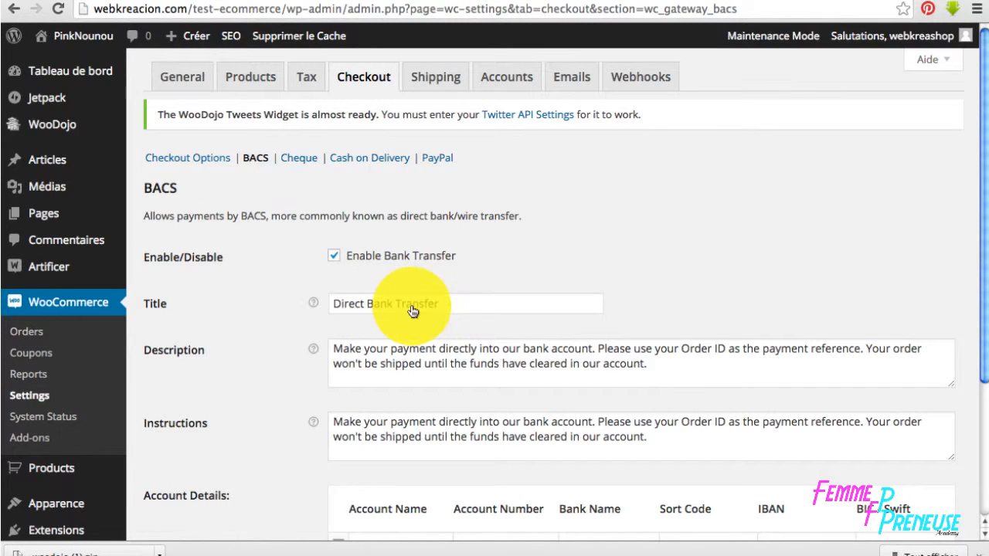
{"action": "scroll", "coordinate": [413, 311], "scroll_direction": "down", "scroll_amount": 5}
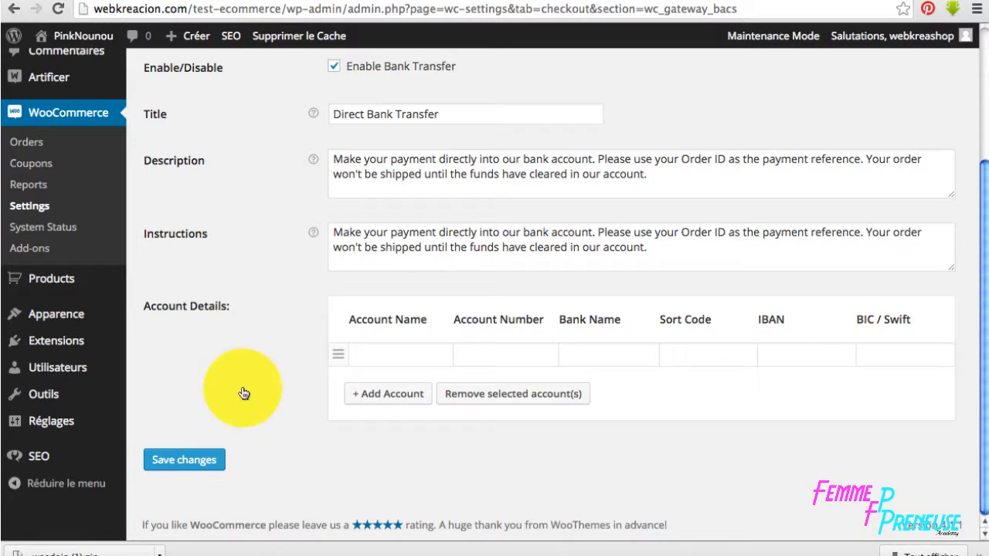
{"action": "scroll", "coordinate": [236, 364], "scroll_direction": "up", "scroll_amount": 5}
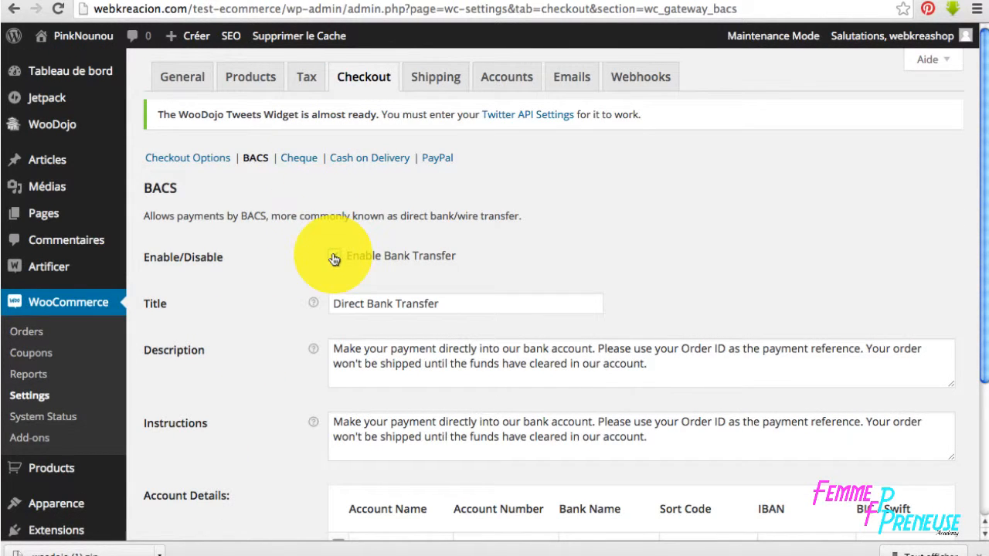
{"action": "left_click", "coordinate": [307, 159]}
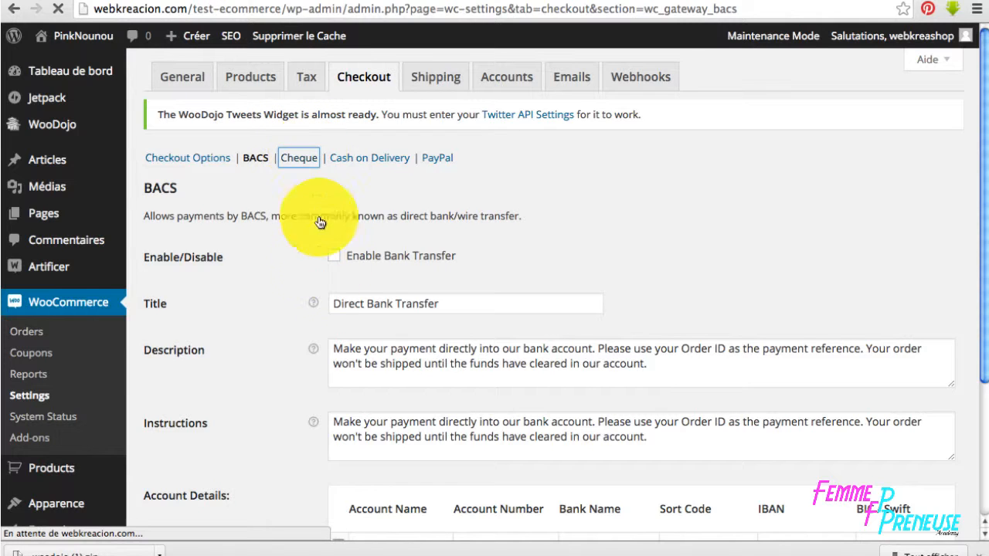
{"action": "left_click", "coordinate": [336, 273]}
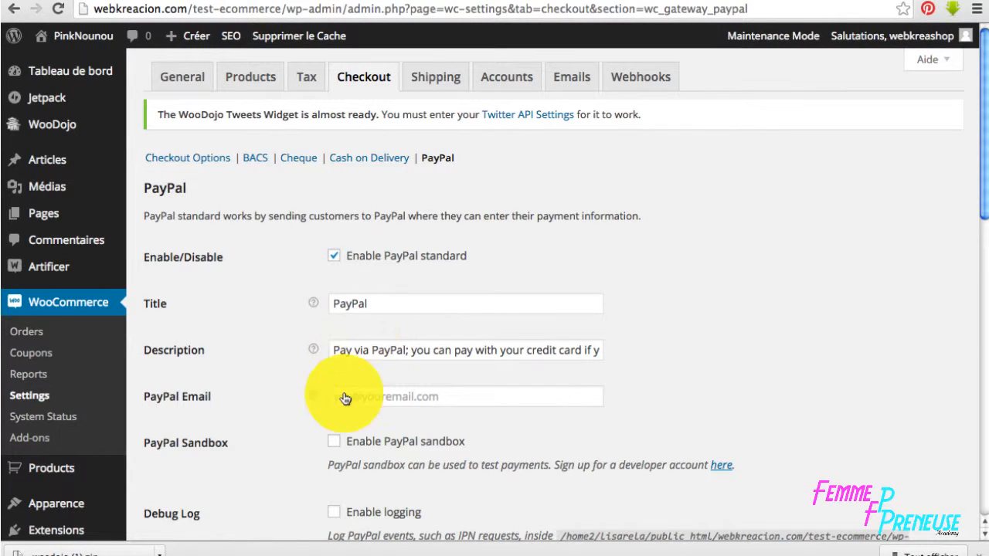
Set the invoice prefix to PN- in the PayPal checkout settings and save them
{"action": "left_click", "coordinate": [368, 401]}
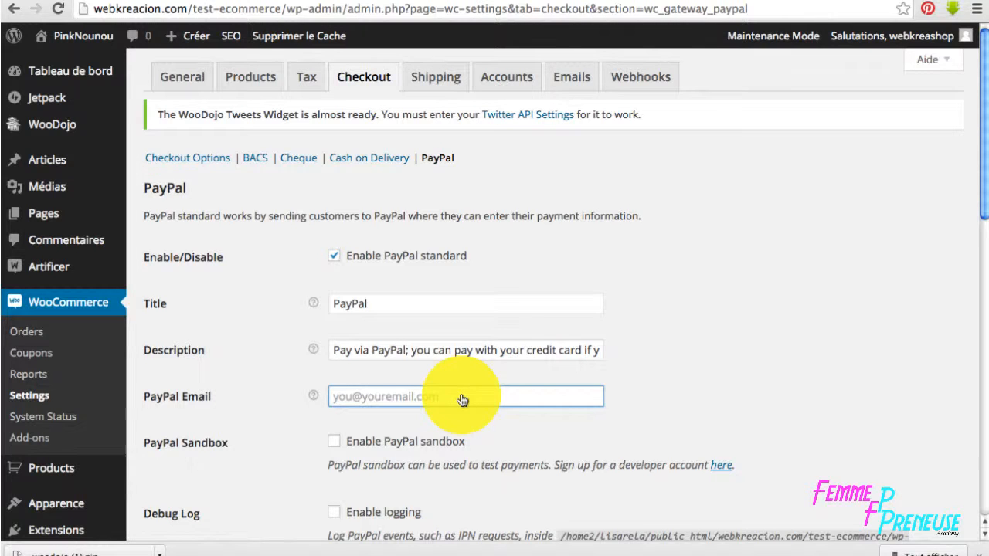
{"action": "scroll", "coordinate": [462, 399], "scroll_direction": "down", "scroll_amount": 3}
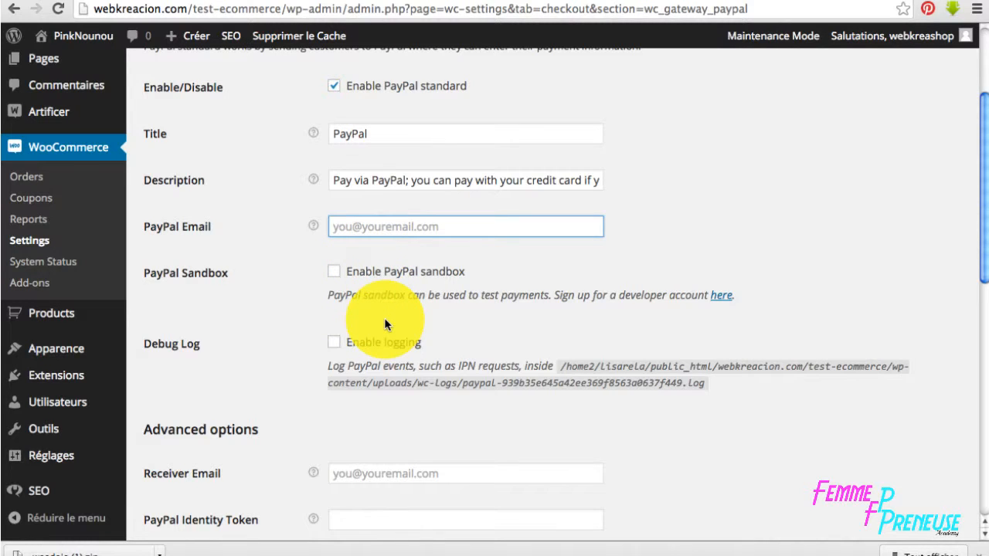
{"action": "scroll", "coordinate": [380, 383], "scroll_direction": "down", "scroll_amount": 5}
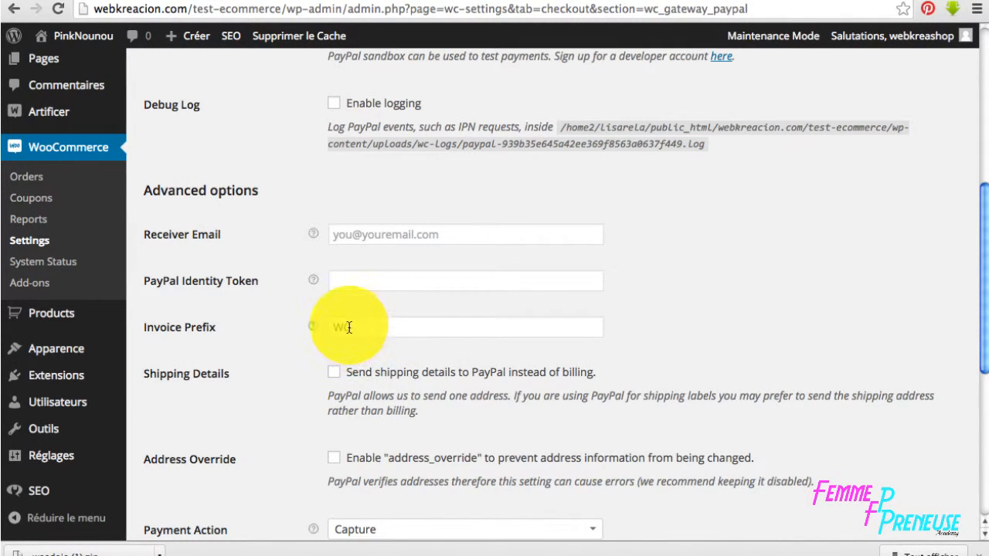
{"action": "left_click", "coordinate": [349, 327]}
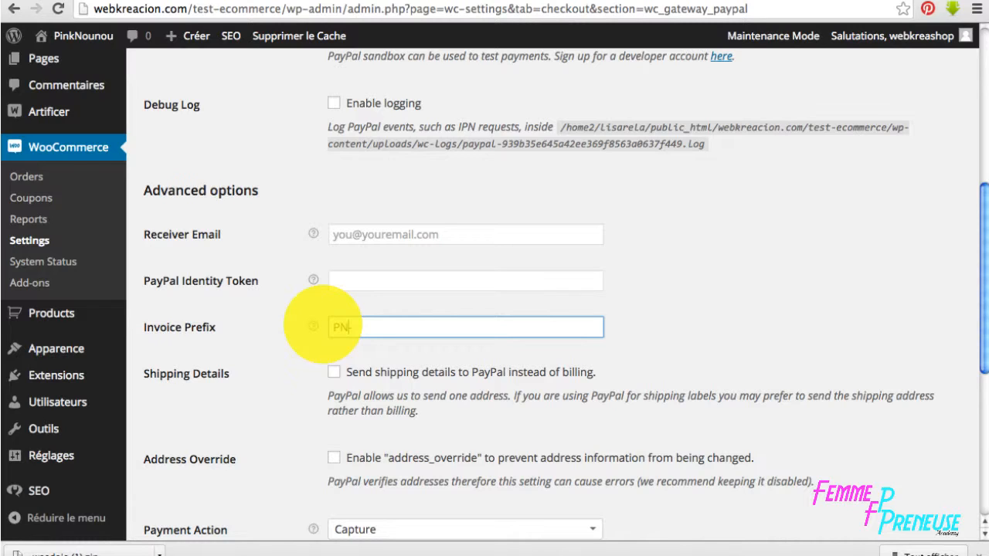
{"action": "type", "text": "PN-"}
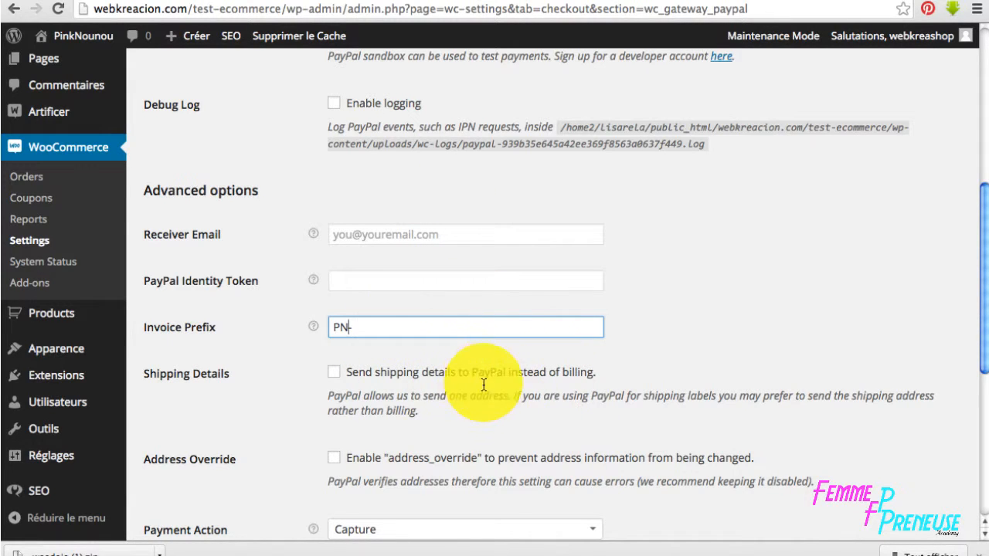
{"action": "scroll", "coordinate": [369, 432], "scroll_direction": "down", "scroll_amount": 3}
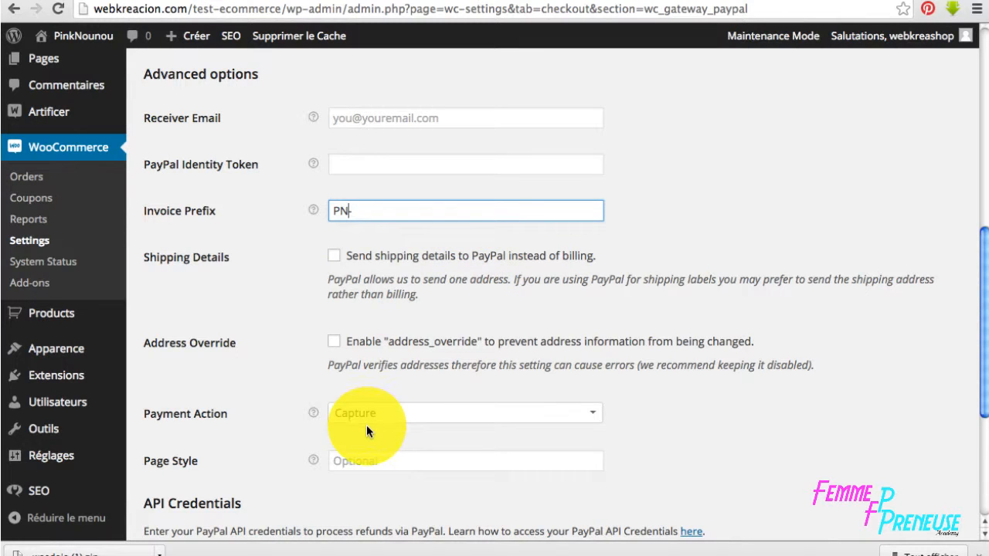
{"action": "scroll", "coordinate": [366, 429], "scroll_direction": "down", "scroll_amount": 3}
{"action": "scroll", "coordinate": [364, 421], "scroll_direction": "down", "scroll_amount": 3}
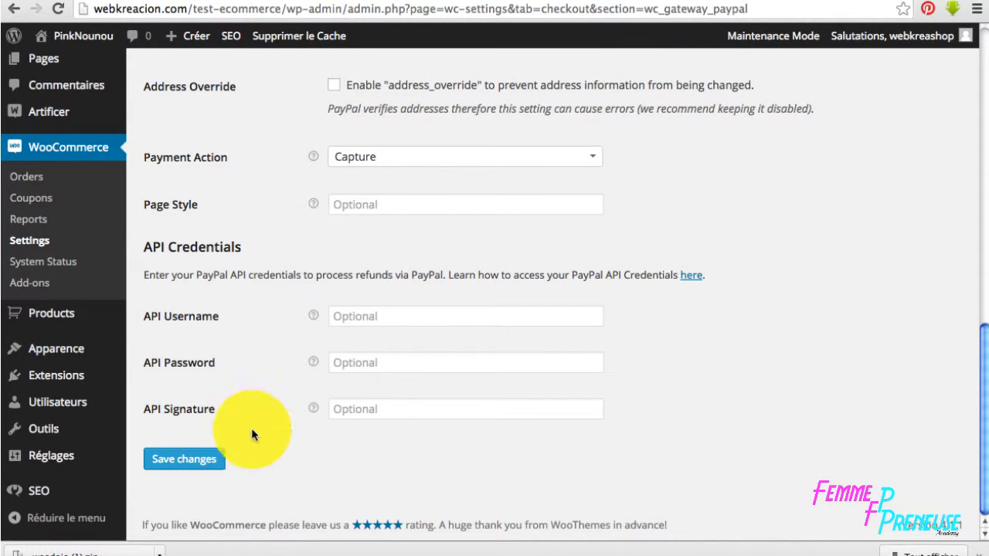
{"action": "left_click", "coordinate": [193, 459]}
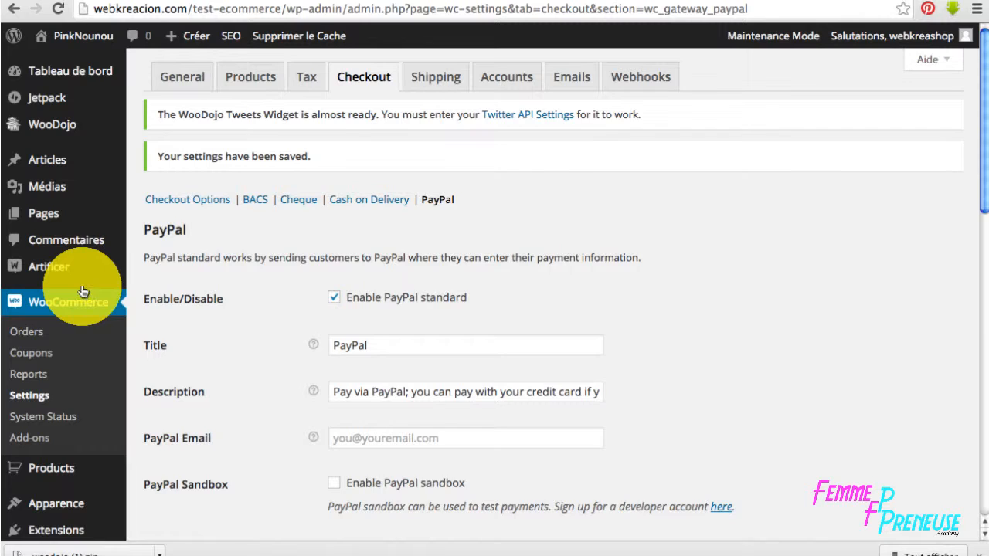
Remove "- Powered by WooCommerce" from the footer text in the WooCommerce email options, leaving only PinkNounou
{"action": "scroll", "coordinate": [82, 292], "scroll_direction": "down", "scroll_amount": 3}
{"action": "scroll", "coordinate": [101, 243], "scroll_direction": "up", "scroll_amount": 3}
{"action": "left_click", "coordinate": [570, 77]}
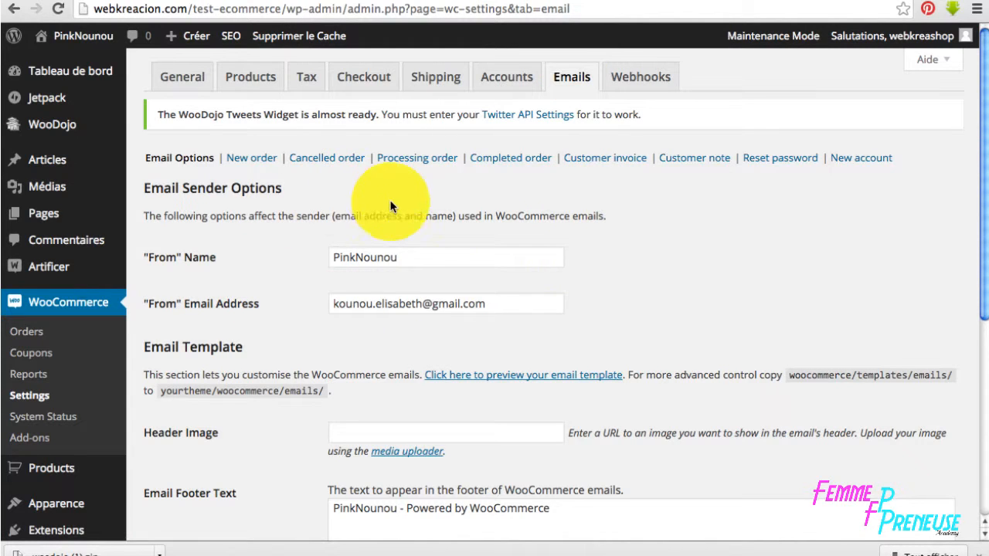
{"action": "scroll", "coordinate": [466, 447], "scroll_direction": "down", "scroll_amount": 1}
{"action": "scroll", "coordinate": [464, 436], "scroll_direction": "down", "scroll_amount": 3}
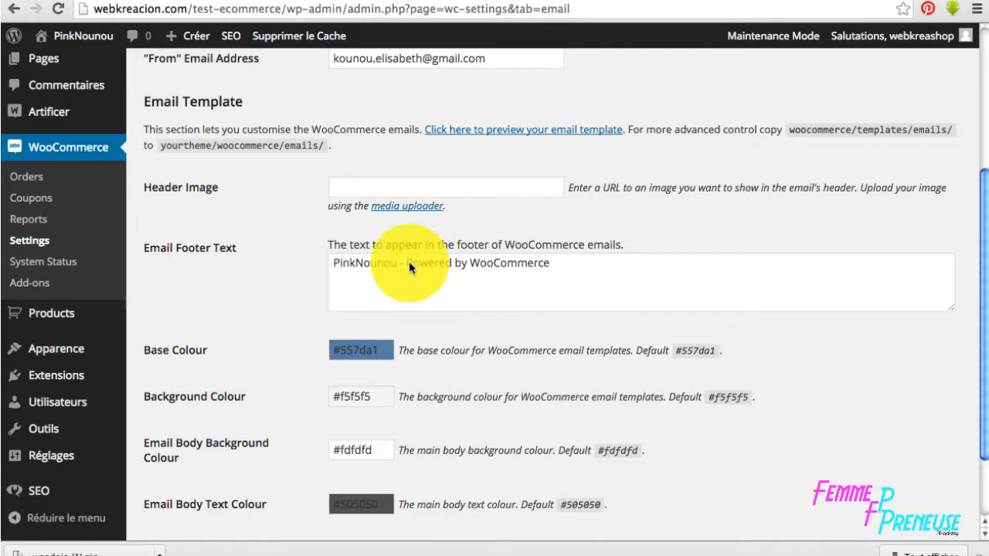
{"action": "left_click_drag", "start_coordinate": [407, 263], "coordinate": [693, 268]}
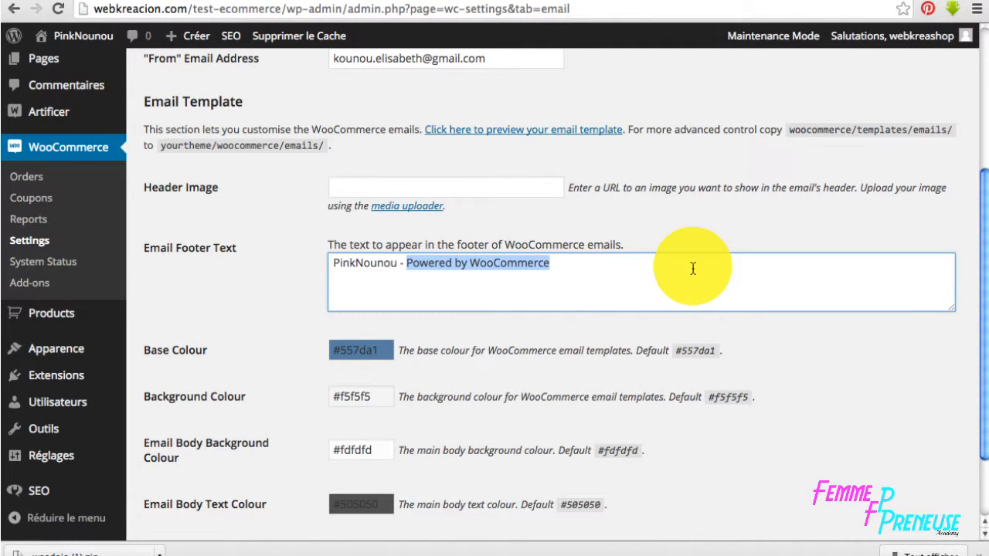
{"action": "key", "text": "BackSpace"}
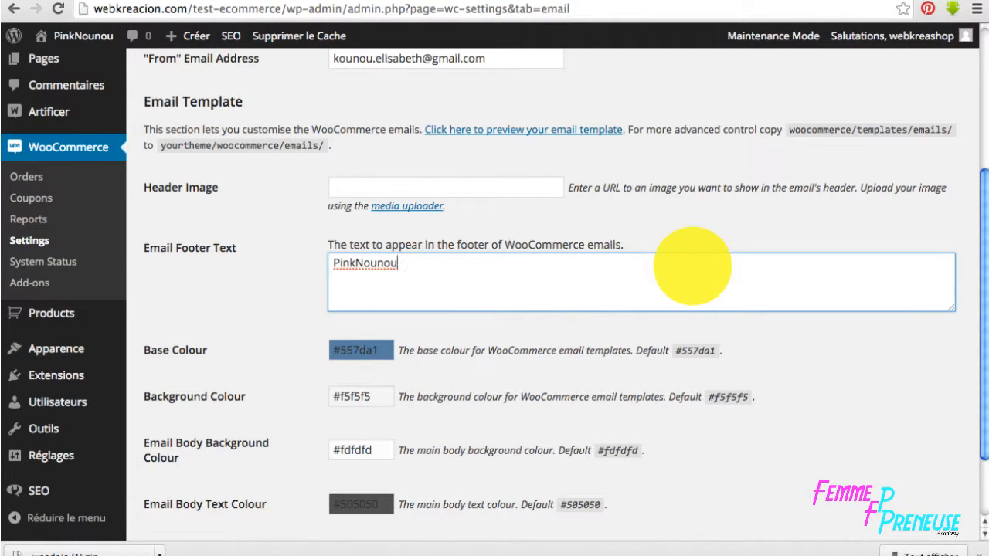
Set the Base Colour of the WooCommerce email templates to the brighter blue #3f99e8
{"action": "left_click", "coordinate": [377, 350]}
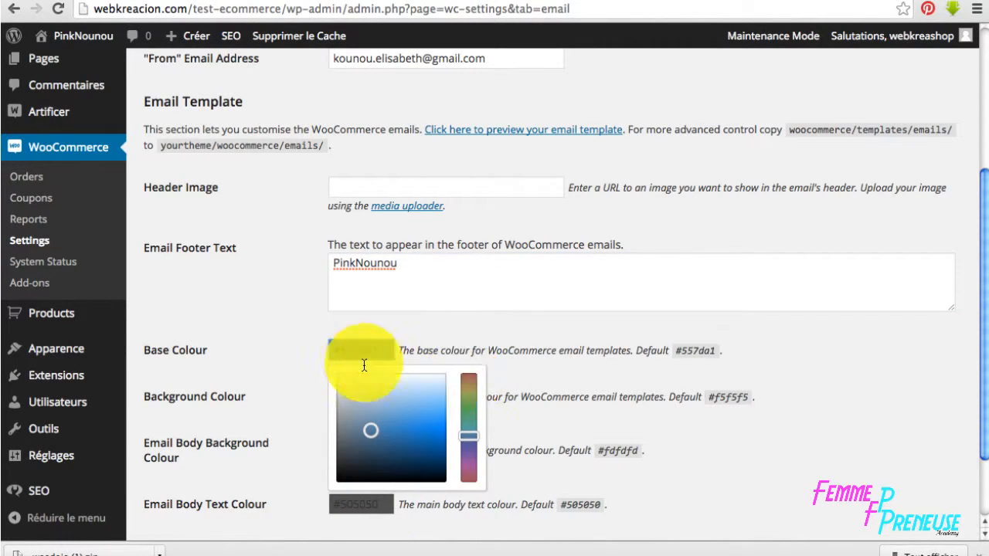
{"action": "left_click", "coordinate": [439, 409]}
{"action": "left_click", "coordinate": [428, 423]}
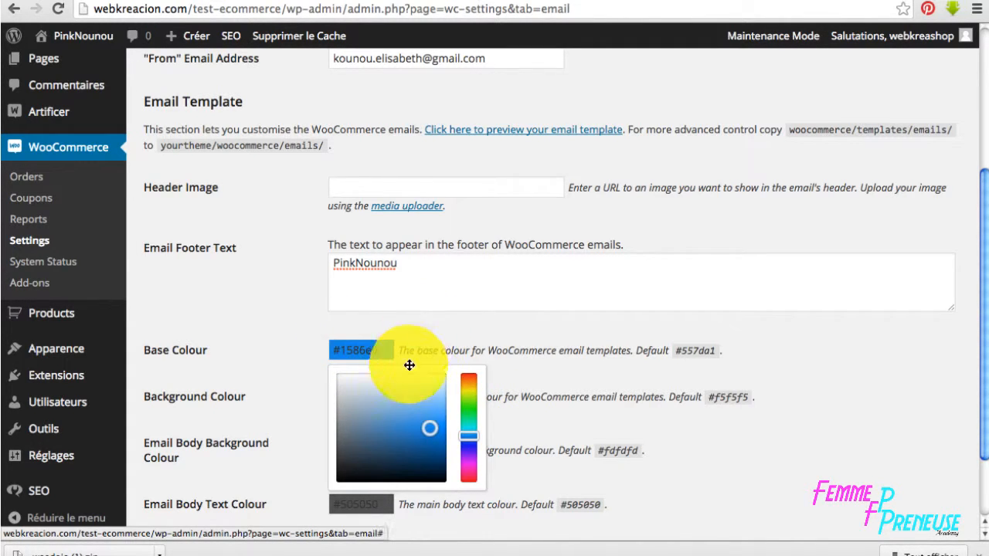
{"action": "left_click", "coordinate": [430, 398]}
{"action": "left_click", "coordinate": [424, 413]}
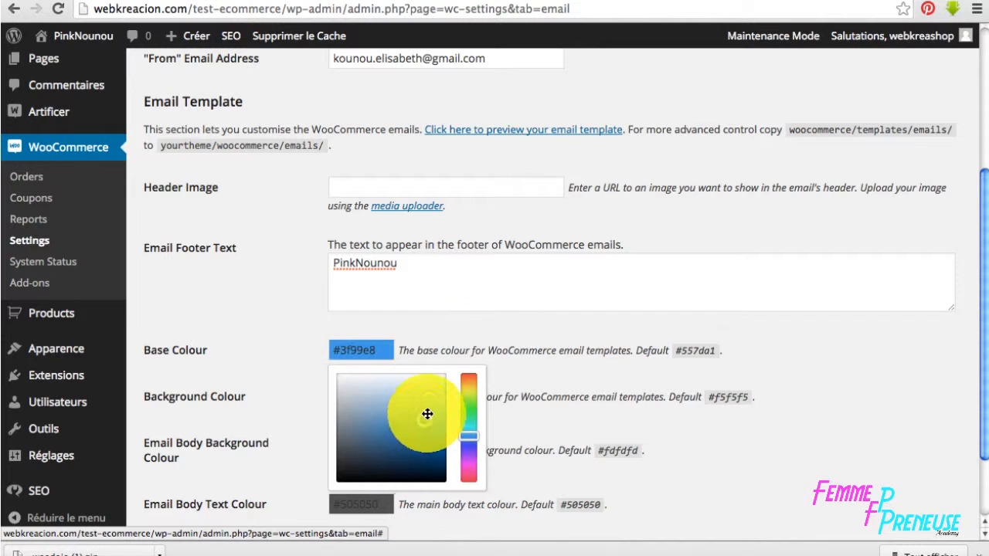
{"action": "left_click", "coordinate": [456, 335]}
{"action": "scroll", "coordinate": [442, 393], "scroll_direction": "down", "scroll_amount": 2}
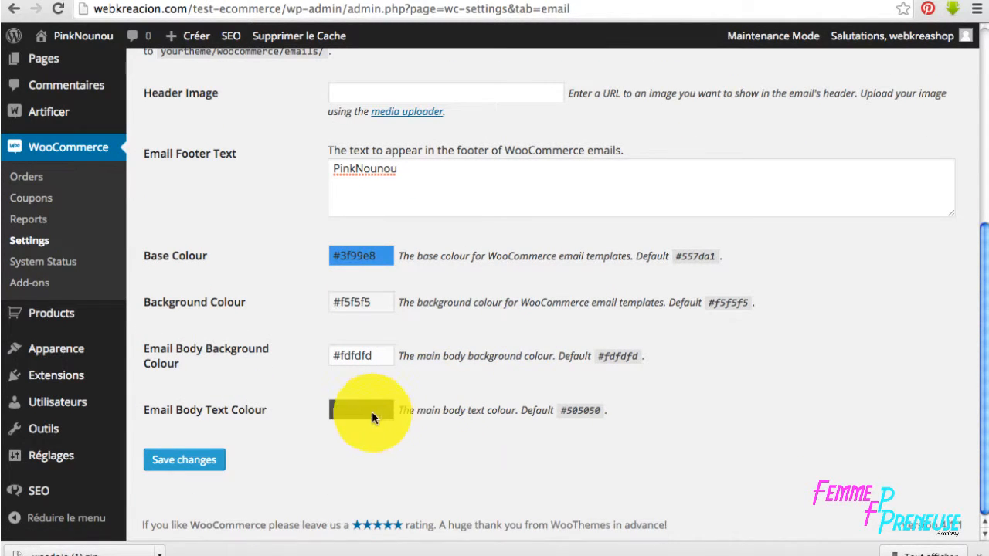
{"action": "scroll", "coordinate": [502, 366], "scroll_direction": "up", "scroll_amount": 5}
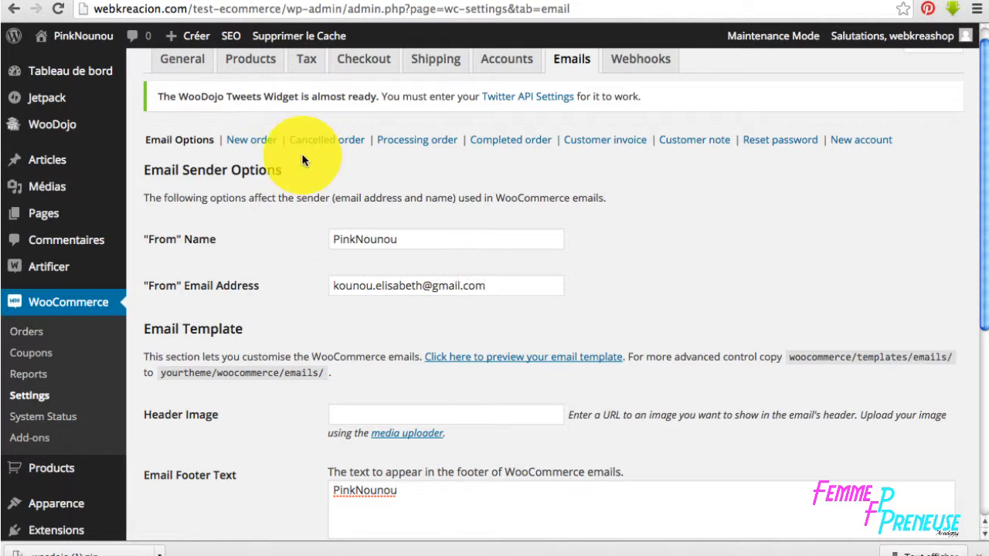
Save the email options and look through the New order and Cancelled order email notification settings
{"action": "left_click", "coordinate": [246, 142]}
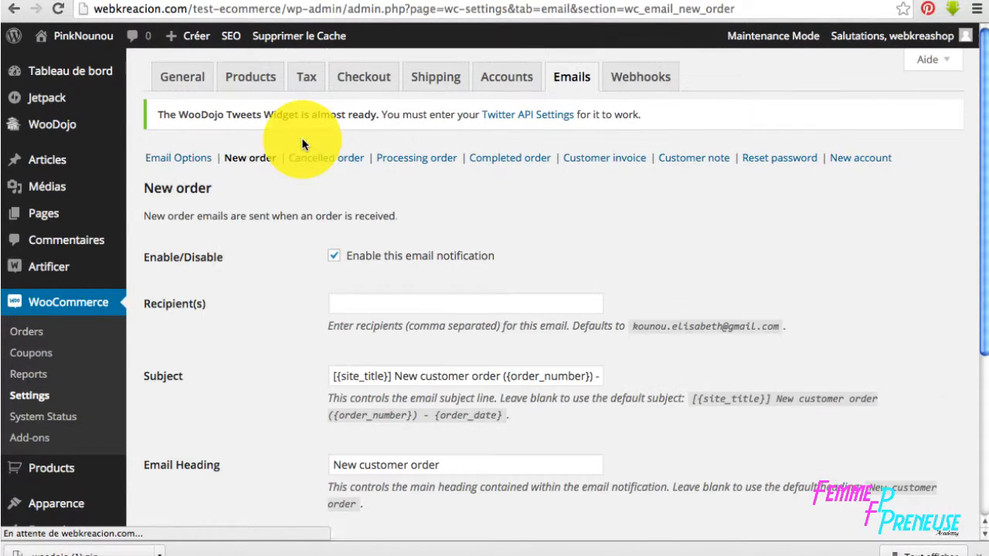
{"action": "scroll", "coordinate": [477, 375], "scroll_direction": "down", "scroll_amount": 1}
{"action": "scroll", "coordinate": [477, 375], "scroll_direction": "down", "scroll_amount": 4}
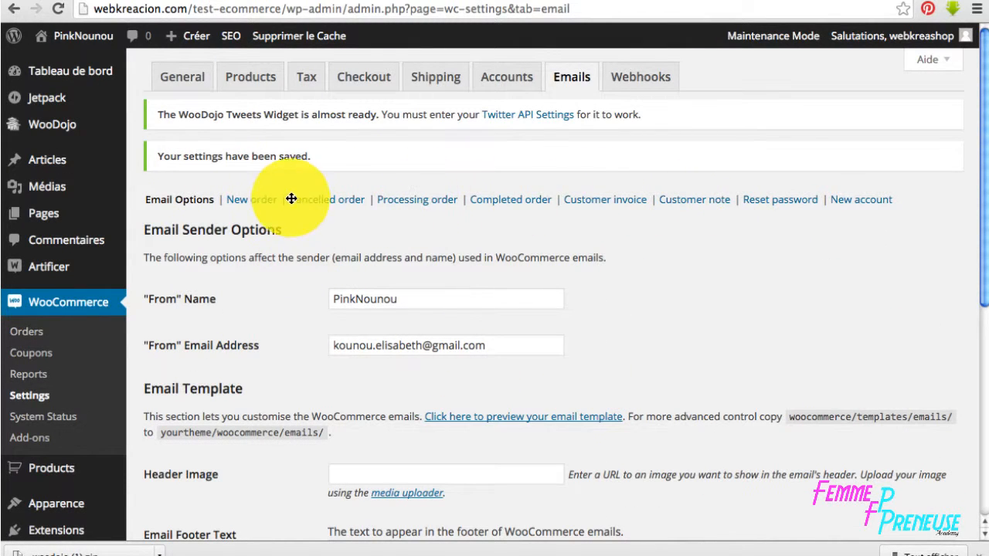
{"action": "left_click", "coordinate": [318, 201]}
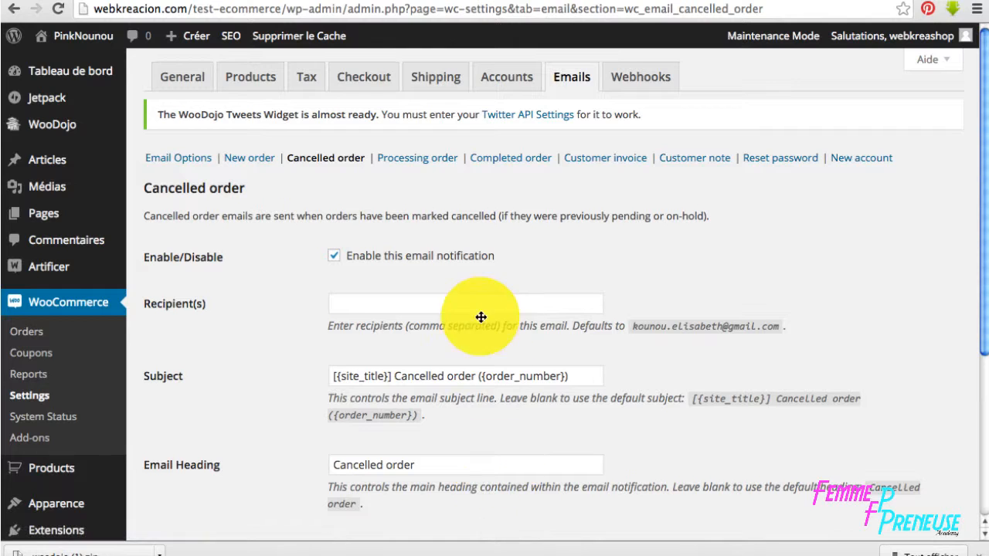
{"action": "scroll", "coordinate": [480, 363], "scroll_direction": "down", "scroll_amount": 3}
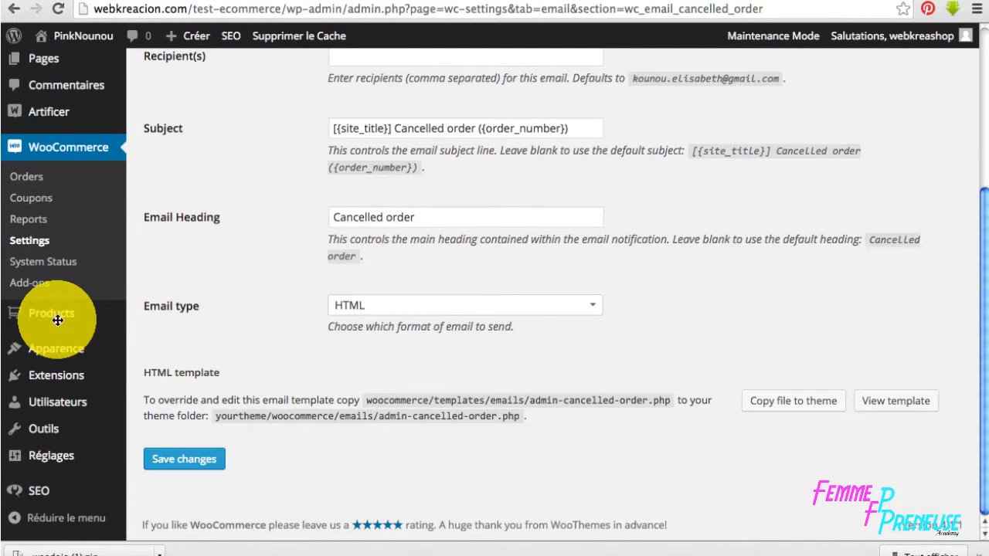
Hide the SEO, Titre SEO, Meta Desc. and Mot-clé principal columns in the Products list and apply the screen options
{"action": "mouse_move", "coordinate": [69, 312]}
{"action": "left_click", "coordinate": [180, 315]}
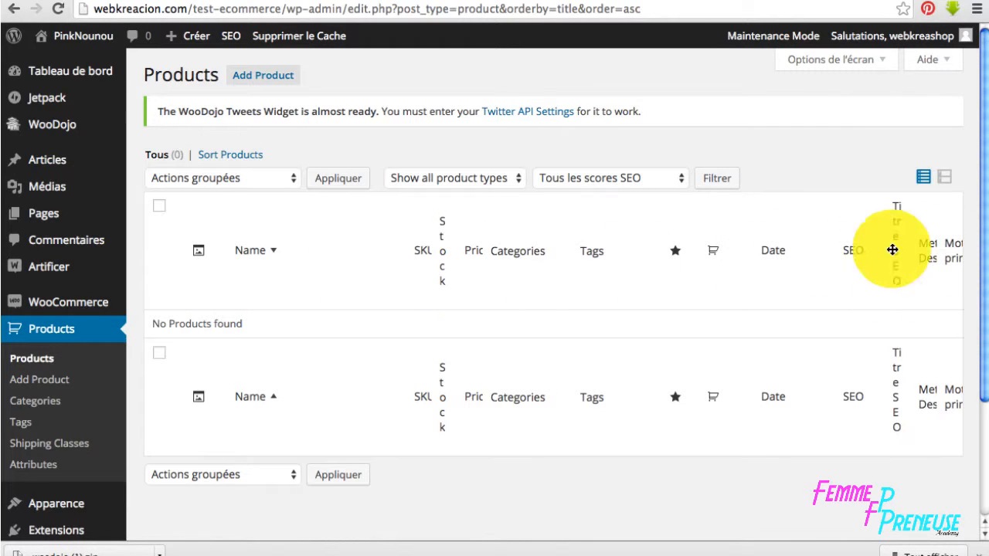
{"action": "left_click", "coordinate": [882, 59]}
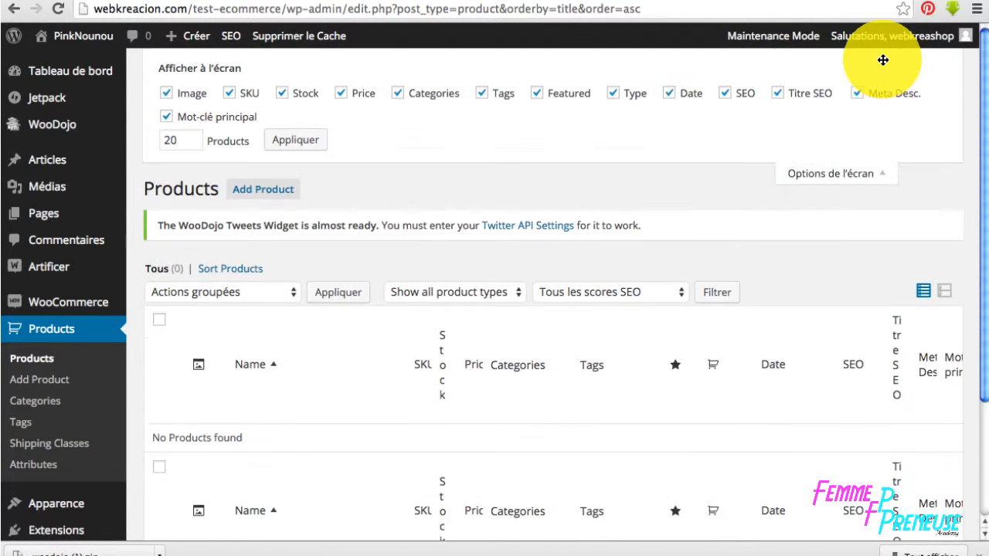
{"action": "left_click", "coordinate": [776, 93]}
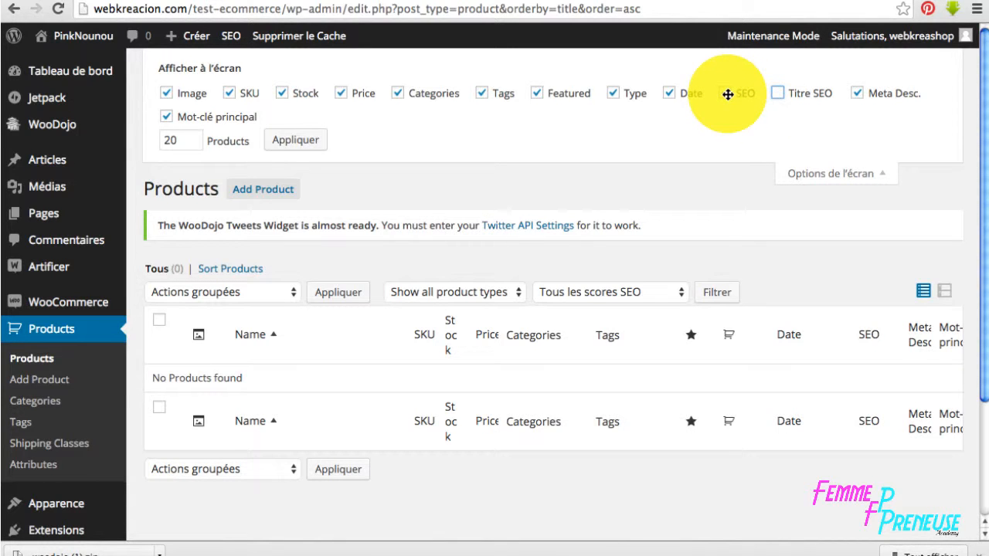
{"action": "left_click", "coordinate": [726, 94]}
{"action": "left_click", "coordinate": [856, 93]}
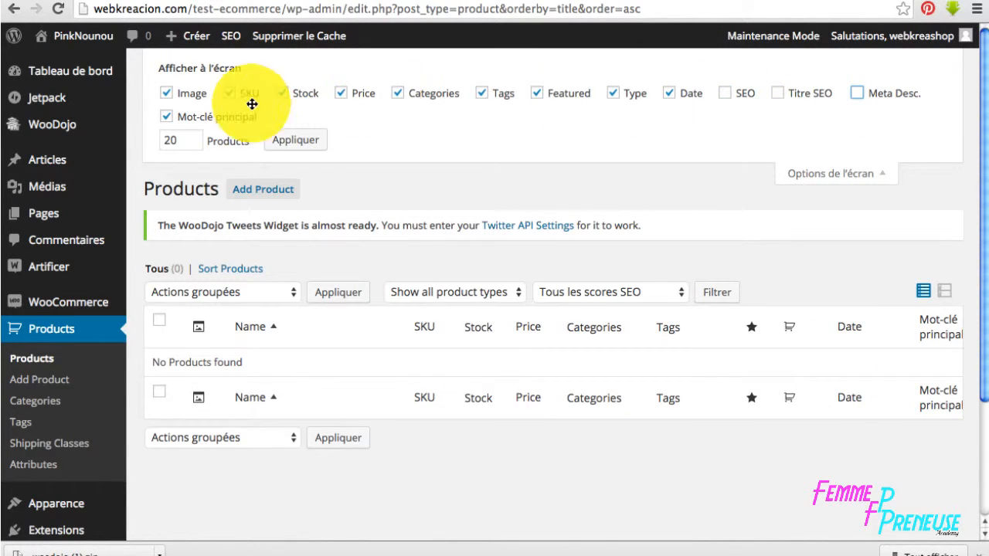
{"action": "left_click", "coordinate": [166, 117]}
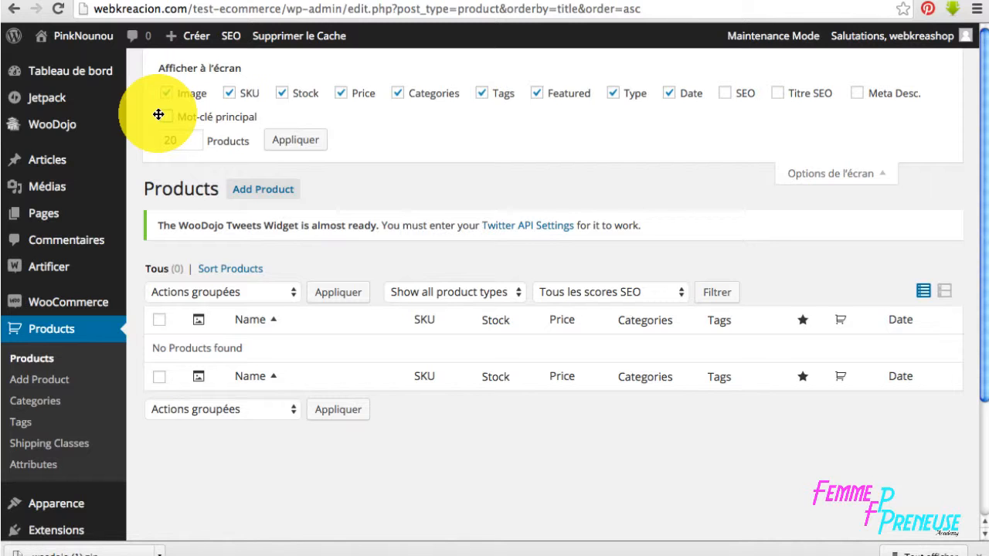
{"action": "left_click", "coordinate": [300, 144]}
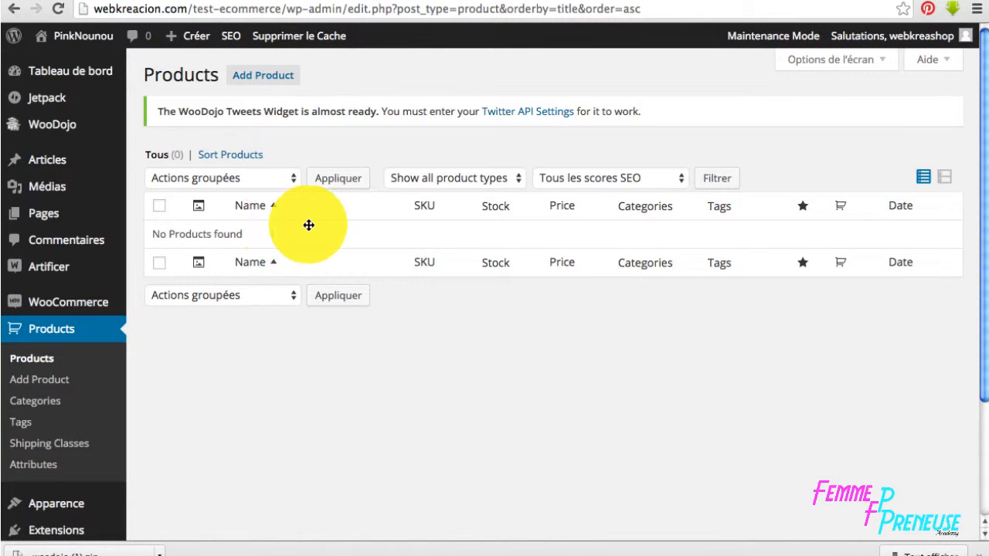
Start a new product titled "Tablier rouge"
{"action": "left_click", "coordinate": [272, 75]}
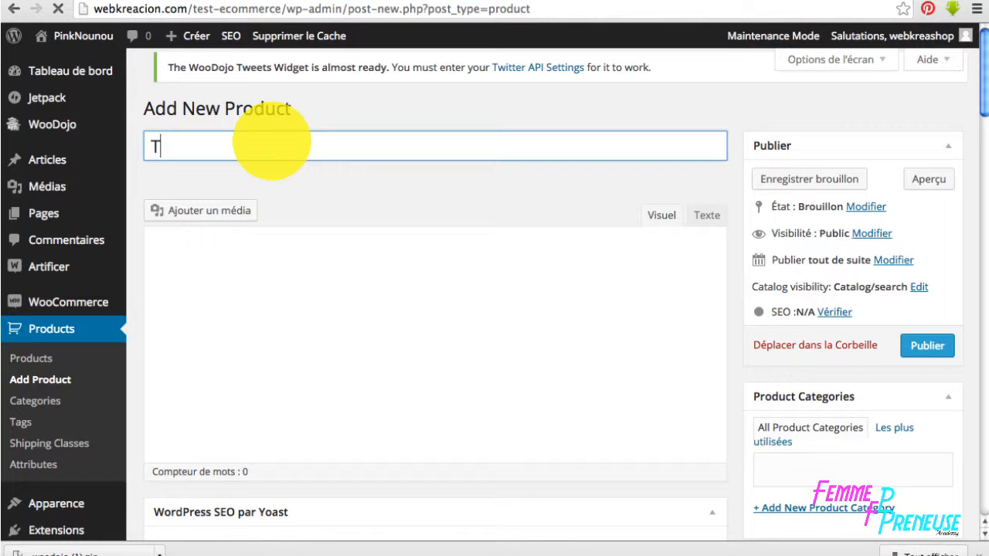
{"action": "type", "text": "Tablier rouge"}
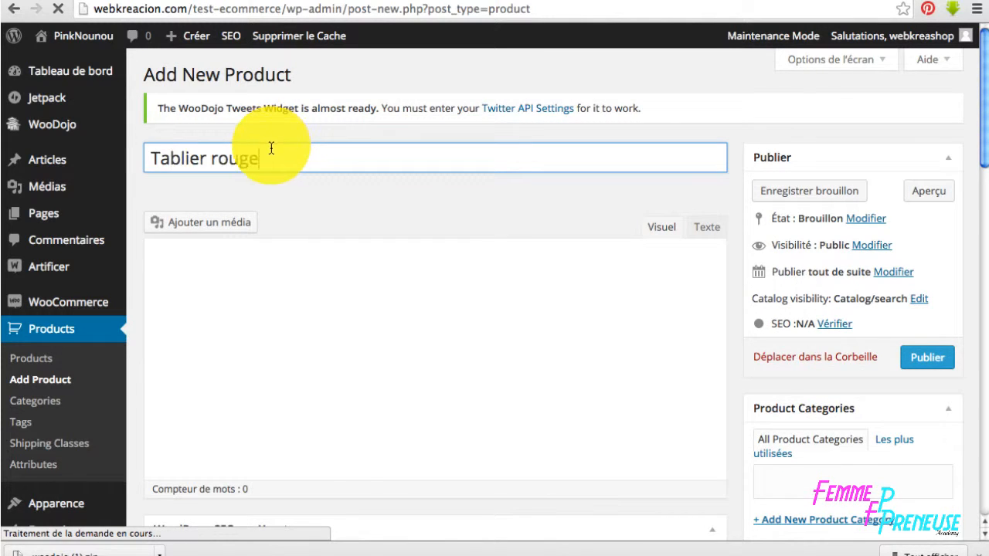
Create the product categories Tabliers and Poupées from the new product's category section
{"action": "scroll", "coordinate": [845, 426], "scroll_direction": "down", "scroll_amount": 5}
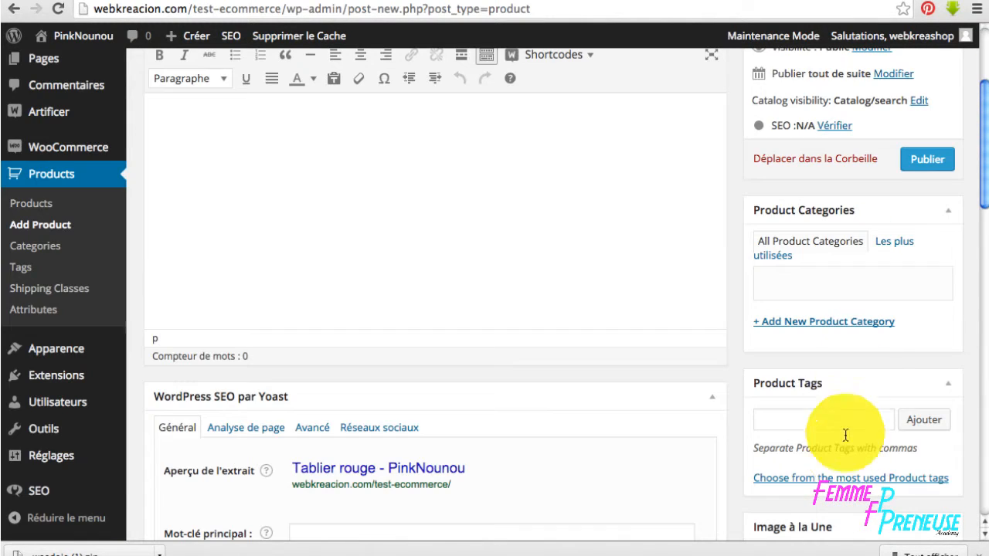
{"action": "left_click", "coordinate": [834, 323]}
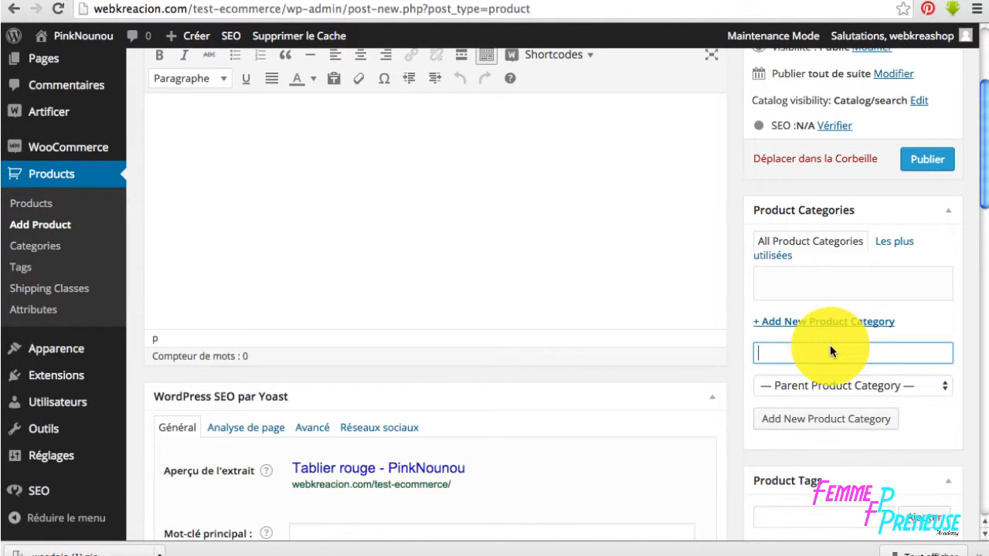
{"action": "type", "text": "Tabliers"}
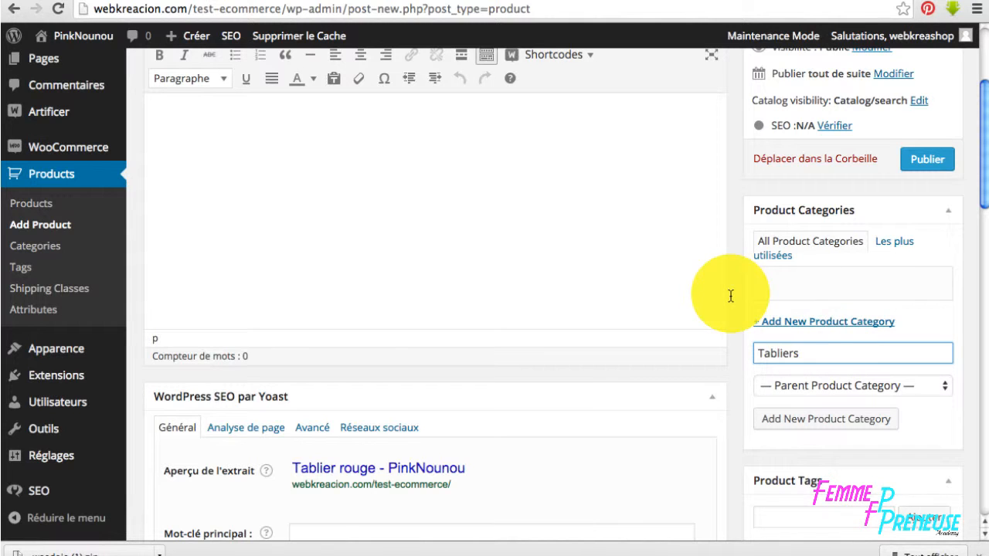
{"action": "left_click", "coordinate": [812, 420]}
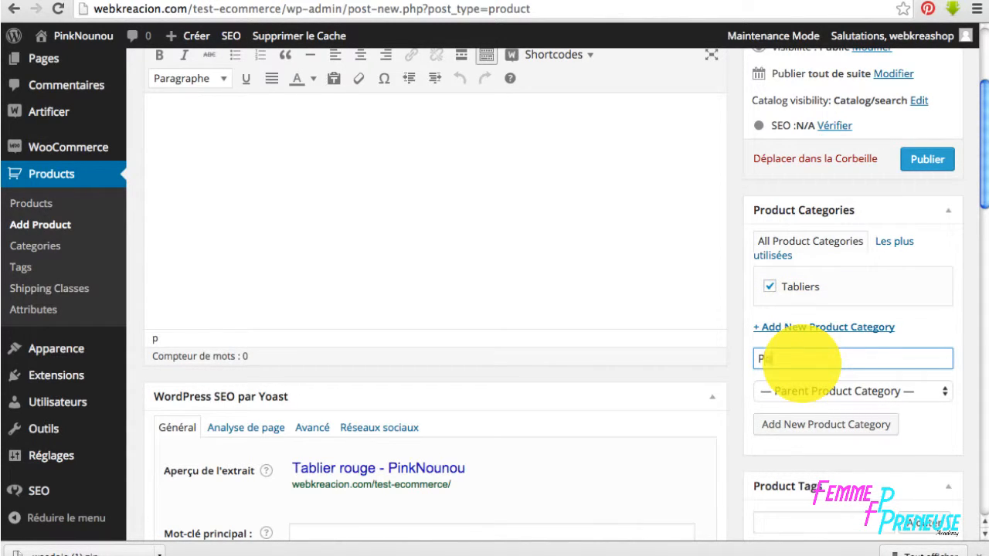
{"action": "type", "text": "Poupées"}
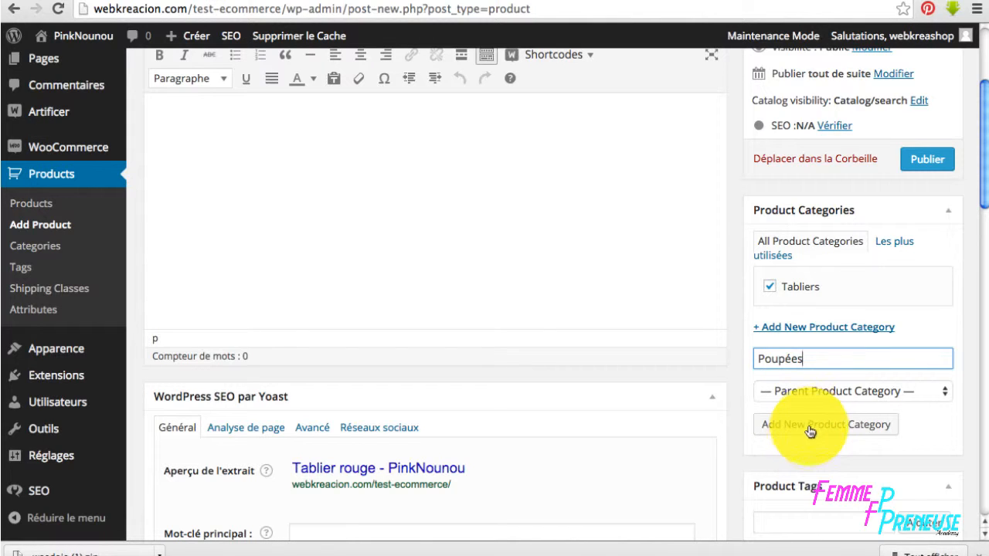
{"action": "left_click", "coordinate": [808, 422]}
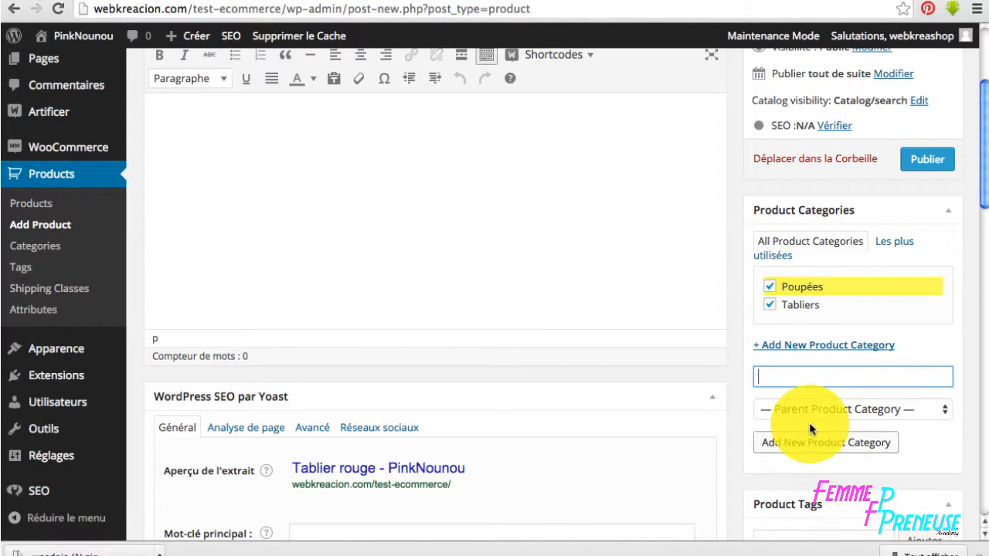
Set Tablier-rouge.jpg from the media library as the product's featured image, with "Tablier-rouge" as its alternative text and description
{"action": "scroll", "coordinate": [502, 338], "scroll_direction": "up", "scroll_amount": 1}
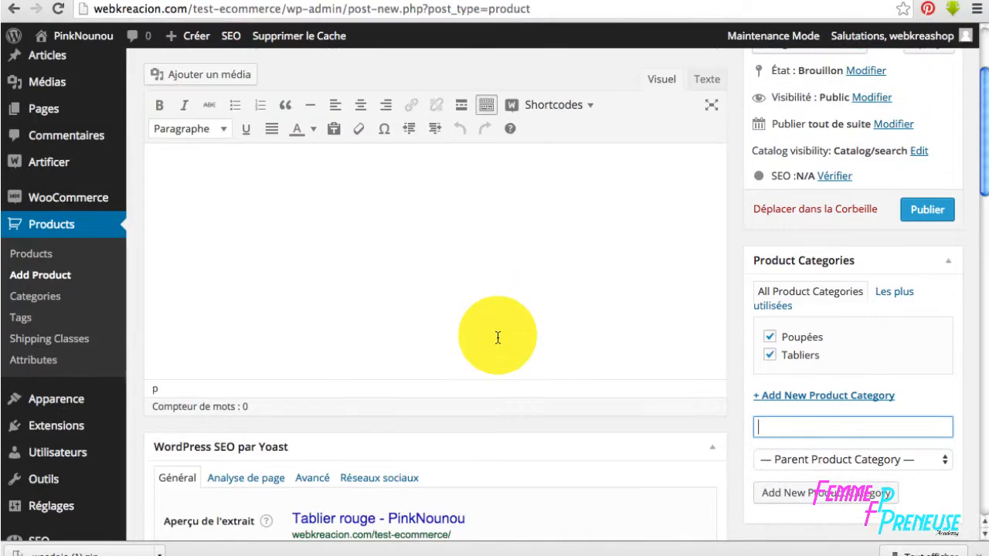
{"action": "scroll", "coordinate": [497, 337], "scroll_direction": "down", "scroll_amount": 5}
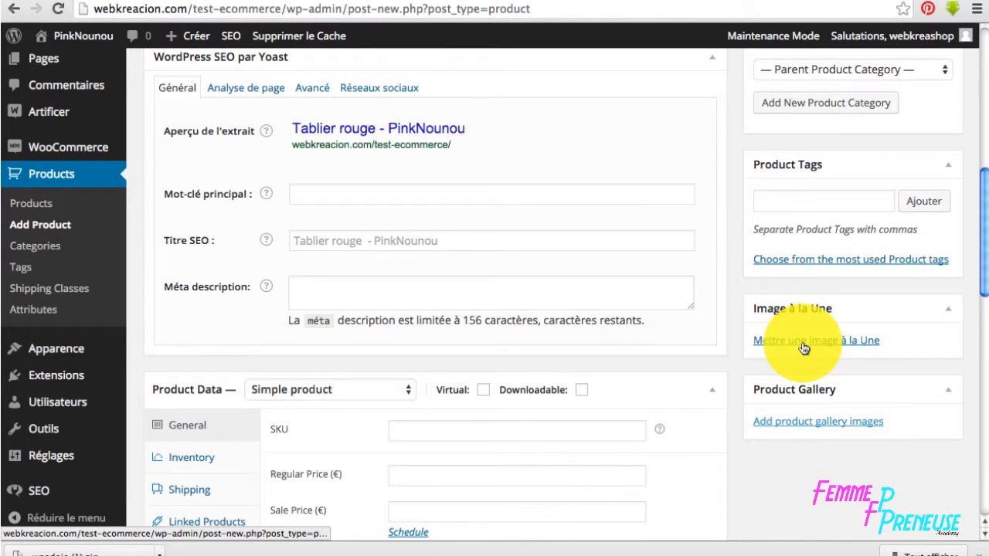
{"action": "left_click", "coordinate": [806, 344]}
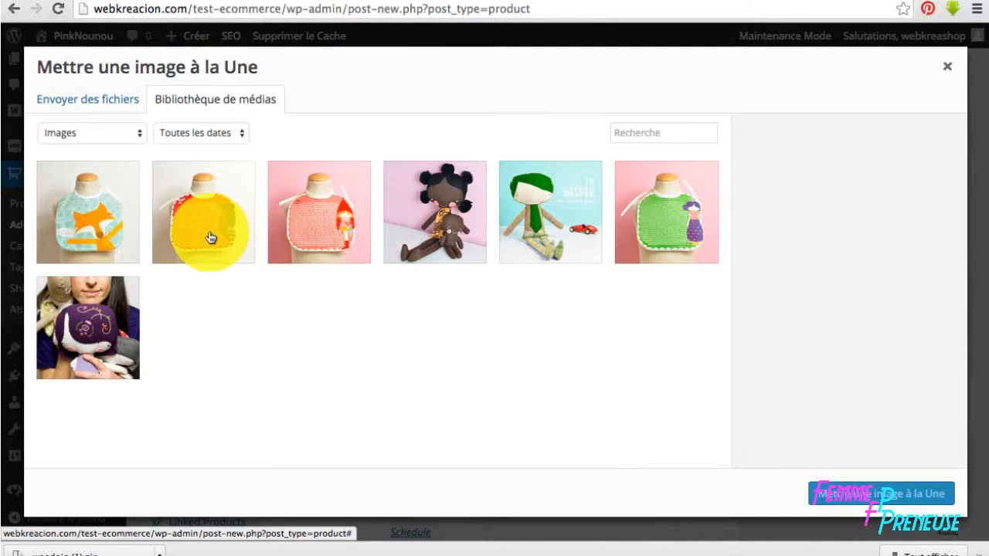
{"action": "left_click", "coordinate": [213, 235]}
{"action": "scroll", "coordinate": [861, 417], "scroll_direction": "down", "scroll_amount": 3}
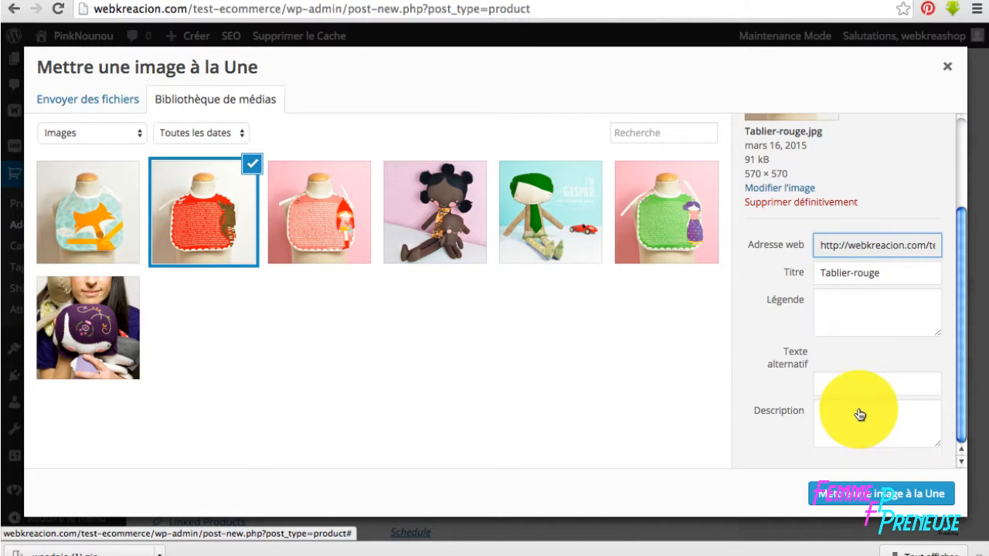
{"action": "left_click_drag", "start_coordinate": [890, 271], "coordinate": [783, 278]}
{"action": "key", "text": "ctrl+c"}
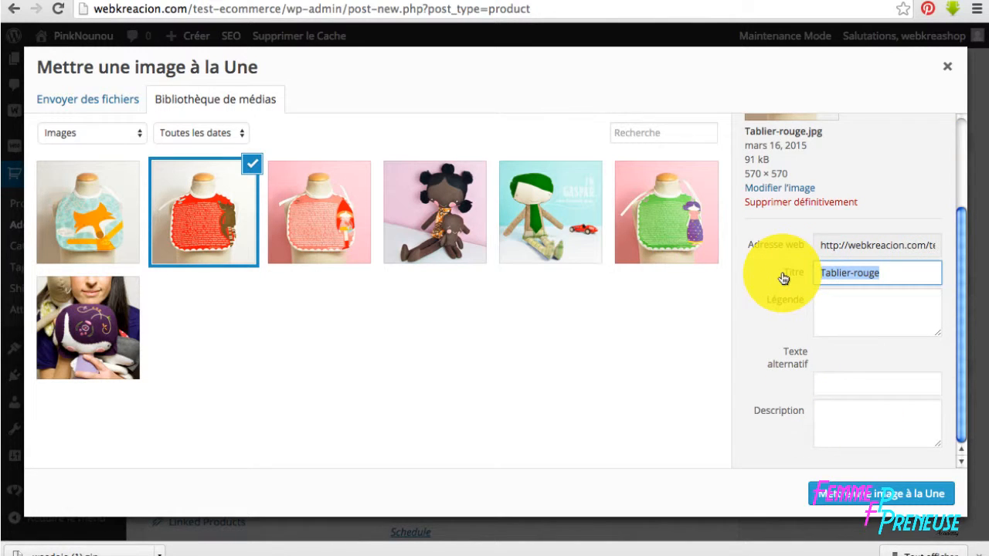
{"action": "left_click", "coordinate": [831, 393]}
{"action": "key", "text": "ctrl+v"}
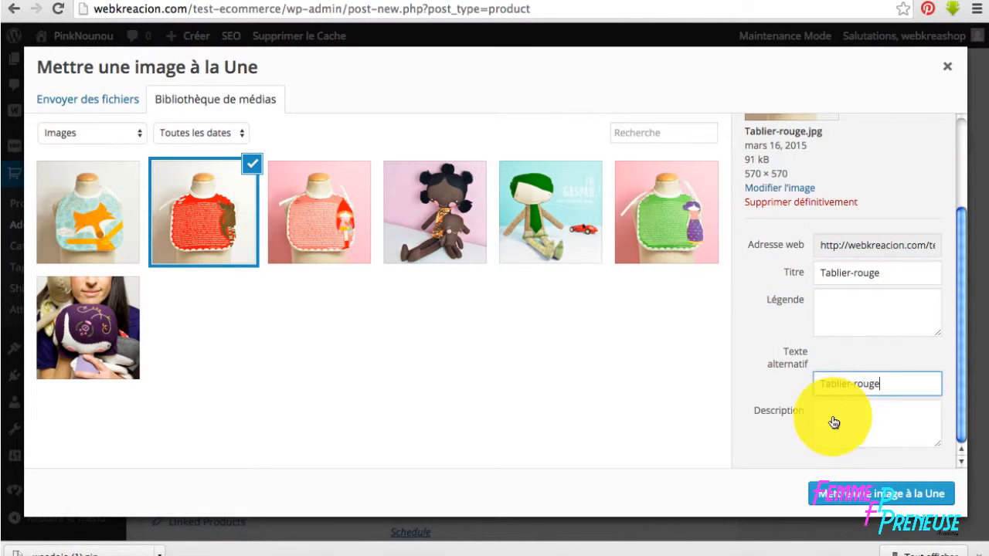
{"action": "left_click", "coordinate": [833, 422]}
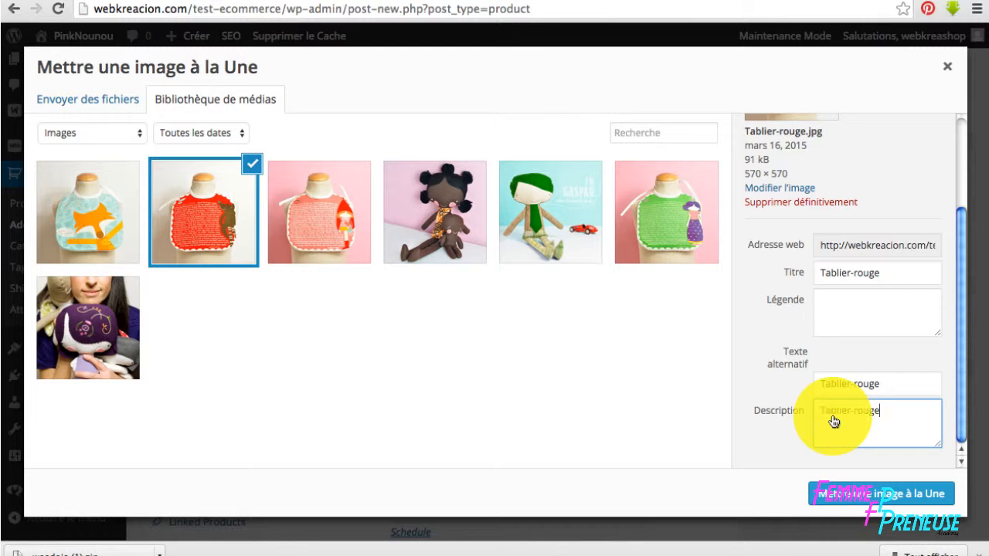
{"action": "left_click", "coordinate": [863, 495]}
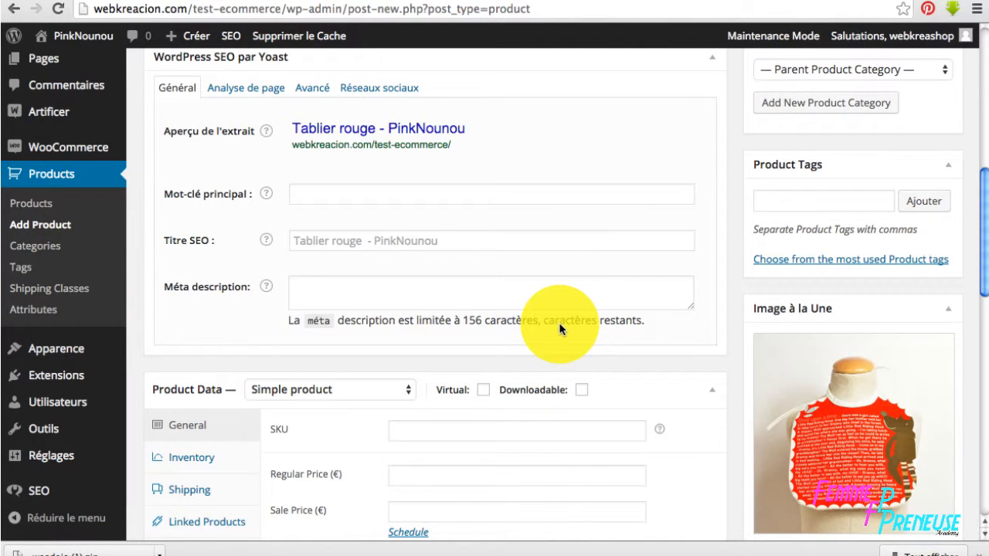
Add Tablier-rouge.jpg from the media library to the product gallery
{"action": "scroll", "coordinate": [764, 390], "scroll_direction": "down", "scroll_amount": 1}
{"action": "scroll", "coordinate": [764, 384], "scroll_direction": "down", "scroll_amount": 5}
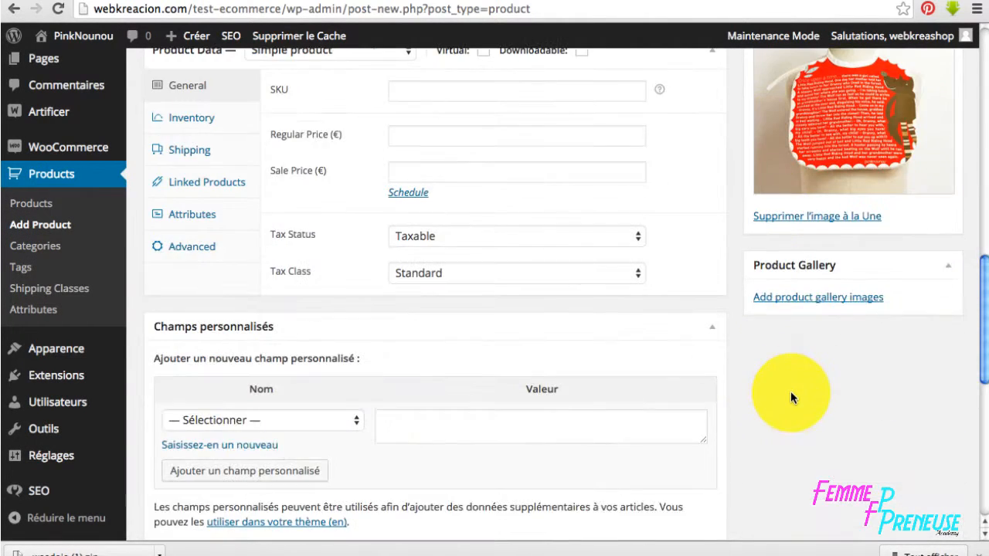
{"action": "left_click", "coordinate": [805, 301]}
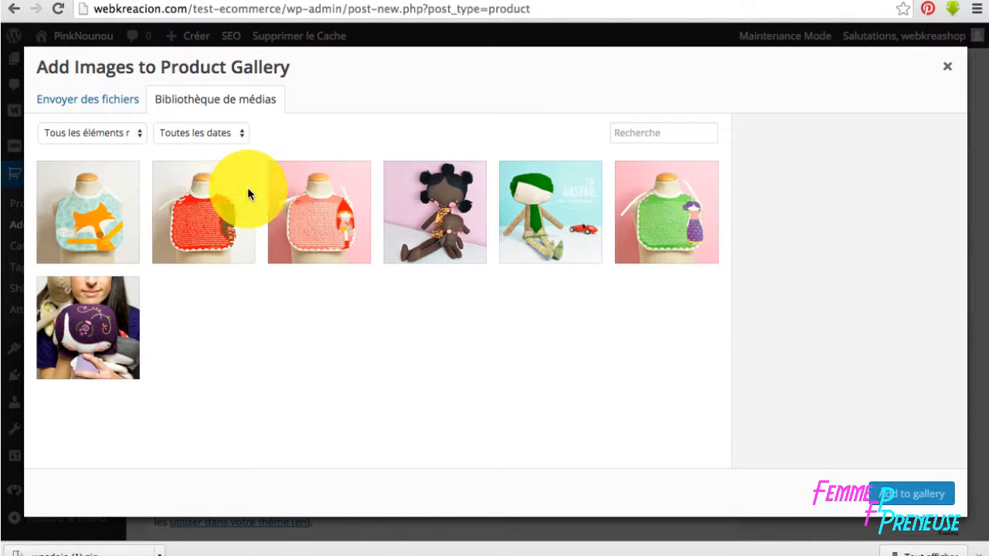
{"action": "left_click", "coordinate": [214, 199]}
{"action": "scroll", "coordinate": [883, 423], "scroll_direction": "down", "scroll_amount": 4}
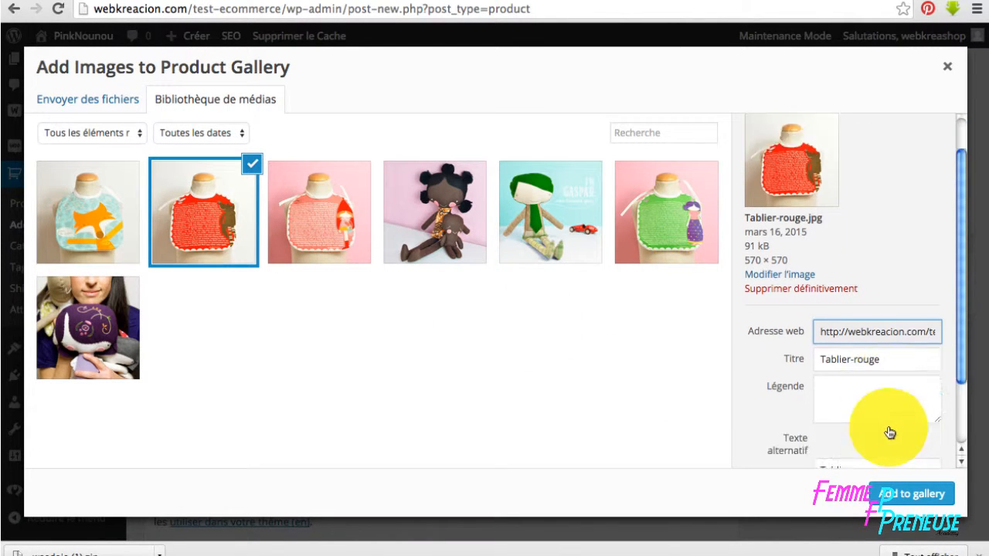
{"action": "left_click", "coordinate": [924, 493]}
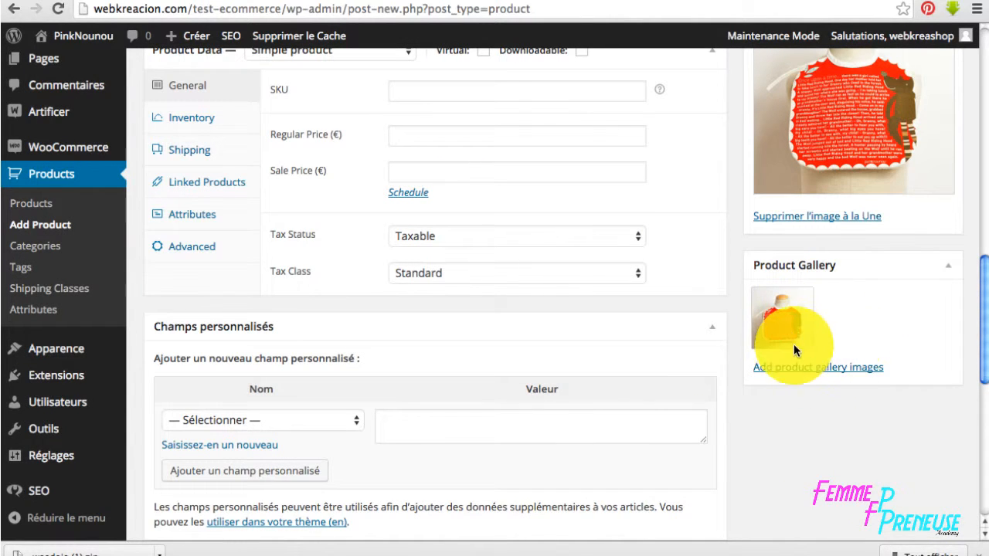
Set the product's regular price to 20 € and its sale price to 15 €
{"action": "scroll", "coordinate": [355, 292], "scroll_direction": "up", "scroll_amount": 3}
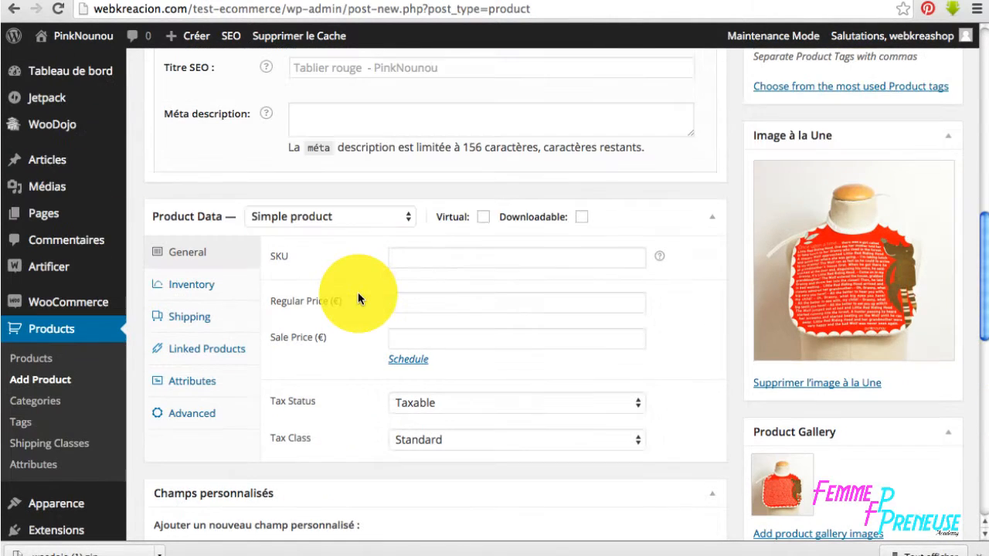
{"action": "left_click", "coordinate": [465, 302]}
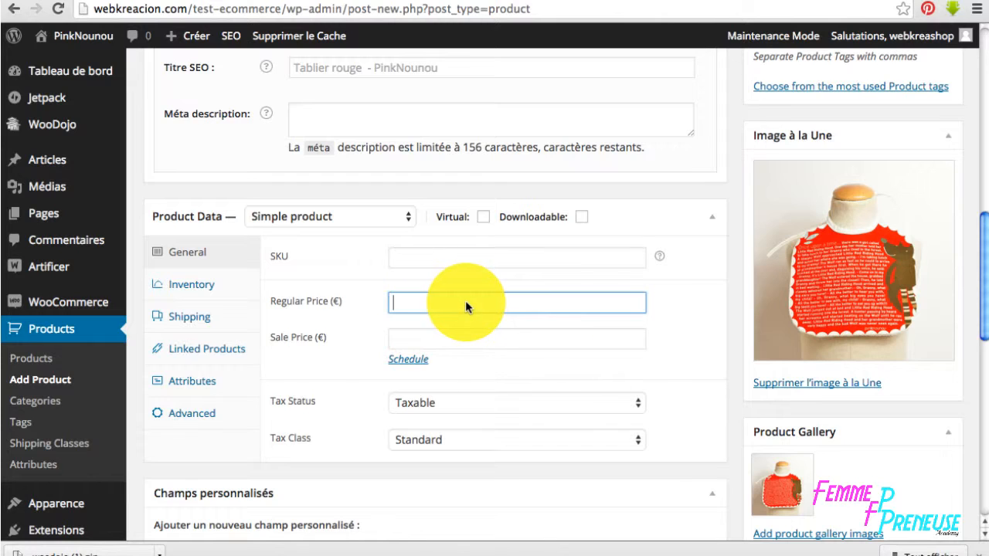
{"action": "type", "text": "20"}
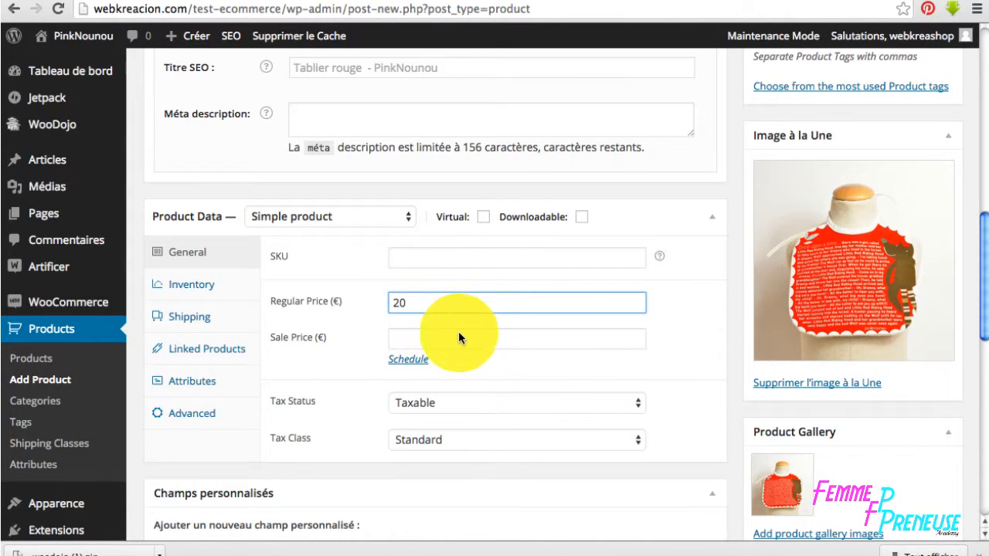
{"action": "left_click", "coordinate": [462, 337]}
{"action": "type", "text": "15"}
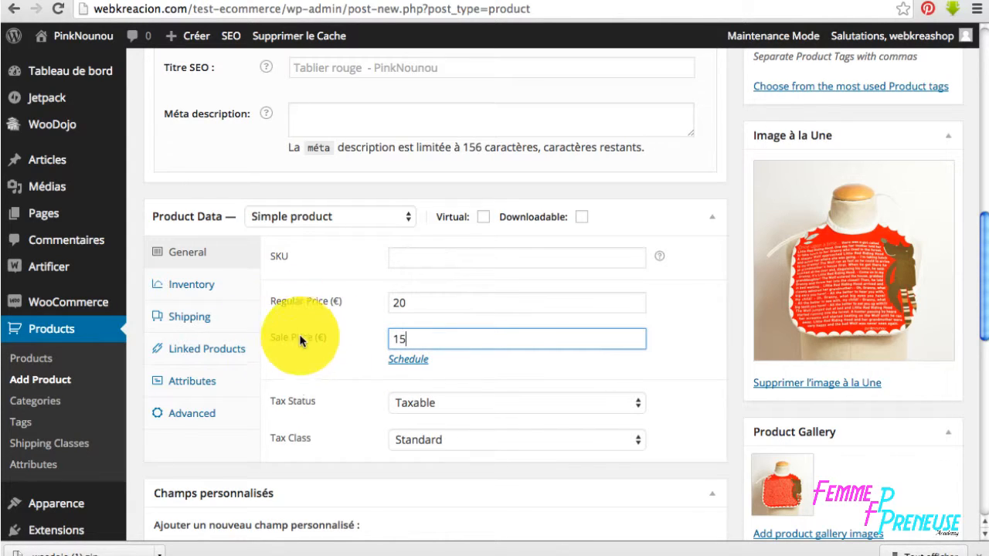
Schedule the sale price to end on 2015-03-20, leaving the start date empty
{"action": "left_click", "coordinate": [413, 359]}
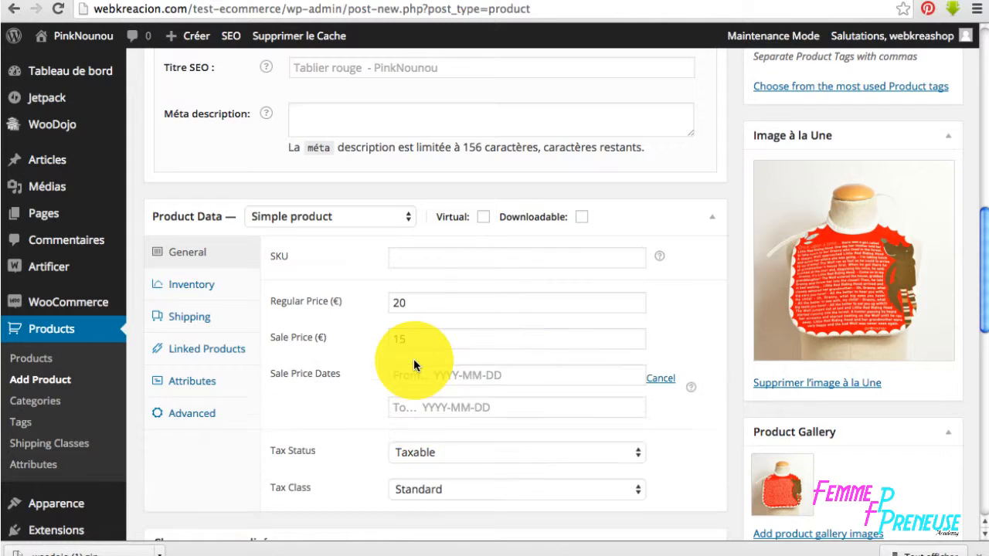
{"action": "left_click", "coordinate": [447, 414]}
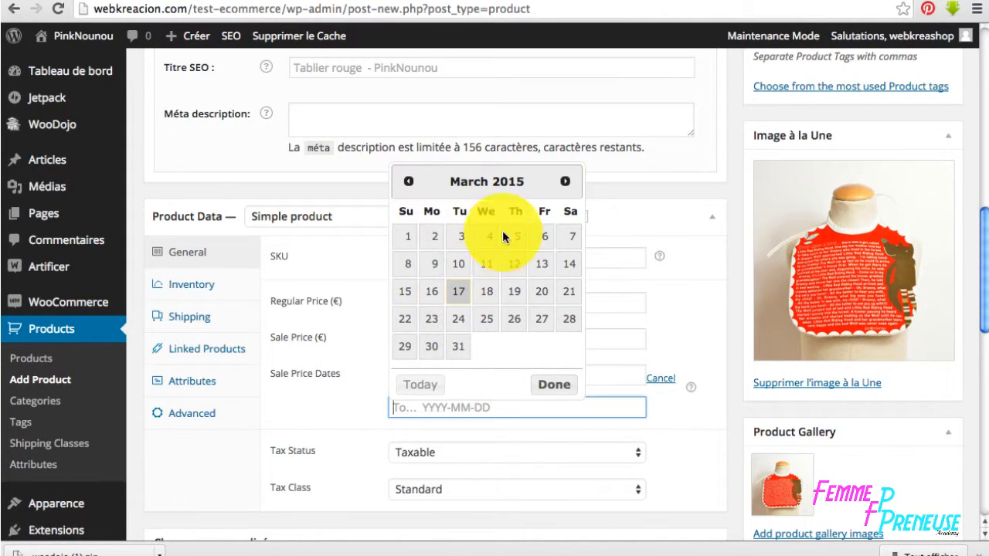
{"action": "left_click", "coordinate": [540, 290]}
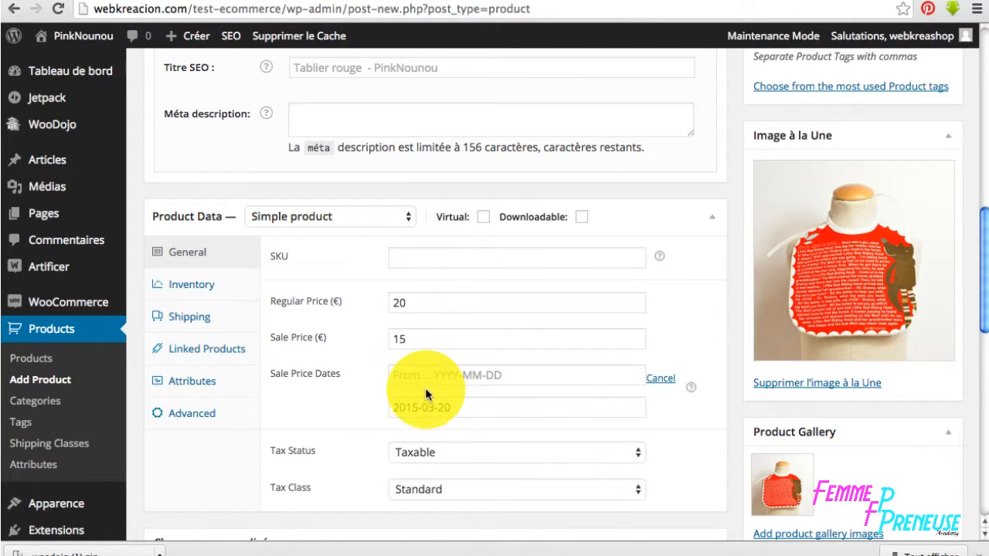
Set the product's tax status to Taxable with the Zero Rate tax class, and enter 245796876 as its SKU
{"action": "scroll", "coordinate": [478, 430], "scroll_direction": "down", "scroll_amount": 3}
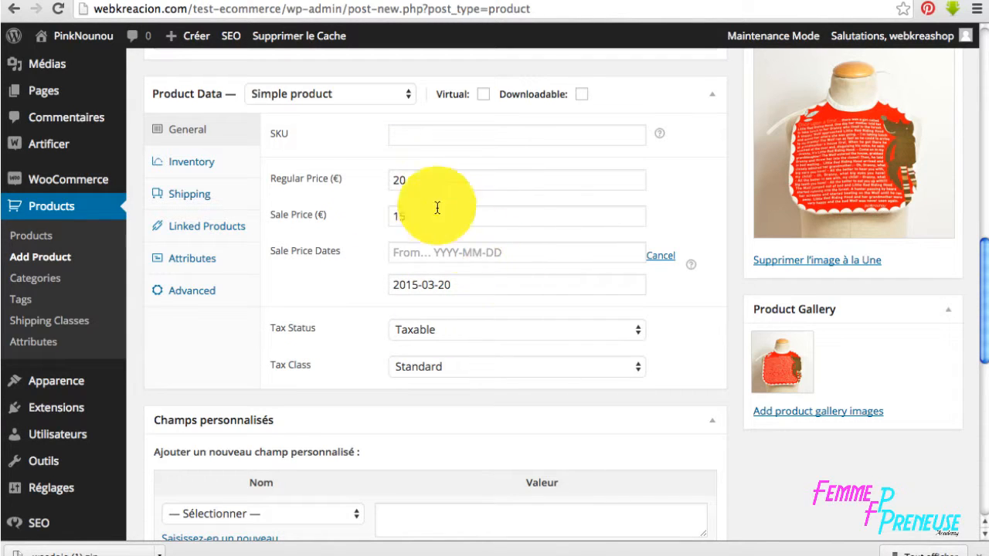
{"action": "left_click", "coordinate": [545, 329]}
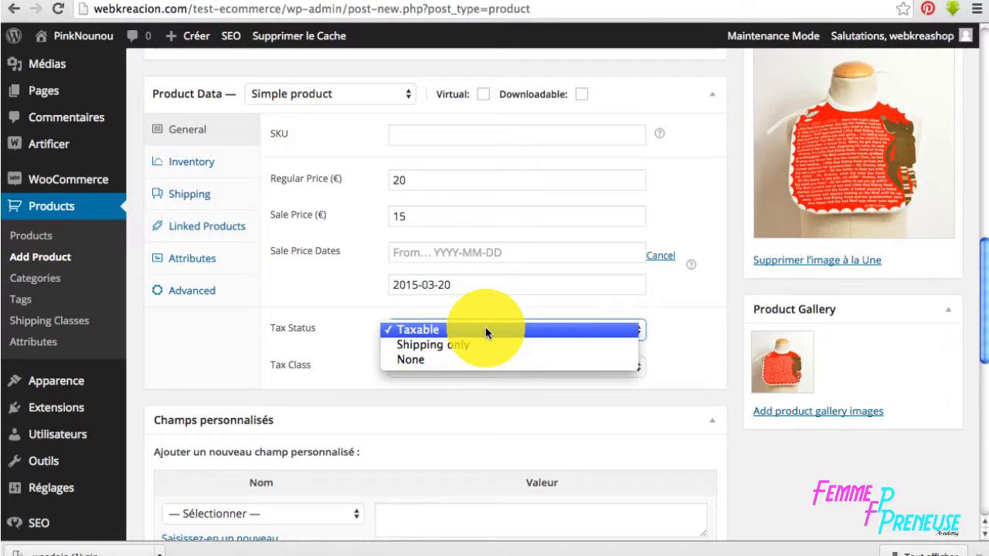
{"action": "left_click", "coordinate": [416, 359]}
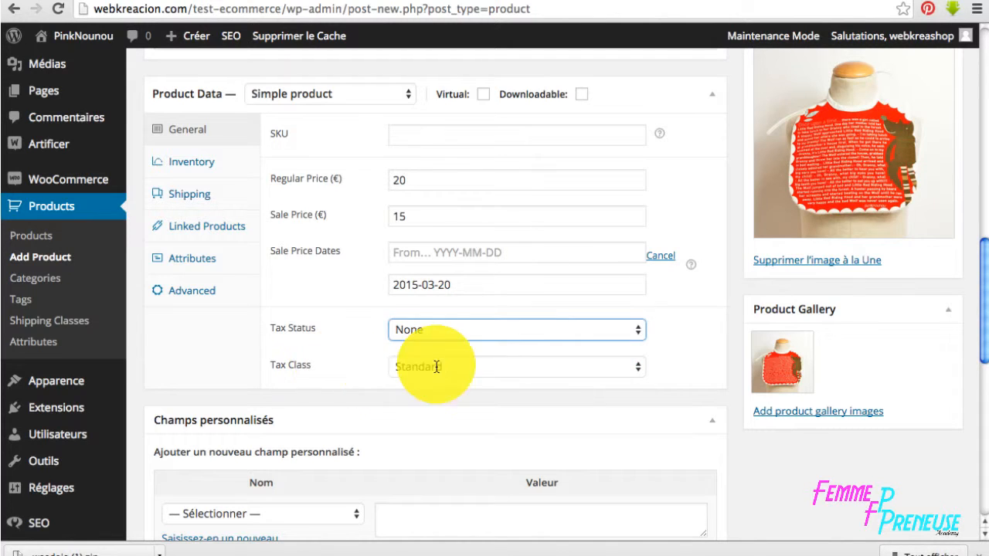
{"action": "left_click", "coordinate": [481, 367]}
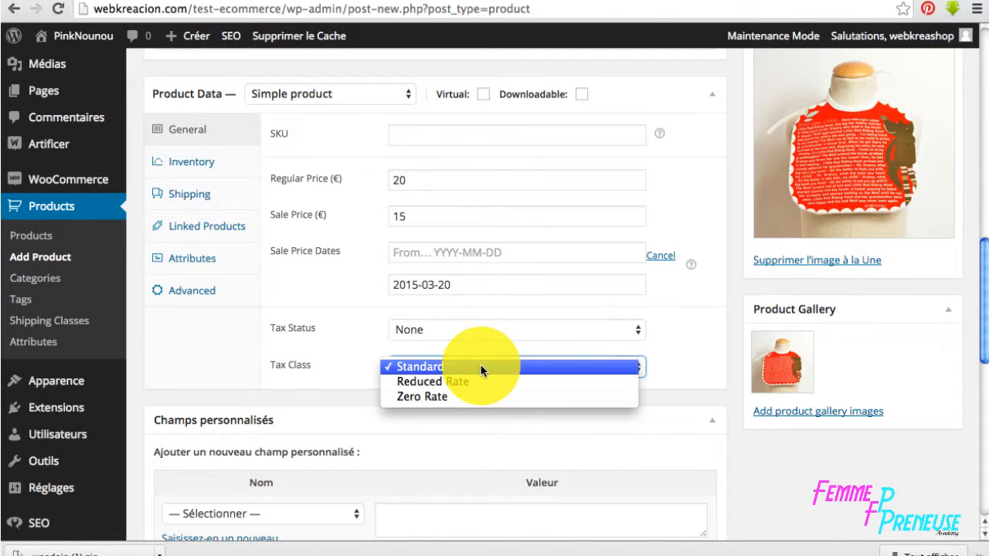
{"action": "left_click", "coordinate": [425, 396]}
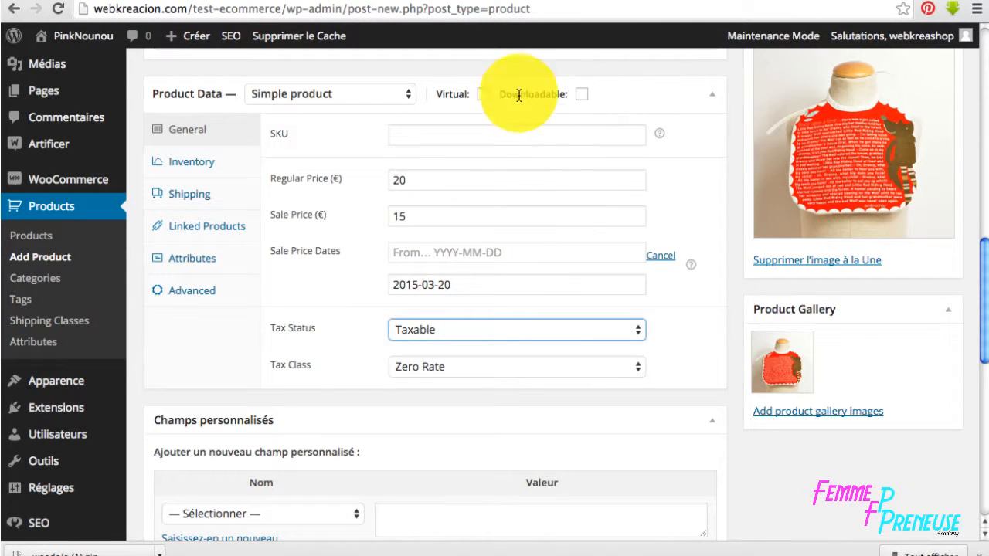
{"action": "left_click", "coordinate": [421, 138]}
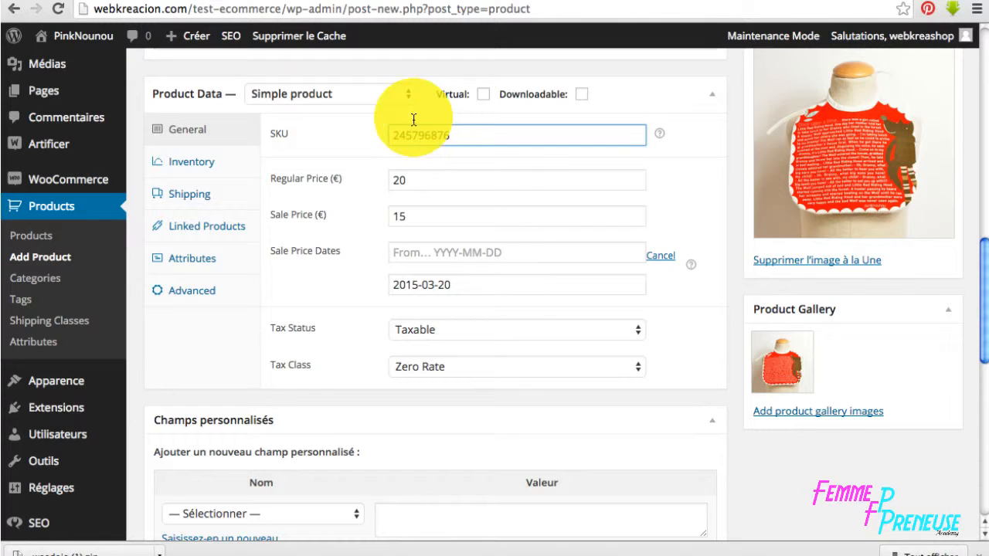
Choose the layout with the sidebar on the left in the product's Artificer settings
{"action": "scroll", "coordinate": [291, 407], "scroll_direction": "down", "scroll_amount": 2}
{"action": "scroll", "coordinate": [291, 406], "scroll_direction": "down", "scroll_amount": 3}
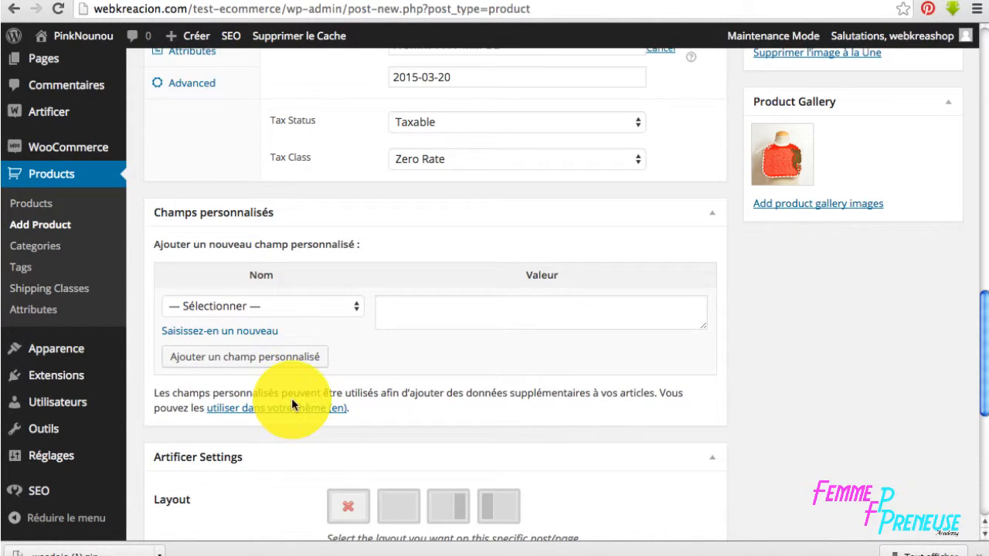
{"action": "scroll", "coordinate": [291, 398], "scroll_direction": "down", "scroll_amount": 5}
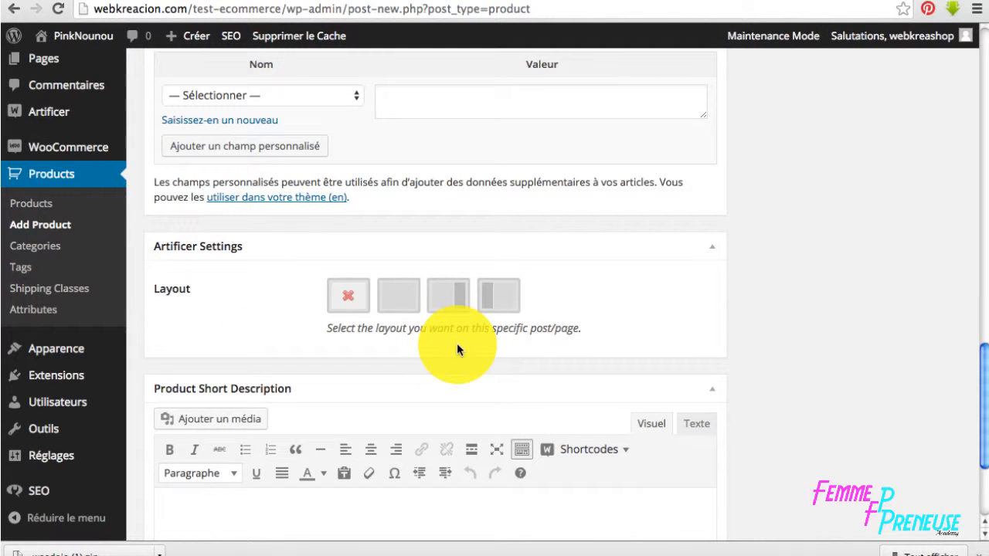
{"action": "left_click", "coordinate": [496, 293]}
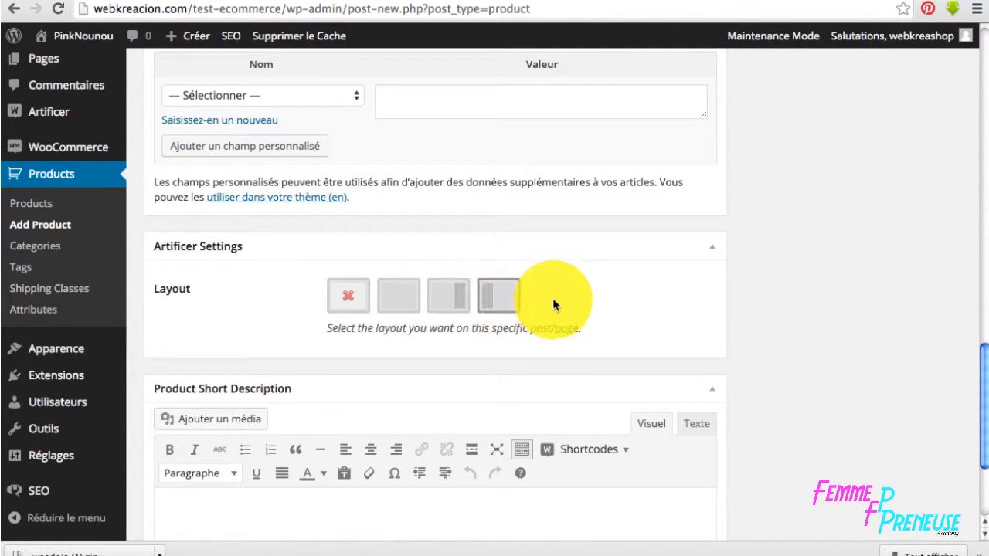
Write "Une petite description du produit..." as the short description and "Une grande description du produit et de ses caractéristiques..." as the main description
{"action": "scroll", "coordinate": [550, 309], "scroll_direction": "down", "scroll_amount": 3}
{"action": "left_click", "coordinate": [332, 357]}
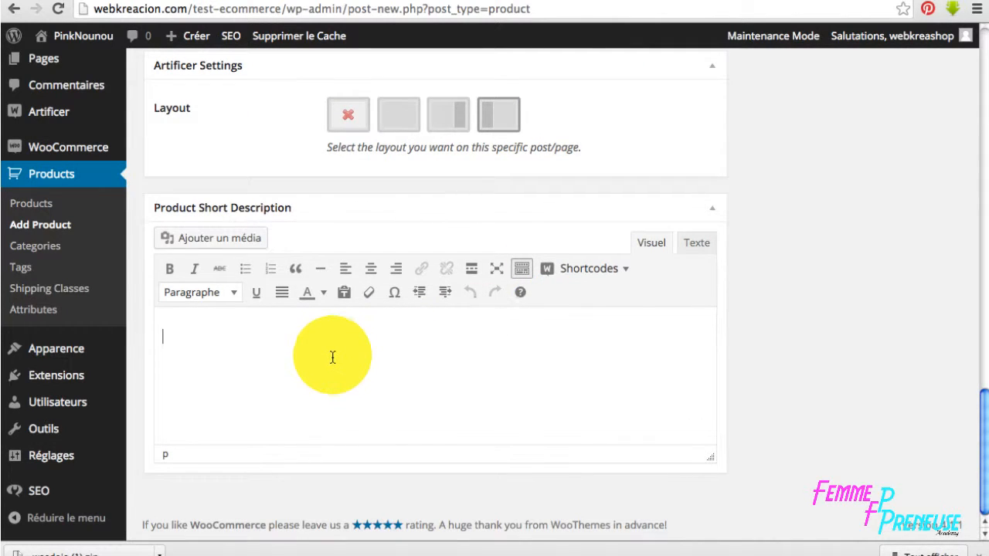
{"action": "type", "text": "Une petite description du produit"}
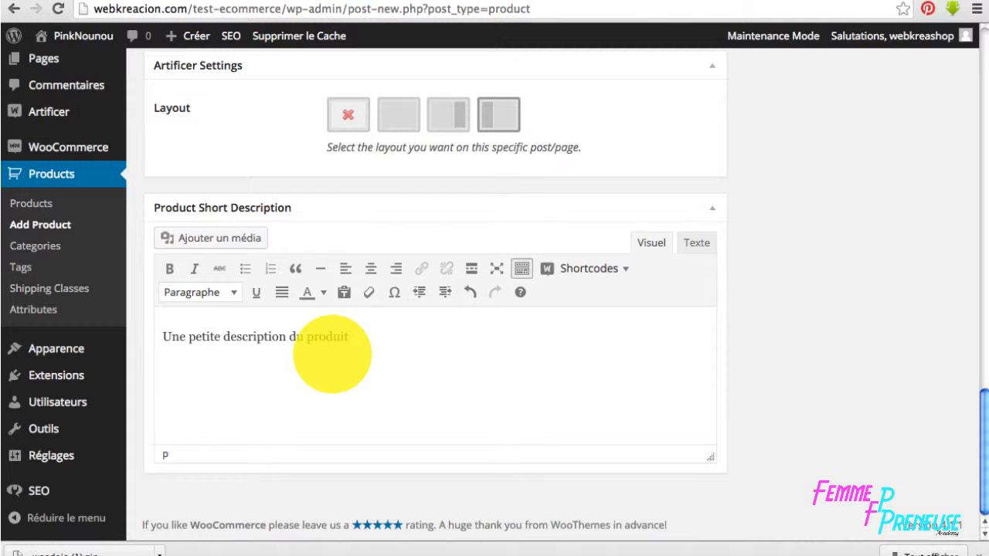
{"action": "scroll", "coordinate": [332, 357], "scroll_direction": "up", "scroll_amount": 15}
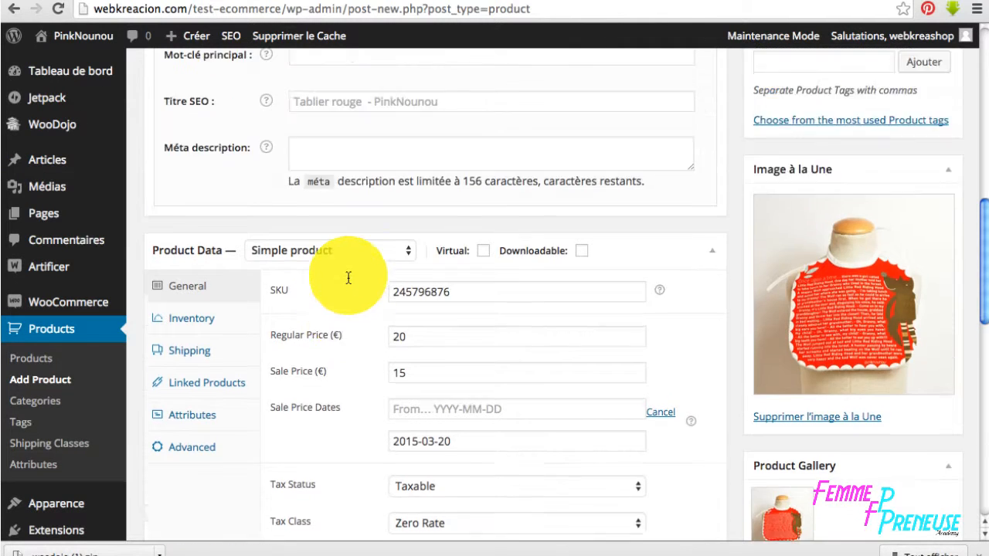
{"action": "type", "text": "Une grande description du produit et de ses caractéristiques..."}
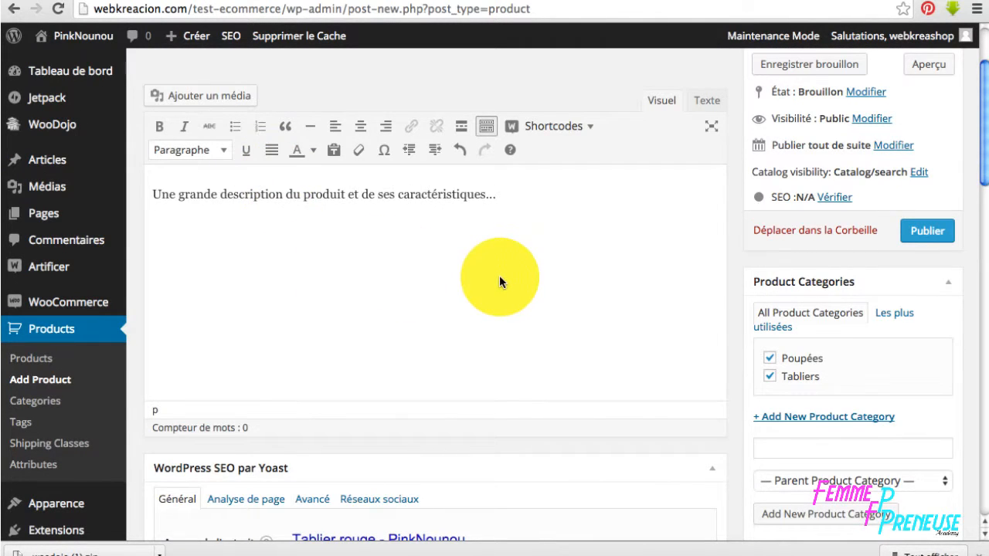
Review the product's Yoast SEO fields for main keyword, SEO title and meta description
{"action": "scroll", "coordinate": [500, 278], "scroll_direction": "down", "scroll_amount": 5}
{"action": "scroll", "coordinate": [499, 277], "scroll_direction": "down", "scroll_amount": 1}
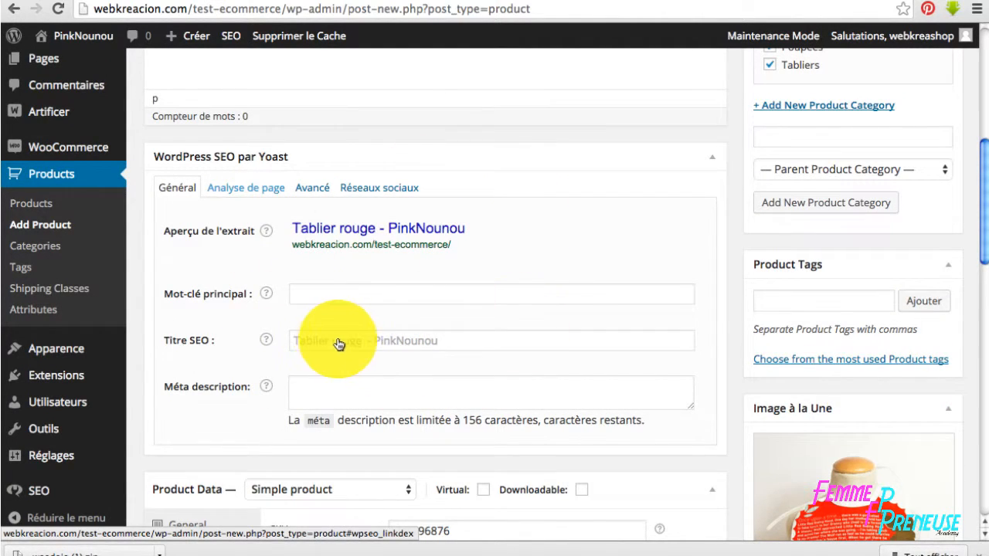
{"action": "left_click", "coordinate": [301, 297]}
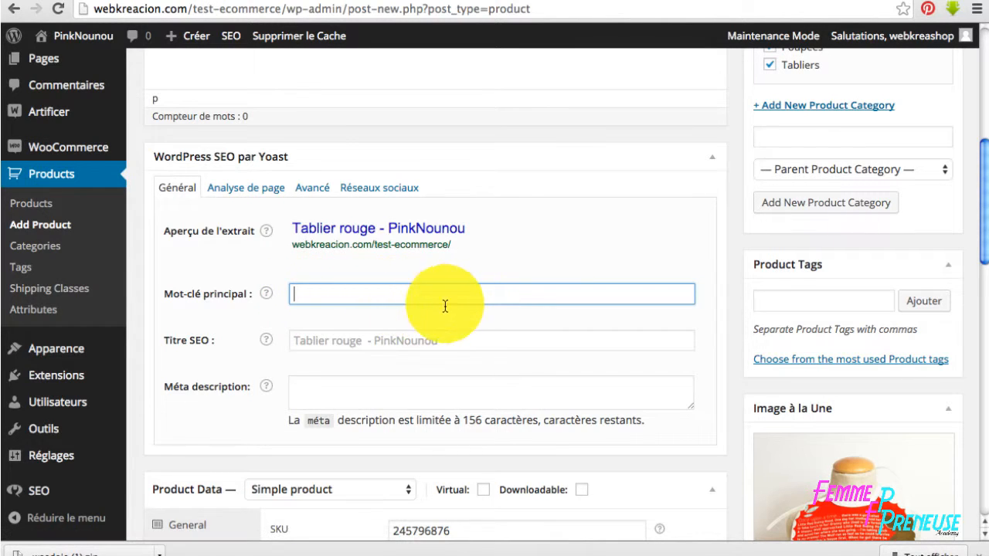
{"action": "left_click", "coordinate": [342, 344]}
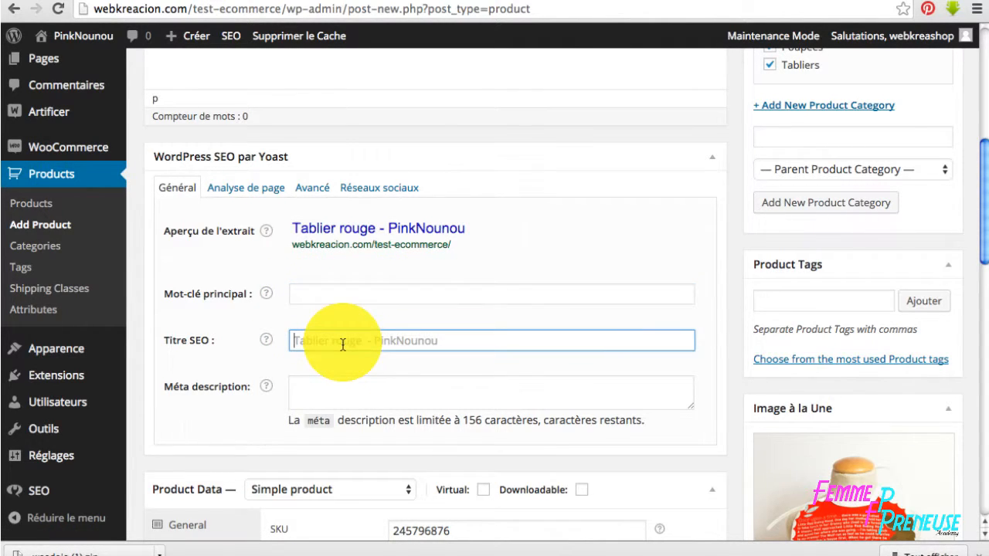
{"action": "left_click", "coordinate": [291, 388]}
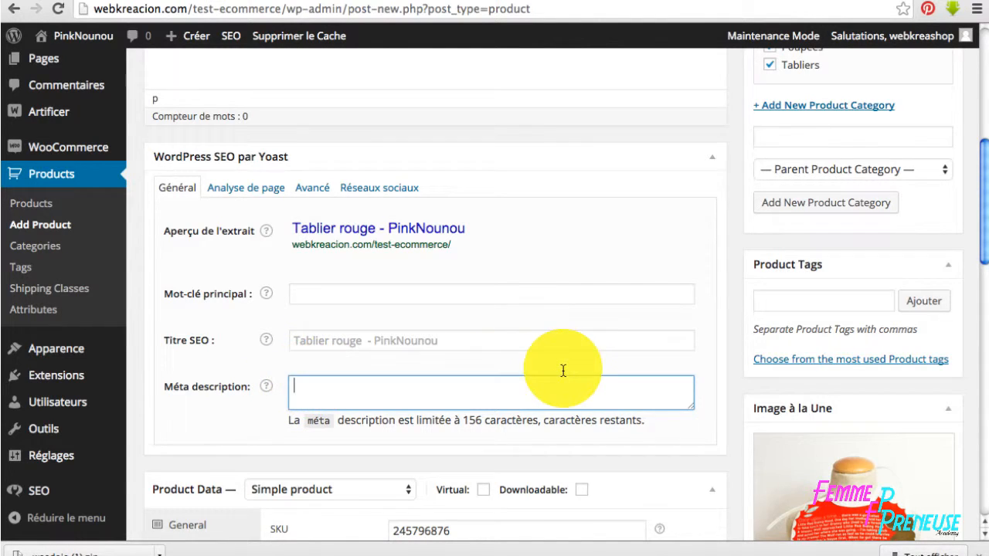
Publish the Tablier rouge product and open its page in the shop
{"action": "scroll", "coordinate": [563, 369], "scroll_direction": "up", "scroll_amount": 6}
{"action": "left_click", "coordinate": [941, 360]}
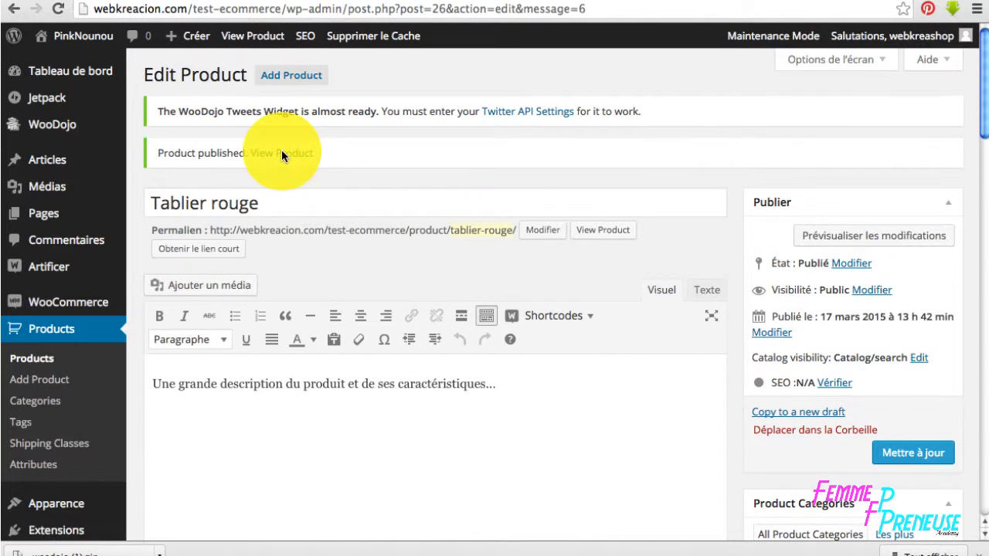
{"action": "left_click", "coordinate": [281, 152]}
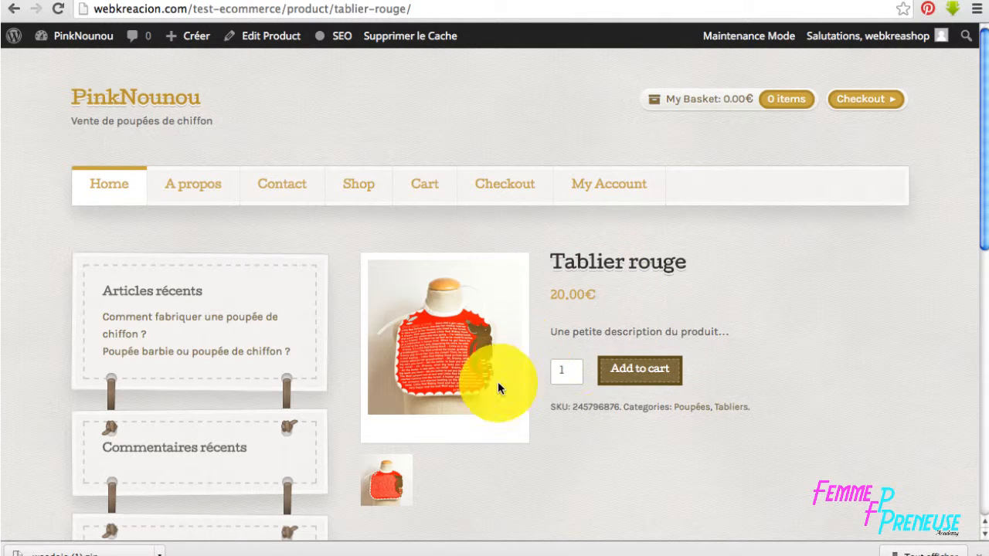
Examine the published Tablier rouge page, including its price, images, categories and product description
{"action": "scroll", "coordinate": [626, 451], "scroll_direction": "down", "scroll_amount": 3}
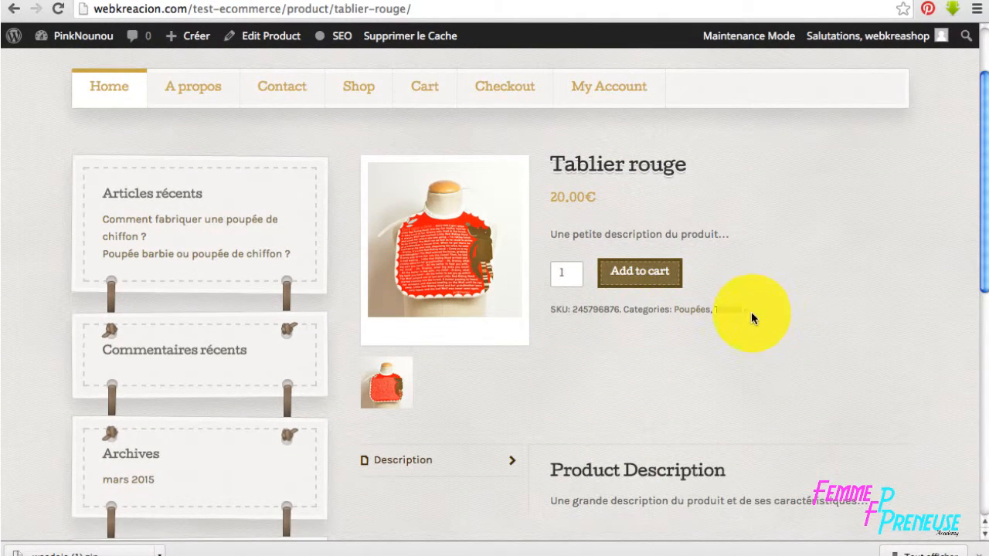
{"action": "scroll", "coordinate": [684, 412], "scroll_direction": "down", "scroll_amount": 3}
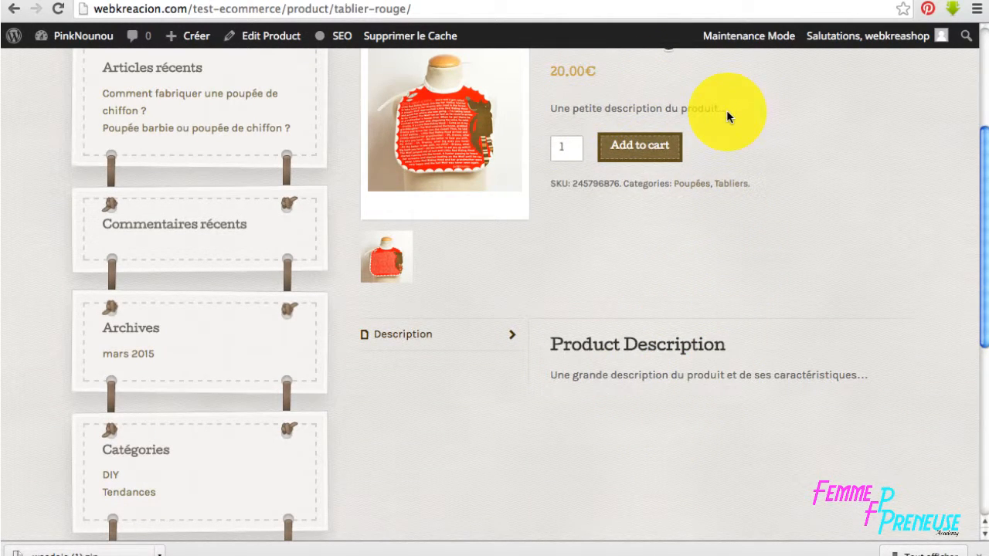
{"action": "scroll", "coordinate": [677, 409], "scroll_direction": "down", "scroll_amount": 5}
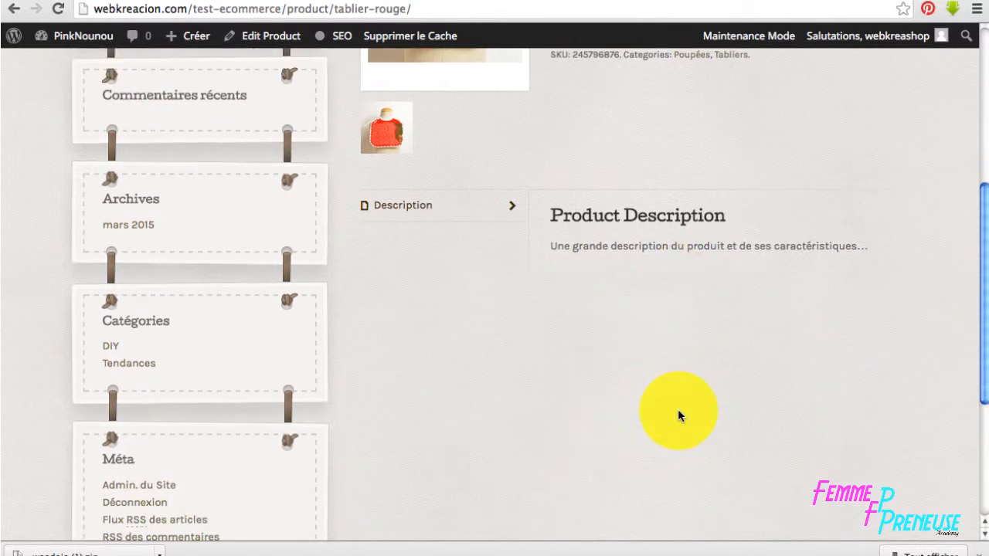
{"action": "scroll", "coordinate": [679, 410], "scroll_direction": "down", "scroll_amount": 3}
{"action": "scroll", "coordinate": [678, 410], "scroll_direction": "up", "scroll_amount": 10}
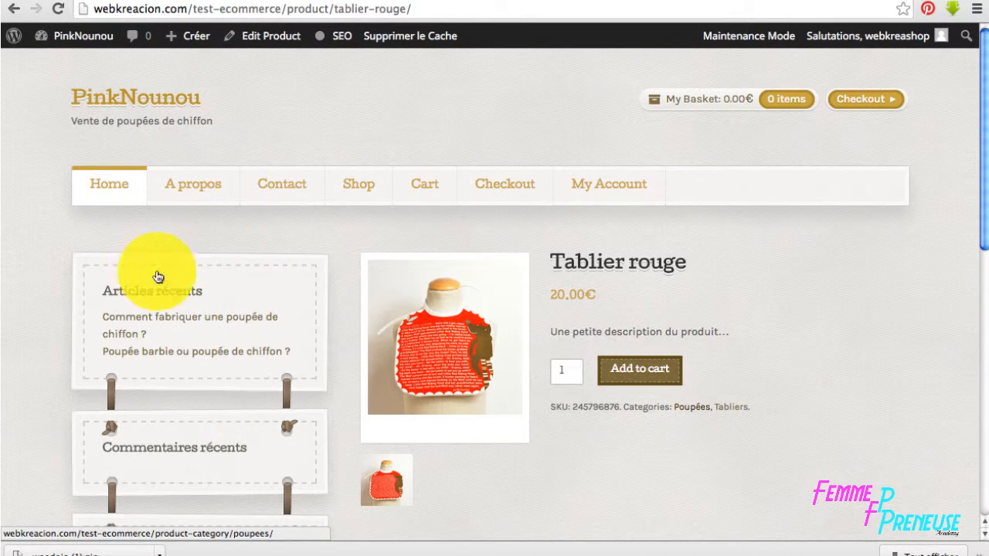
Return to editing Tablier rouge, copy it to a new draft and title the copy "Tablier turquoise"
{"action": "left_click", "coordinate": [14, 9]}
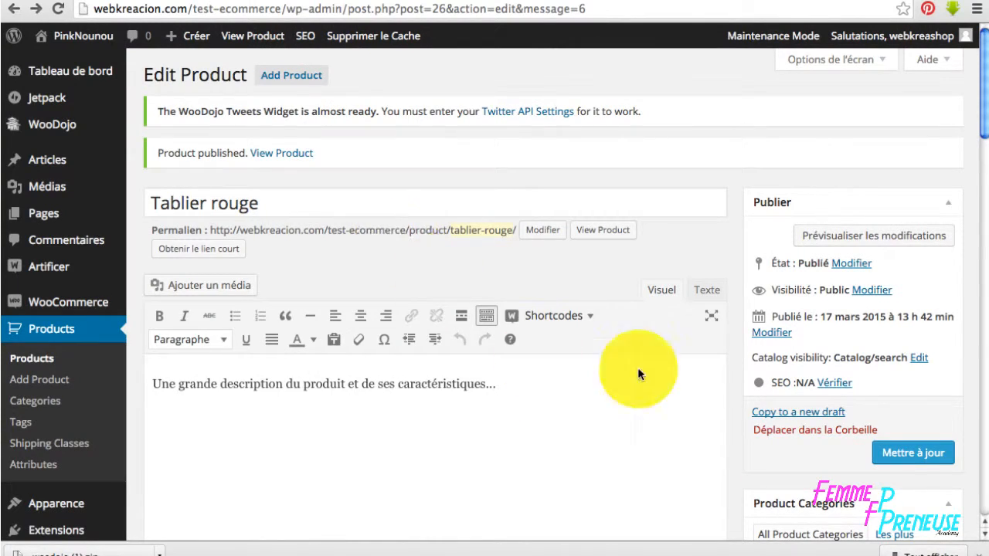
{"action": "left_click", "coordinate": [797, 413]}
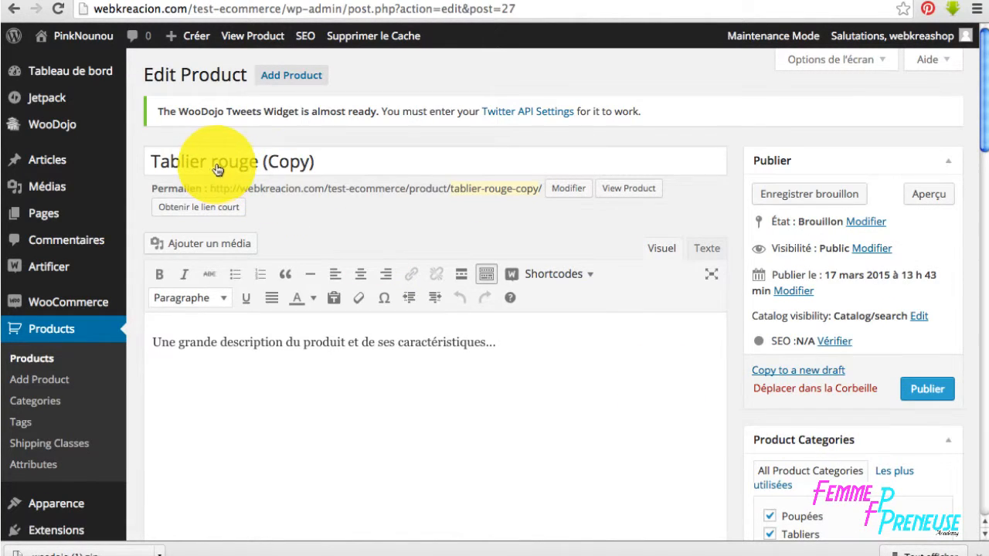
{"action": "left_click", "coordinate": [253, 166]}
{"action": "left_click_drag", "start_coordinate": [253, 166], "coordinate": [374, 167]}
{"action": "key", "text": "BackSpace"}
{"action": "key", "text": "BackSpace"}
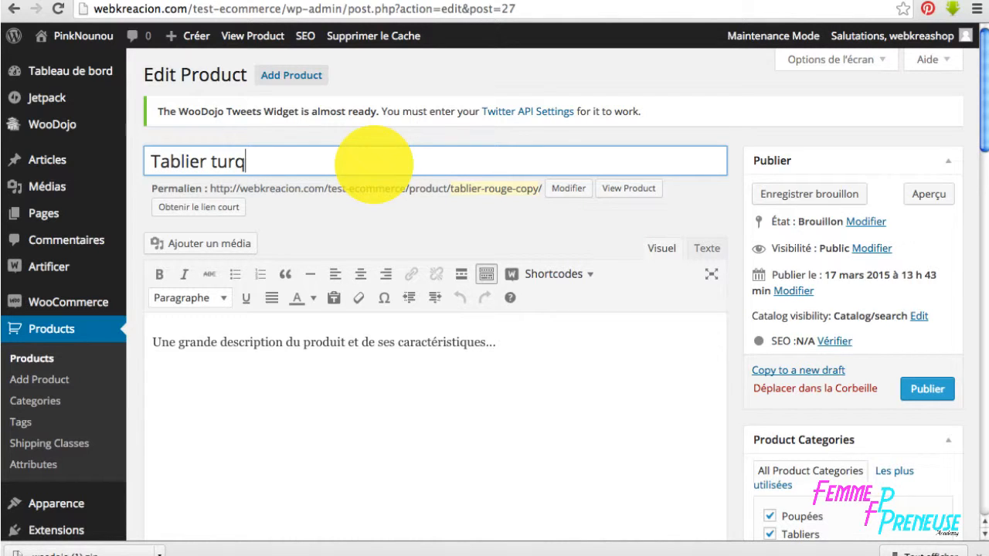
Change the Tablier turquoise permalink slug to tablier-turquoise and remove the product from the Poupées category
{"action": "left_click", "coordinate": [563, 190]}
{"action": "left_click_drag", "start_coordinate": [489, 190], "coordinate": [598, 190]}
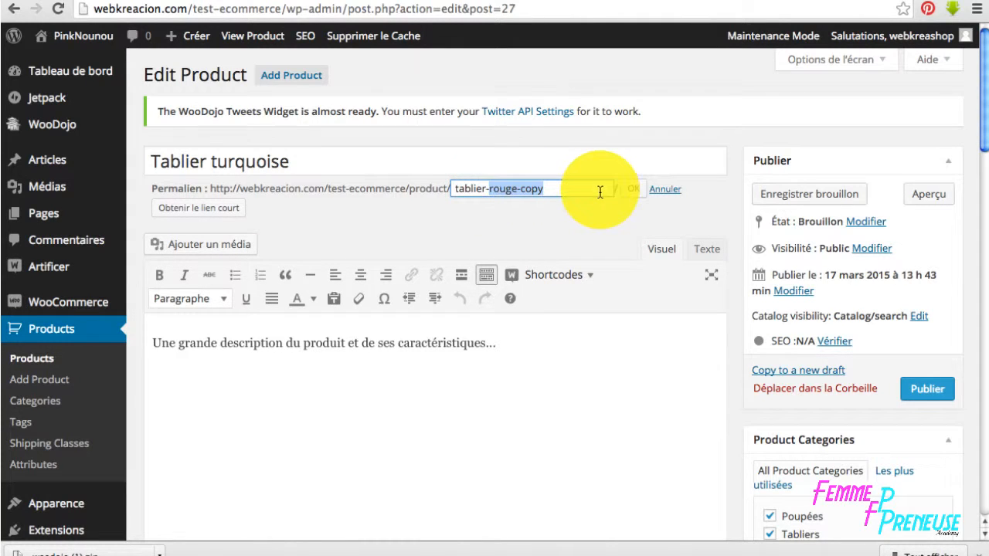
{"action": "type", "text": "turquois"}
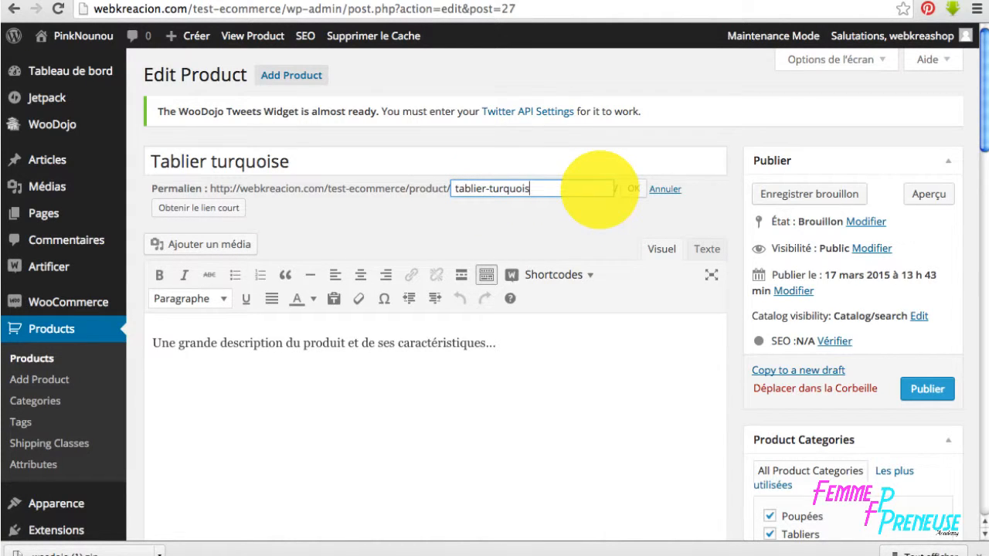
{"action": "key", "text": "Tab"}
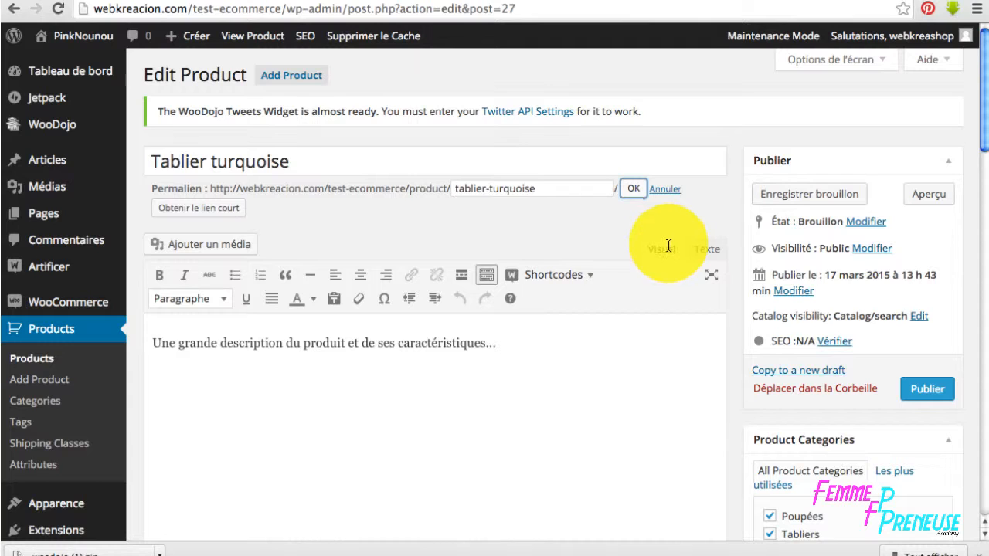
{"action": "key", "text": "Return"}
{"action": "scroll", "coordinate": [806, 283], "scroll_direction": "down", "scroll_amount": 5}
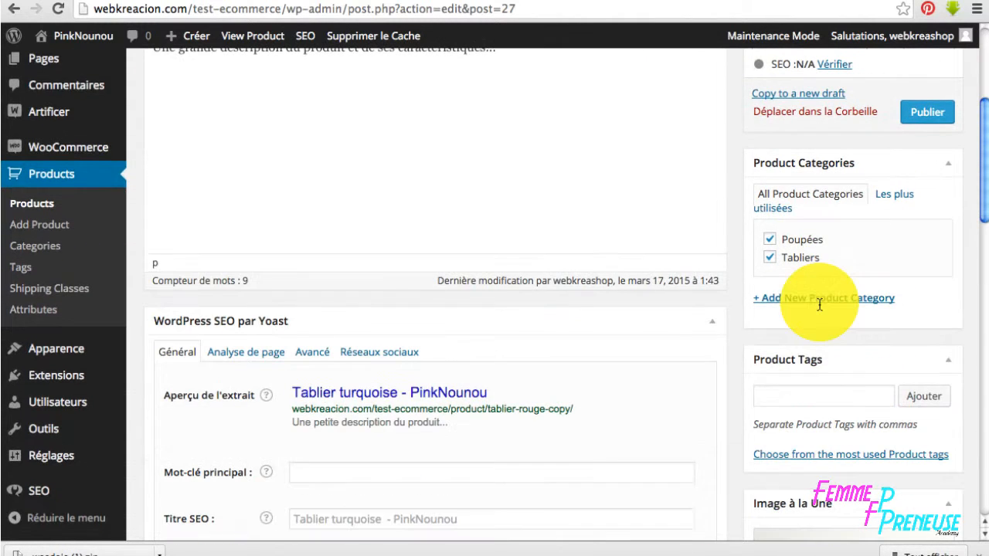
{"action": "left_click", "coordinate": [769, 240]}
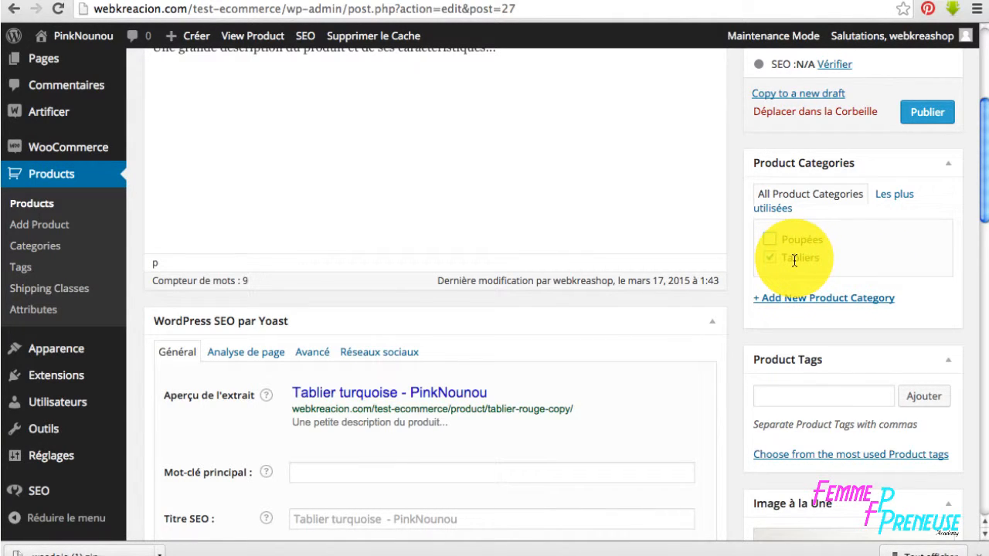
Select Tablier-turquoise-renard.jpg from the media library as the replacement for the product's featured image
{"action": "scroll", "coordinate": [793, 256], "scroll_direction": "down", "scroll_amount": 5}
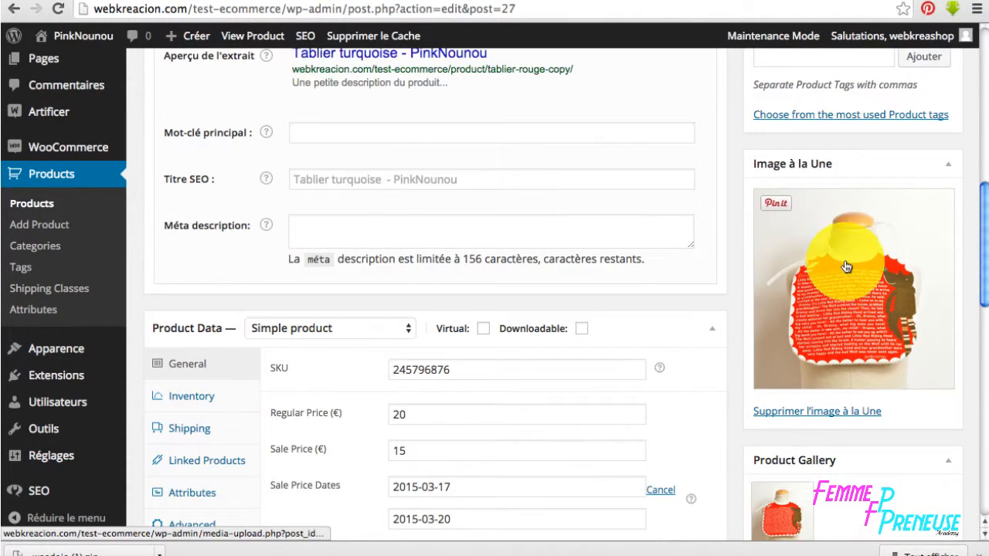
{"action": "left_click", "coordinate": [841, 410]}
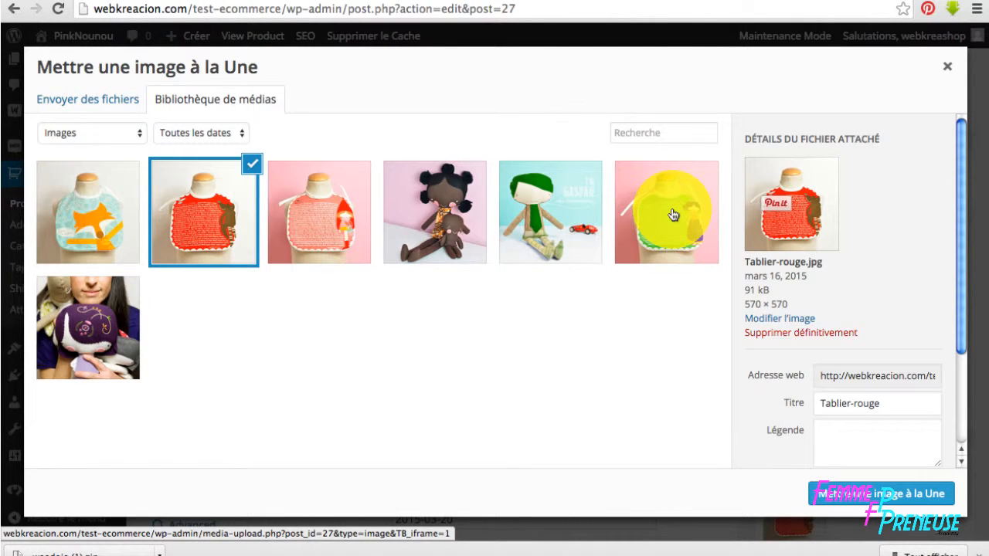
{"action": "left_click", "coordinate": [673, 215]}
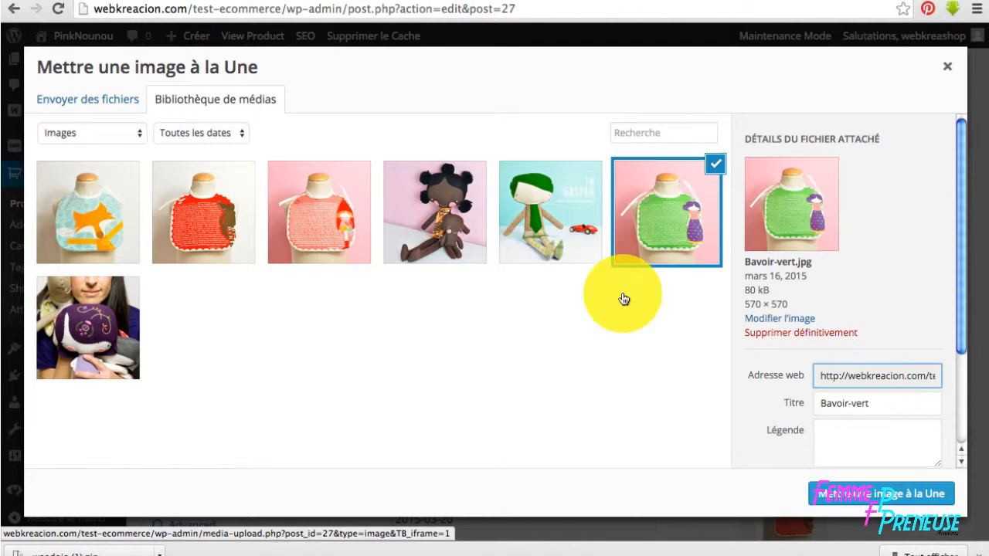
{"action": "left_click", "coordinate": [69, 224]}
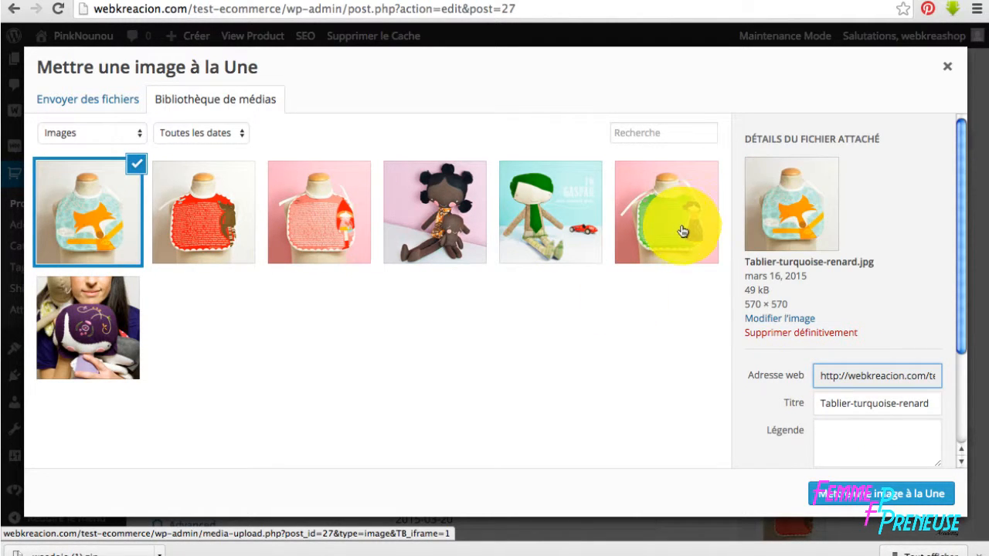
Copy the title Tablier-turquoise-renard into the image's alternative text and description, and set it as the featured image
{"action": "triple_click", "coordinate": [867, 411]}
{"action": "key", "text": "ctrl+c"}
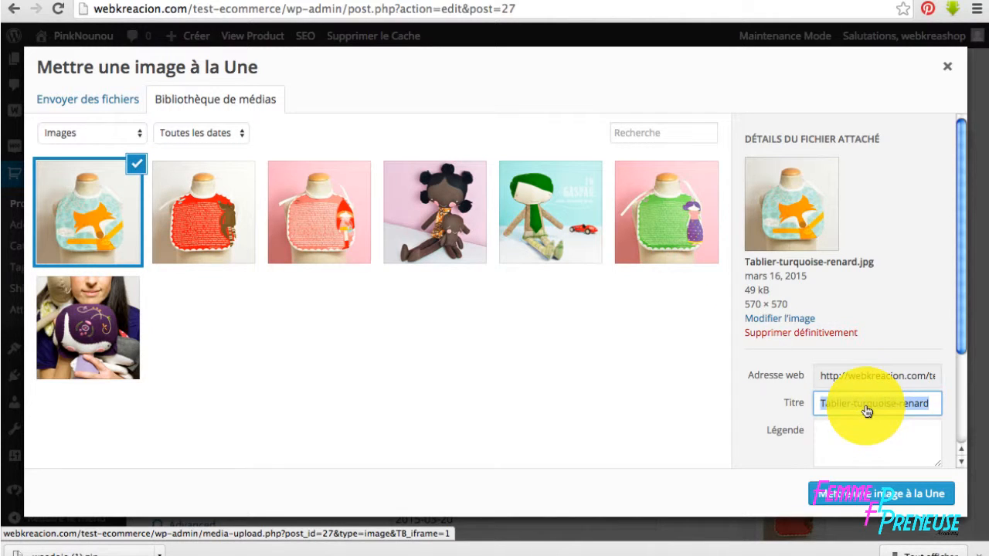
{"action": "scroll", "coordinate": [866, 411], "scroll_direction": "down", "scroll_amount": 3}
{"action": "left_click", "coordinate": [847, 384]}
{"action": "key", "text": "ctrl+v"}
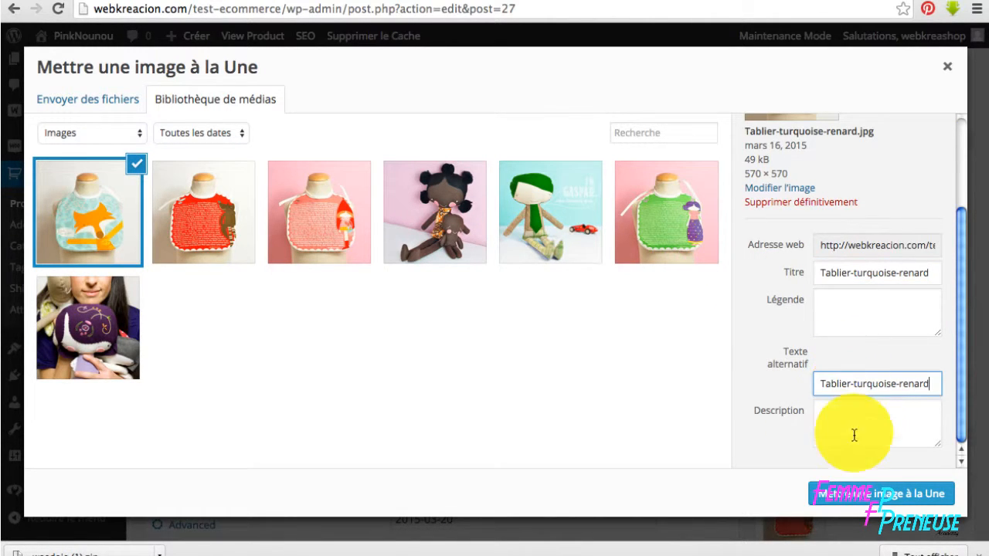
{"action": "left_click", "coordinate": [854, 435]}
{"action": "key", "text": "ctrl+v"}
{"action": "left_click", "coordinate": [876, 493]}
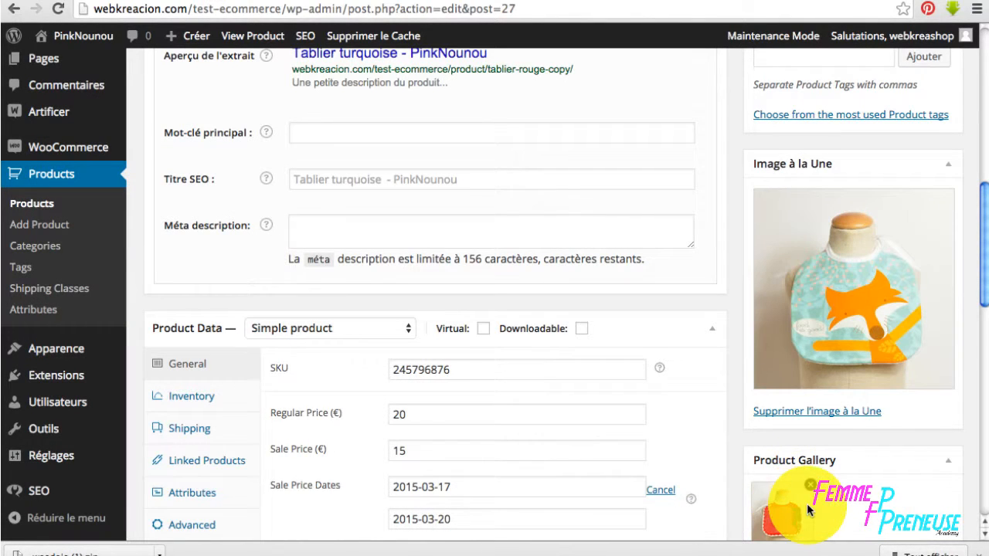
Replace the red apron picture in the product gallery with Tablier-turquoise-renard.jpg
{"action": "left_click", "coordinate": [810, 485]}
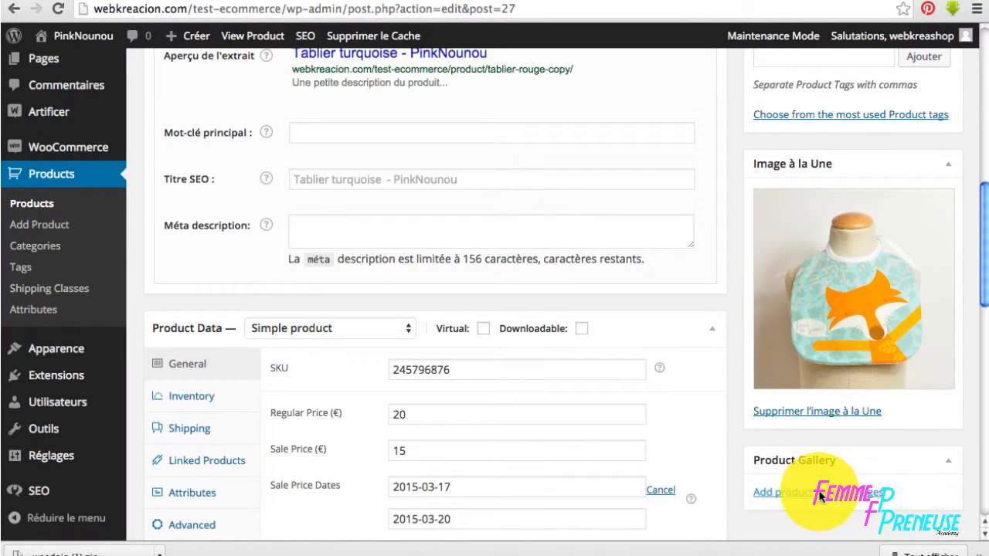
{"action": "left_click", "coordinate": [820, 495]}
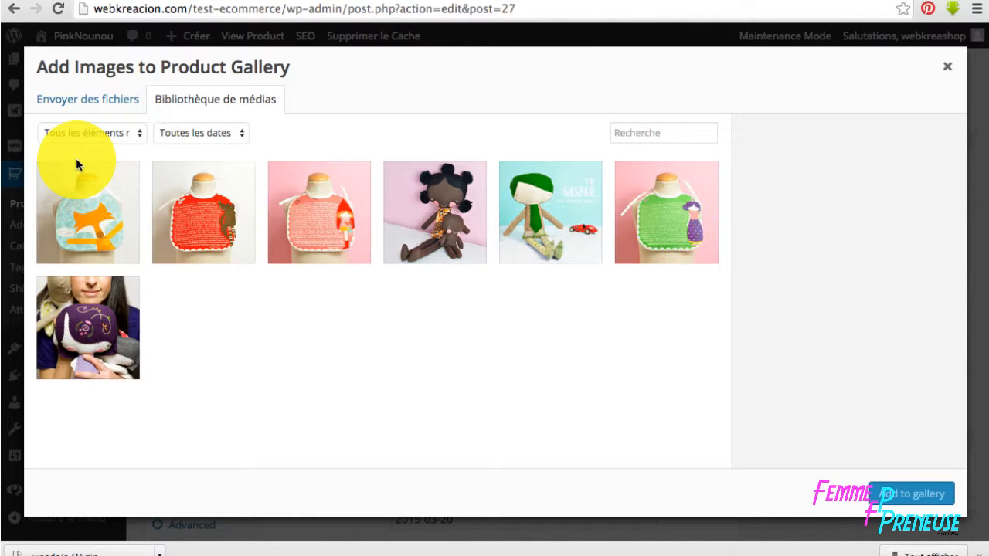
{"action": "left_click", "coordinate": [77, 167]}
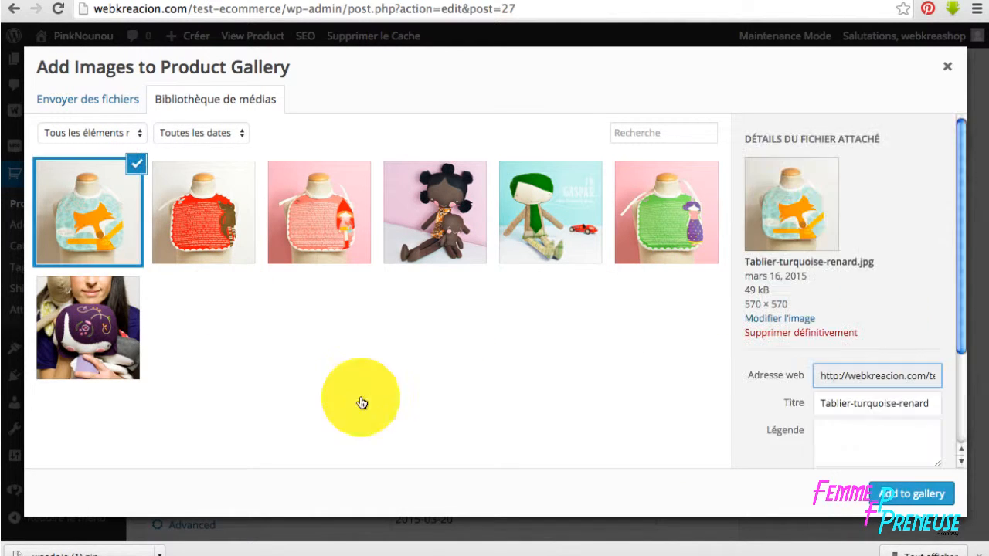
{"action": "scroll", "coordinate": [890, 434], "scroll_direction": "down", "scroll_amount": 3}
{"action": "left_click", "coordinate": [910, 491]}
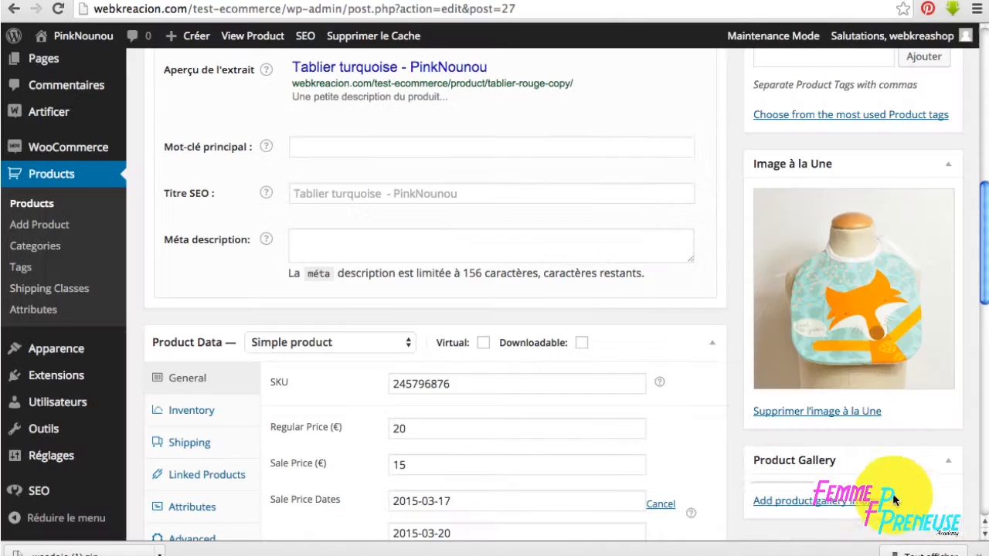
Check the copied product data and short description, and publish the Tablier turquoise product
{"action": "scroll", "coordinate": [677, 476], "scroll_direction": "down", "scroll_amount": 5}
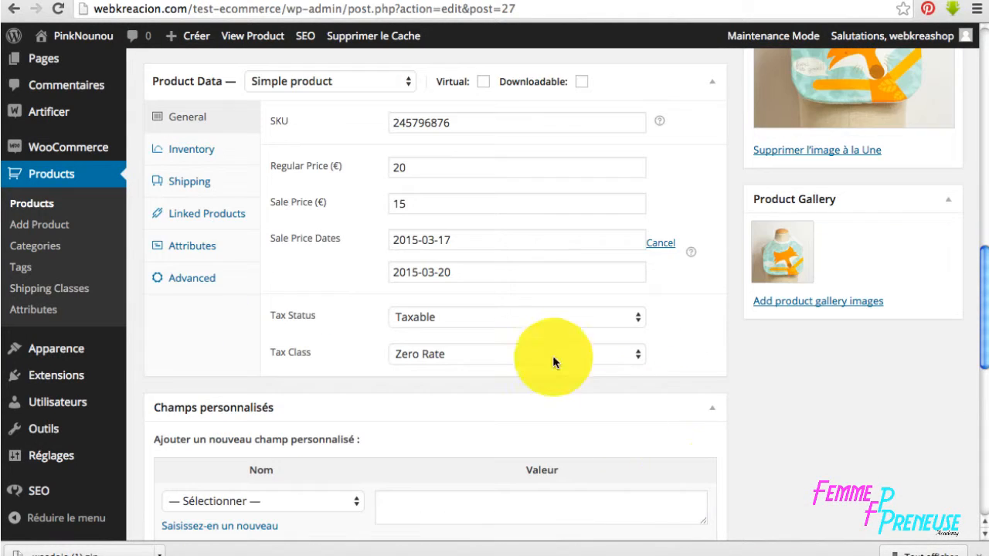
{"action": "scroll", "coordinate": [451, 434], "scroll_direction": "down", "scroll_amount": 10}
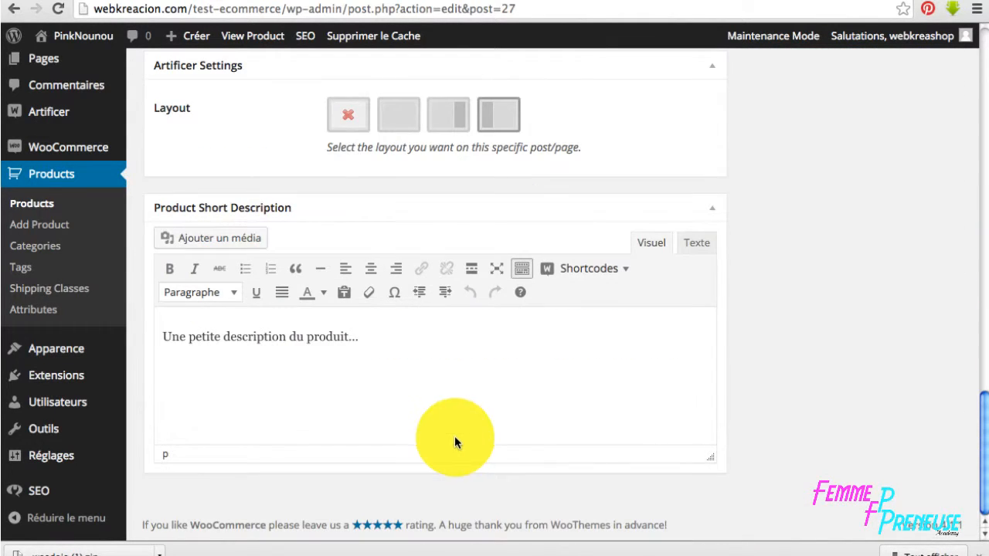
{"action": "scroll", "coordinate": [728, 439], "scroll_direction": "up", "scroll_amount": 20}
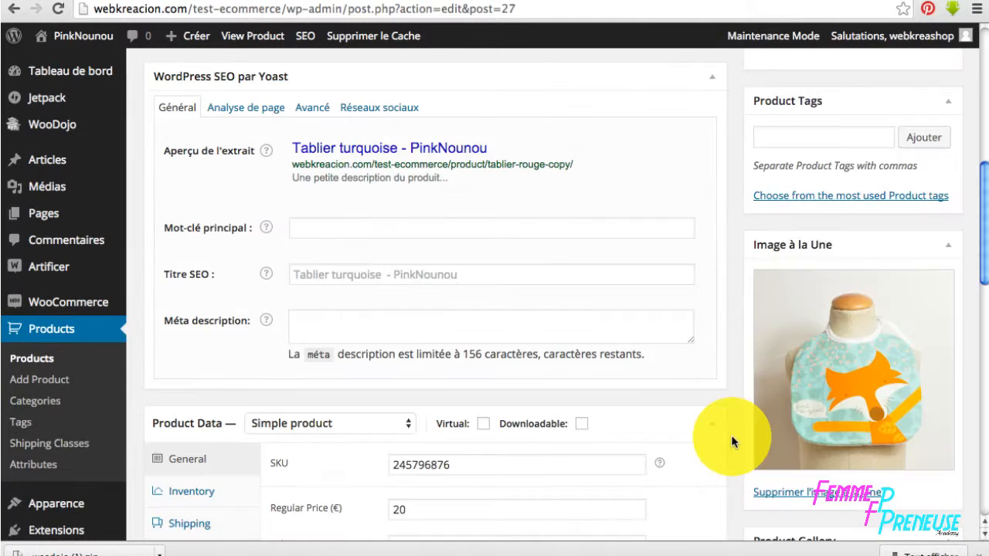
{"action": "left_click", "coordinate": [927, 390]}
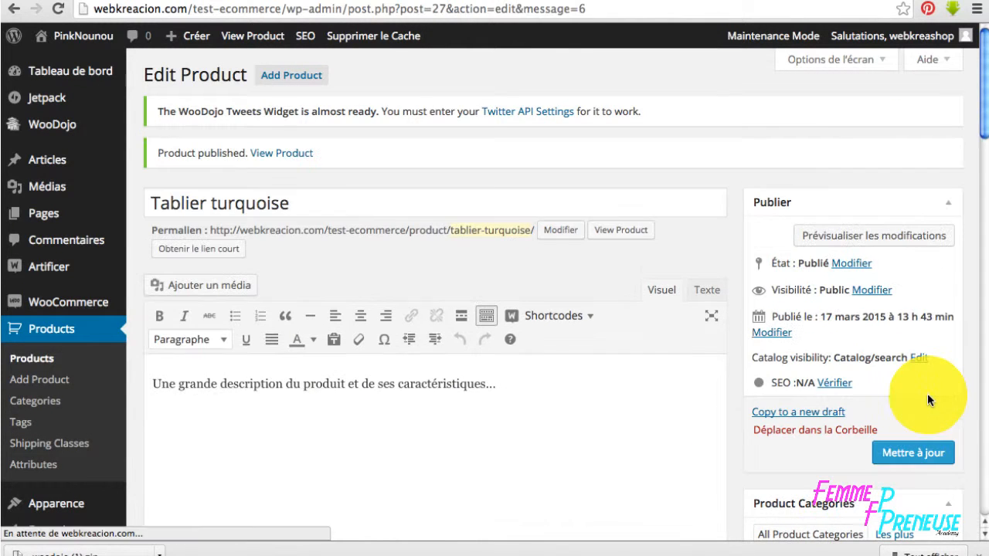
Copy Tablier turquoise to a new draft and title the copy "Tablier vert"
{"action": "left_click", "coordinate": [827, 412]}
{"action": "left_click_drag", "start_coordinate": [211, 161], "coordinate": [369, 161]}
{"action": "type", "text": "vert"}
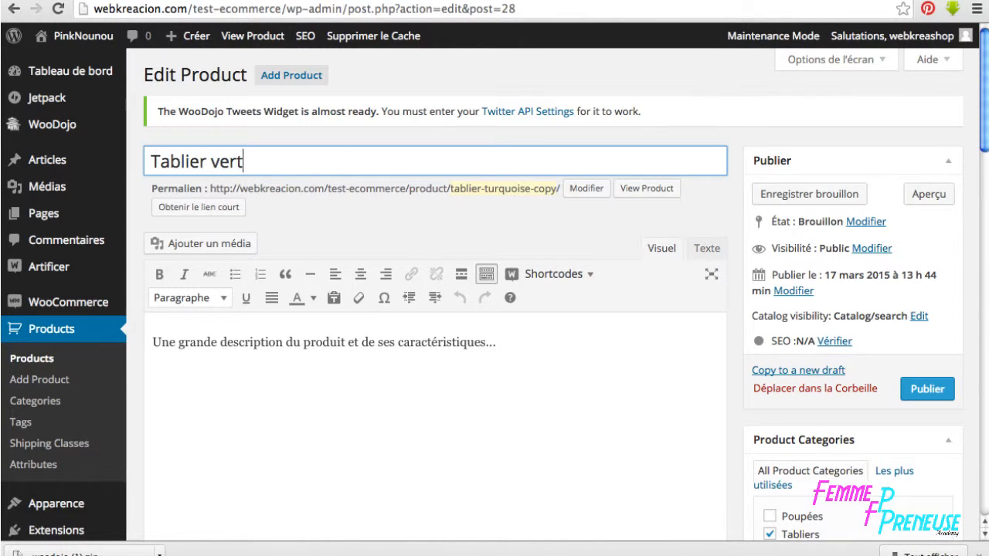
Change the permalink slug of the Tablier vert draft to tablier-vert
{"action": "left_click", "coordinate": [592, 188]}
{"action": "left_click_drag", "start_coordinate": [487, 188], "coordinate": [708, 183]}
{"action": "type", "text": "vert"}
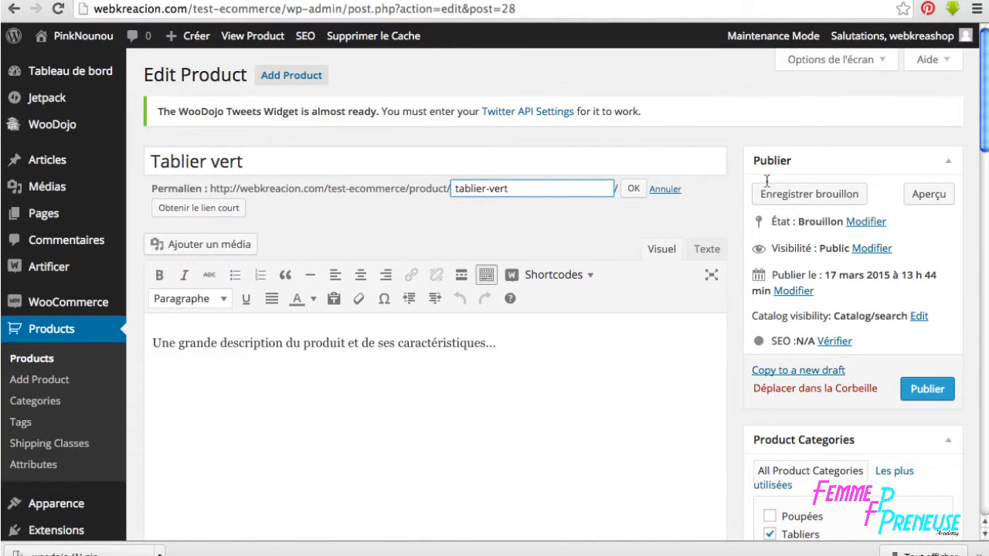
{"action": "key", "text": "Tab"}
Set Bavoir-vert.jpg as the featured image of Tablier vert, copying its title Bavoir-vert into the alternative text
{"action": "scroll", "coordinate": [779, 389], "scroll_direction": "down", "scroll_amount": 8}
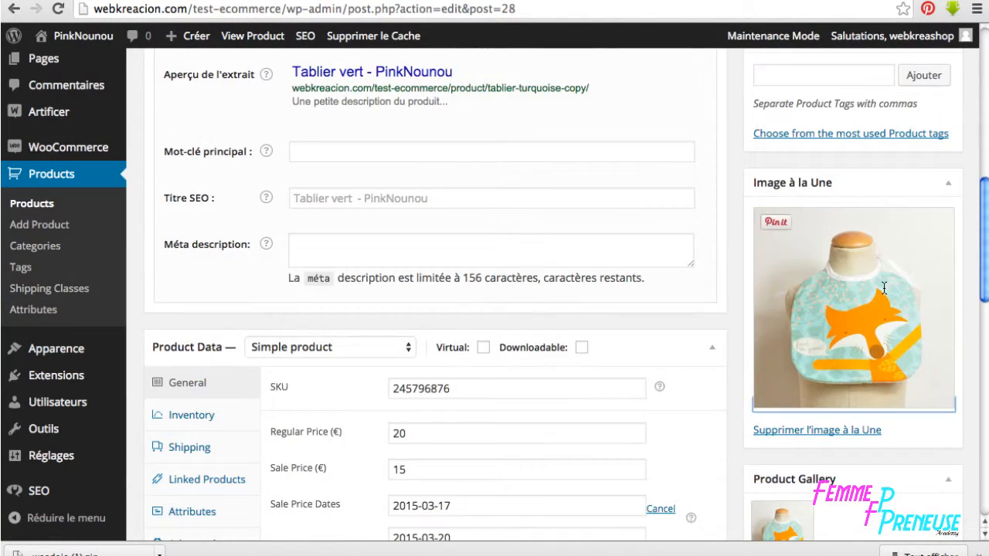
{"action": "left_click", "coordinate": [779, 377]}
{"action": "left_click", "coordinate": [647, 231]}
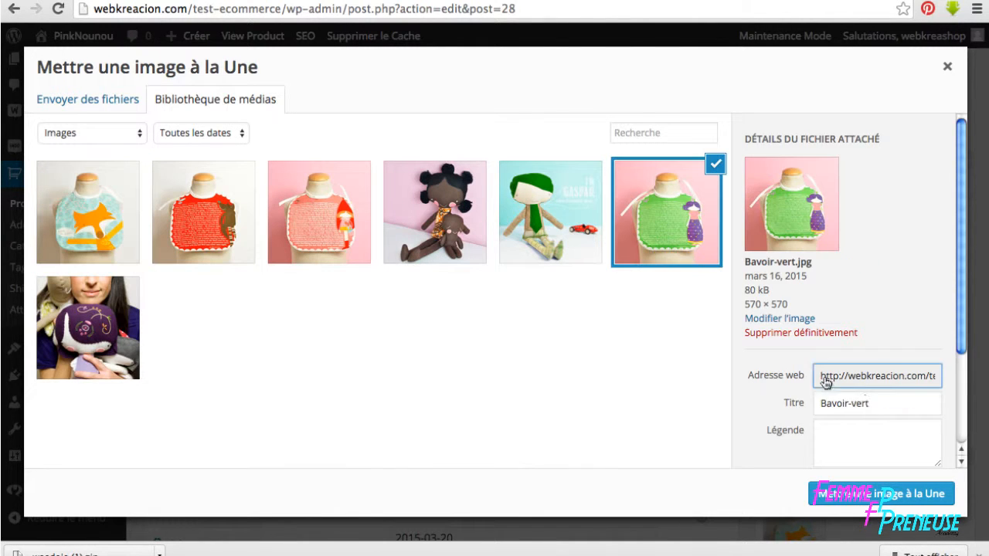
{"action": "left_click_drag", "start_coordinate": [874, 404], "coordinate": [797, 403]}
{"action": "scroll", "coordinate": [803, 408], "scroll_direction": "down", "scroll_amount": 4}
{"action": "key", "text": "ctrl+c"}
{"action": "left_click", "coordinate": [855, 386]}
{"action": "key", "text": "ctrl+v"}
{"action": "left_click", "coordinate": [880, 492]}
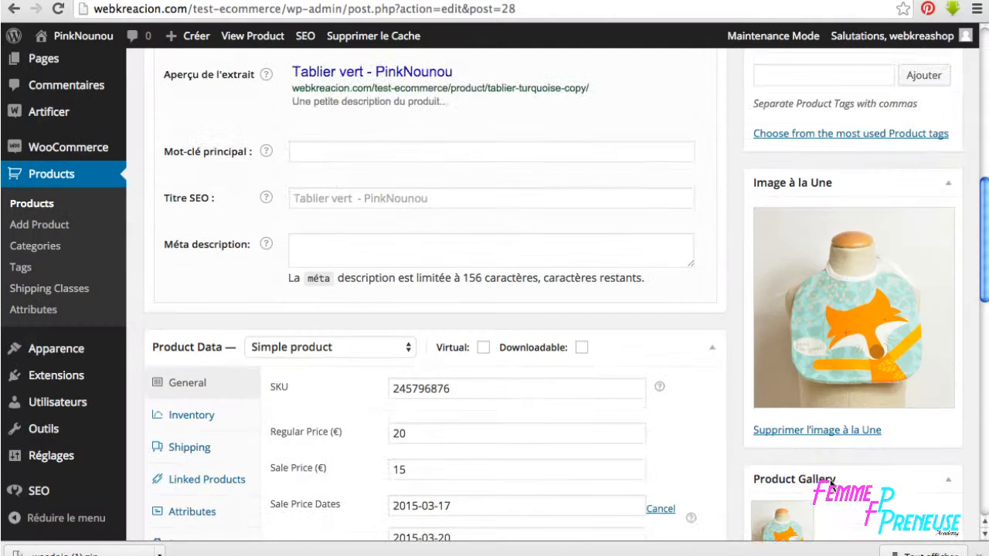
Replace the product gallery picture with Bavoir-vert.jpg and publish the Tablier vert product
{"action": "scroll", "coordinate": [830, 462], "scroll_direction": "down", "scroll_amount": 5}
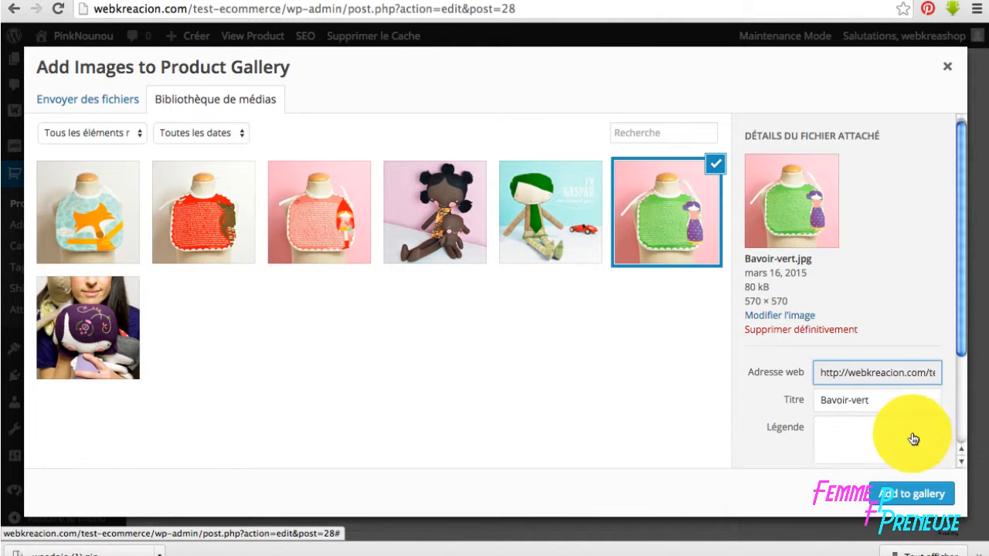
{"action": "scroll", "coordinate": [916, 430], "scroll_direction": "down", "scroll_amount": 3}
{"action": "left_click", "coordinate": [919, 491]}
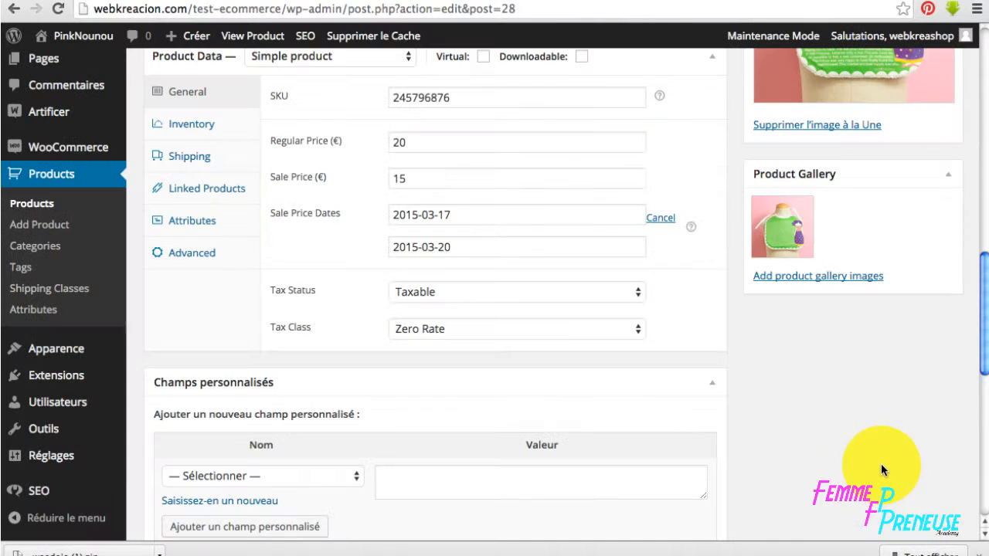
{"action": "scroll", "coordinate": [881, 464], "scroll_direction": "up", "scroll_amount": 15}
{"action": "left_click", "coordinate": [914, 266]}
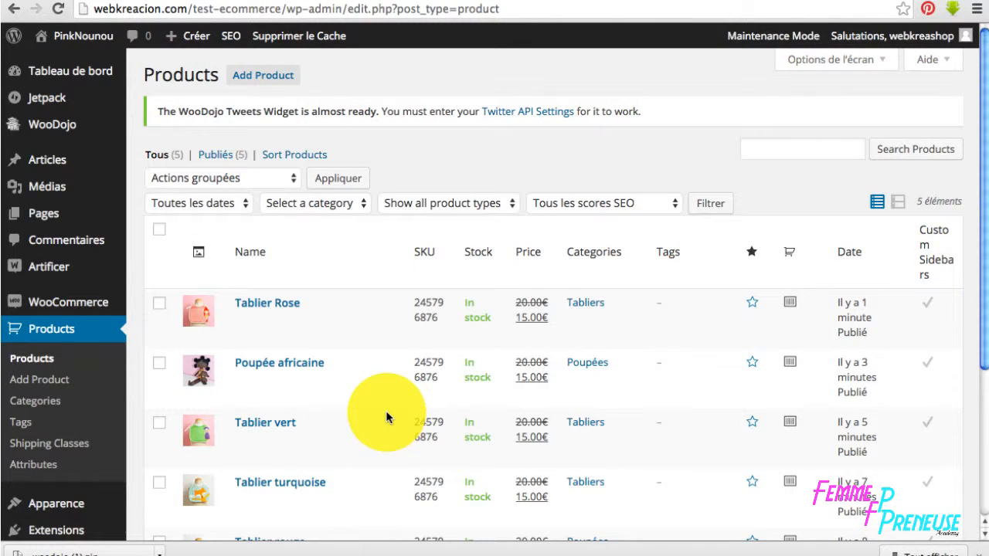
Quick-edit Tablier rouge in the products list to remove it from the Poupées category, and update it
{"action": "scroll", "coordinate": [385, 410], "scroll_direction": "down", "scroll_amount": 3}
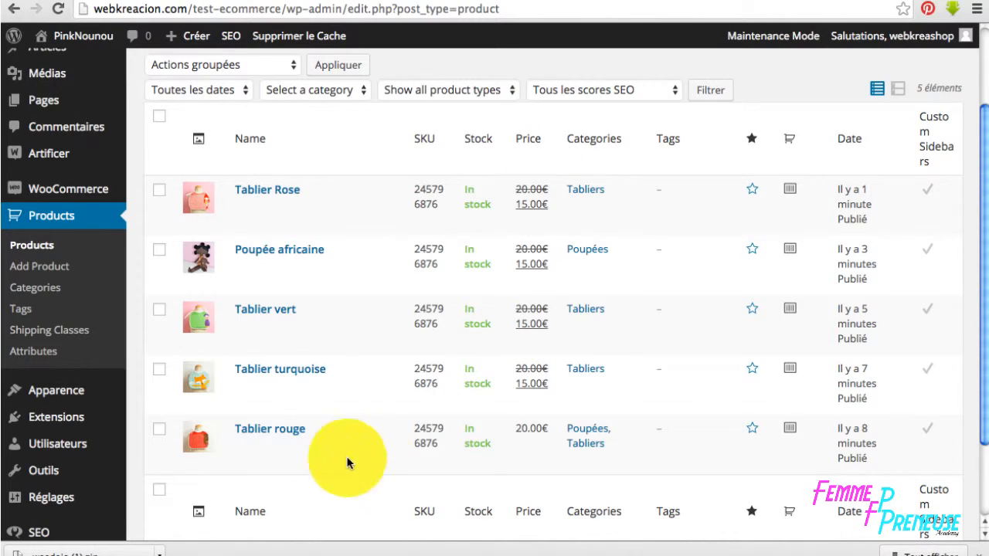
{"action": "mouse_move", "coordinate": [317, 446]}
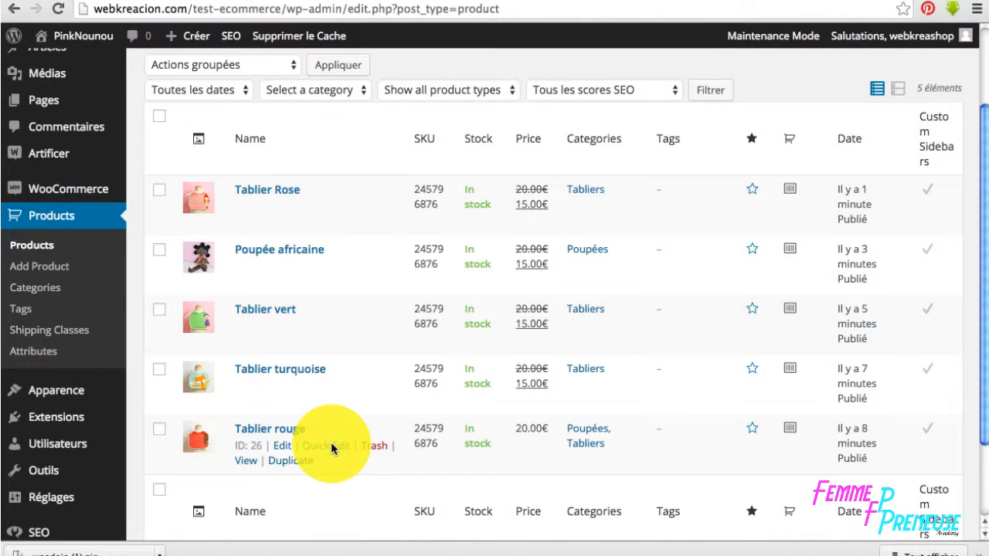
{"action": "left_click", "coordinate": [331, 446]}
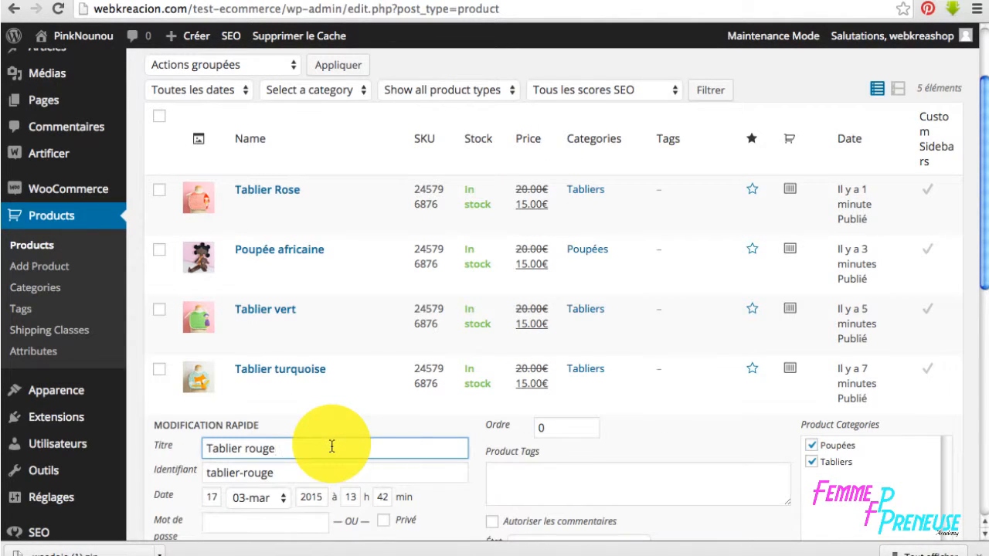
{"action": "scroll", "coordinate": [384, 456], "scroll_direction": "down", "scroll_amount": 3}
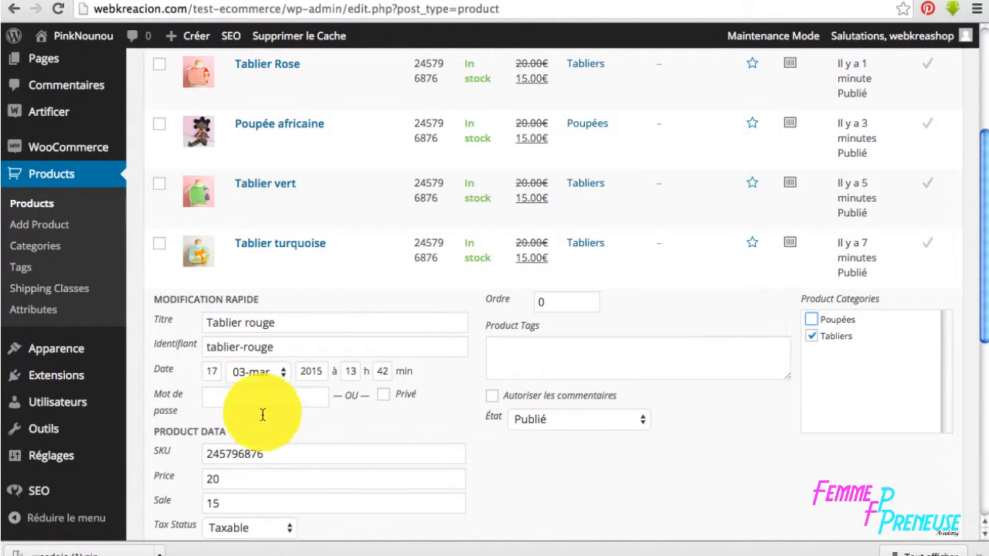
{"action": "scroll", "coordinate": [446, 445], "scroll_direction": "down", "scroll_amount": 5}
{"action": "scroll", "coordinate": [445, 448], "scroll_direction": "down", "scroll_amount": 3}
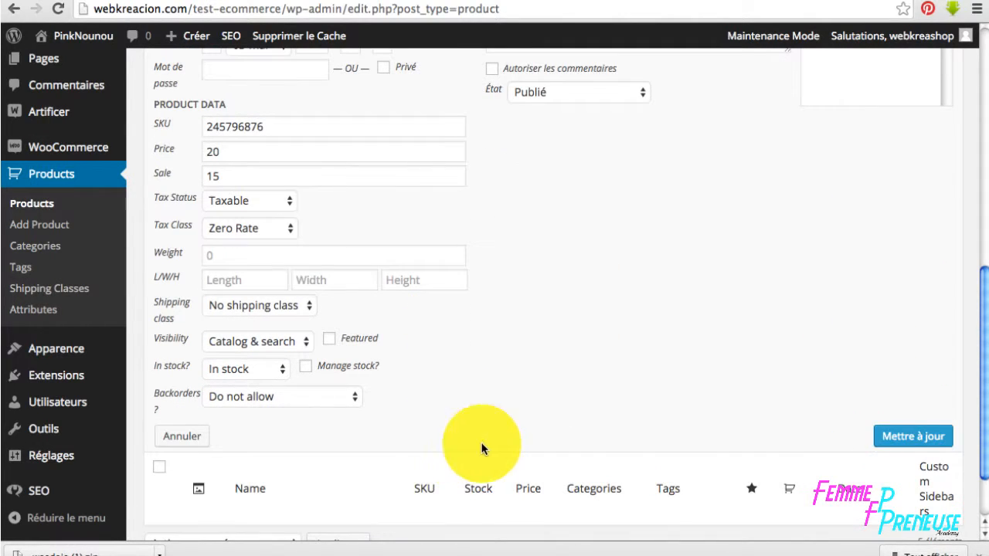
{"action": "left_click", "coordinate": [884, 437]}
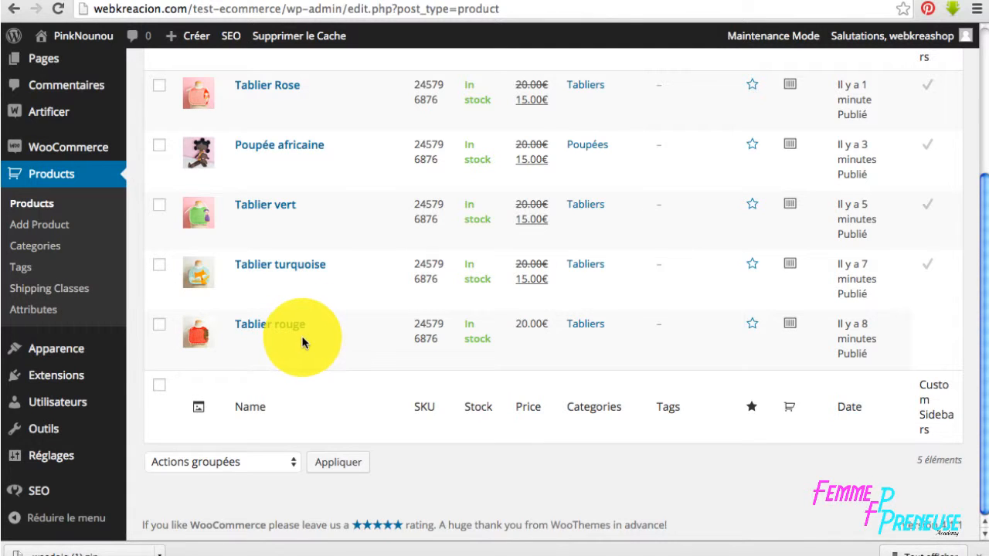
Quick-edit Tablier rouge in the products list to mark it as Featured, and update it
{"action": "left_click", "coordinate": [321, 341]}
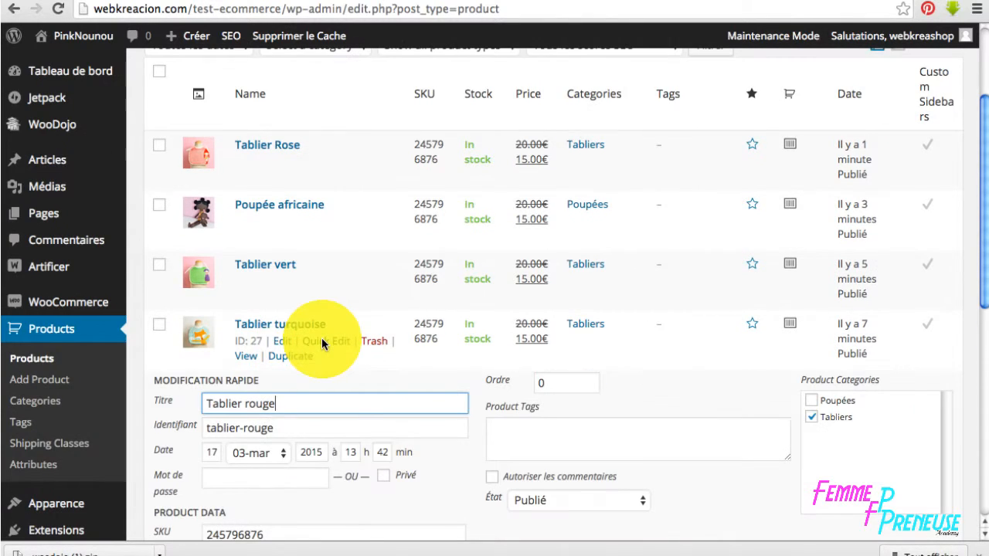
{"action": "scroll", "coordinate": [318, 426], "scroll_direction": "down", "scroll_amount": 1}
{"action": "scroll", "coordinate": [318, 426], "scroll_direction": "down", "scroll_amount": 5}
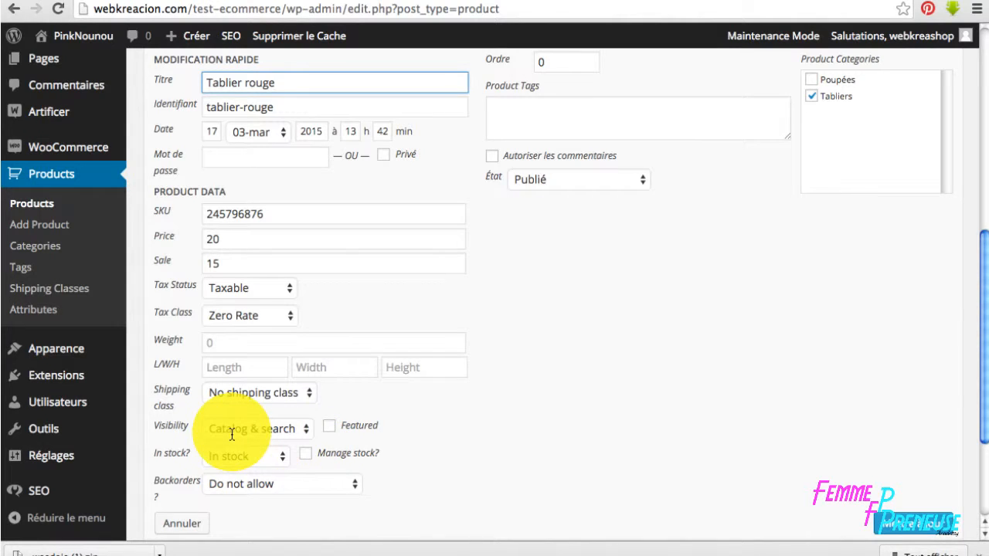
{"action": "left_click", "coordinate": [330, 427]}
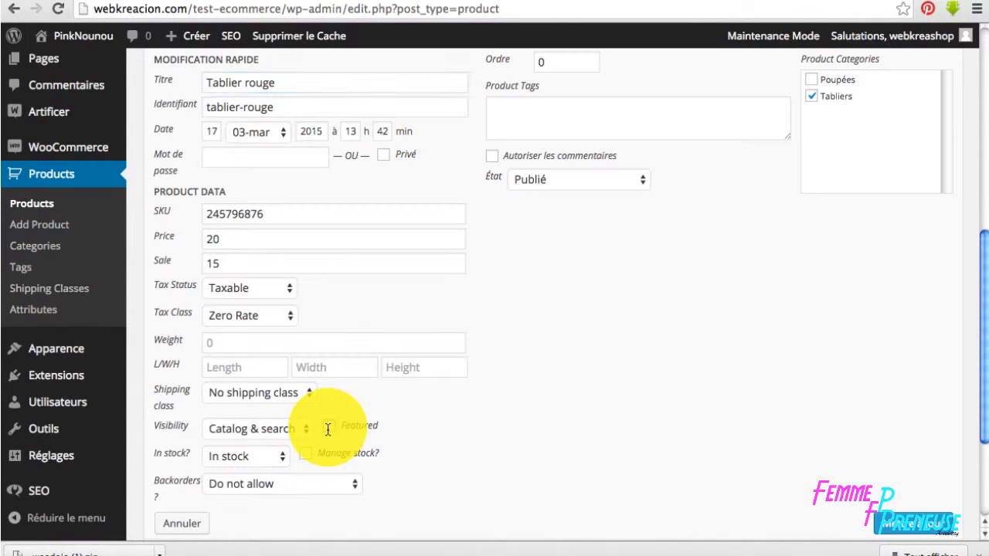
{"action": "left_click", "coordinate": [931, 527]}
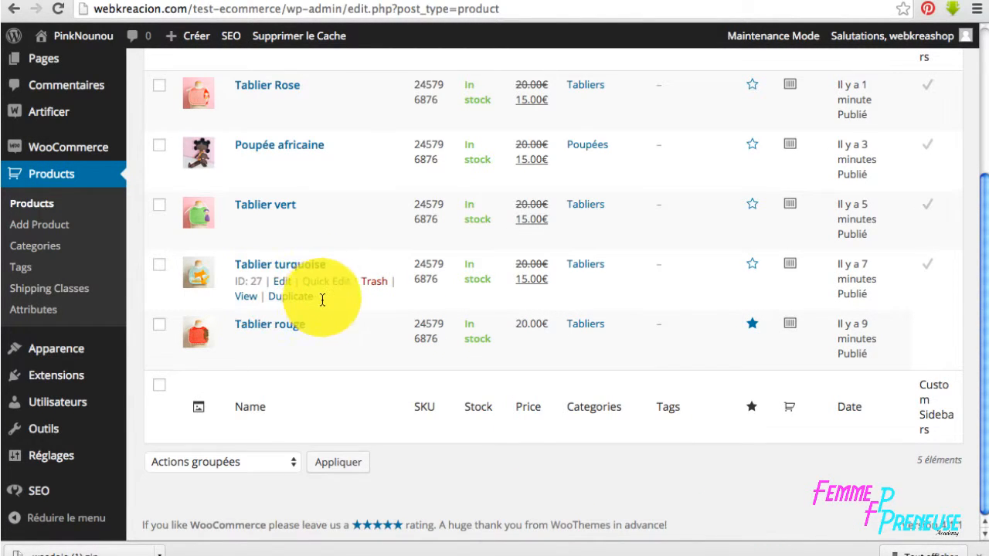
Quick-edit Tablier turquoise to mark it as Featured, and update the product
{"action": "left_click", "coordinate": [323, 281]}
{"action": "scroll", "coordinate": [329, 398], "scroll_direction": "down", "scroll_amount": 6}
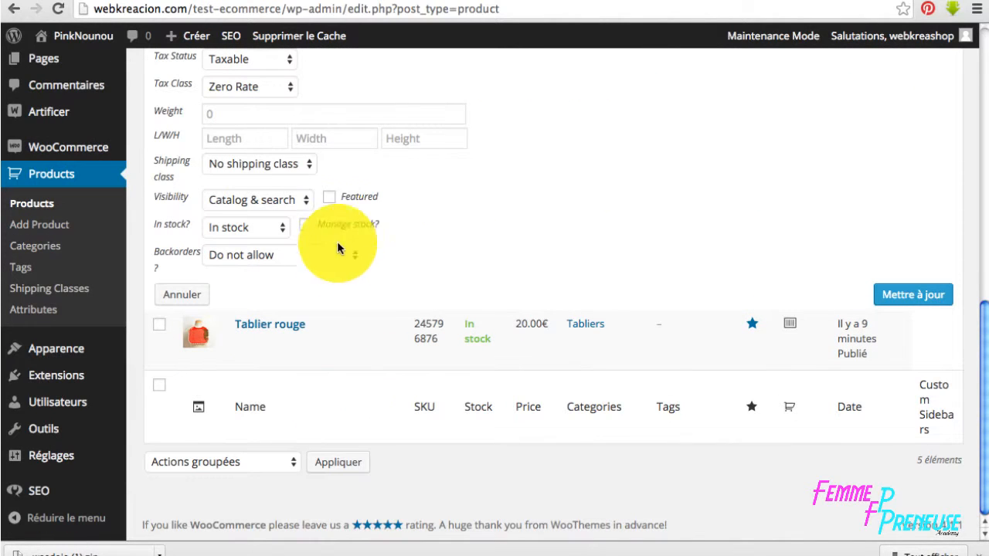
{"action": "double_click", "coordinate": [333, 199]}
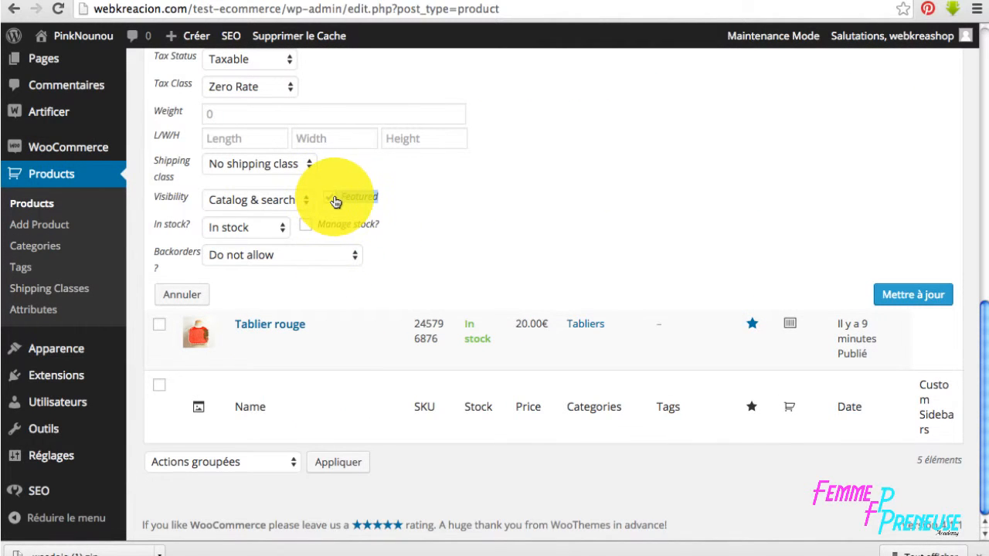
{"action": "left_click", "coordinate": [889, 294]}
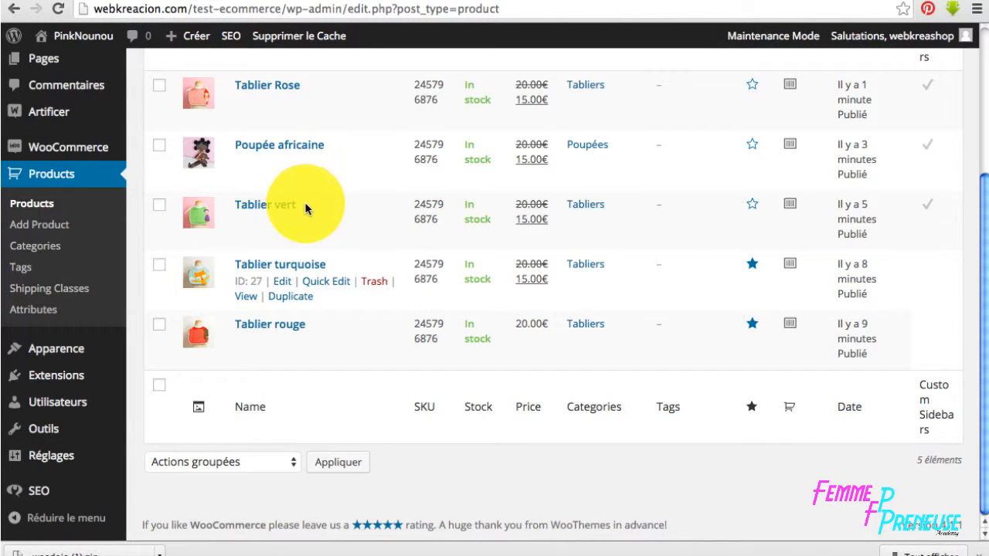
Mark Tablier vert as Featured through a quick edit and update it, and toggle Poupée africaine to featured directly in the products list
{"action": "left_click", "coordinate": [317, 222]}
{"action": "scroll", "coordinate": [320, 386], "scroll_direction": "down", "scroll_amount": 5}
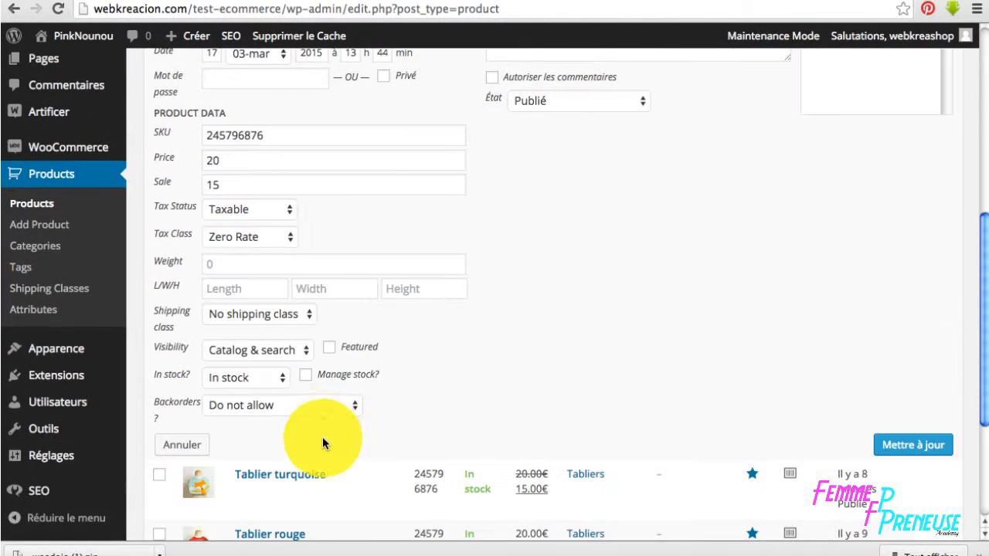
{"action": "left_click", "coordinate": [329, 348]}
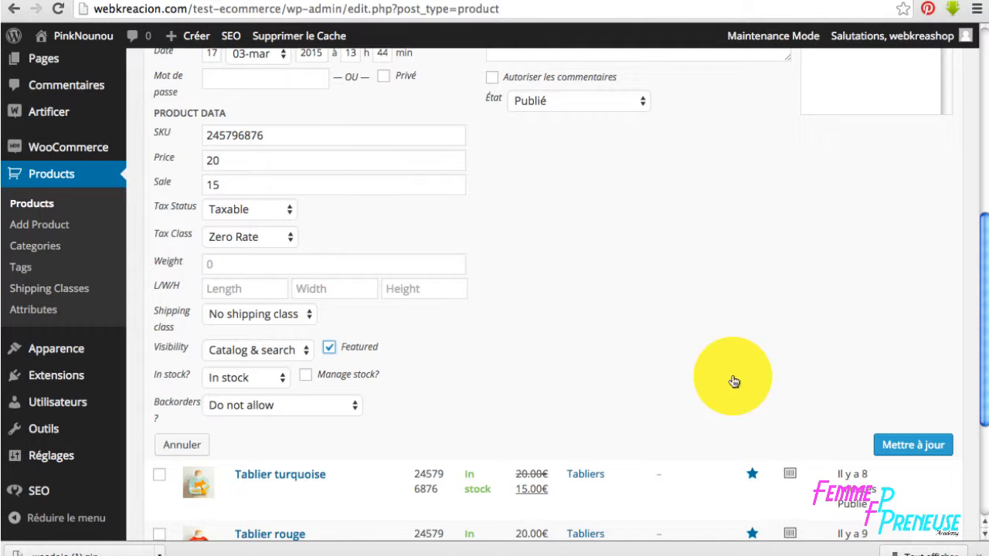
{"action": "left_click", "coordinate": [912, 441]}
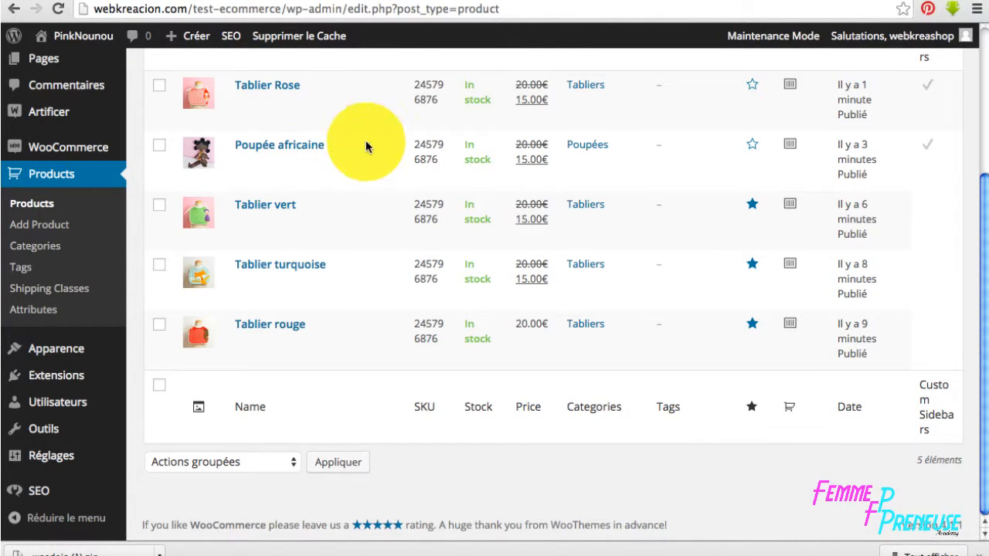
{"action": "left_click", "coordinate": [757, 146]}
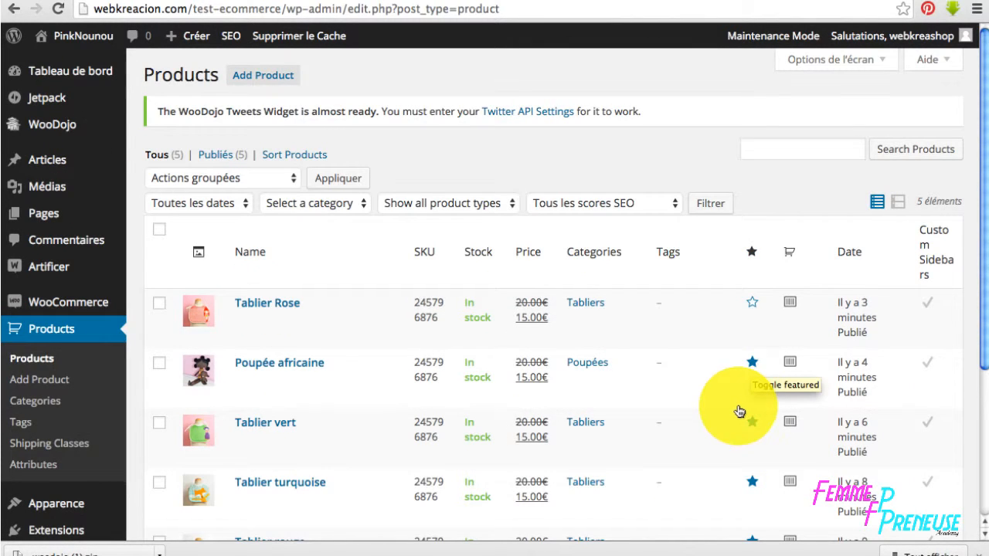
Quick-edit the Poupée africaine product, setting its publication month to 02-fév, and update it
{"action": "scroll", "coordinate": [740, 411], "scroll_direction": "down", "scroll_amount": 5}
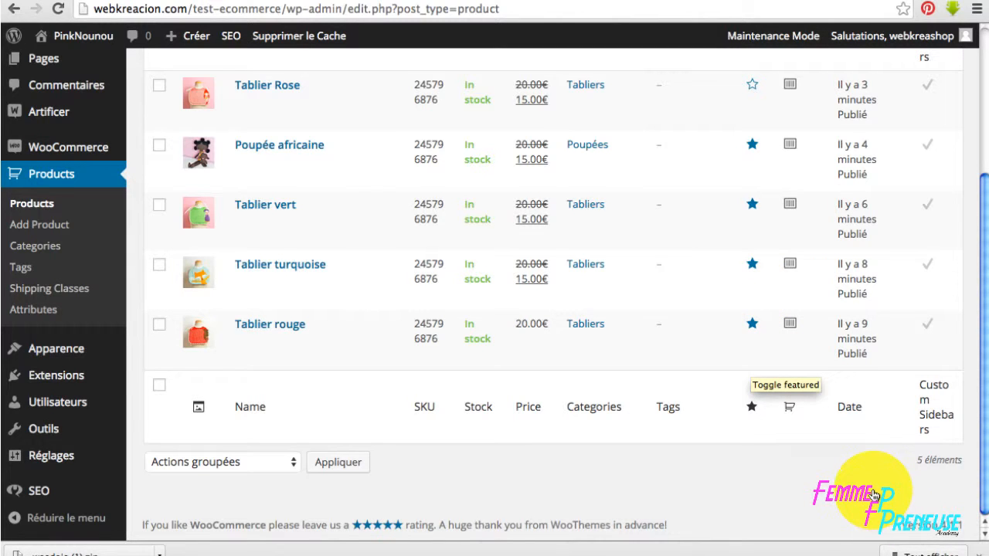
{"action": "scroll", "coordinate": [873, 496], "scroll_direction": "up", "scroll_amount": 5}
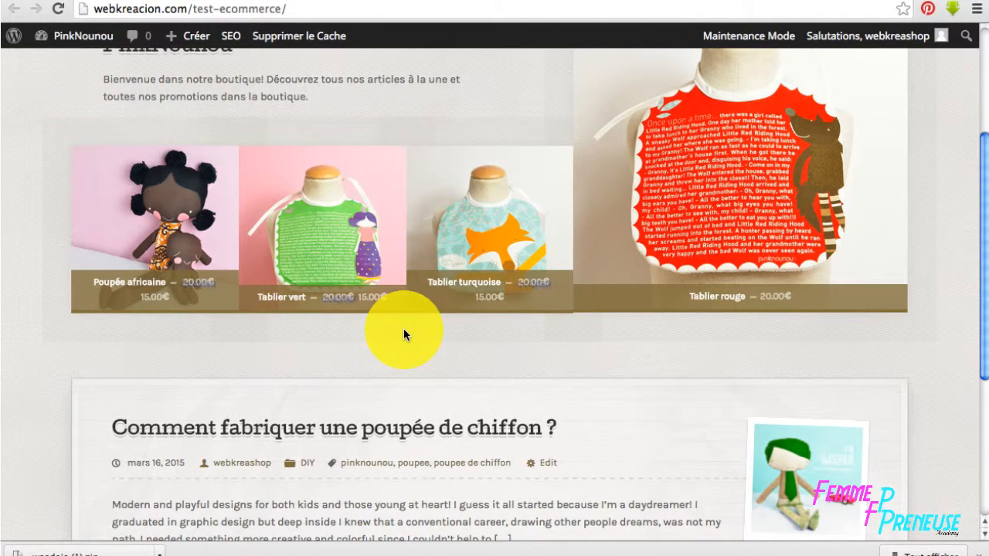
{"action": "scroll", "coordinate": [403, 328], "scroll_direction": "up", "scroll_amount": 3}
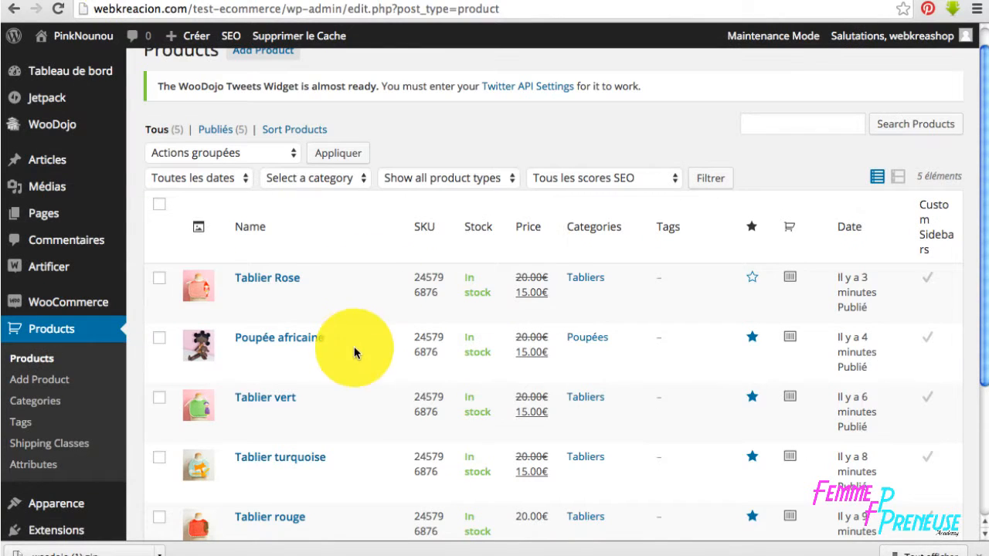
{"action": "scroll", "coordinate": [326, 348], "scroll_direction": "down", "scroll_amount": 4}
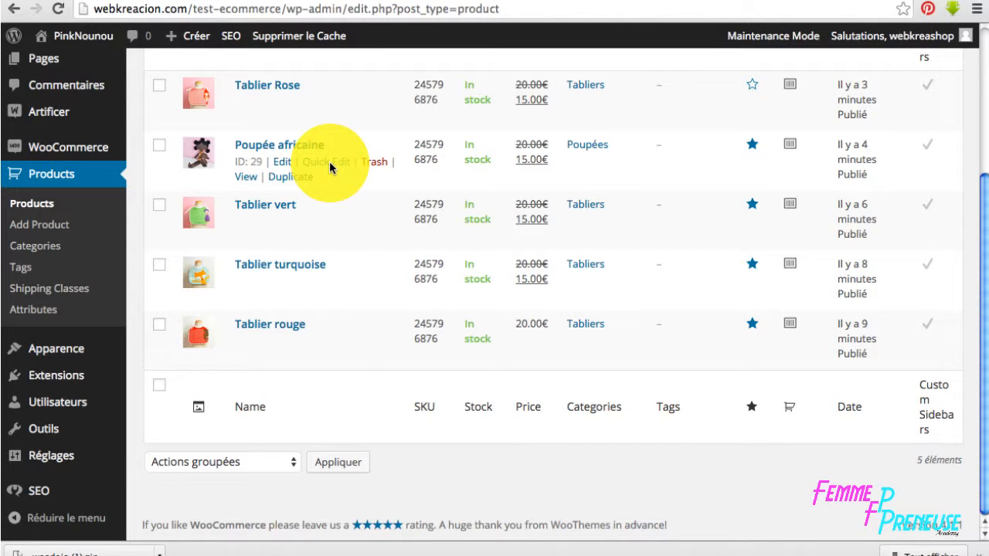
{"action": "left_click", "coordinate": [330, 162]}
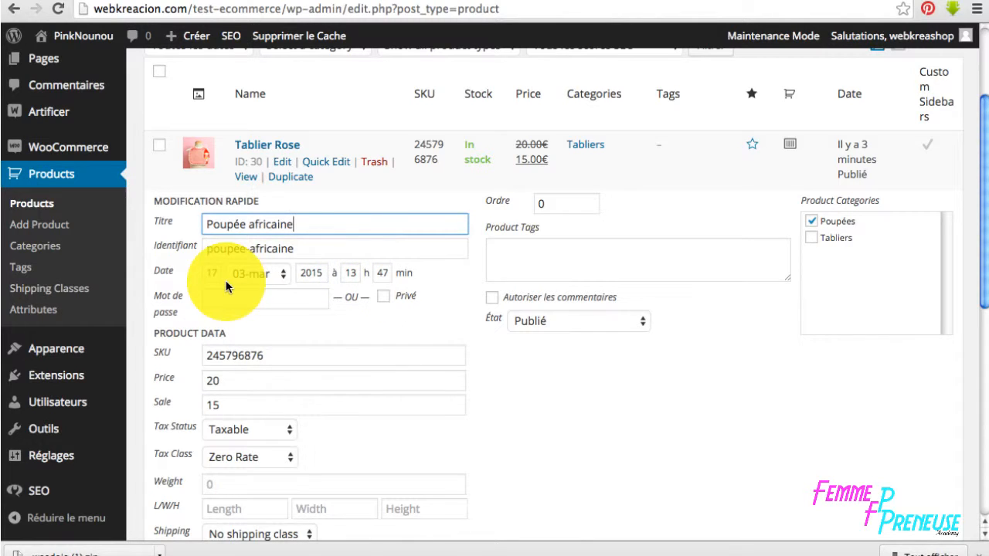
{"action": "left_click", "coordinate": [263, 273]}
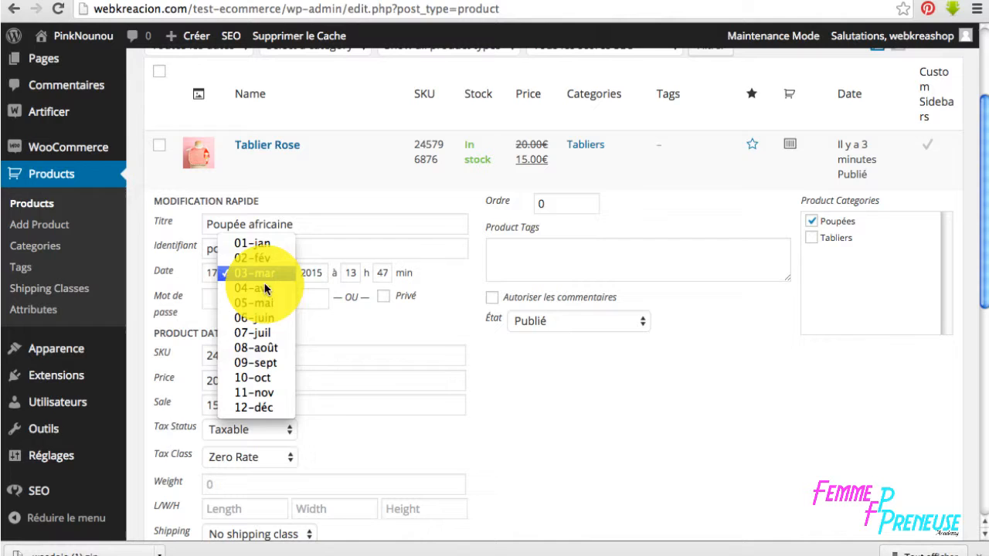
{"action": "left_click", "coordinate": [255, 257]}
{"action": "scroll", "coordinate": [509, 348], "scroll_direction": "down", "scroll_amount": 5}
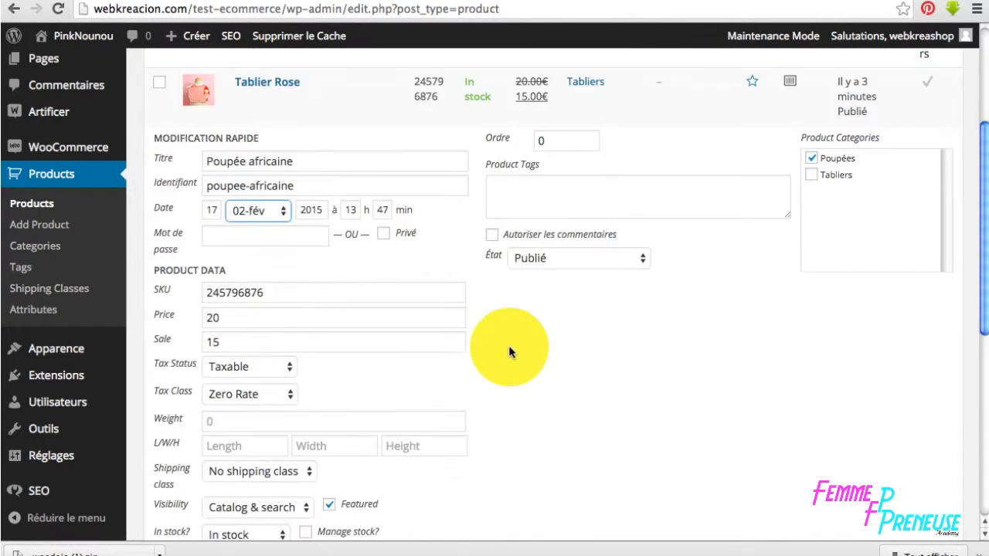
{"action": "left_click", "coordinate": [900, 386]}
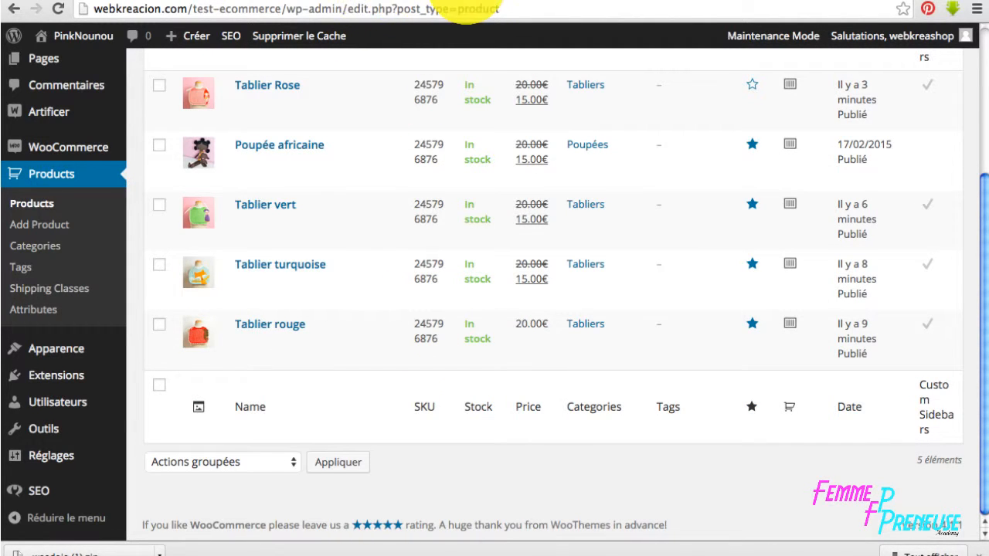
Reload the shop's homepage to check the order of the featured products, and return to the product list
{"action": "left_click", "coordinate": [466, 0]}
{"action": "left_click", "coordinate": [62, 9]}
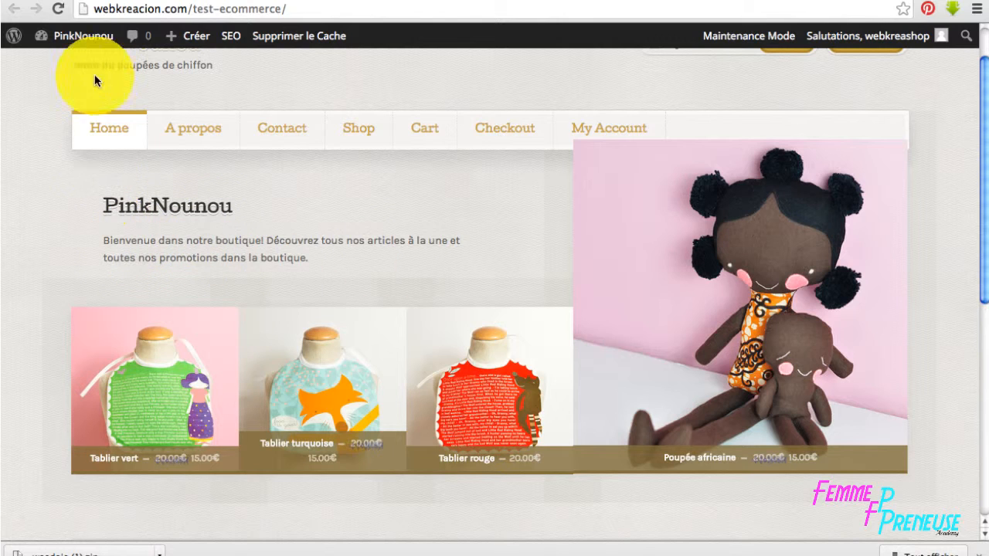
{"action": "left_click", "coordinate": [111, 0]}
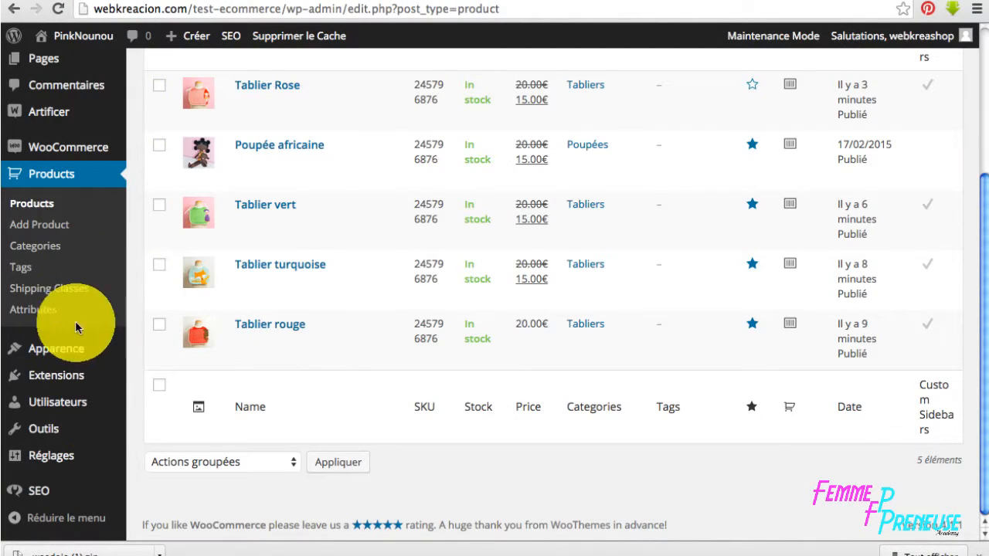
Upload pinknounou-favicon.png from the Test-eboutique folder for the Custom Favicon in the Artificer theme's General Settings
{"action": "left_click", "coordinate": [48, 112]}
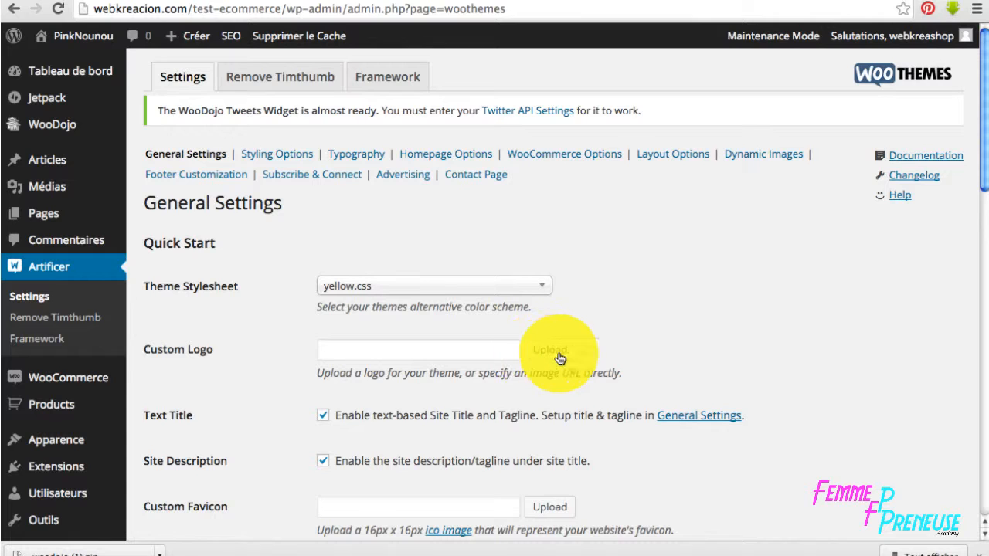
{"action": "scroll", "coordinate": [206, 417], "scroll_direction": "down", "scroll_amount": 1}
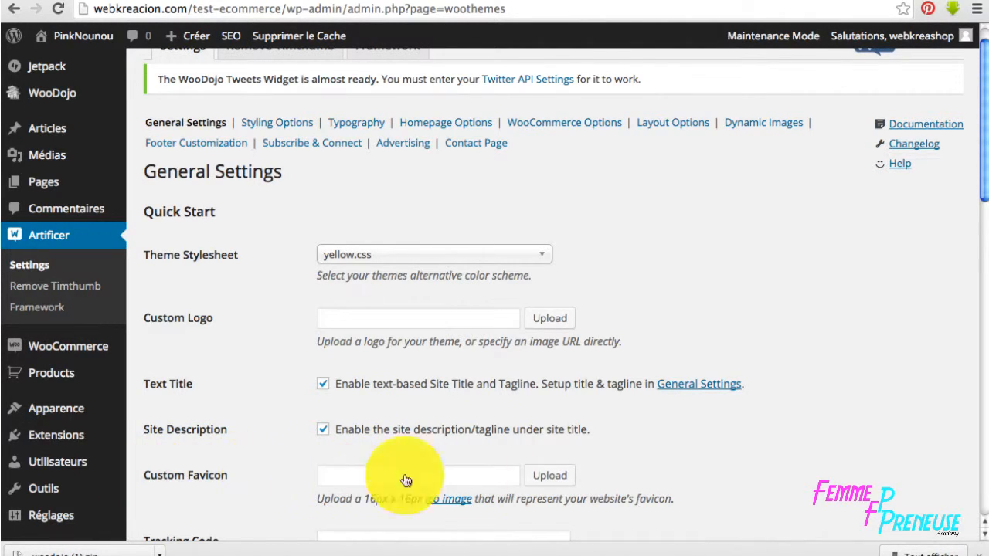
{"action": "left_click", "coordinate": [568, 475]}
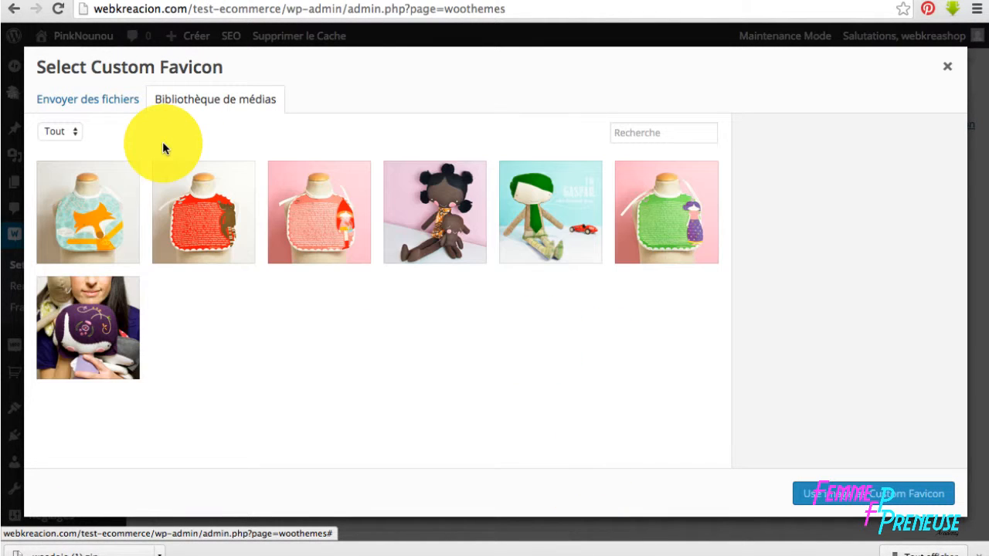
{"action": "left_click", "coordinate": [68, 99]}
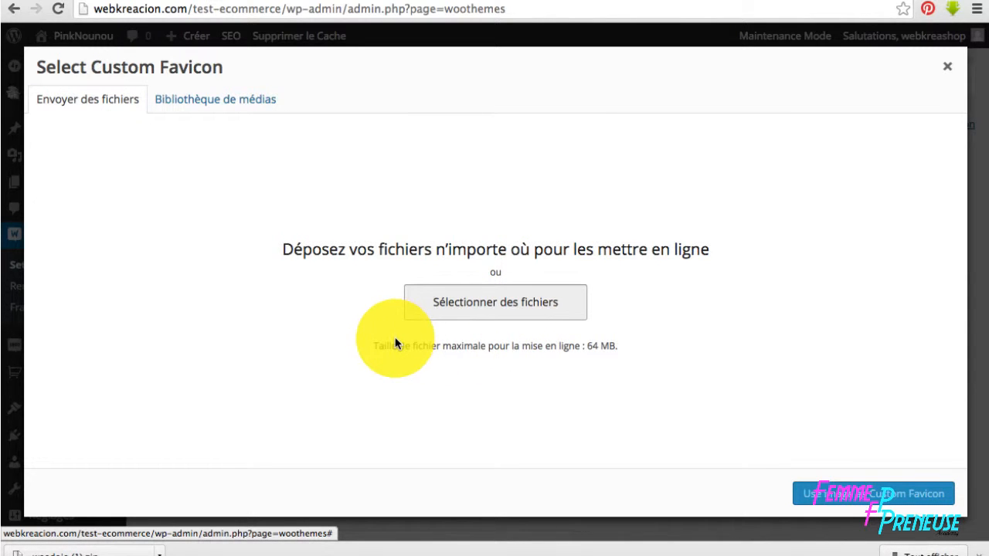
{"action": "left_click", "coordinate": [408, 315]}
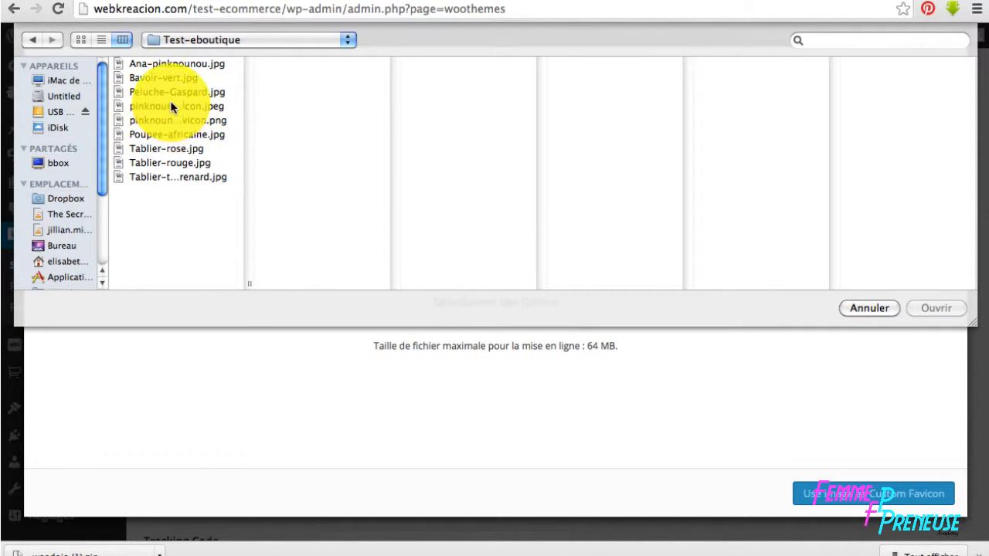
{"action": "left_click", "coordinate": [174, 121]}
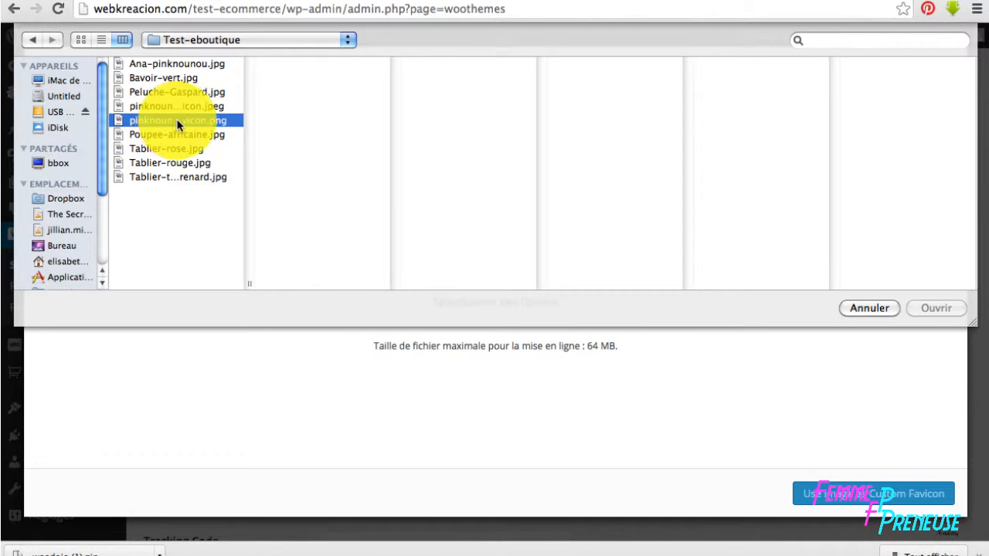
{"action": "left_click", "coordinate": [917, 307]}
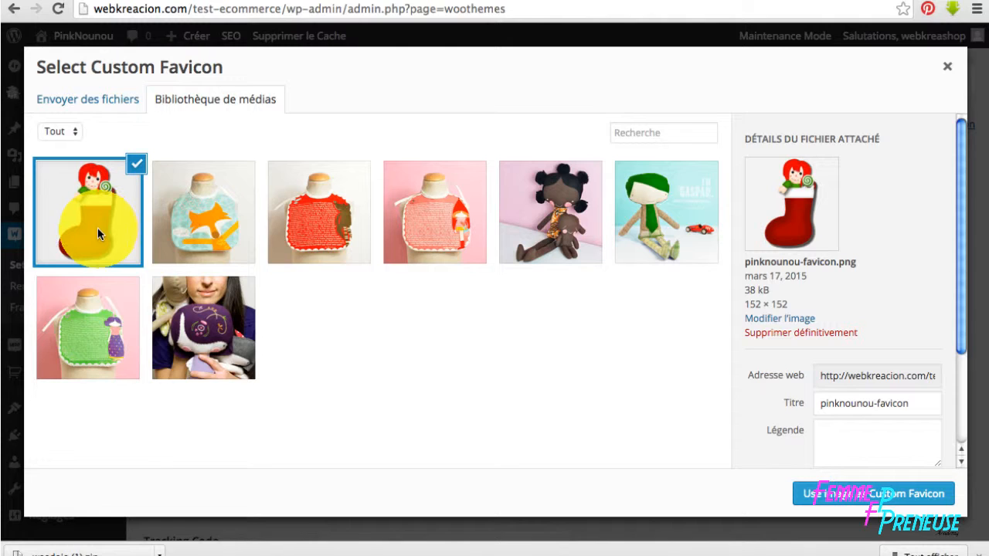
Fill the favicon image's alternative text and description with pinknounou-favicon and use it as the Custom Favicon
{"action": "scroll", "coordinate": [853, 418], "scroll_direction": "down", "scroll_amount": 3}
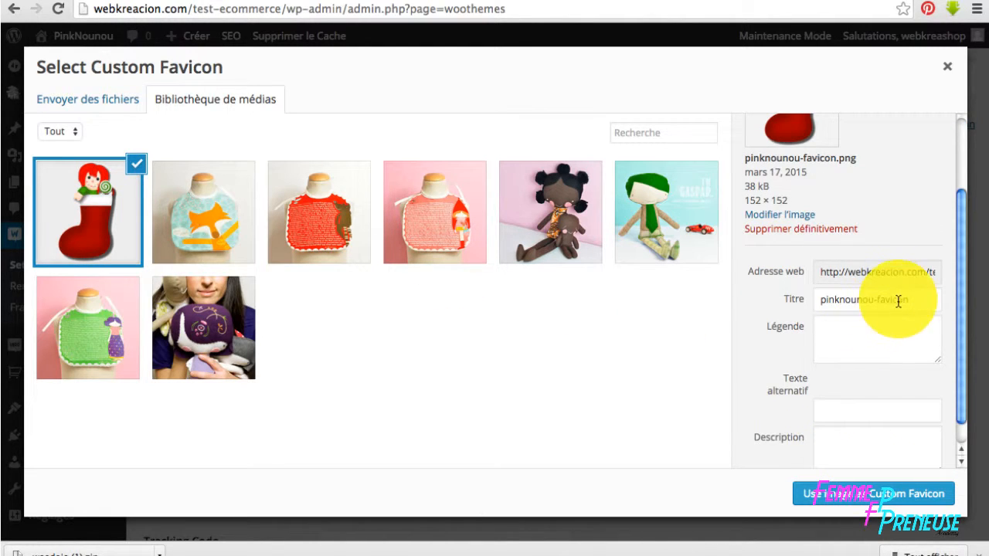
{"action": "left_click_drag", "start_coordinate": [916, 302], "coordinate": [808, 302]}
{"action": "key", "text": "super+c"}
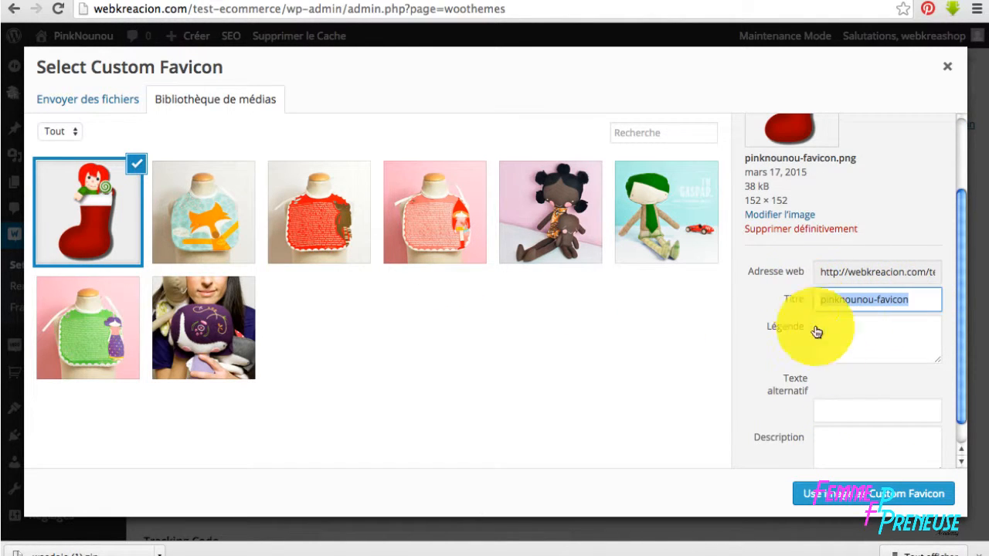
{"action": "left_click", "coordinate": [843, 408]}
{"action": "key", "text": "super+v"}
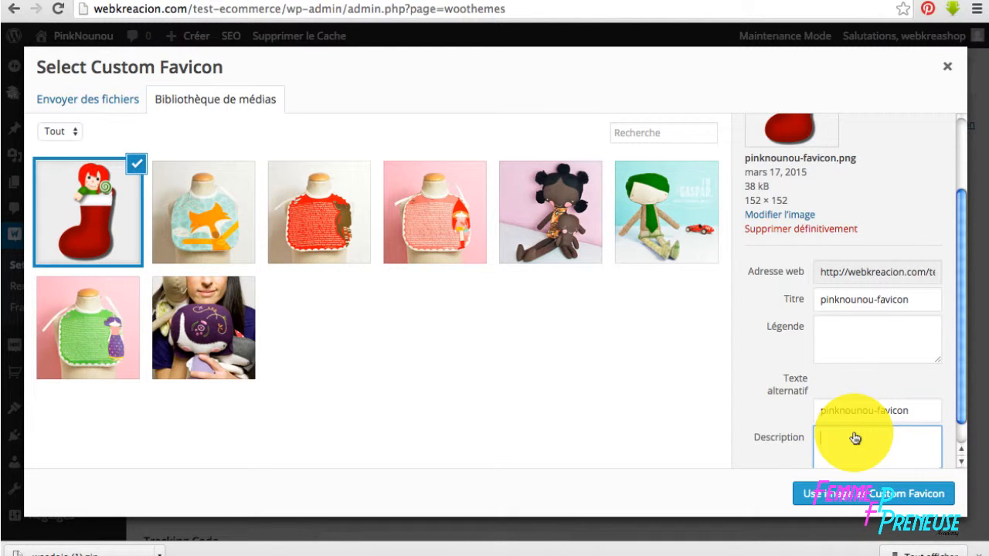
{"action": "key", "text": "super+v"}
{"action": "left_click", "coordinate": [873, 493]}
Review the tracking code, subscription, contact form e-mail and display options in the theme's General Settings
{"action": "scroll", "coordinate": [463, 479], "scroll_direction": "down", "scroll_amount": 3}
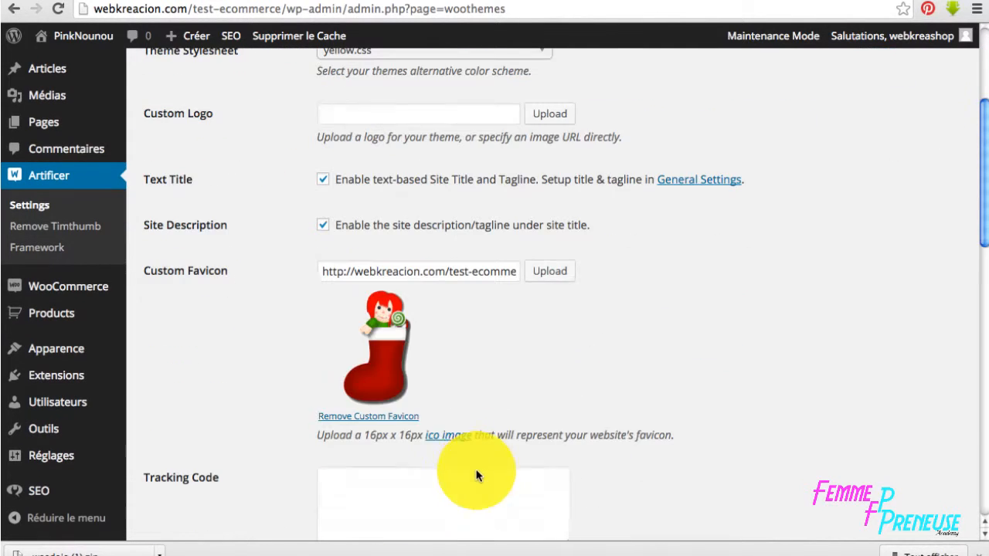
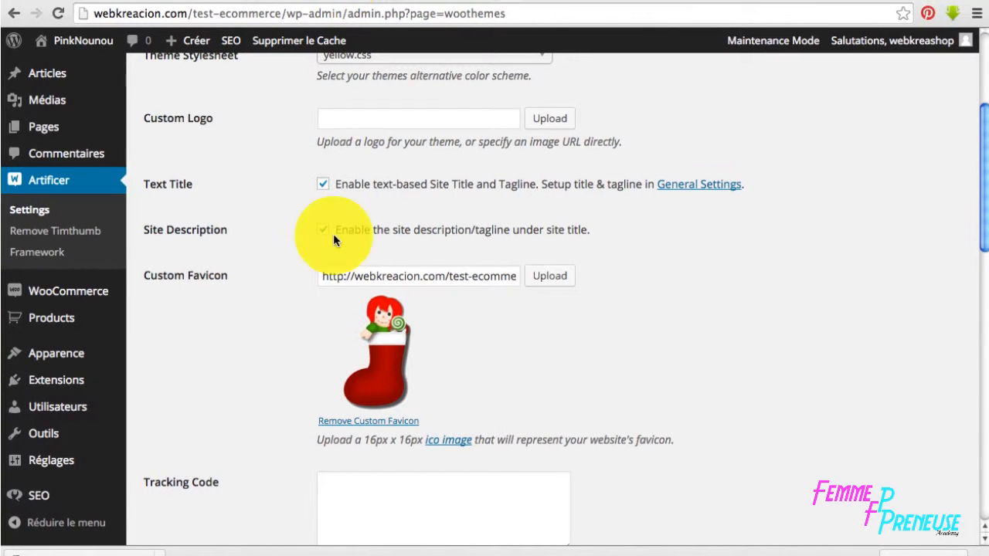
{"action": "scroll", "coordinate": [495, 370], "scroll_direction": "down", "scroll_amount": 5}
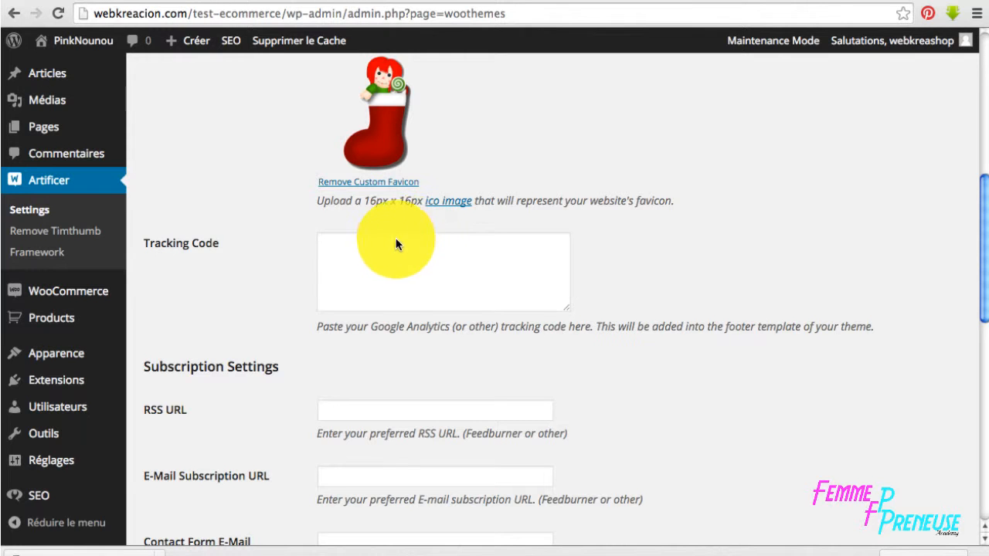
{"action": "scroll", "coordinate": [396, 257], "scroll_direction": "down", "scroll_amount": 3}
{"action": "left_click", "coordinate": [419, 372]}
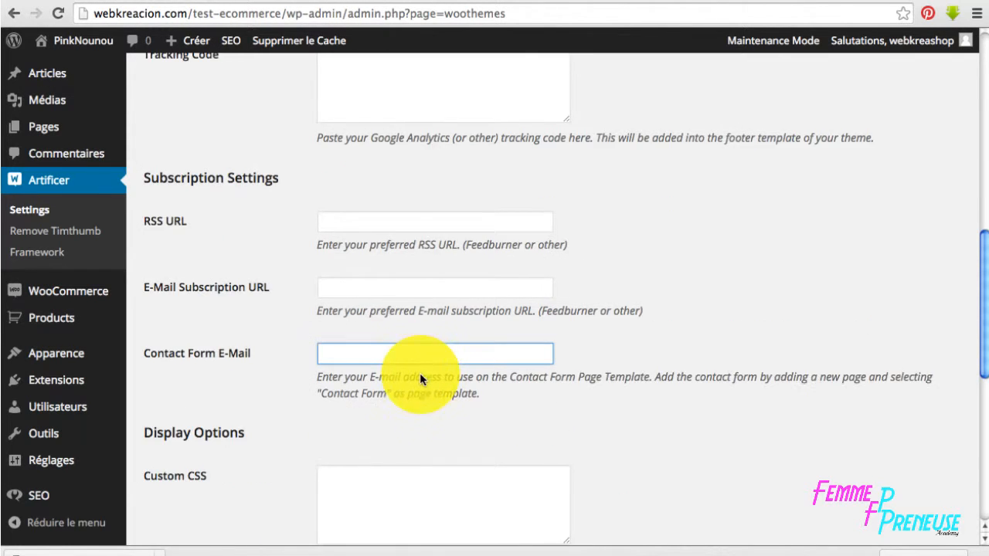
{"action": "scroll", "coordinate": [419, 372], "scroll_direction": "down", "scroll_amount": 2}
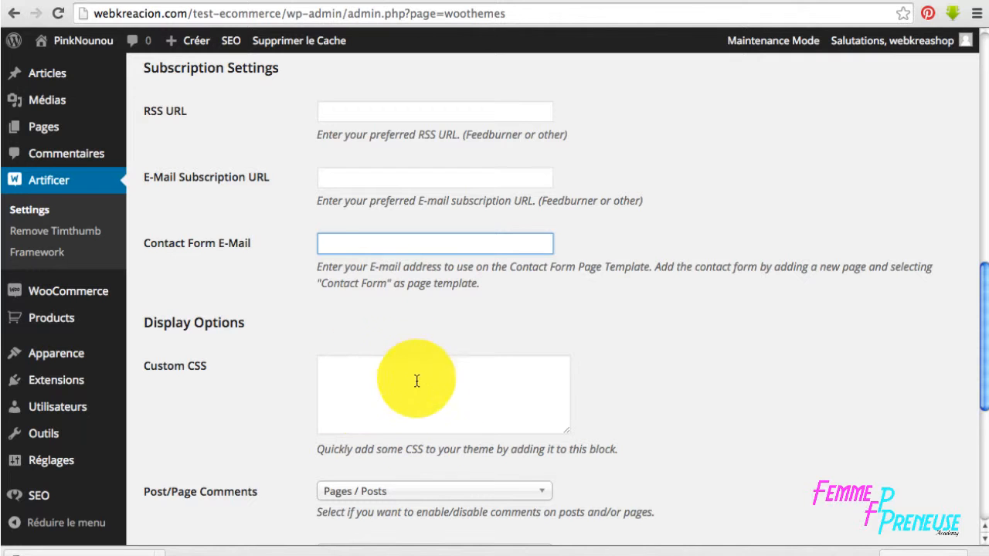
{"action": "scroll", "coordinate": [469, 426], "scroll_direction": "down", "scroll_amount": 3}
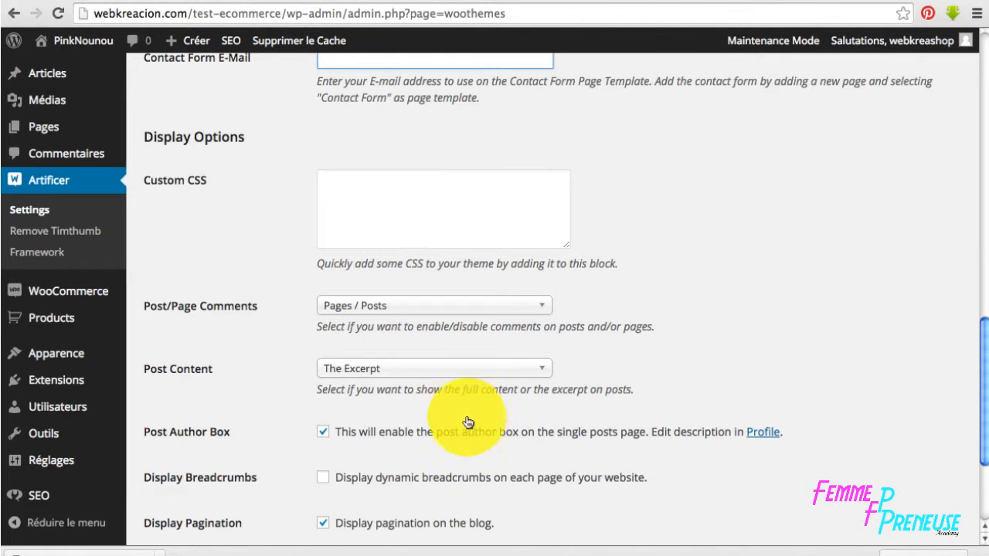
{"action": "scroll", "coordinate": [467, 391], "scroll_direction": "down", "scroll_amount": 2}
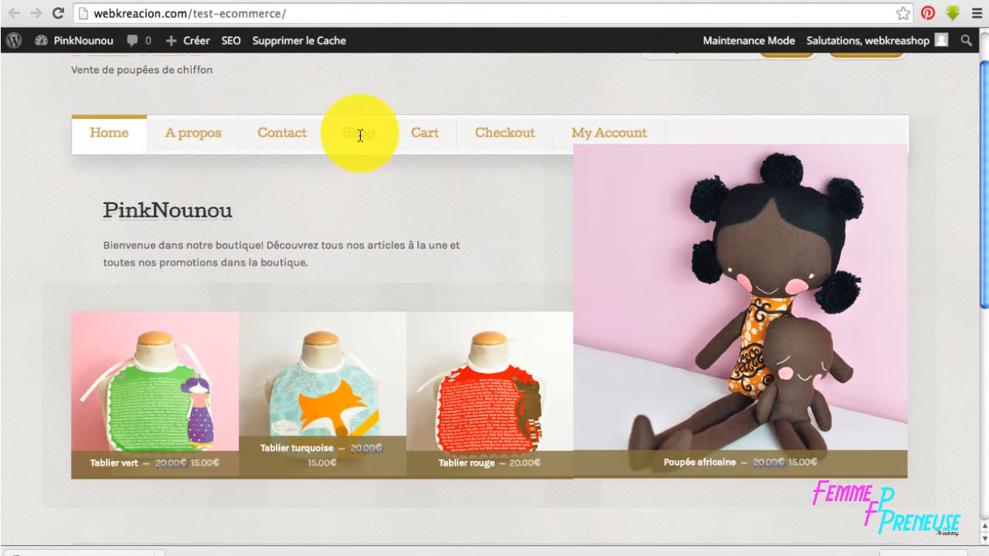
Open the post "Comment fabriquer une poupée de chiffon ?" from the shop's homepage and examine its author box
{"action": "scroll", "coordinate": [428, 277], "scroll_direction": "down", "scroll_amount": 5}
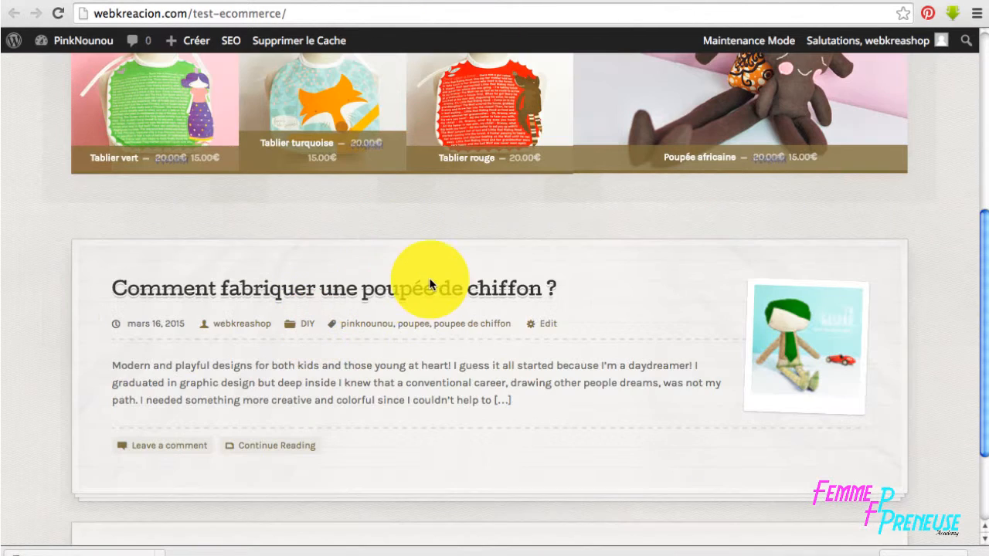
{"action": "left_click", "coordinate": [421, 291]}
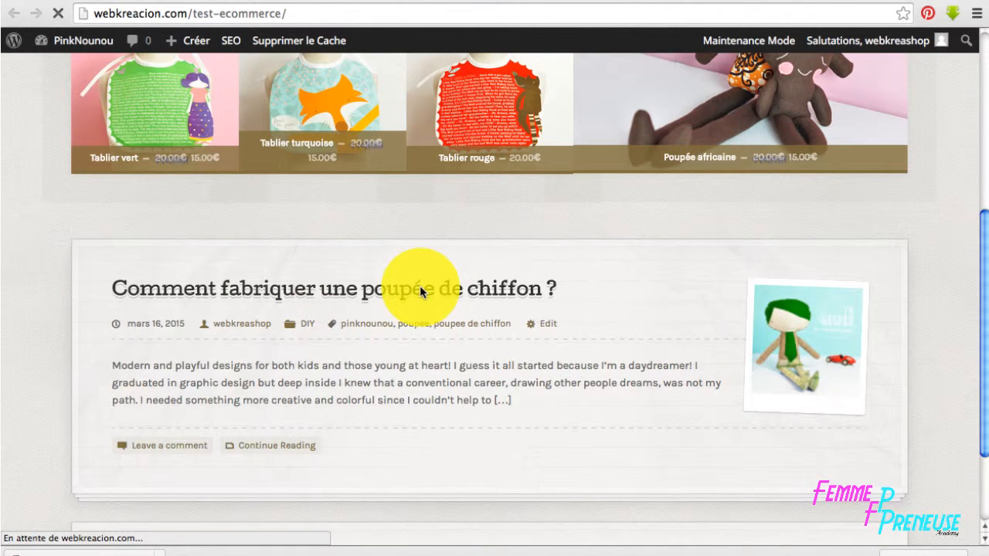
{"action": "scroll", "coordinate": [466, 324], "scroll_direction": "down", "scroll_amount": 6}
{"action": "scroll", "coordinate": [474, 322], "scroll_direction": "down", "scroll_amount": 4}
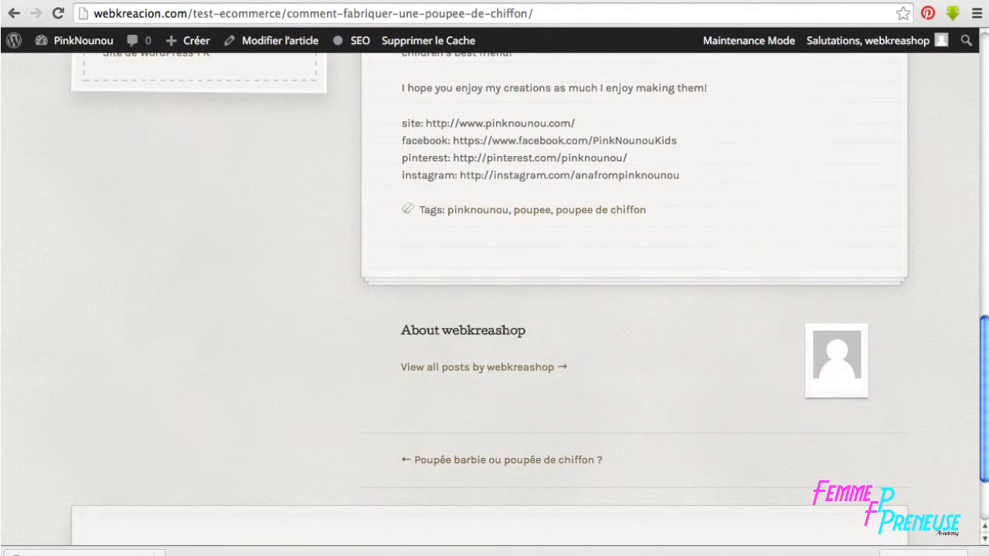
Return to the Artificer theme's General Settings and save the modifications
{"action": "left_click", "coordinate": [109, 0]}
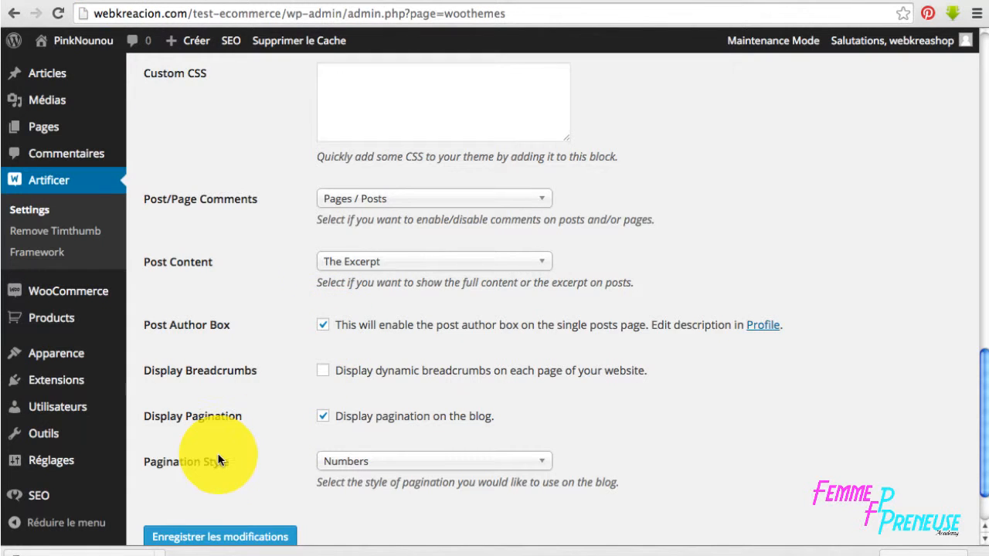
{"action": "scroll", "coordinate": [224, 459], "scroll_direction": "down", "scroll_amount": 2}
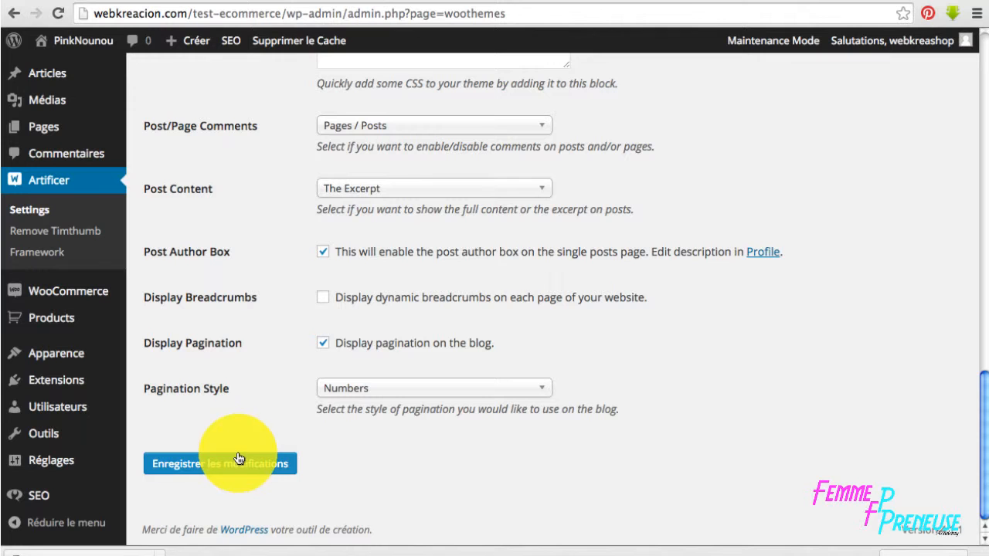
{"action": "left_click", "coordinate": [254, 464]}
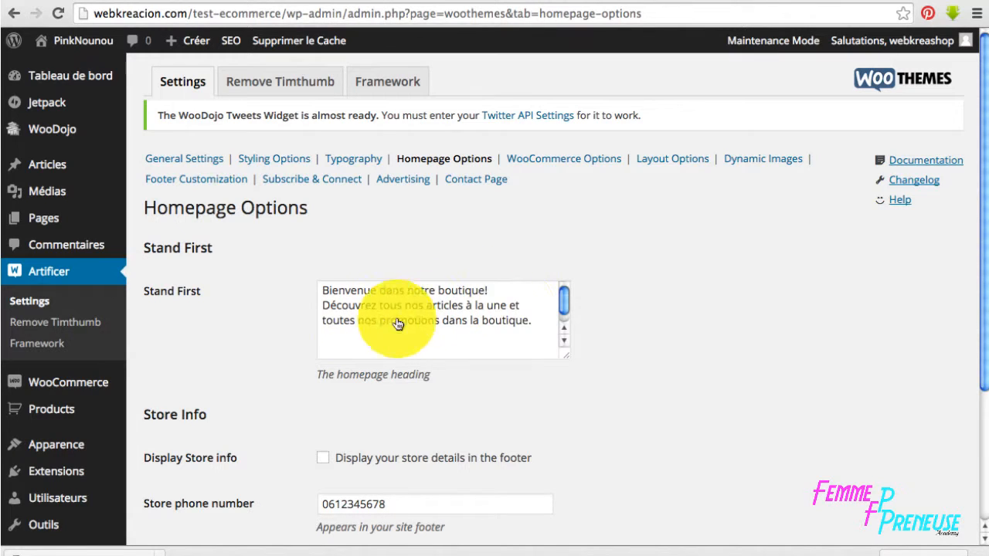
Add a <br> tag at the end of the Stand First text in the theme's Homepage Options
{"action": "left_click", "coordinate": [492, 342]}
{"action": "scroll", "coordinate": [487, 344], "scroll_direction": "down", "scroll_amount": 3}
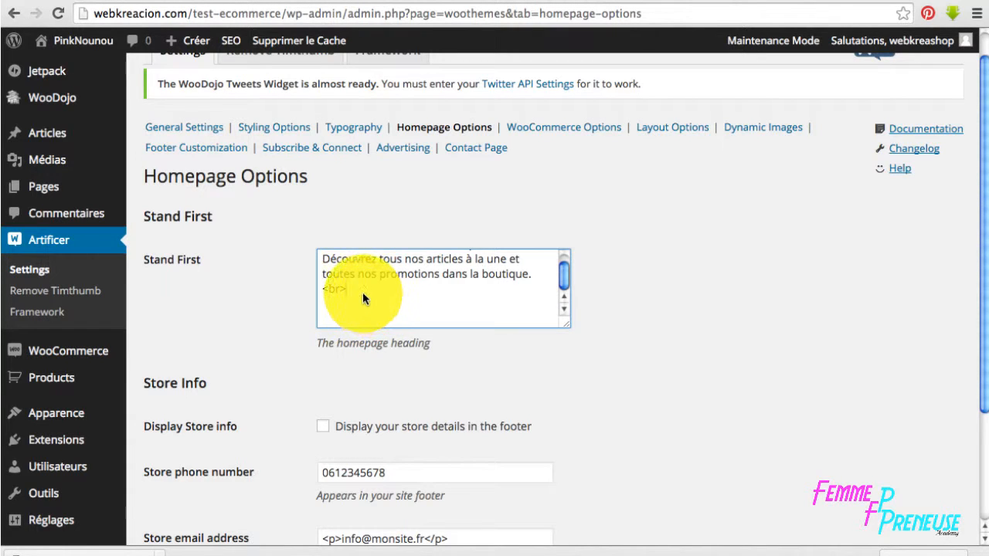
{"action": "scroll", "coordinate": [363, 363], "scroll_direction": "down", "scroll_amount": 4}
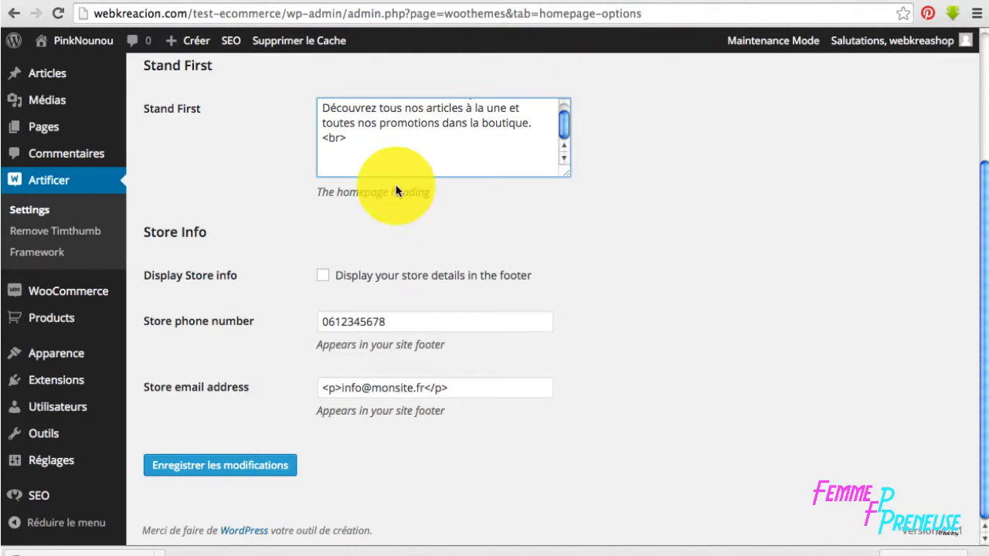
Enable the display of store details in the Homepage Options, save the modifications and examine the phone and e-mail boxes on the shop's homepage
{"action": "left_click", "coordinate": [323, 277]}
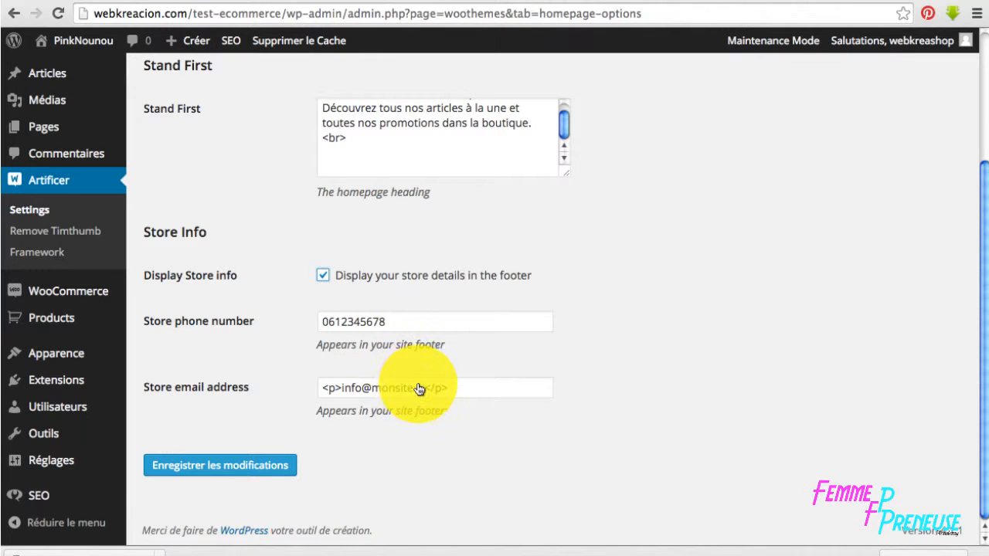
{"action": "left_click", "coordinate": [214, 473]}
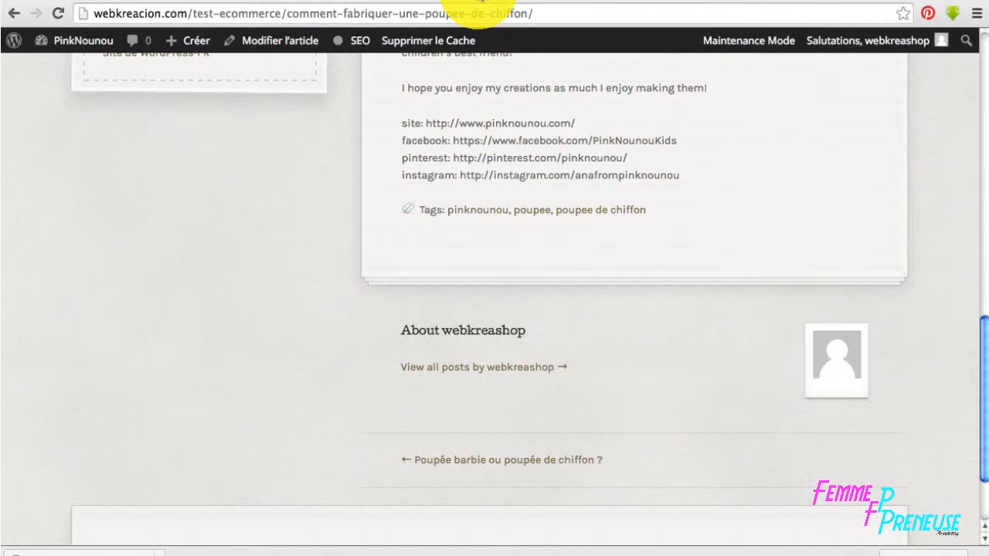
{"action": "scroll", "coordinate": [496, 304], "scroll_direction": "up", "scroll_amount": 10}
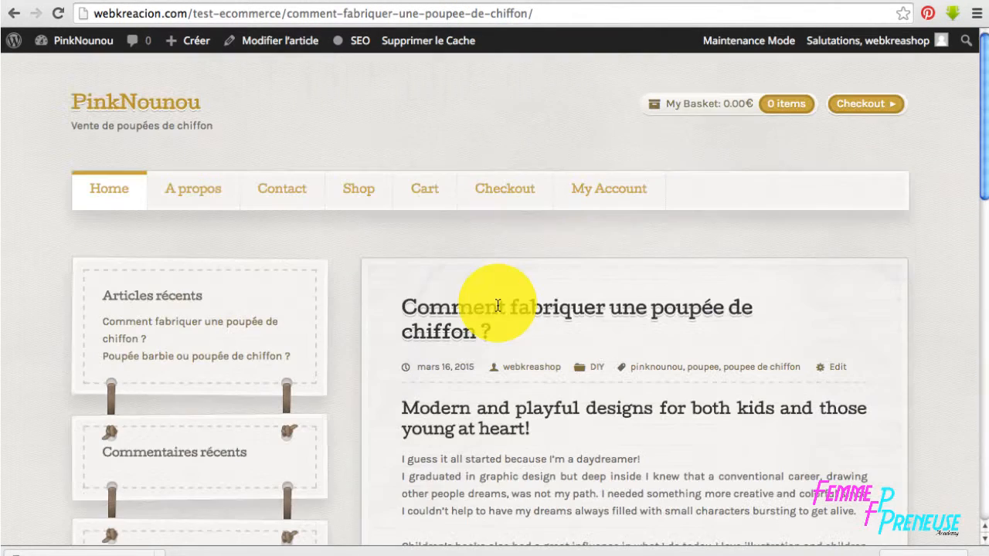
{"action": "left_click", "coordinate": [119, 192]}
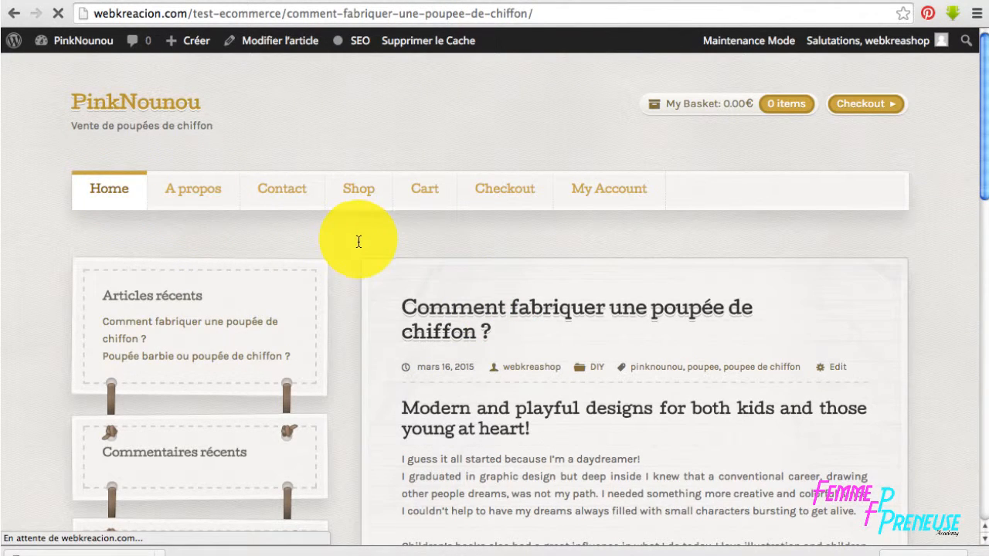
{"action": "scroll", "coordinate": [361, 241], "scroll_direction": "down", "scroll_amount": 3}
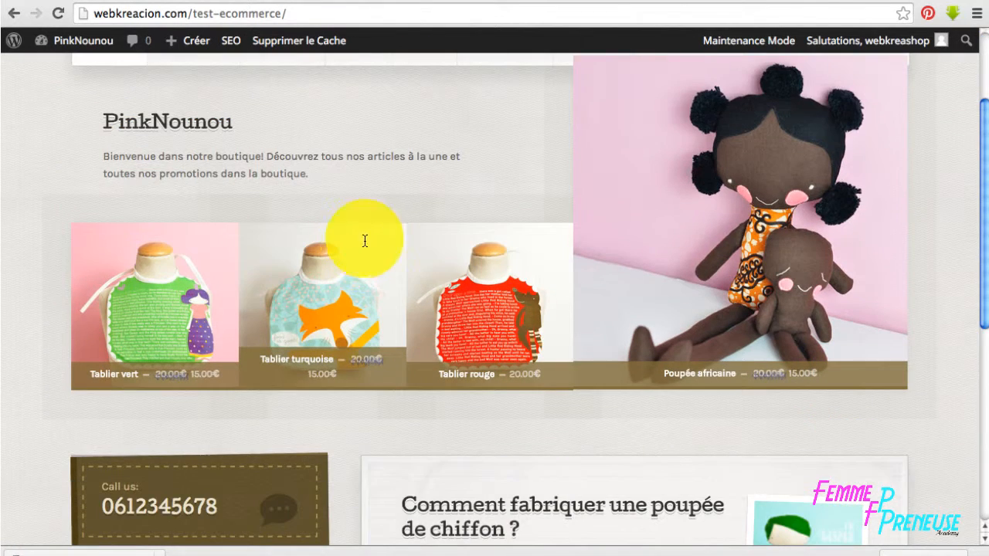
{"action": "scroll", "coordinate": [690, 231], "scroll_direction": "down", "scroll_amount": 3}
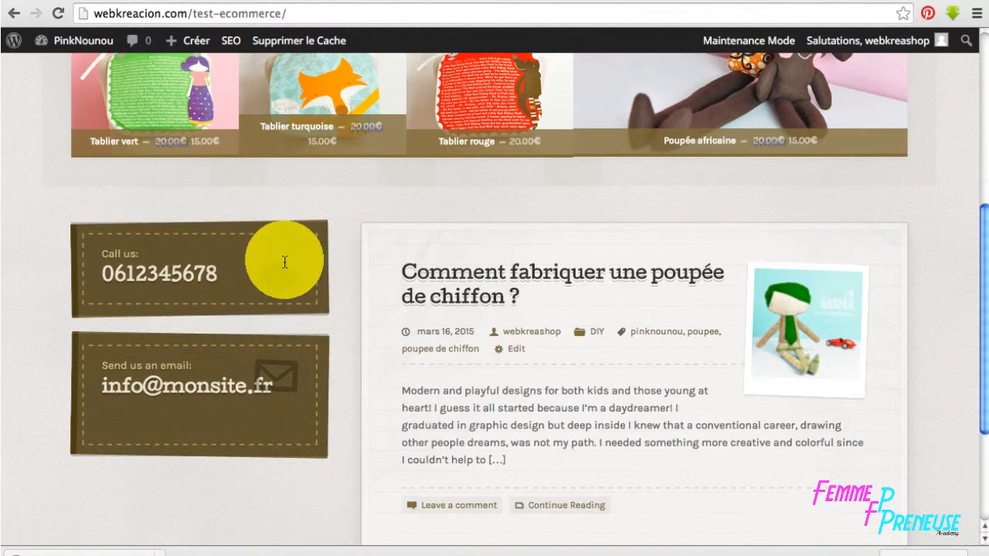
{"action": "scroll", "coordinate": [647, 309], "scroll_direction": "down", "scroll_amount": 1}
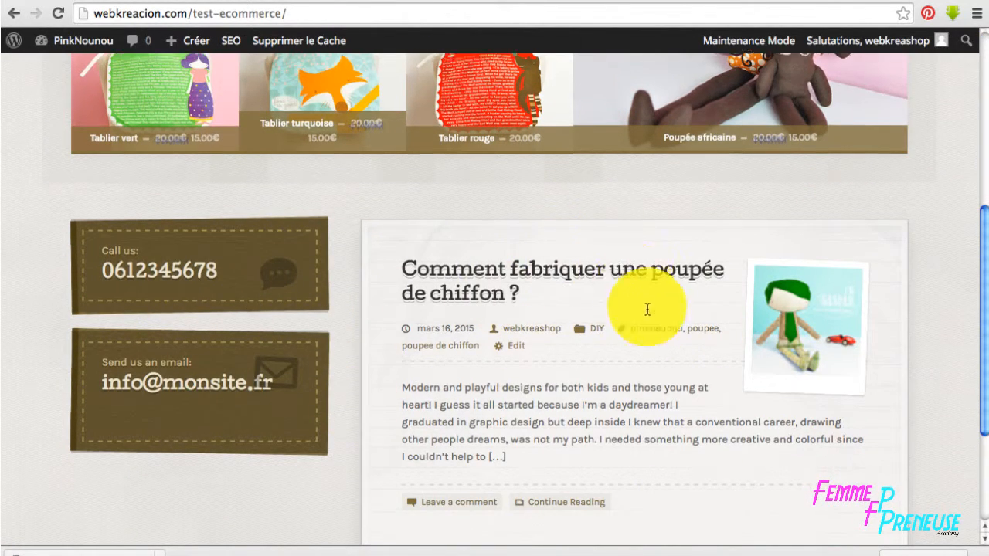
{"action": "scroll", "coordinate": [647, 309], "scroll_direction": "down", "scroll_amount": 3}
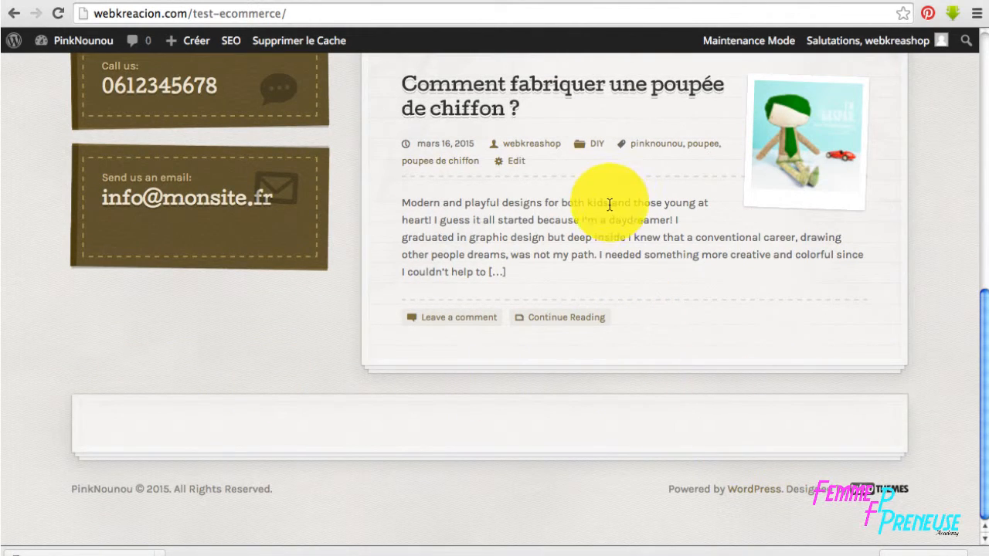
{"action": "scroll", "coordinate": [609, 205], "scroll_direction": "up", "scroll_amount": 7}
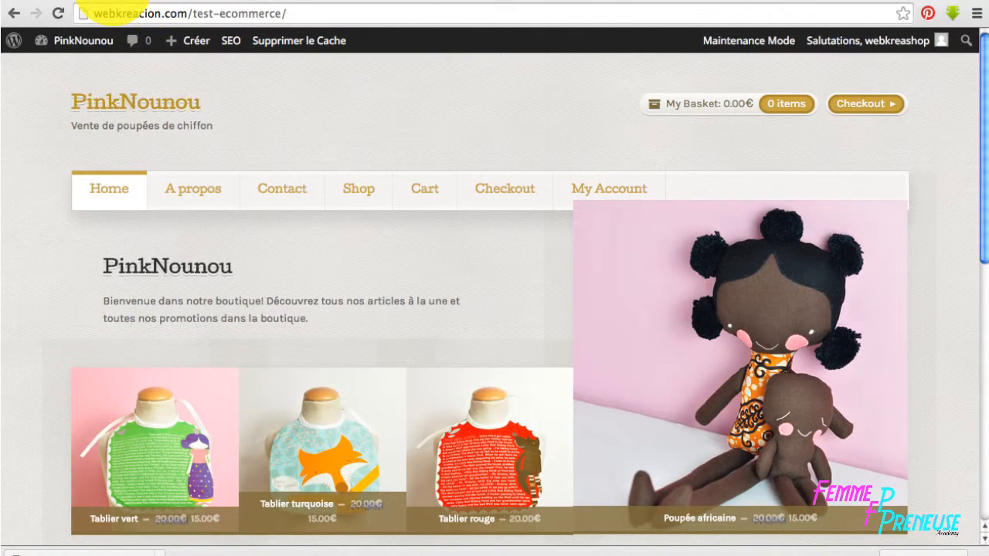
Disable the display of store details in the Homepage Options, save the modifications and check the reloaded shop homepage
{"action": "left_click", "coordinate": [99, 4]}
{"action": "left_click", "coordinate": [250, 461]}
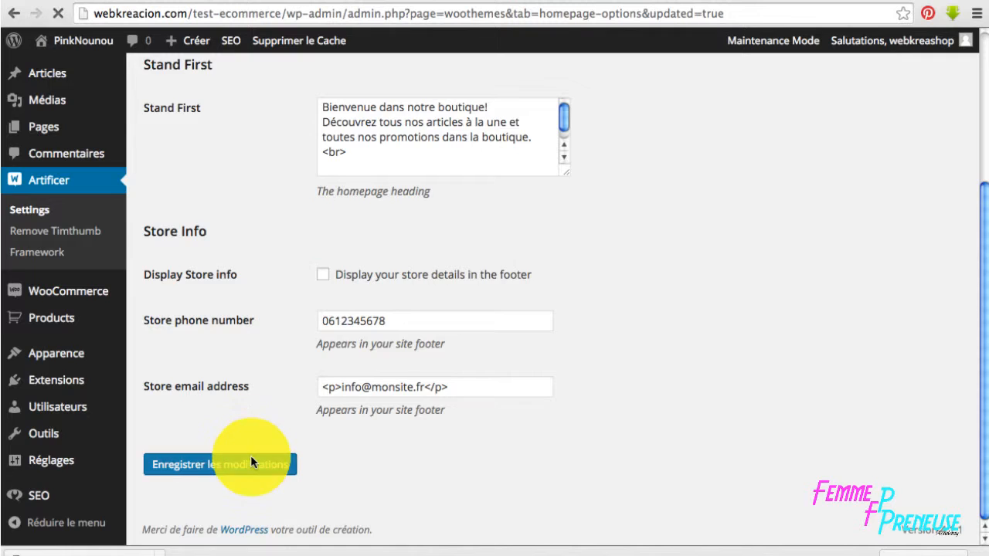
{"action": "left_click", "coordinate": [478, 1]}
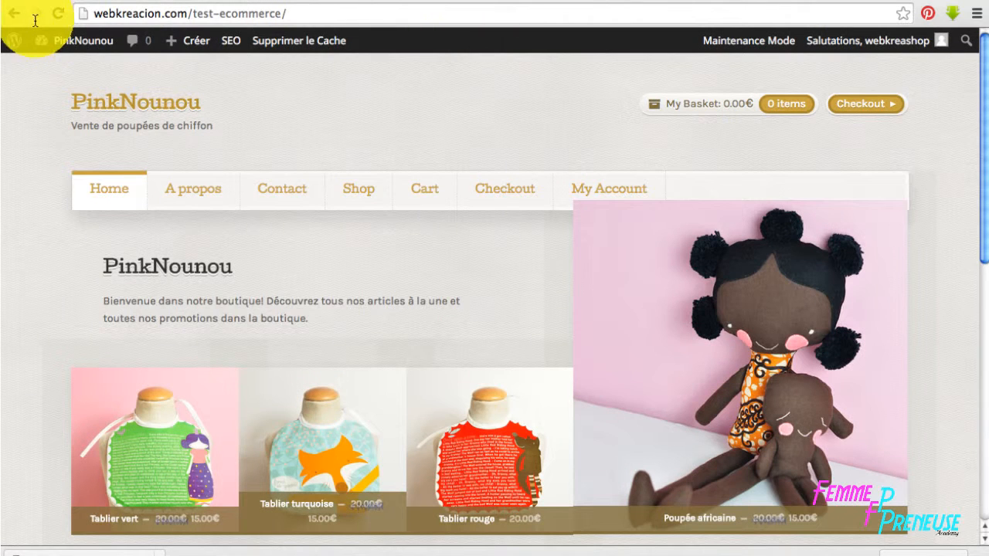
{"action": "left_click", "coordinate": [60, 15]}
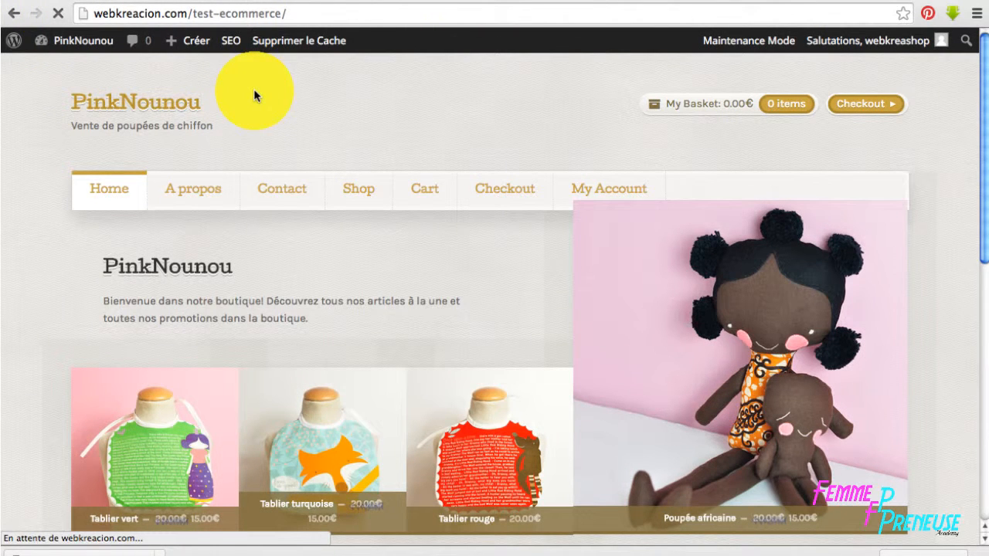
{"action": "scroll", "coordinate": [502, 205], "scroll_direction": "down", "scroll_amount": 5}
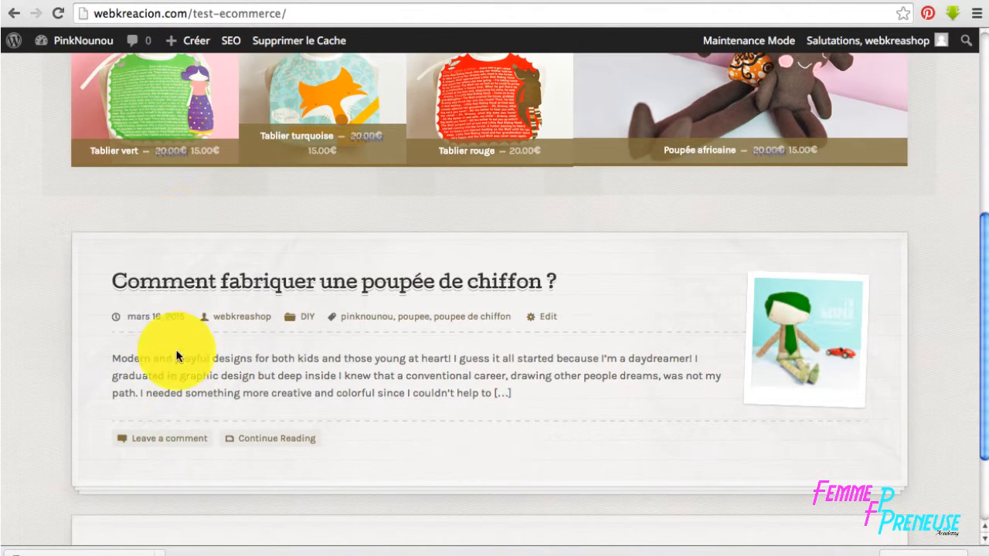
{"action": "scroll", "coordinate": [471, 409], "scroll_direction": "down", "scroll_amount": 3}
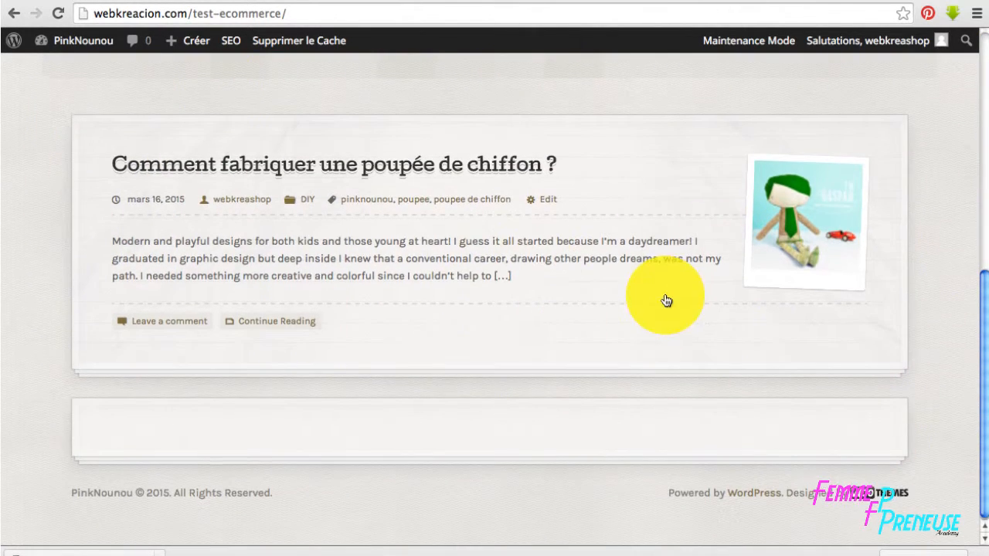
{"action": "scroll", "coordinate": [666, 301], "scroll_direction": "up", "scroll_amount": 10}
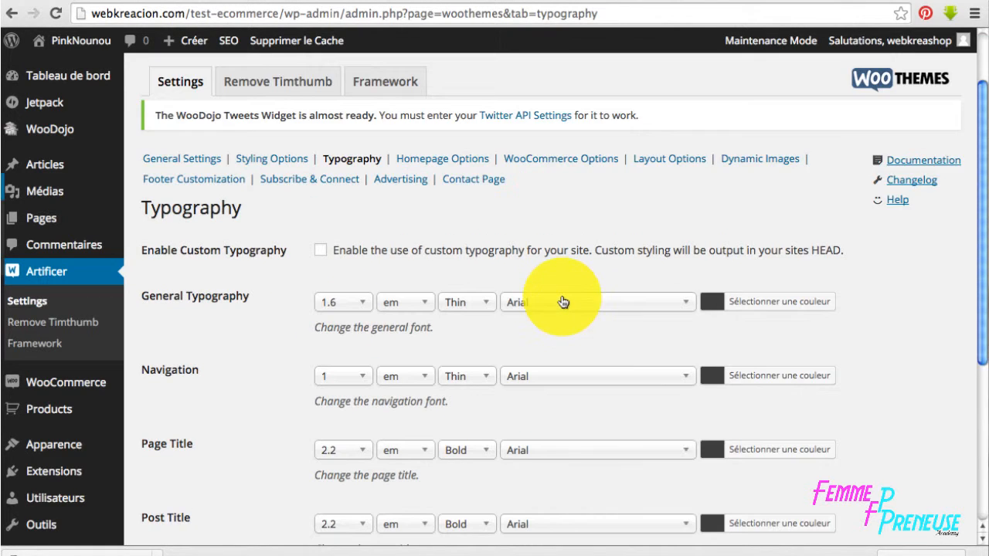
Review the theme's Typography settings and the background, link and button colour settings in Styling Options
{"action": "scroll", "coordinate": [568, 224], "scroll_direction": "down", "scroll_amount": 2}
{"action": "scroll", "coordinate": [575, 451], "scroll_direction": "down", "scroll_amount": 4}
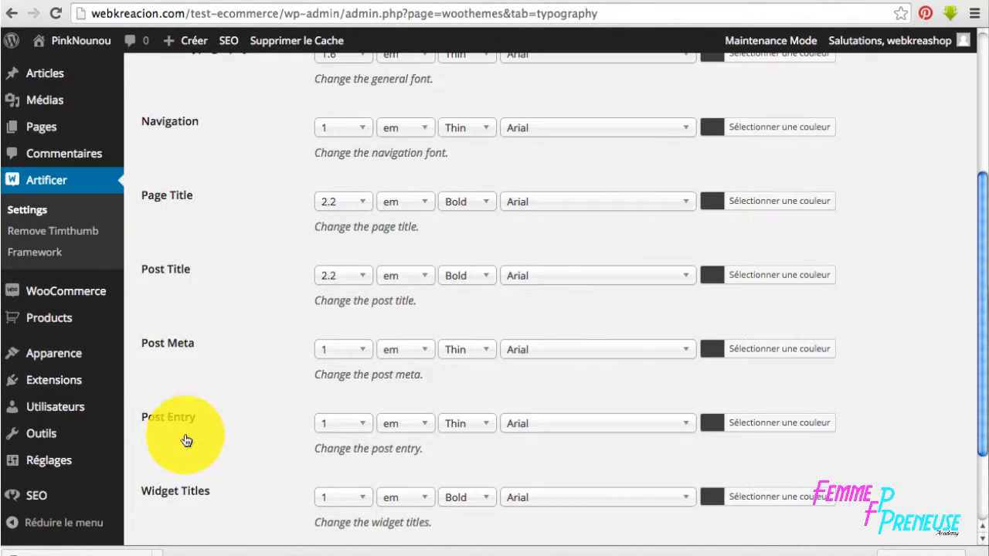
{"action": "scroll", "coordinate": [204, 224], "scroll_direction": "up", "scroll_amount": 5}
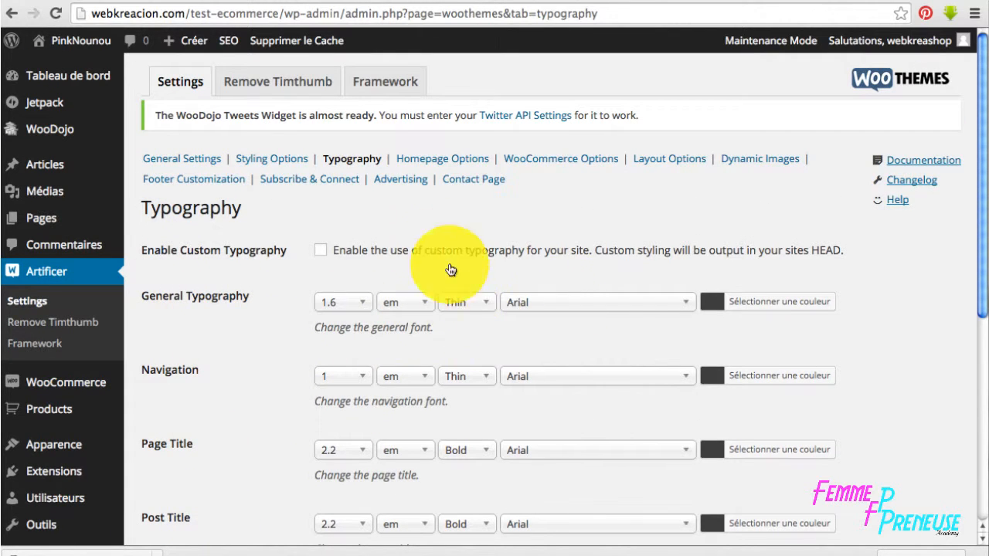
{"action": "left_click", "coordinate": [278, 159]}
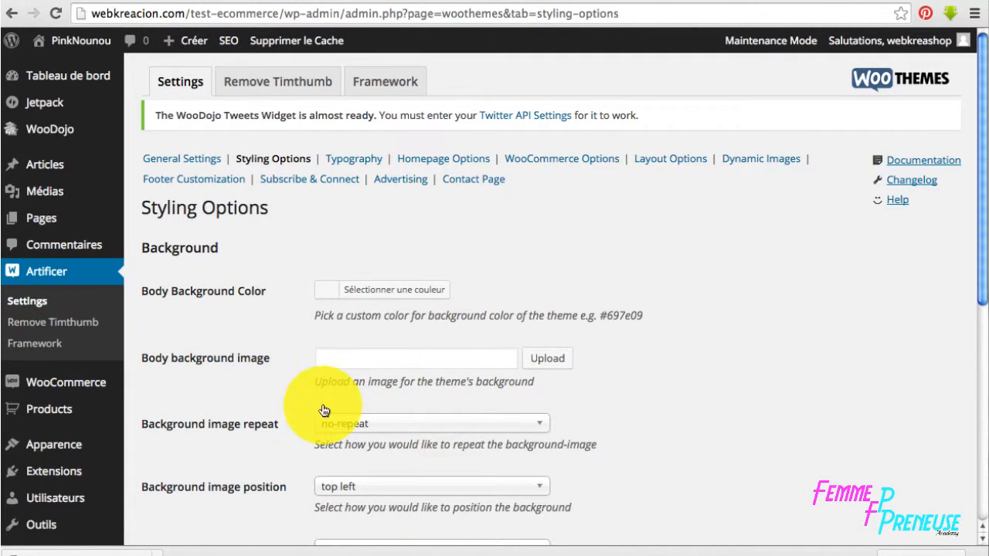
{"action": "scroll", "coordinate": [324, 410], "scroll_direction": "down", "scroll_amount": 1}
{"action": "scroll", "coordinate": [324, 410], "scroll_direction": "down", "scroll_amount": 10}
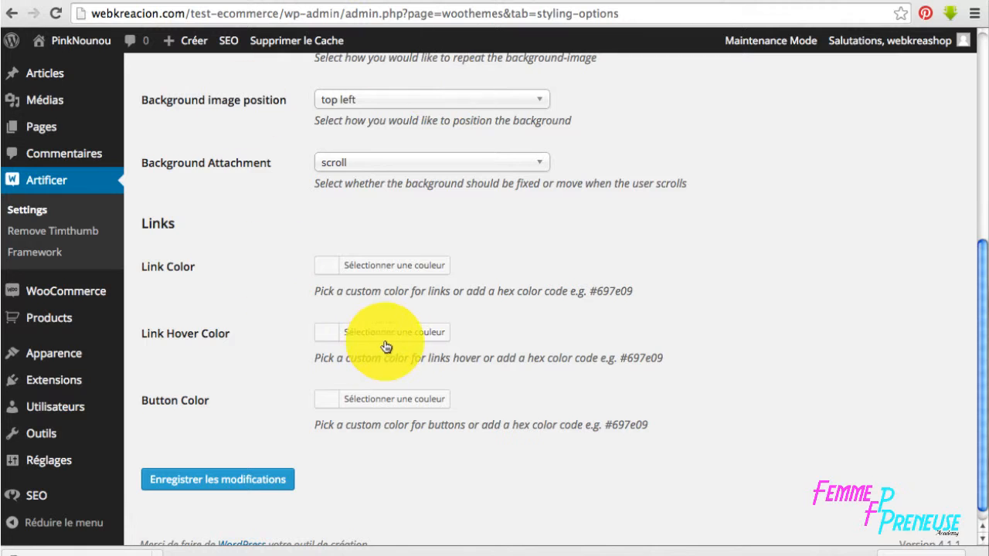
{"action": "scroll", "coordinate": [515, 243], "scroll_direction": "up", "scroll_amount": 3}
{"action": "scroll", "coordinate": [515, 243], "scroll_direction": "up", "scroll_amount": 3}
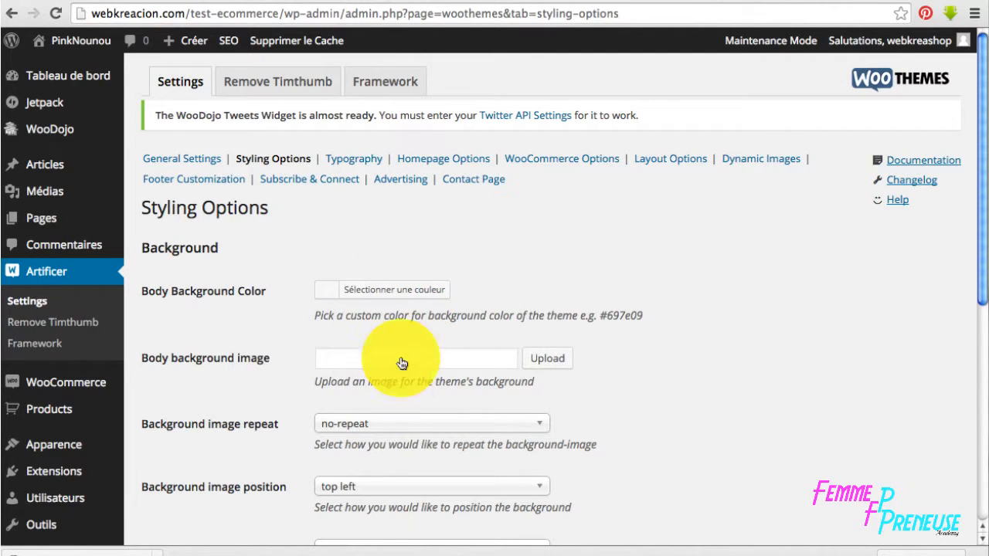
Set 4 products per page and enable full-width shop pages in the theme's WooCommerce Options, and save the modifications
{"action": "left_click", "coordinate": [555, 161]}
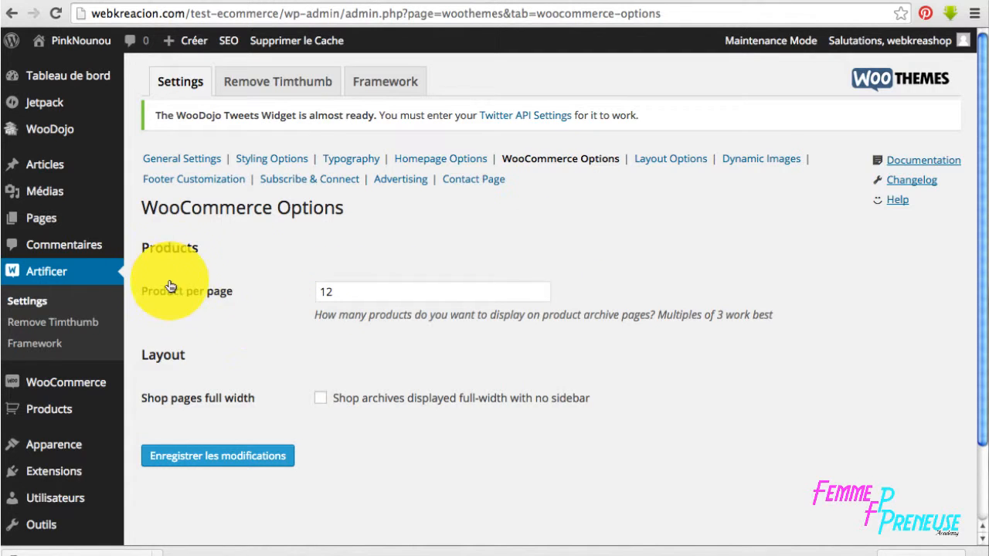
{"action": "left_click", "coordinate": [331, 297]}
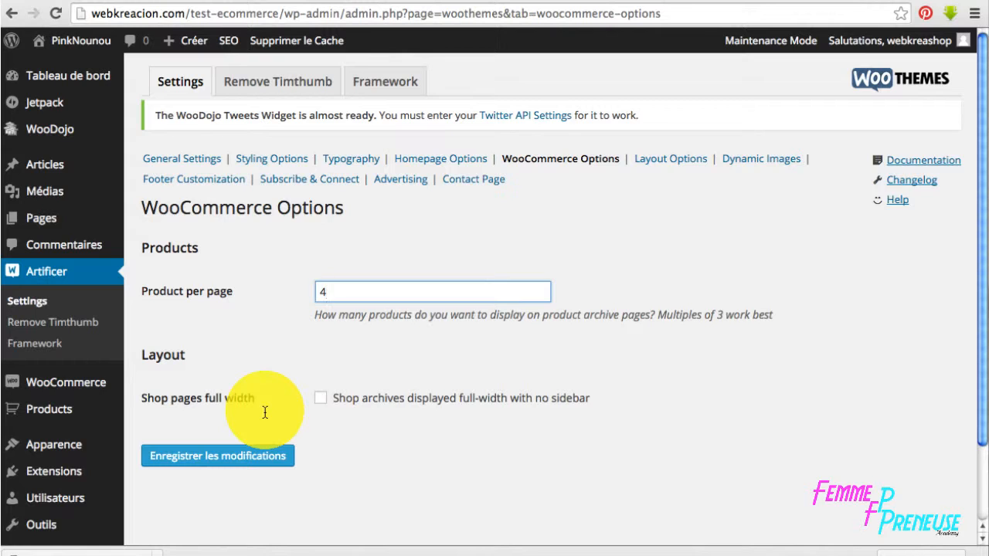
{"action": "left_click", "coordinate": [320, 399]}
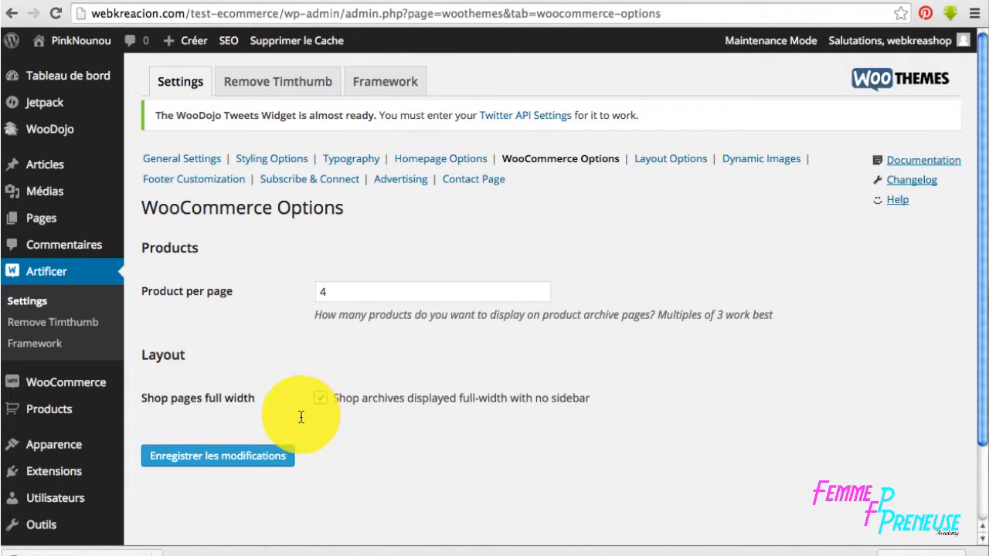
{"action": "left_click", "coordinate": [214, 455]}
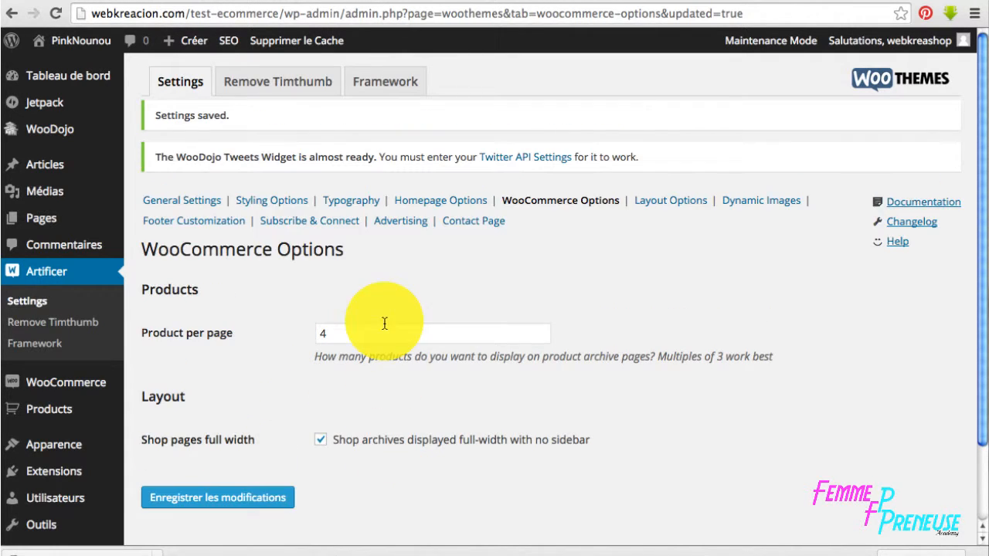
Review the theme's Layout Options and the contact information and map settings of its Contact Page section
{"action": "left_click", "coordinate": [661, 198]}
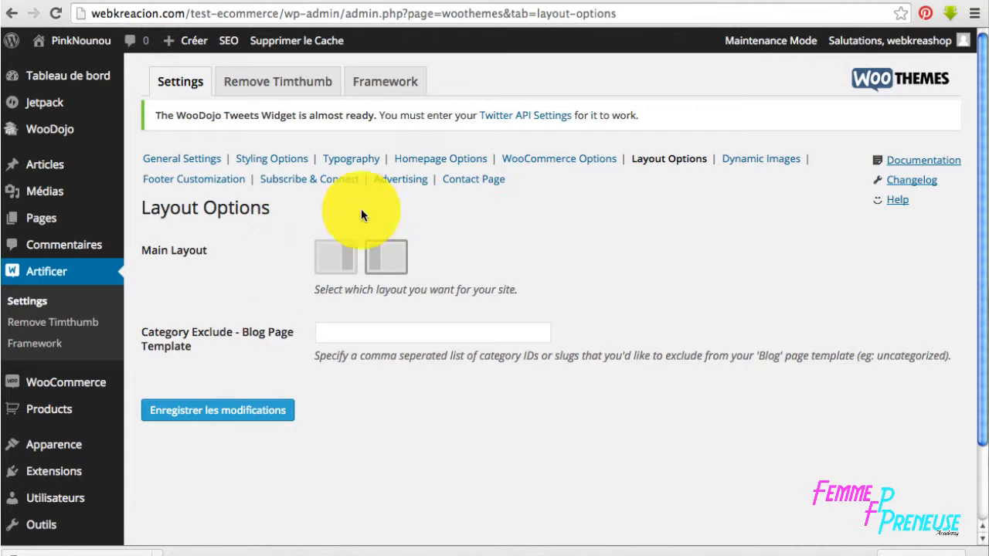
{"action": "left_click", "coordinate": [473, 179]}
{"action": "scroll", "coordinate": [630, 247], "scroll_direction": "down", "scroll_amount": 1}
{"action": "scroll", "coordinate": [630, 242], "scroll_direction": "down", "scroll_amount": 2}
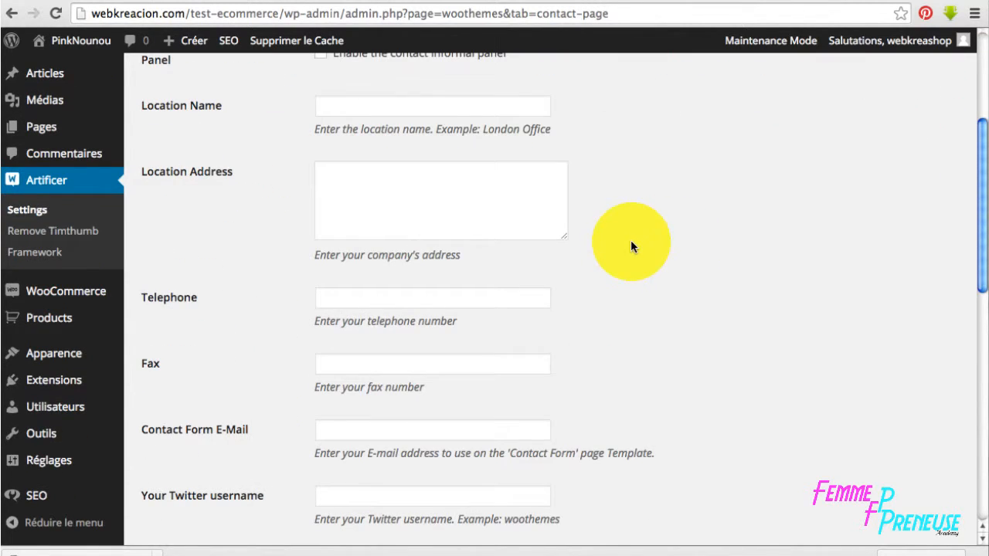
{"action": "scroll", "coordinate": [672, 248], "scroll_direction": "up", "scroll_amount": 2}
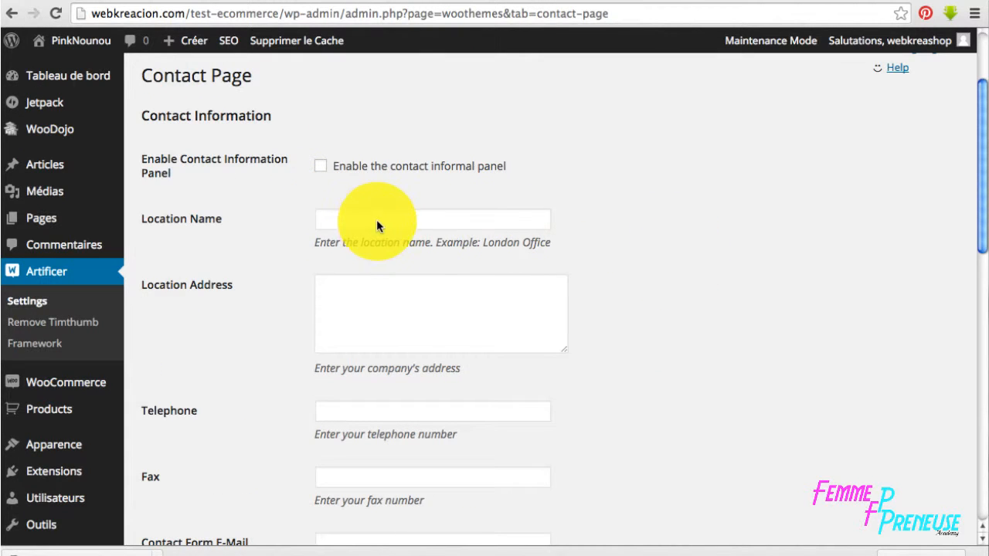
{"action": "scroll", "coordinate": [387, 308], "scroll_direction": "down", "scroll_amount": 1}
{"action": "scroll", "coordinate": [387, 308], "scroll_direction": "down", "scroll_amount": 5}
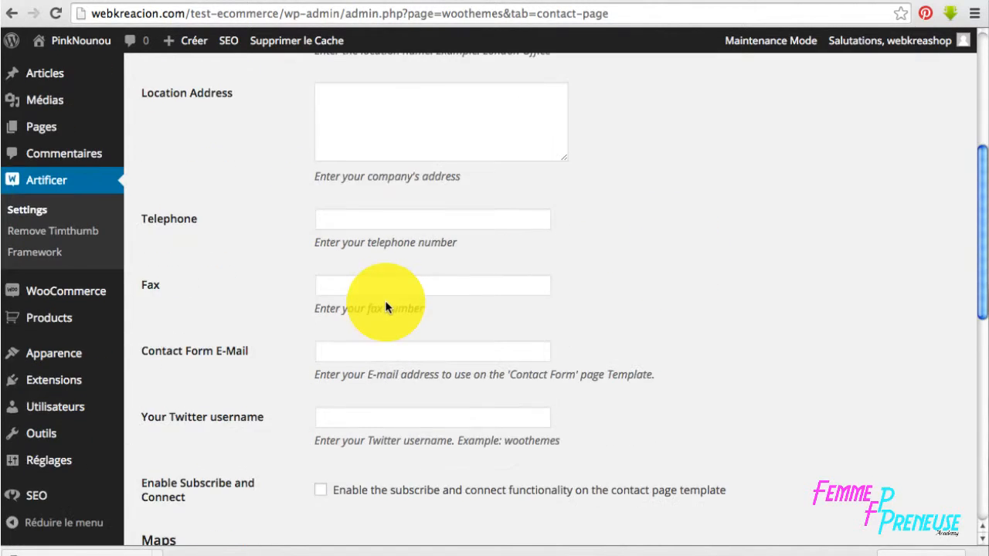
{"action": "scroll", "coordinate": [386, 308], "scroll_direction": "down", "scroll_amount": 2}
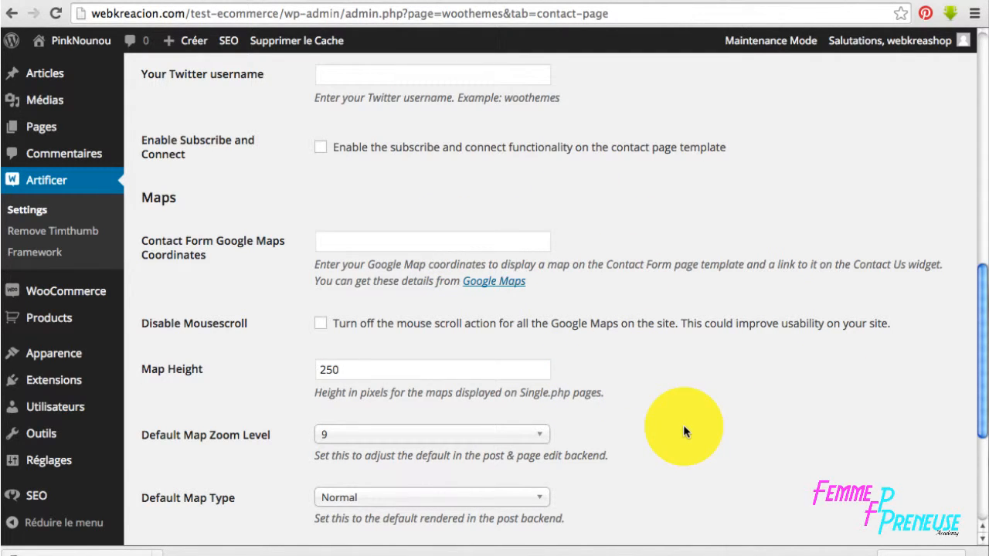
{"action": "scroll", "coordinate": [683, 424], "scroll_direction": "down", "scroll_amount": 1}
{"action": "scroll", "coordinate": [682, 424], "scroll_direction": "down", "scroll_amount": 2}
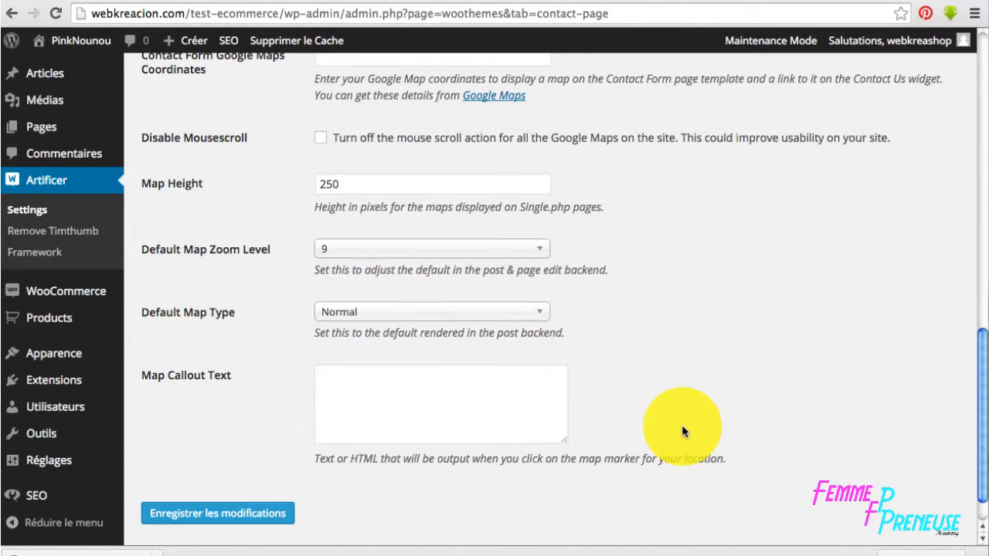
{"action": "left_click", "coordinate": [275, 524]}
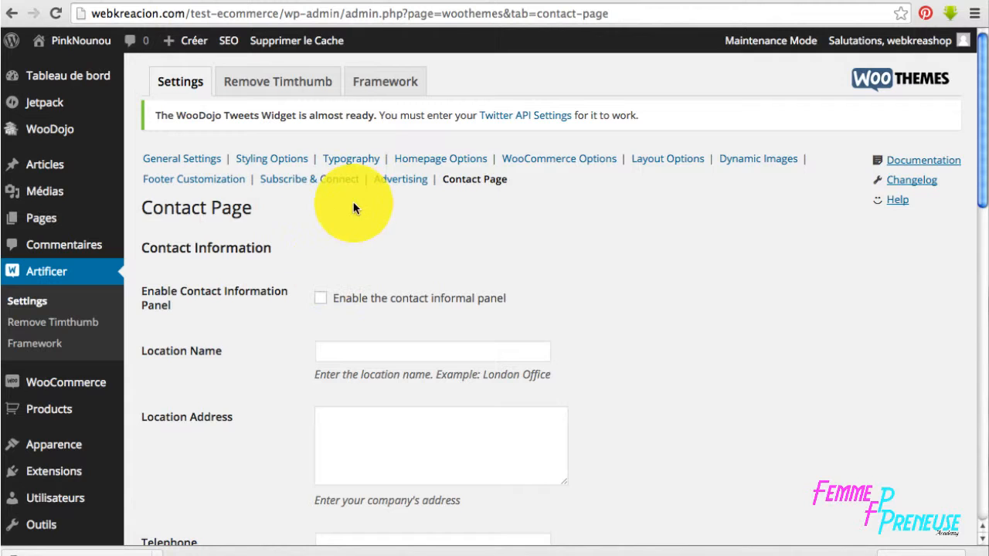
In the Footer Customization settings, enter the left custom text "1er bas de page" and the right custom text "2e bas de page"
{"action": "left_click", "coordinate": [190, 178]}
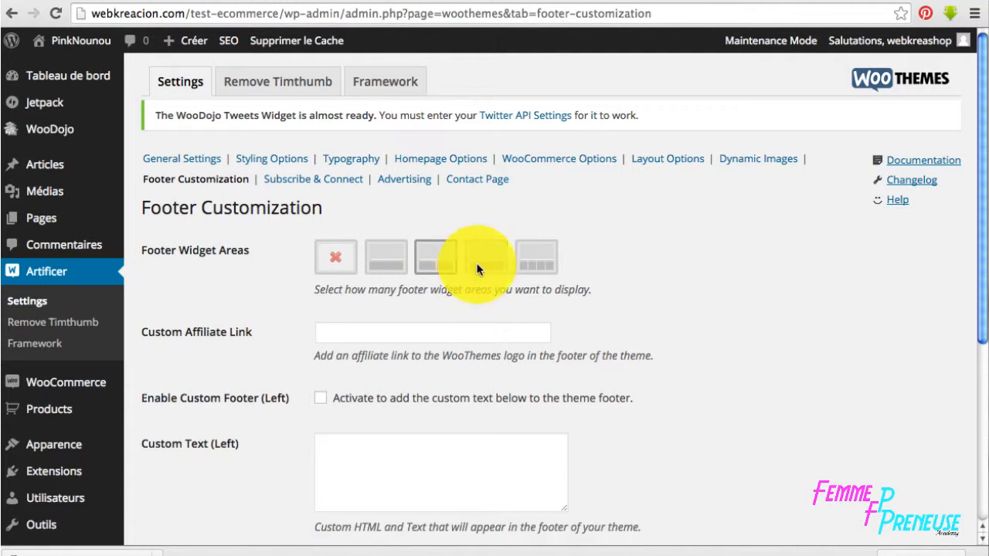
{"action": "left_click", "coordinate": [335, 261]}
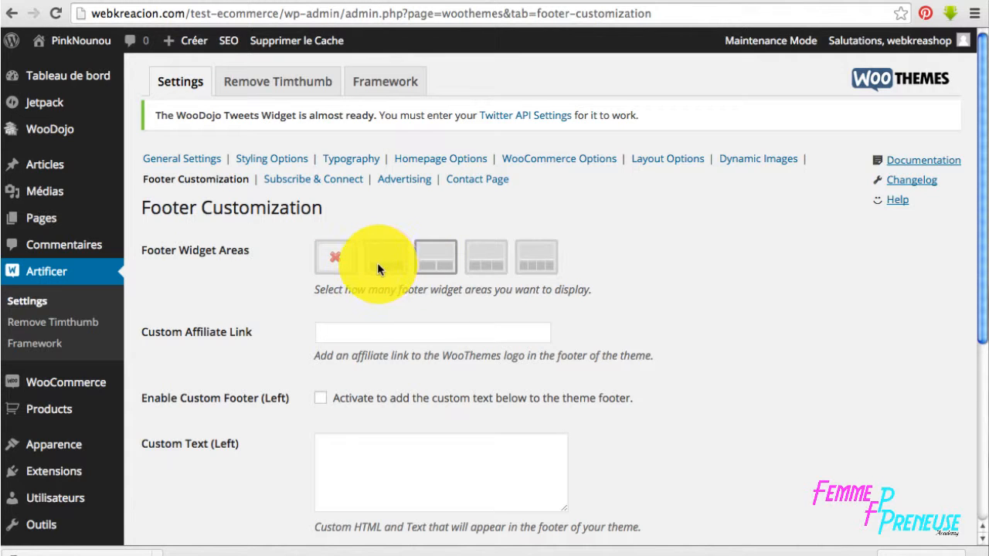
{"action": "left_click", "coordinate": [449, 264]}
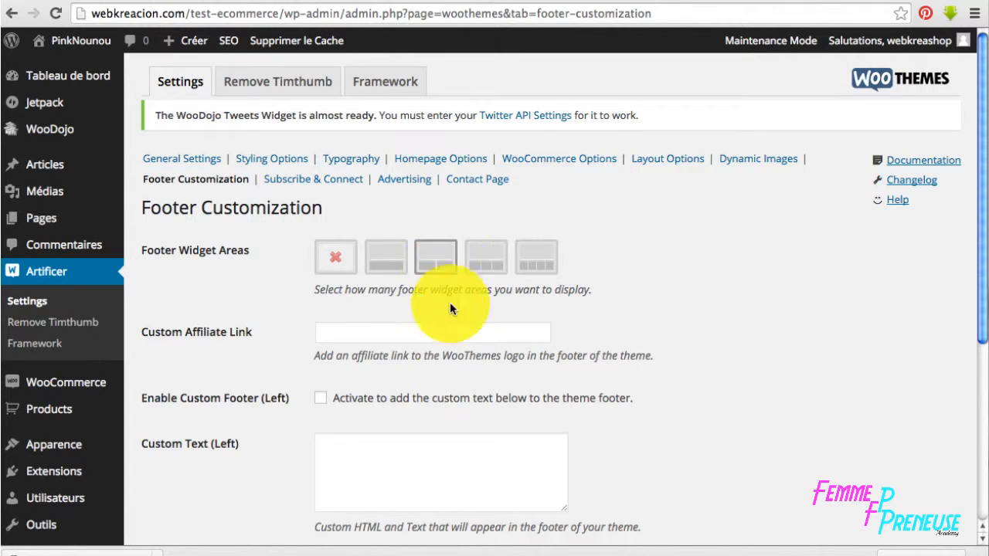
{"action": "scroll", "coordinate": [451, 363], "scroll_direction": "down", "scroll_amount": 3}
{"action": "left_click", "coordinate": [371, 279]}
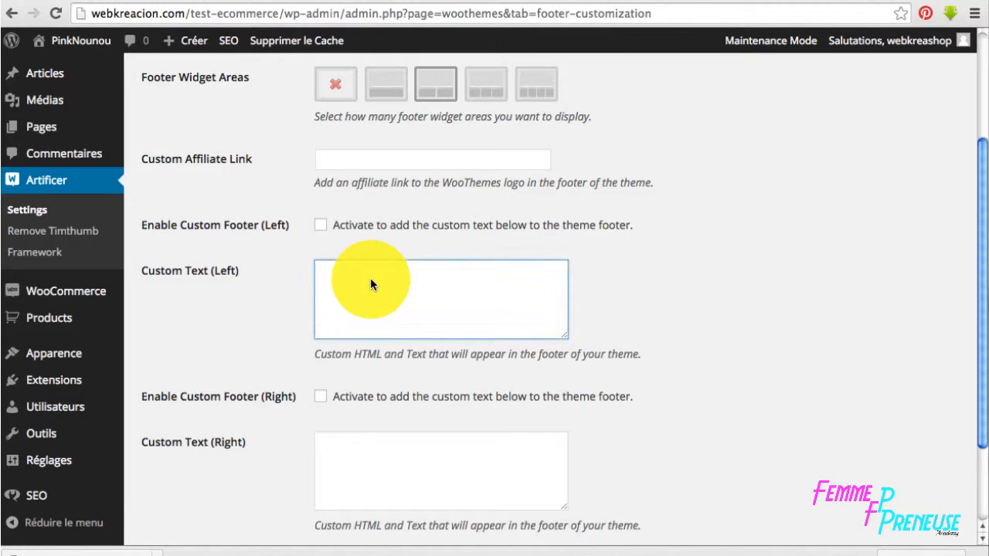
{"action": "type", "text": "1er bas de page"}
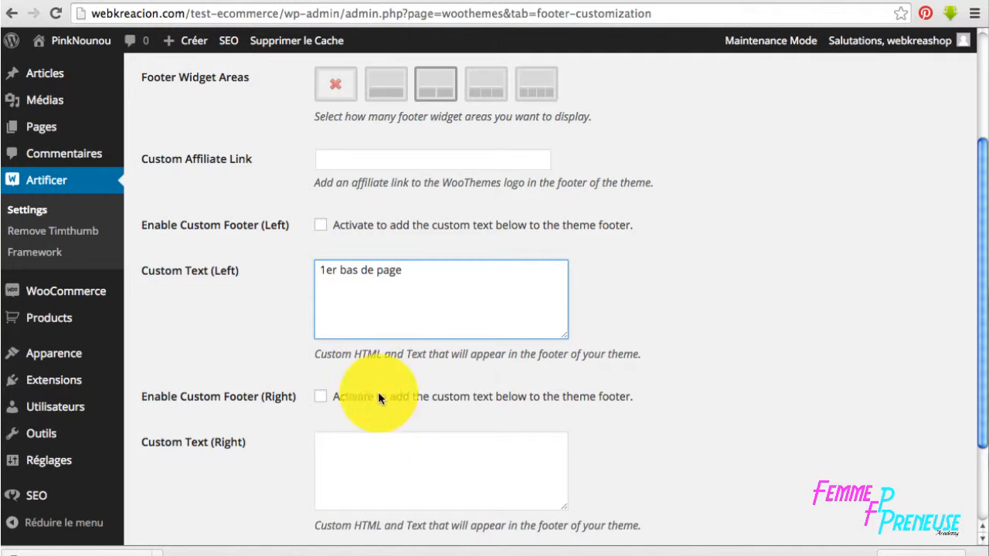
{"action": "left_click", "coordinate": [387, 464]}
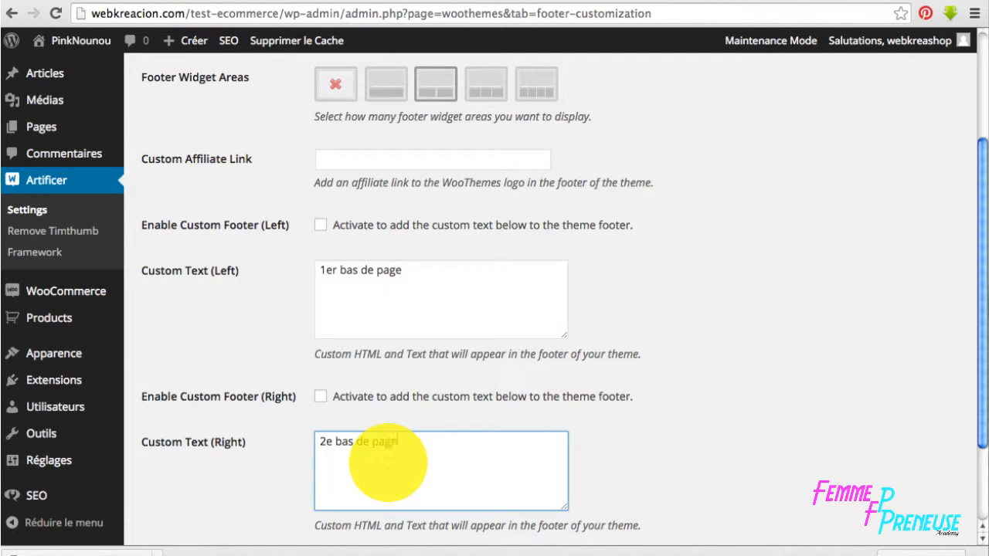
{"action": "scroll", "coordinate": [387, 462], "scroll_direction": "down", "scroll_amount": 3}
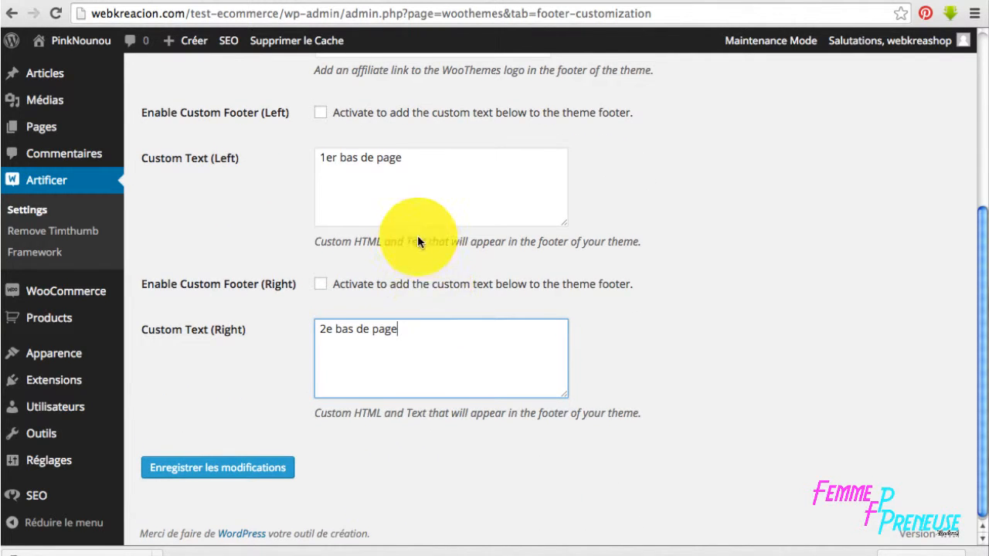
Enable the left and right custom footers and save the modifications
{"action": "scroll", "coordinate": [363, 186], "scroll_direction": "up", "scroll_amount": 1}
{"action": "left_click", "coordinate": [320, 152]}
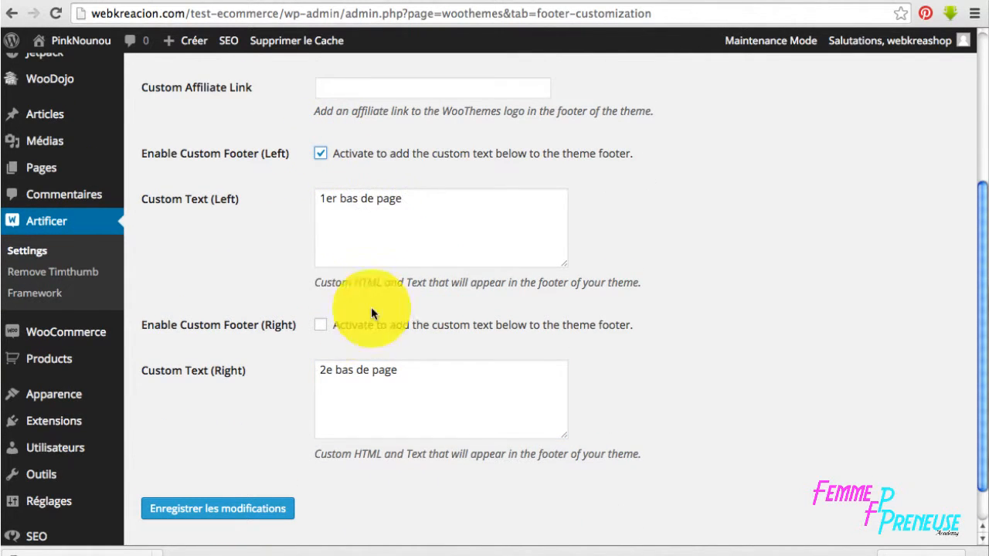
{"action": "left_click", "coordinate": [320, 326]}
{"action": "scroll", "coordinate": [413, 326], "scroll_direction": "up", "scroll_amount": 3}
{"action": "scroll", "coordinate": [274, 496], "scroll_direction": "down", "scroll_amount": 4}
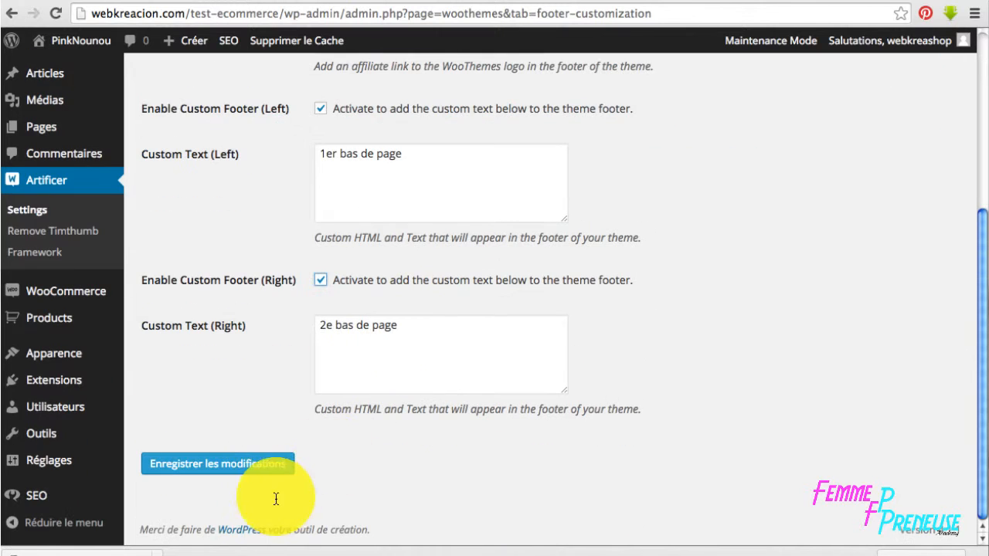
{"action": "left_click", "coordinate": [257, 463]}
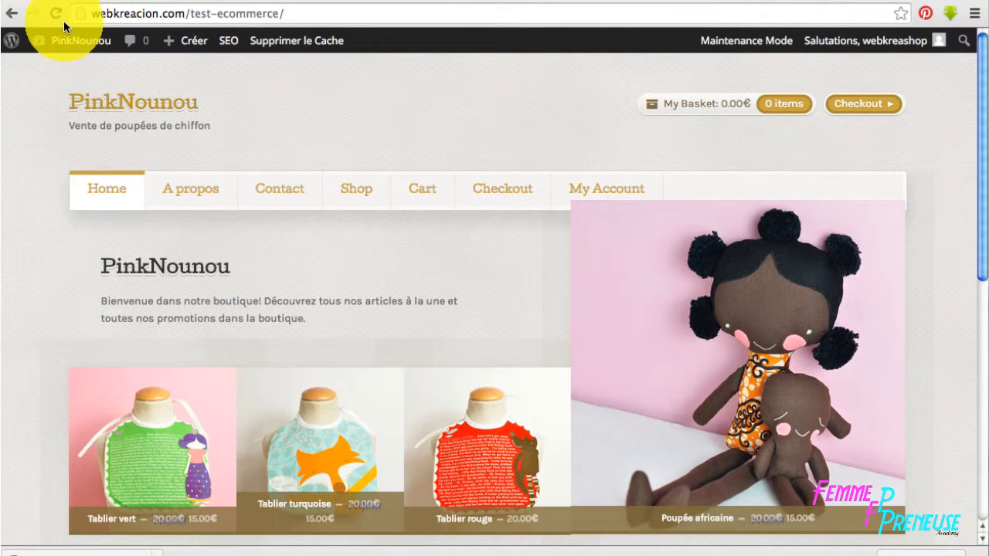
Reload the shop homepage and check the custom texts in its footer
{"action": "left_click", "coordinate": [54, 13]}
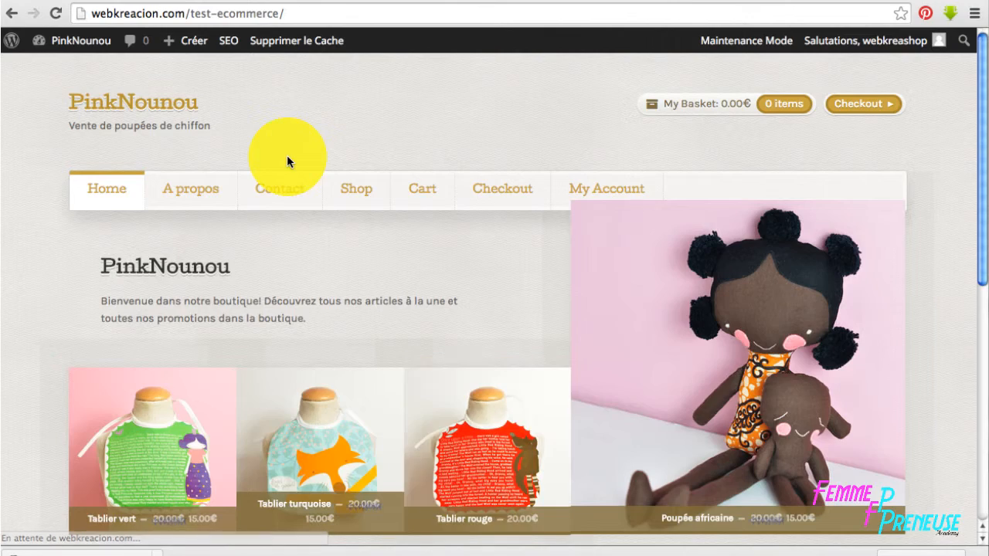
{"action": "scroll", "coordinate": [286, 161], "scroll_direction": "down", "scroll_amount": 5}
{"action": "scroll", "coordinate": [287, 161], "scroll_direction": "down", "scroll_amount": 1}
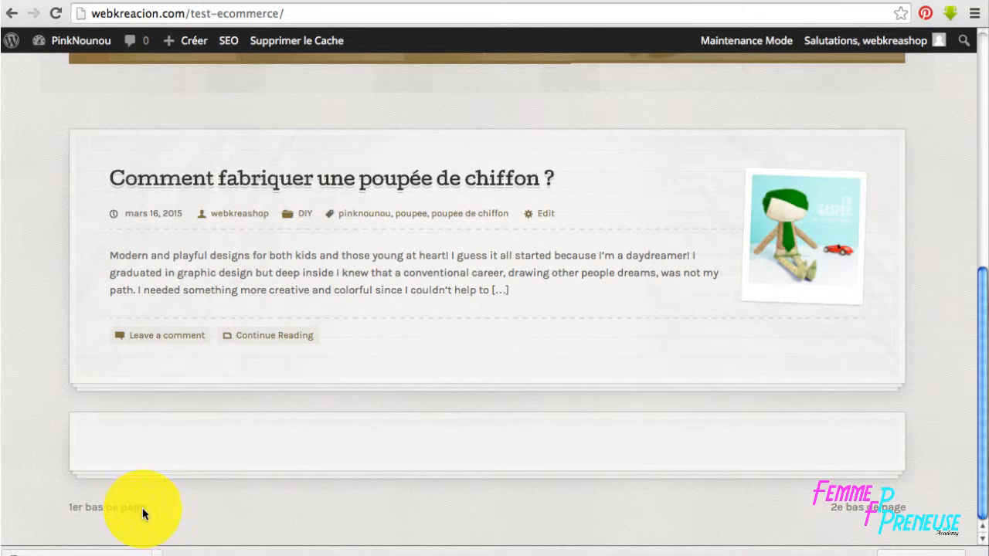
Return to the Footer Customization settings, disable both the left and right custom footers and save the modifications
{"action": "left_click", "coordinate": [105, 0]}
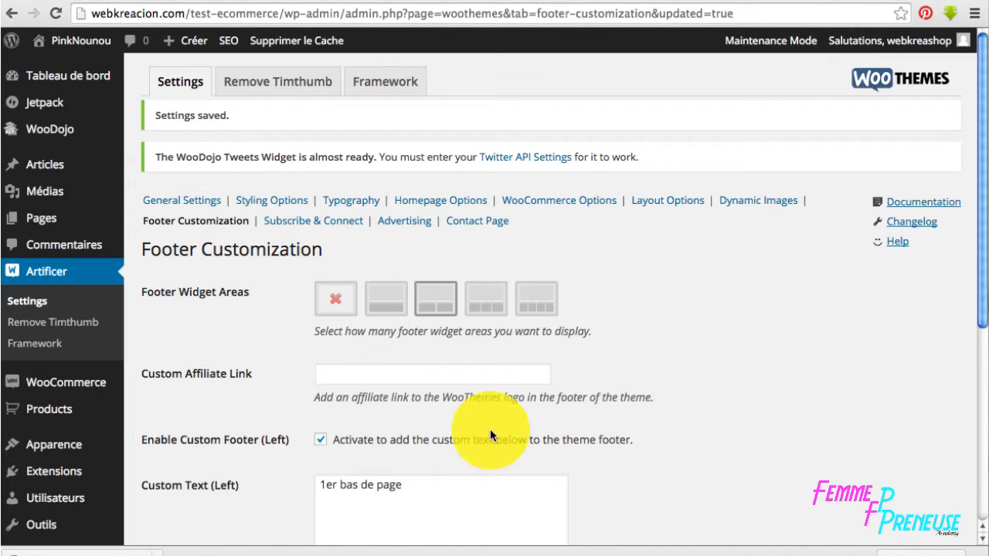
{"action": "scroll", "coordinate": [402, 359], "scroll_direction": "down", "scroll_amount": 3}
{"action": "left_click", "coordinate": [320, 198]}
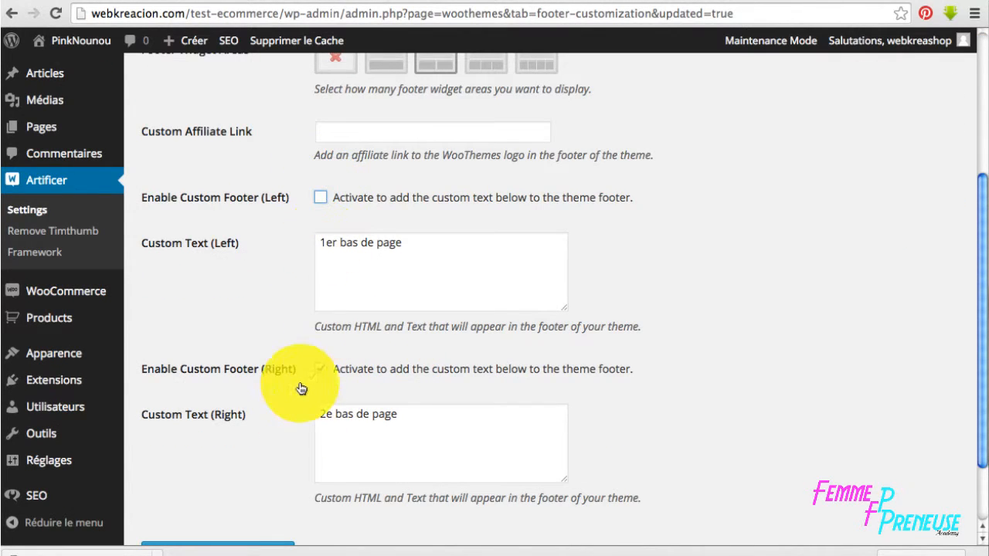
{"action": "left_click", "coordinate": [319, 372]}
{"action": "left_click", "coordinate": [249, 545]}
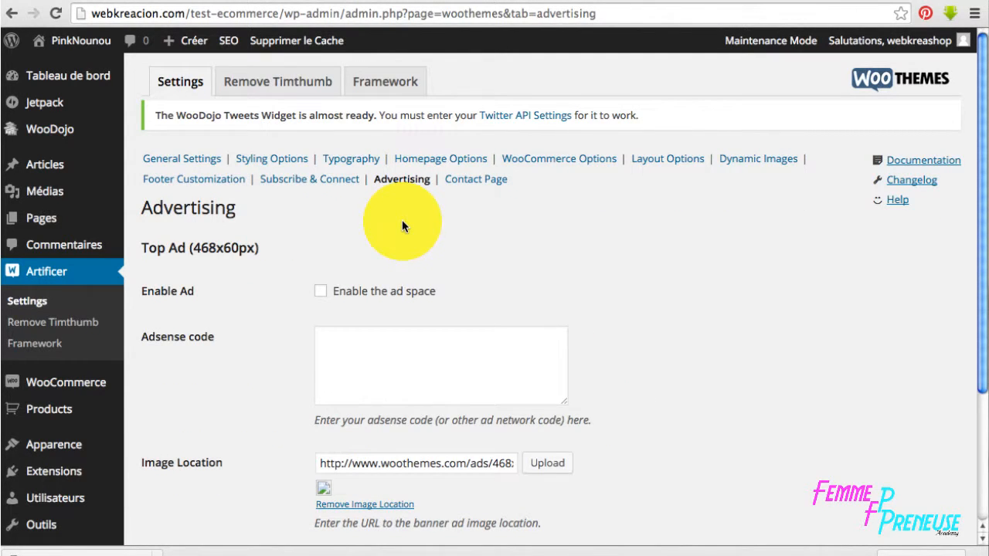
In the Advertising settings, choose Tablier-rouge.jpg from the media library as the Top Ad's image
{"action": "left_click", "coordinate": [360, 463]}
{"action": "left_click", "coordinate": [547, 464]}
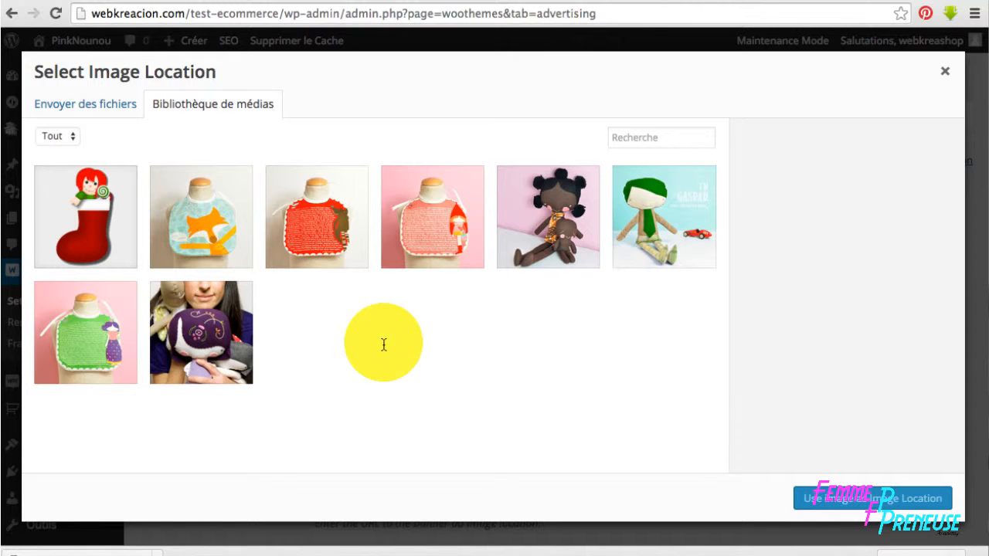
{"action": "left_click", "coordinate": [296, 245]}
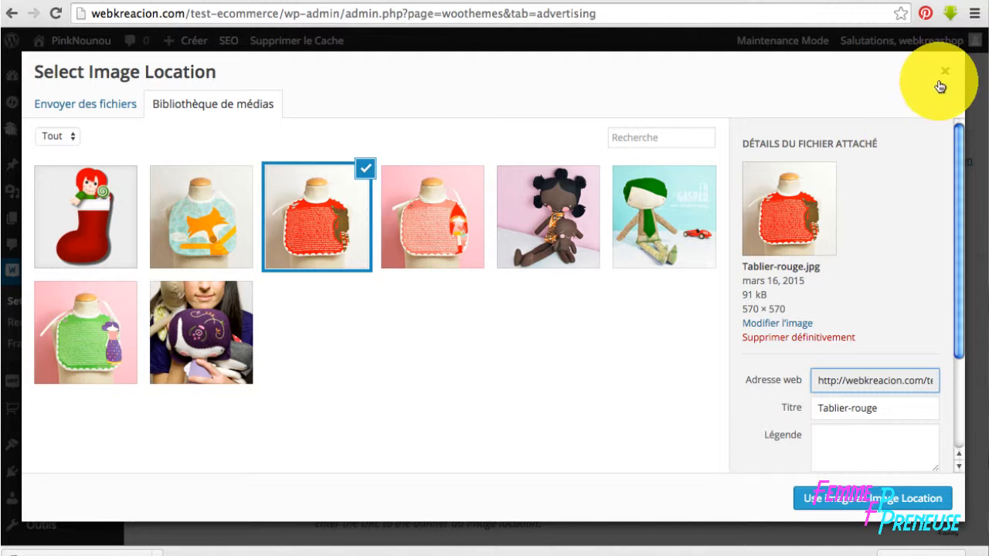
{"action": "left_click", "coordinate": [894, 499]}
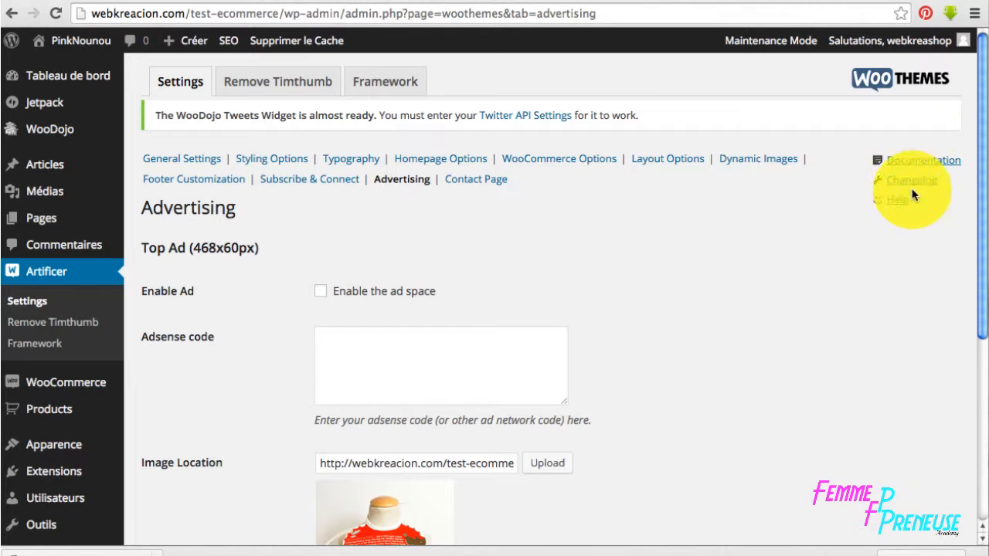
Review the Top Ad settings: enable option, Adsense code, banner image and destination URL
{"action": "scroll", "coordinate": [427, 456], "scroll_direction": "down", "scroll_amount": 3}
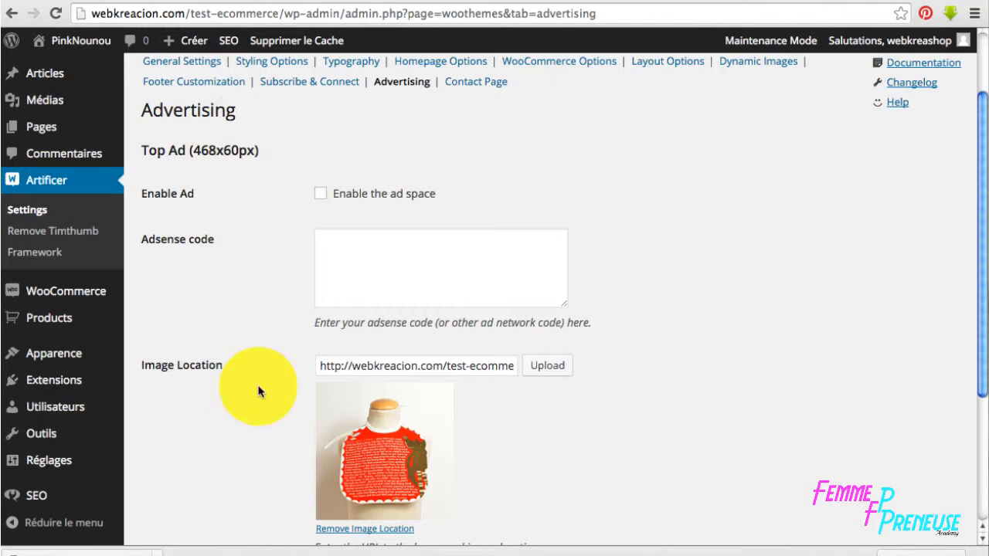
{"action": "scroll", "coordinate": [278, 394], "scroll_direction": "down", "scroll_amount": 5}
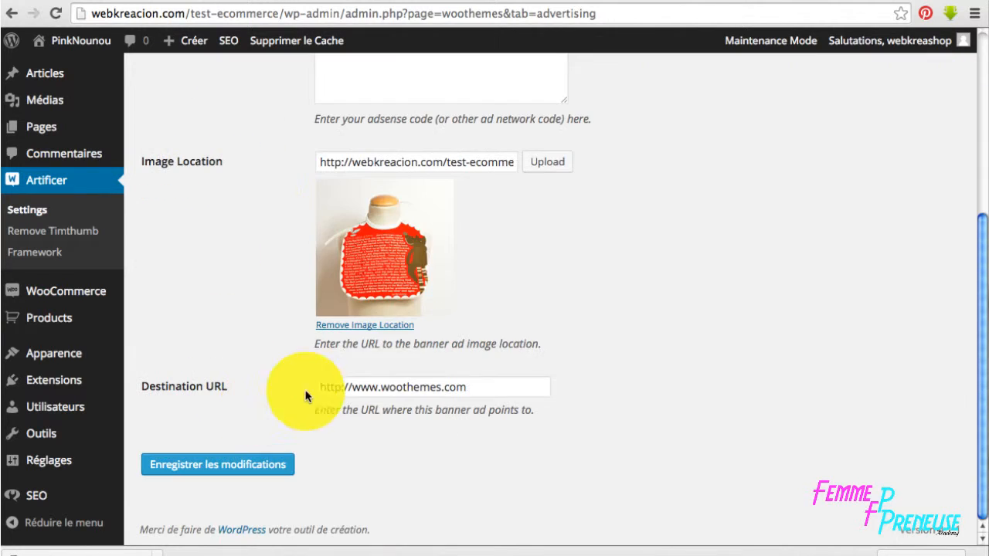
{"action": "left_click", "coordinate": [472, 389]}
{"action": "mouse_move", "coordinate": [473, 390]}
{"action": "left_mouse_down"}
{"action": "mouse_move", "coordinate": [394, 388]}
{"action": "mouse_move", "coordinate": [461, 390]}
{"action": "left_mouse_up"}
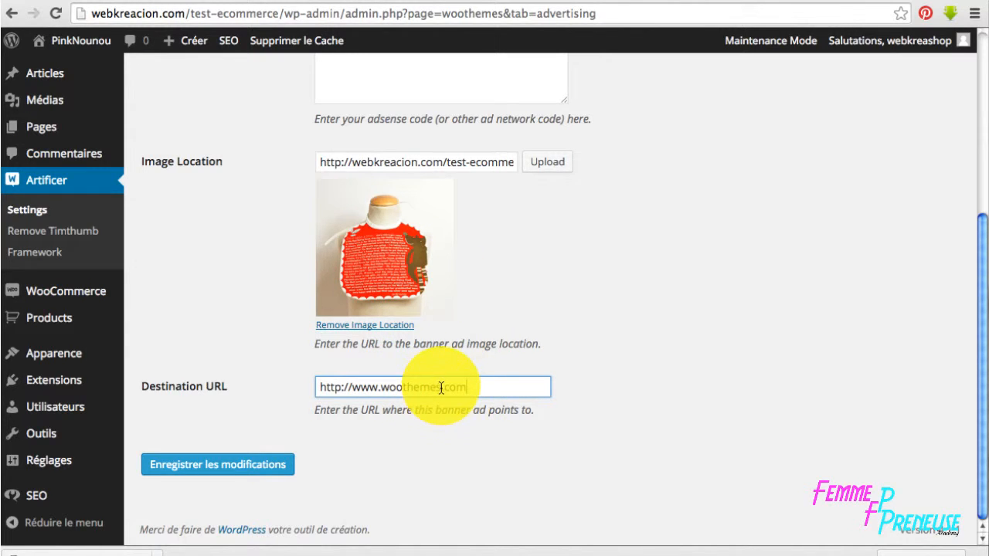
{"action": "scroll", "coordinate": [458, 396], "scroll_direction": "up", "scroll_amount": 5}
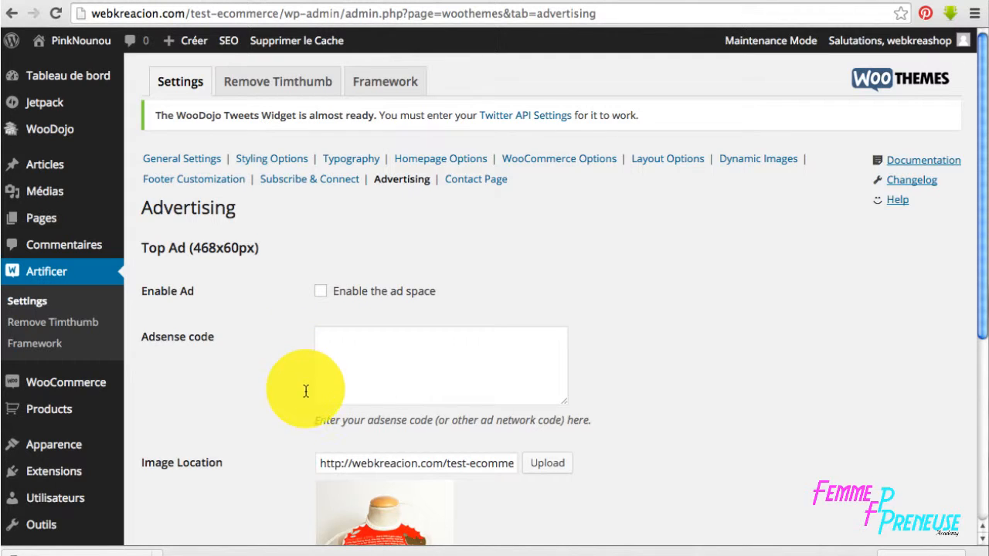
{"action": "scroll", "coordinate": [306, 392], "scroll_direction": "down", "scroll_amount": 5}
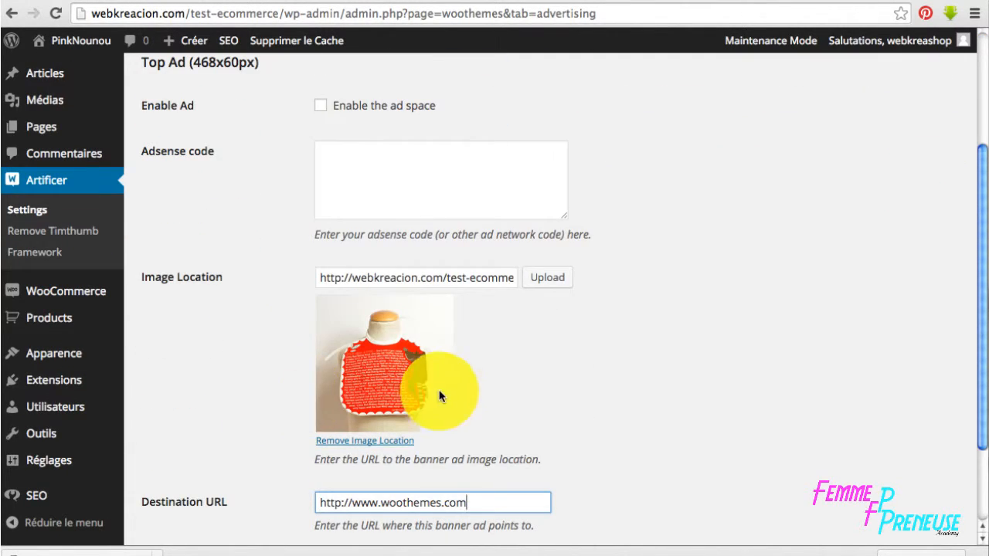
{"action": "scroll", "coordinate": [294, 279], "scroll_direction": "up", "scroll_amount": 5}
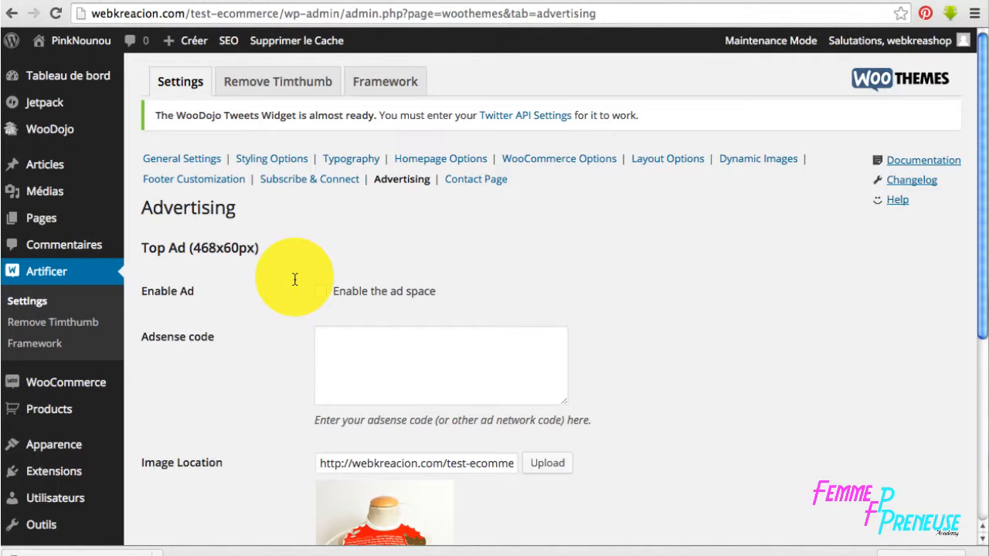
Create a new navigation menu named "Menu Principal" in the site's appearance settings
{"action": "left_click", "coordinate": [62, 445]}
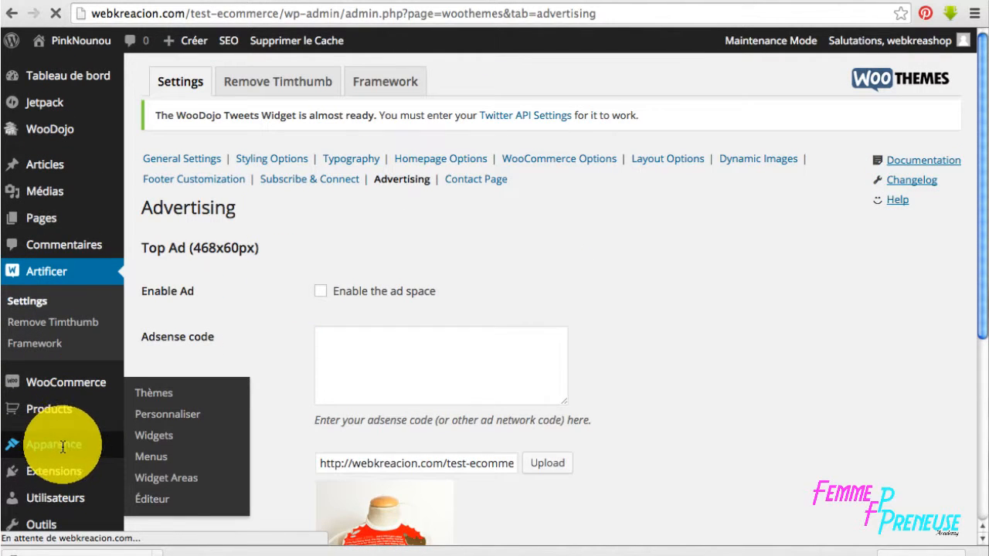
{"action": "left_click", "coordinate": [159, 457]}
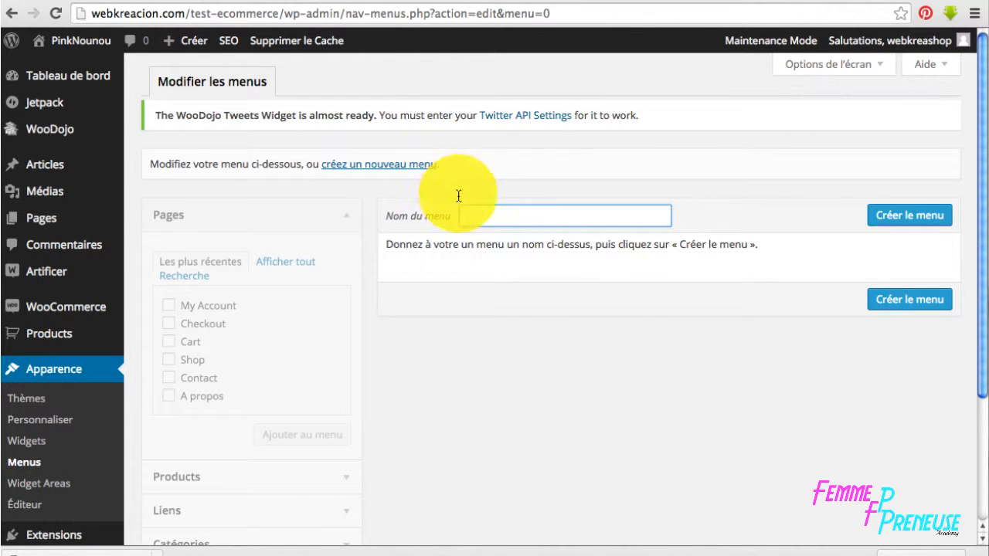
{"action": "left_click", "coordinate": [492, 218]}
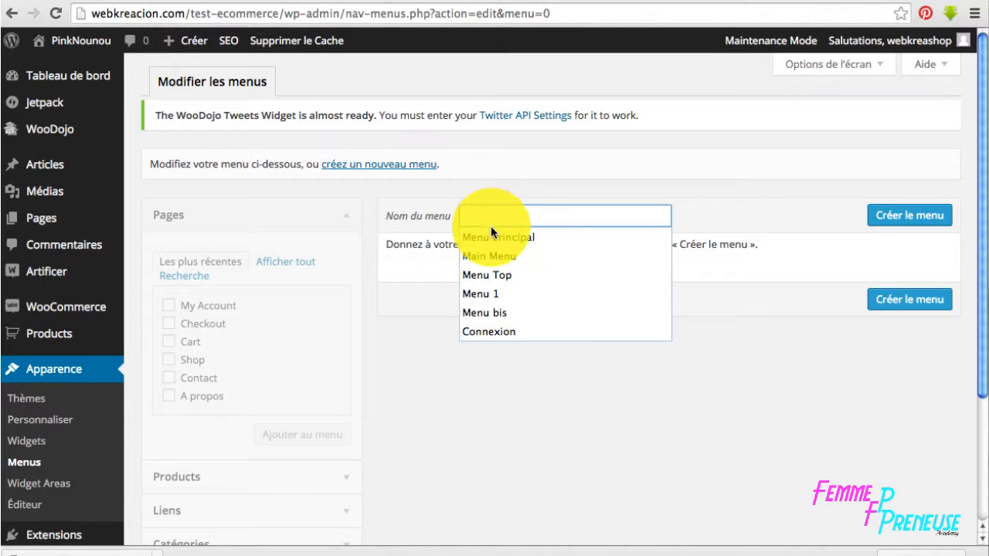
{"action": "left_click", "coordinate": [492, 238]}
{"action": "left_click", "coordinate": [887, 219]}
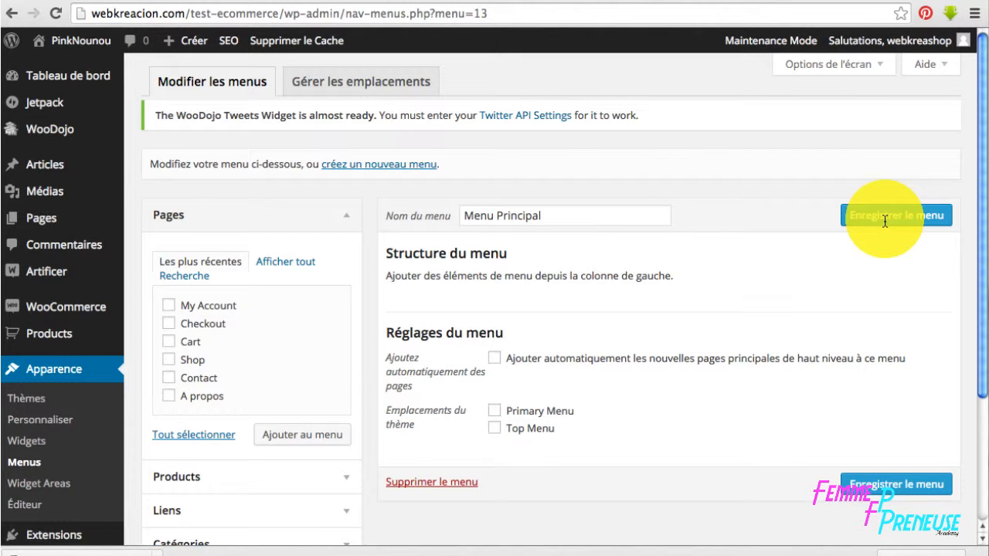
Add the pages Accueil, A propos, Contact and Shop to Menu Principal and move Shop above Contact
{"action": "scroll", "coordinate": [196, 362], "scroll_direction": "down", "scroll_amount": 1}
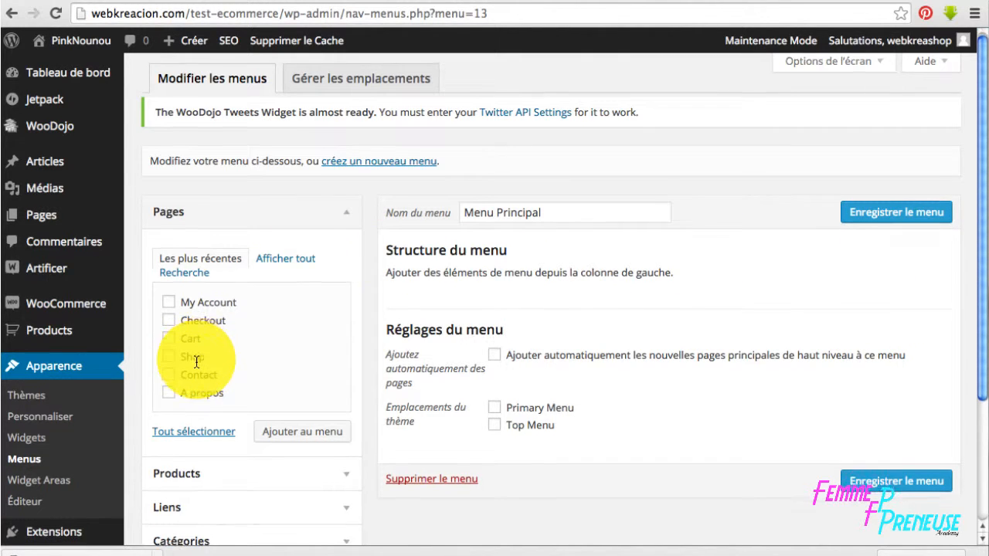
{"action": "scroll", "coordinate": [197, 362], "scroll_direction": "down", "scroll_amount": 3}
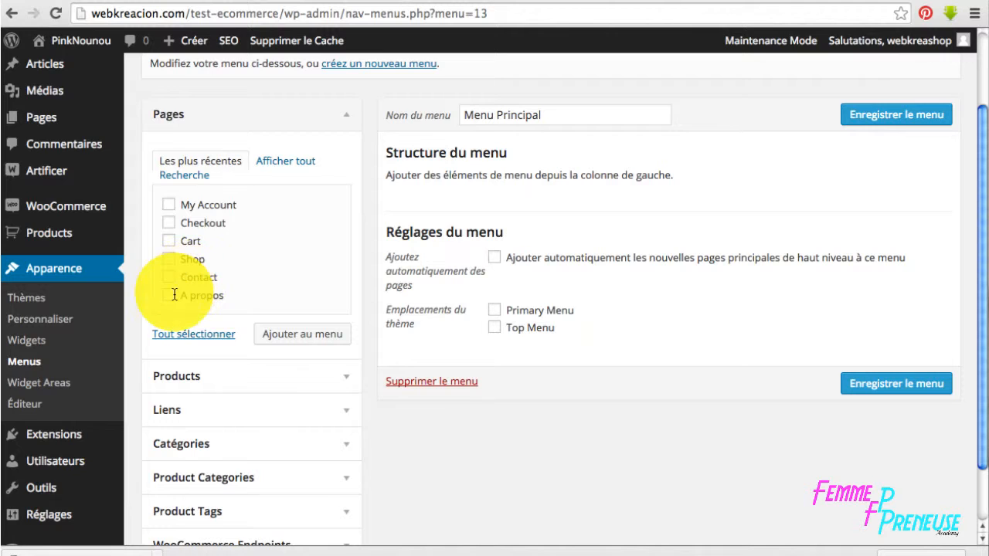
{"action": "left_click", "coordinate": [296, 161]}
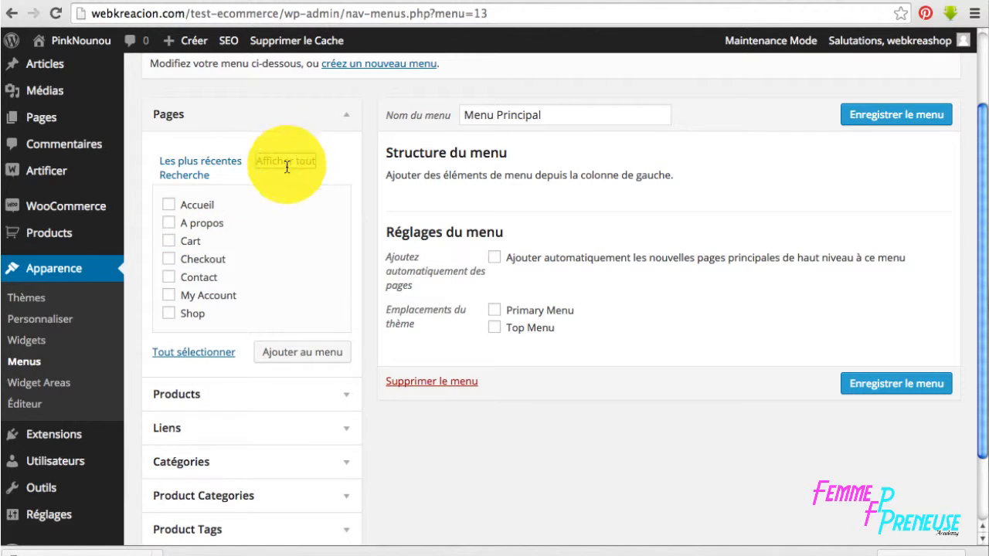
{"action": "left_click", "coordinate": [167, 205]}
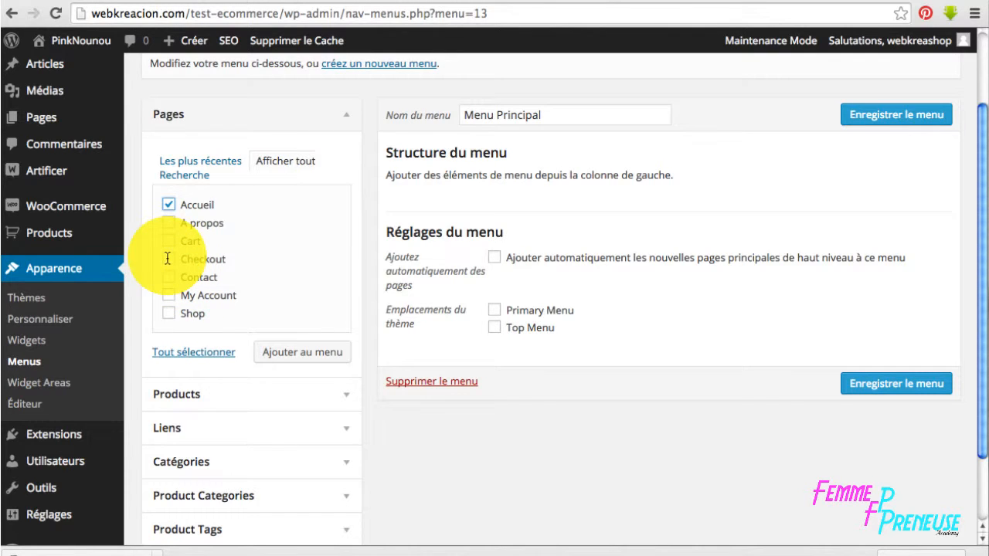
{"action": "left_click", "coordinate": [168, 222]}
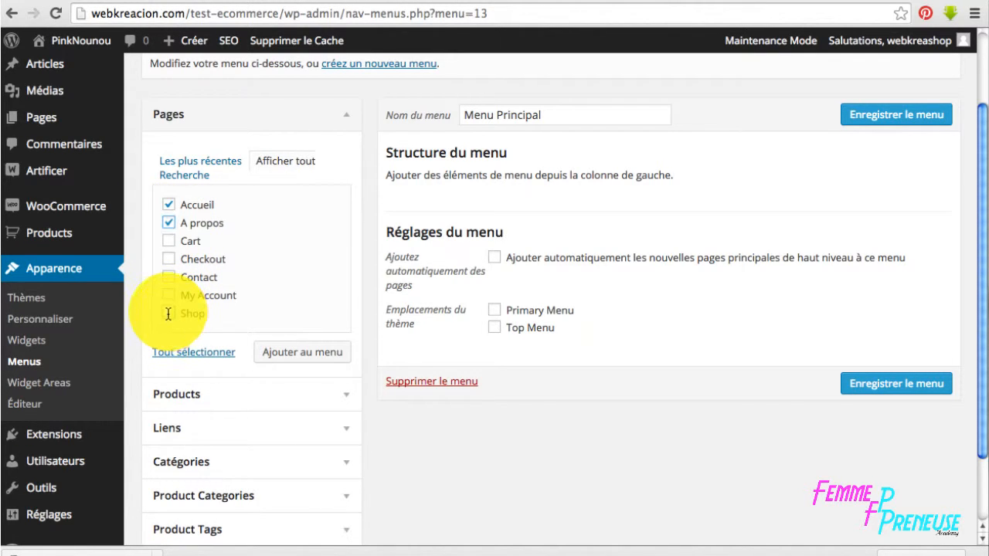
{"action": "left_click", "coordinate": [168, 314]}
{"action": "left_click", "coordinate": [168, 278]}
{"action": "left_click", "coordinate": [284, 353]}
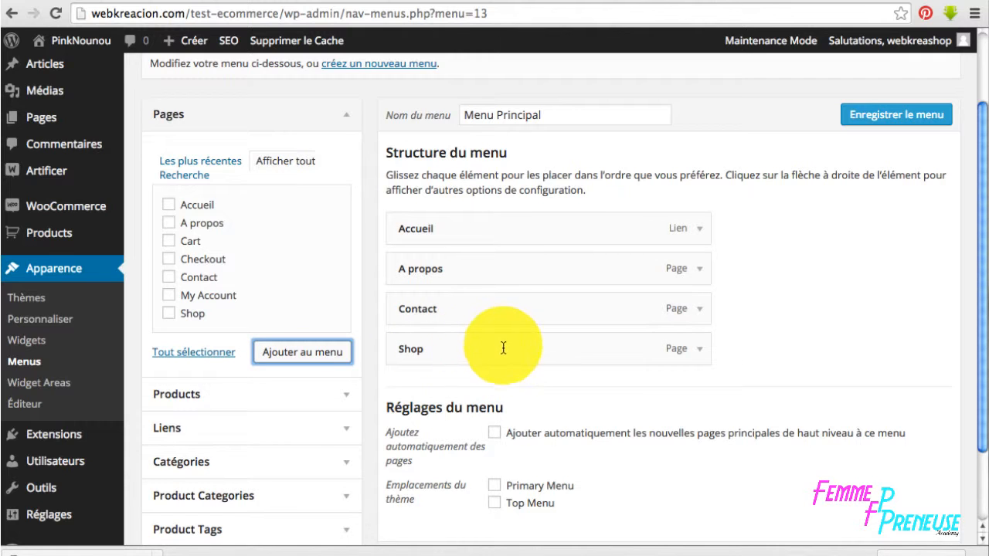
{"action": "left_click_drag", "start_coordinate": [512, 347], "coordinate": [506, 311]}
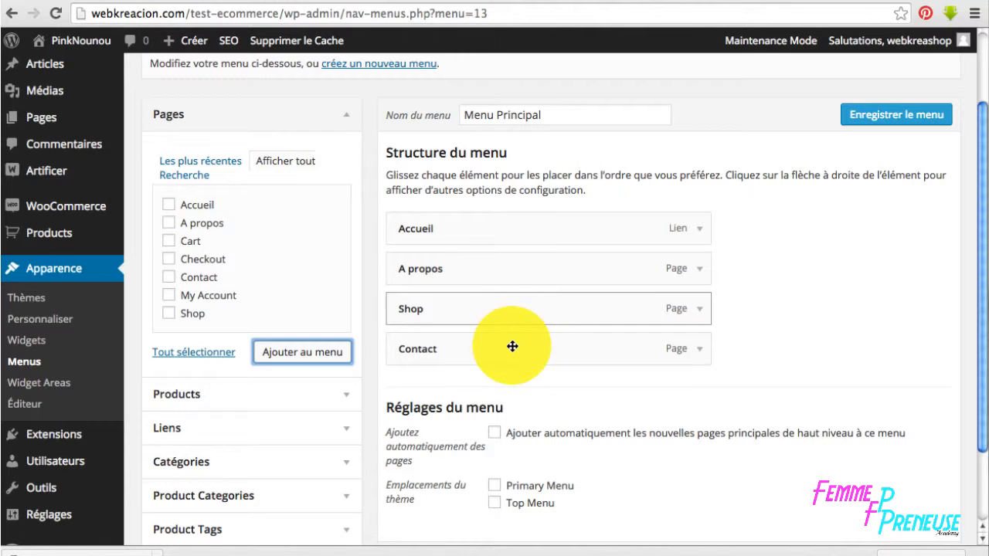
Relabel the Shop item of Menu Principal as Boutique and save the menu in the Primary Menu theme location
{"action": "mouse_move", "coordinate": [512, 347]}
{"action": "left_mouse_down"}
{"action": "mouse_move", "coordinate": [514, 249]}
{"action": "mouse_move", "coordinate": [512, 355]}
{"action": "left_mouse_up"}
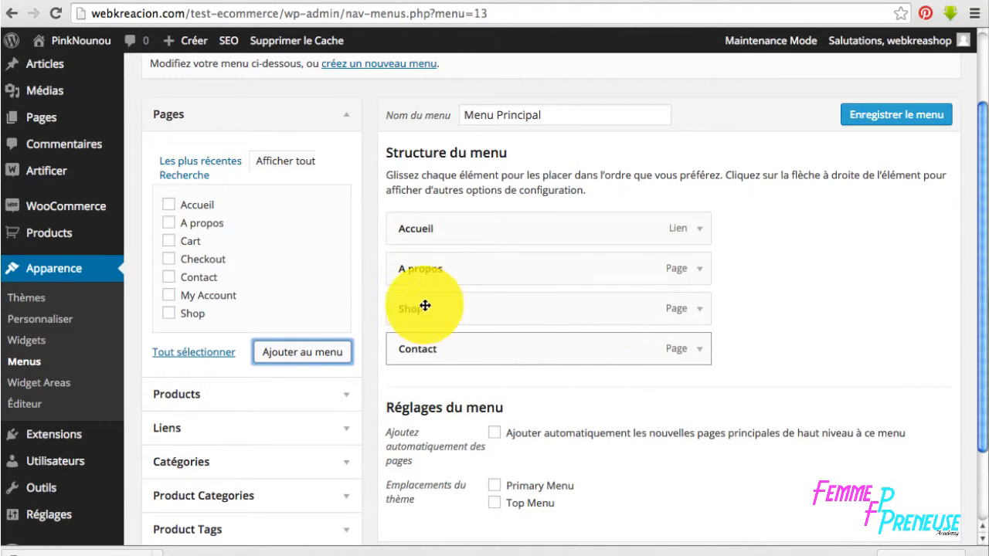
{"action": "left_click", "coordinate": [700, 309]}
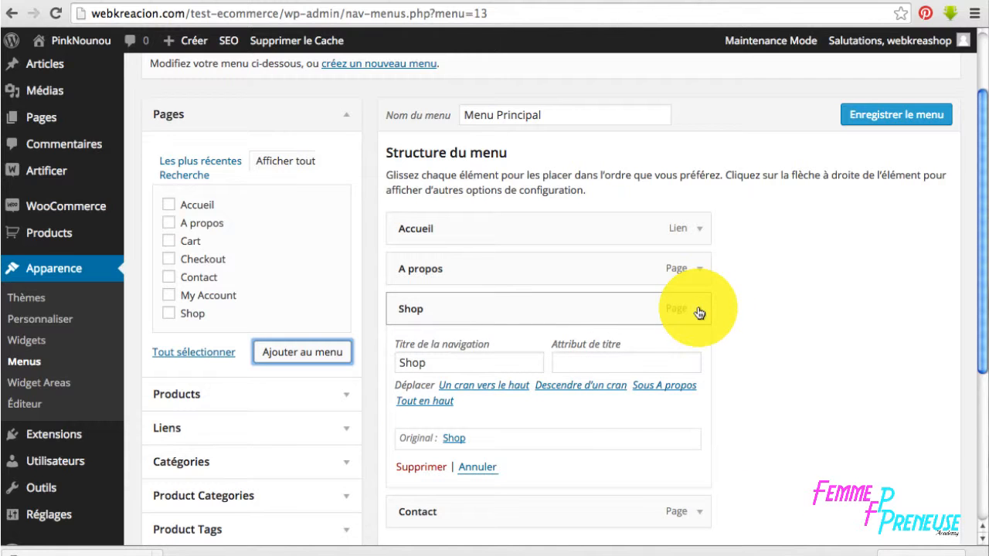
{"action": "left_click", "coordinate": [448, 362]}
{"action": "left_click_drag", "start_coordinate": [447, 362], "coordinate": [397, 362]}
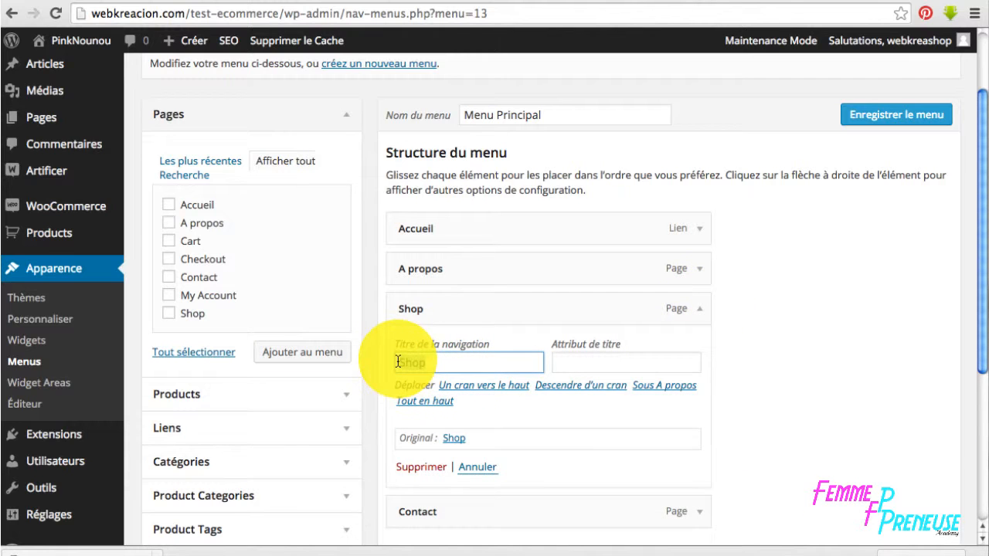
{"action": "type", "text": "Boutique"}
{"action": "left_click", "coordinate": [699, 308]}
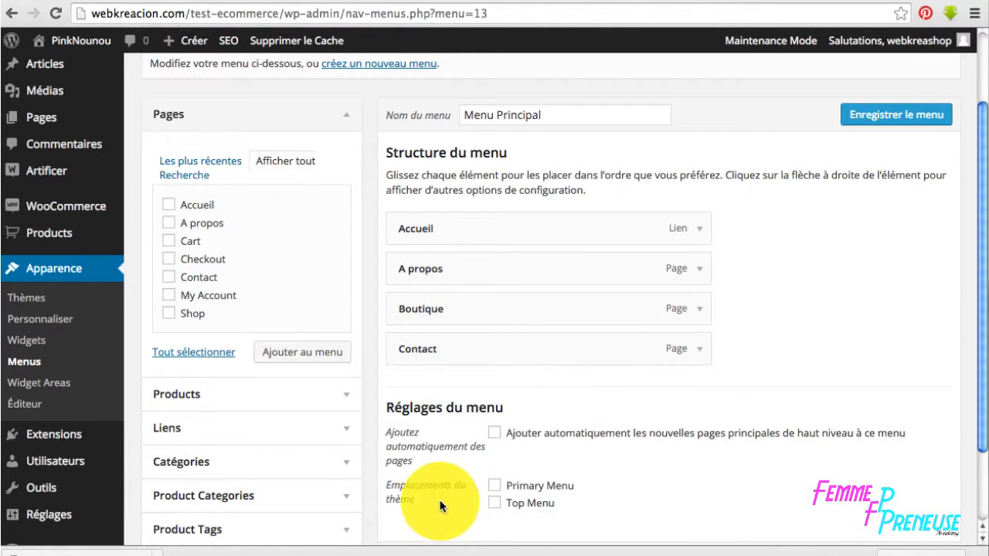
{"action": "left_click", "coordinate": [494, 486]}
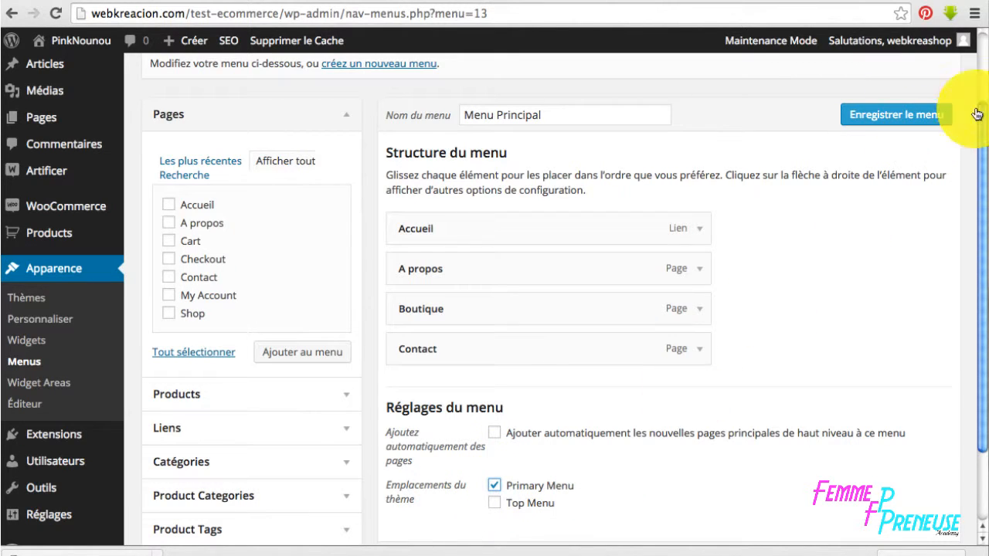
{"action": "left_click", "coordinate": [900, 114]}
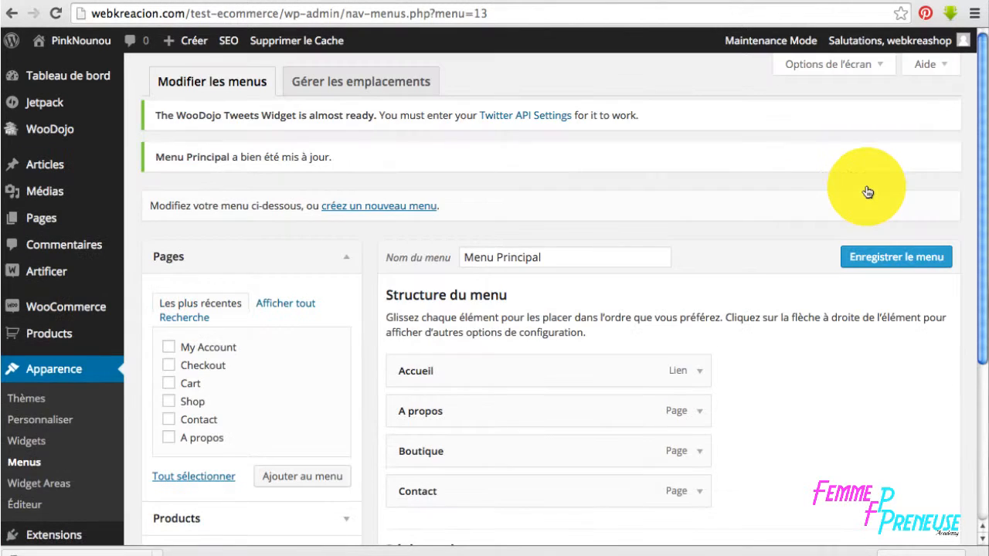
Create a second navigation menu named "Top menu" and add the pages My Account, Checkout and Cart to it
{"action": "left_click", "coordinate": [389, 208]}
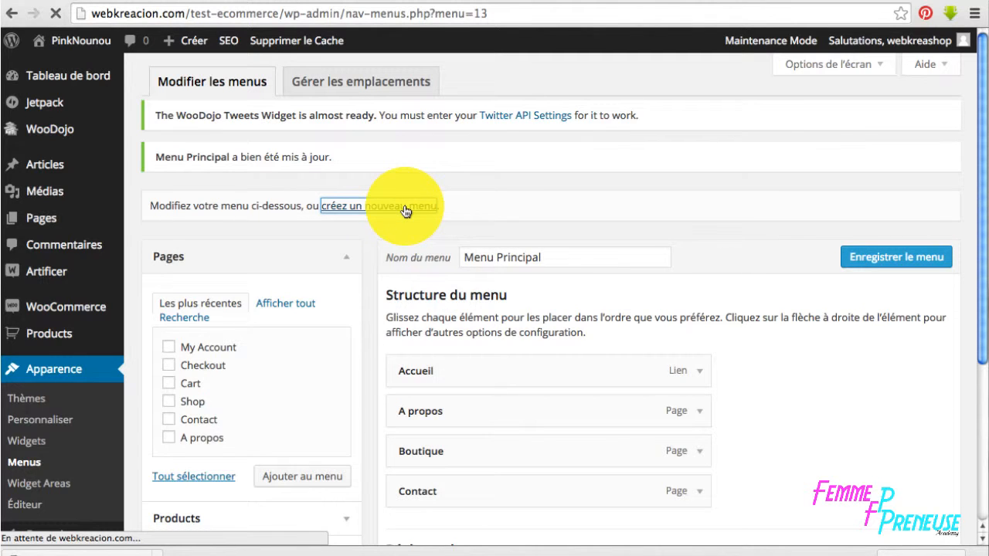
{"action": "type", "text": "Top menu"}
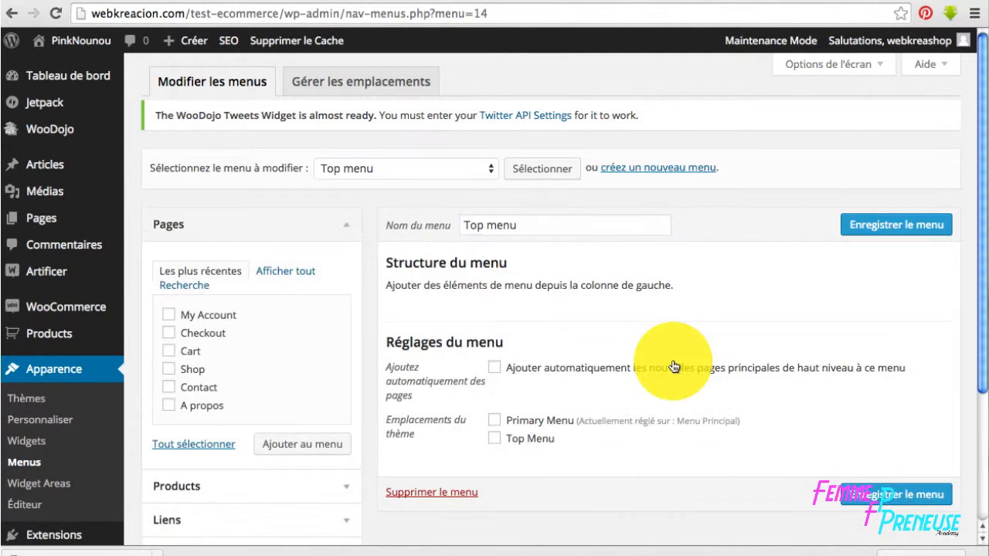
{"action": "left_click", "coordinate": [164, 316]}
{"action": "left_click", "coordinate": [169, 334]}
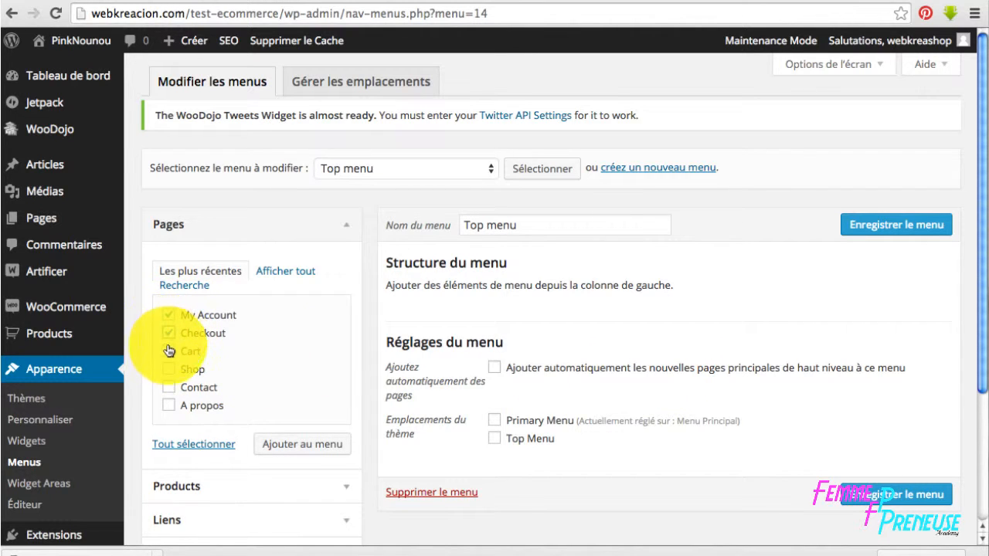
{"action": "left_click", "coordinate": [168, 351]}
{"action": "left_click", "coordinate": [302, 443]}
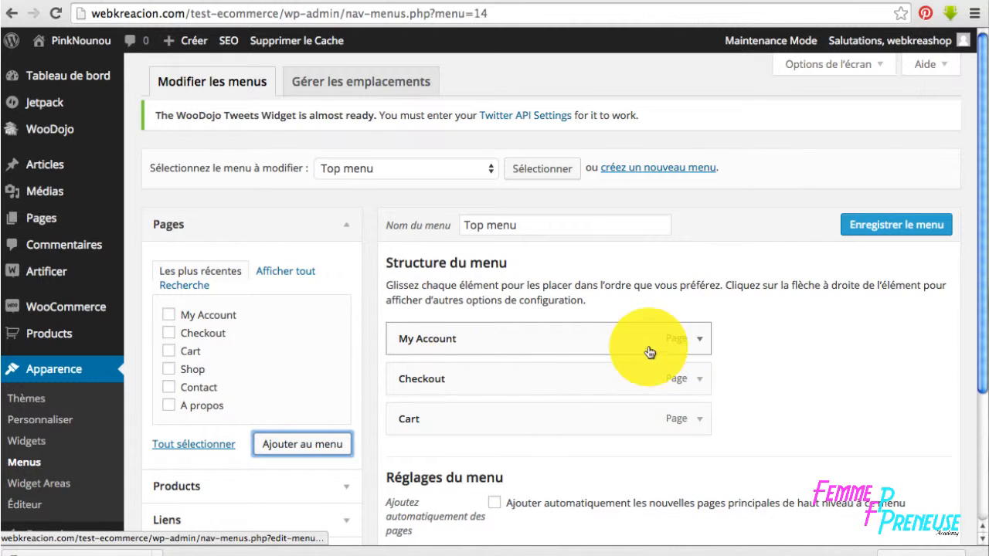
Relabel the My Account item as "Mon compte" and save Top menu in the Top Menu theme location
{"action": "left_click", "coordinate": [699, 340]}
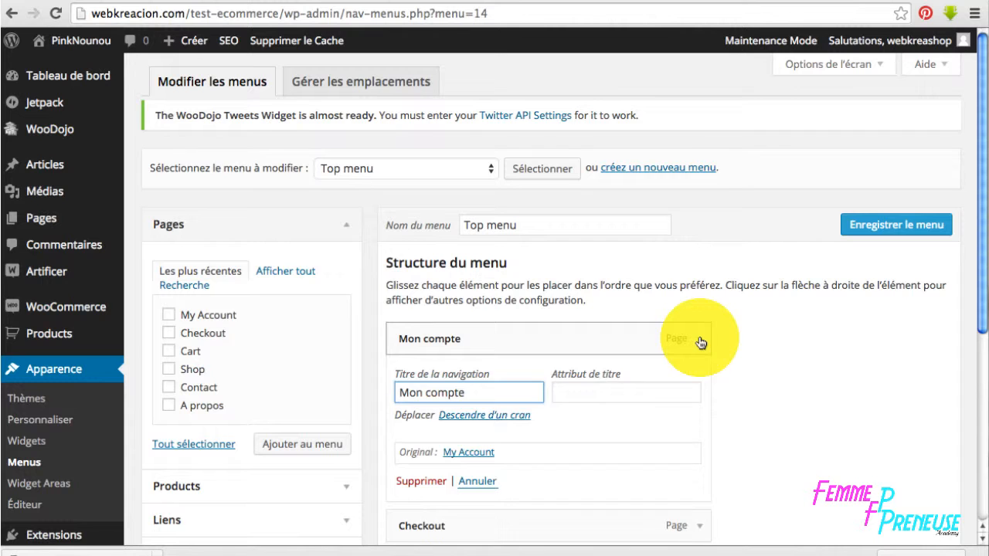
{"action": "left_click", "coordinate": [699, 342]}
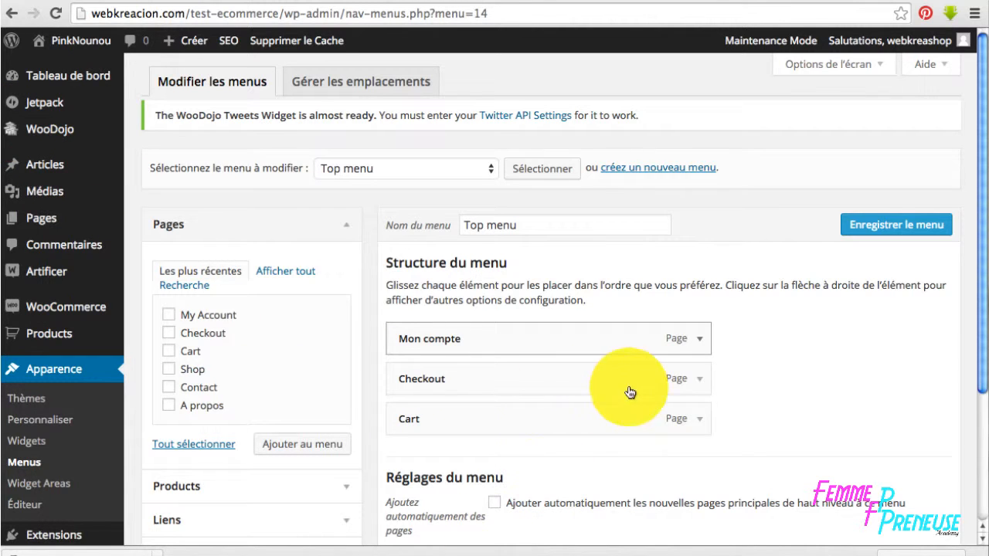
{"action": "scroll", "coordinate": [783, 397], "scroll_direction": "down", "scroll_amount": 2}
{"action": "scroll", "coordinate": [694, 424], "scroll_direction": "down", "scroll_amount": 2}
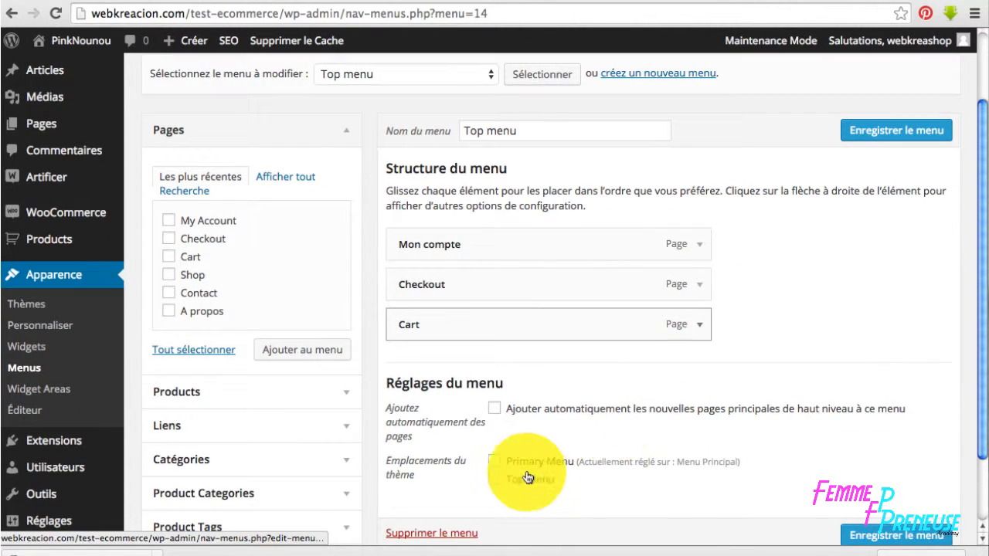
{"action": "left_click", "coordinate": [495, 480]}
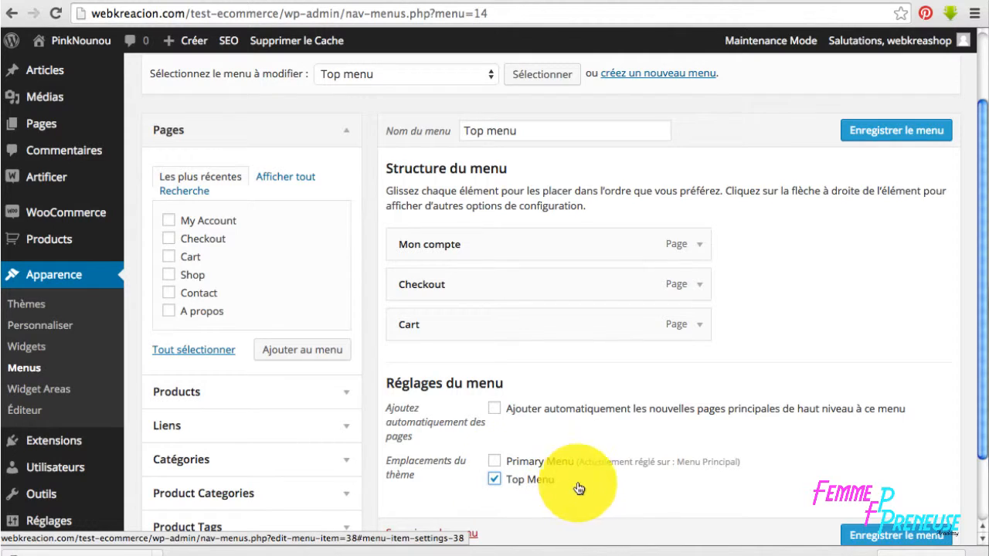
{"action": "left_click", "coordinate": [888, 535]}
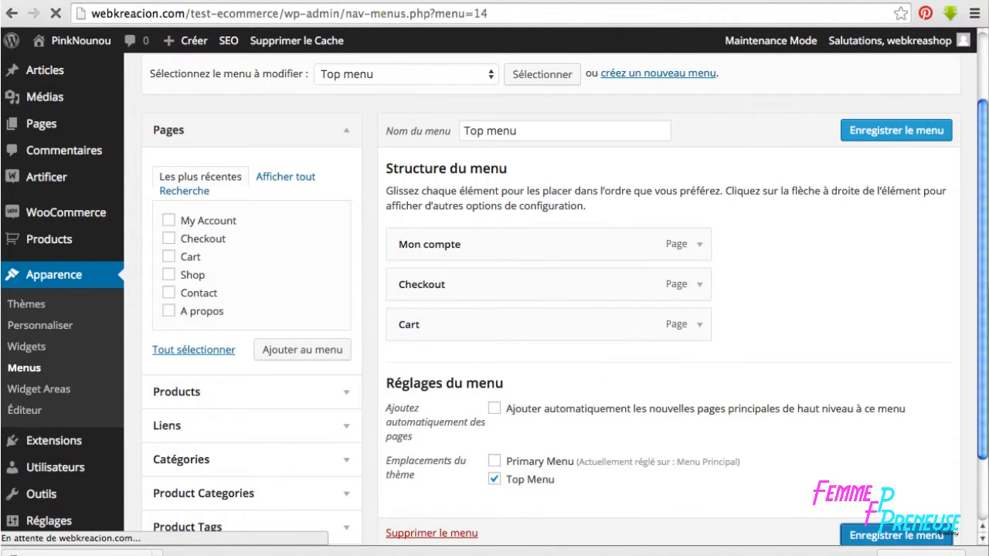
Reload the shop's front page and check both navigation menus by visiting the Boutique, A propos and Contact pages
{"action": "left_click", "coordinate": [475, 2]}
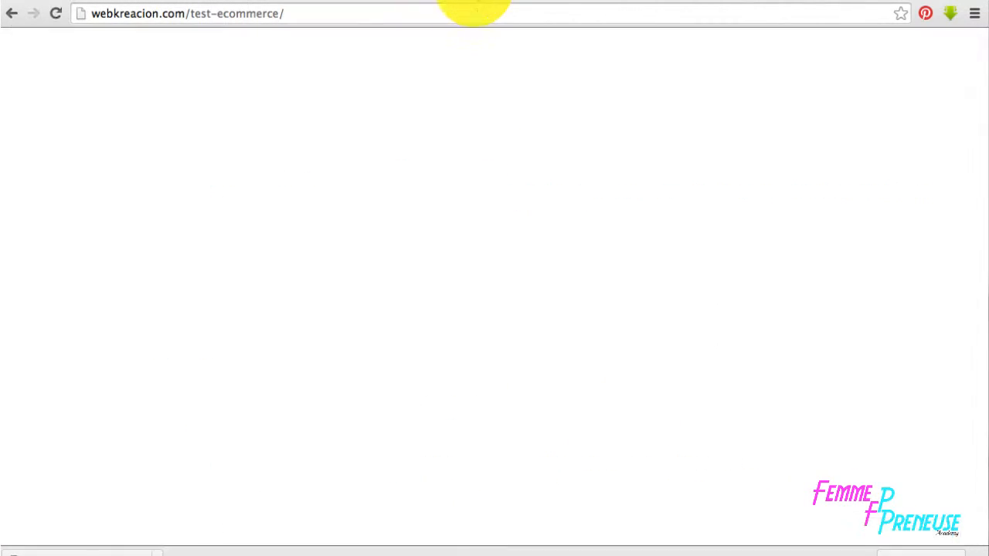
{"action": "left_click", "coordinate": [53, 15]}
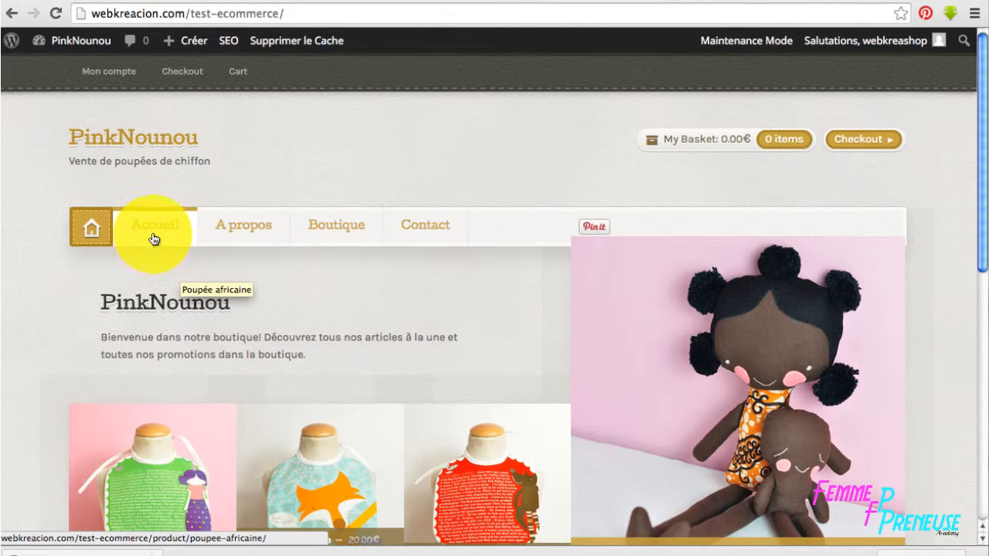
{"action": "left_click", "coordinate": [346, 231]}
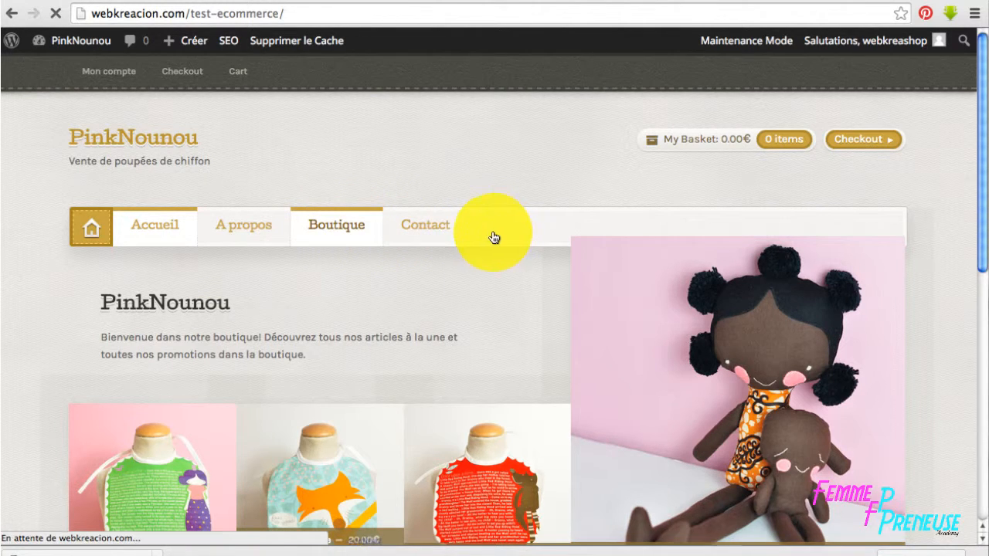
{"action": "scroll", "coordinate": [489, 256], "scroll_direction": "down", "scroll_amount": 3}
{"action": "scroll", "coordinate": [489, 256], "scroll_direction": "down", "scroll_amount": 8}
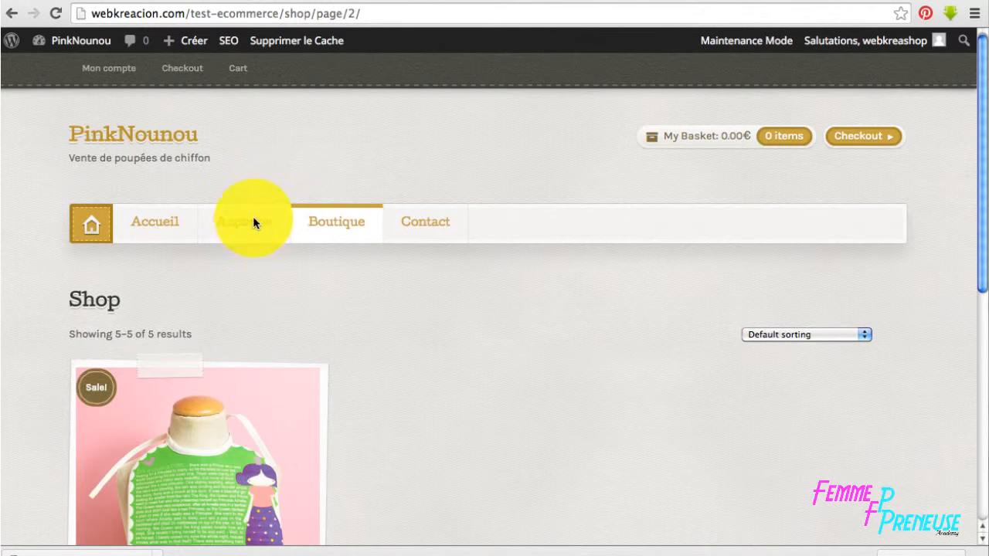
{"action": "left_click", "coordinate": [252, 222]}
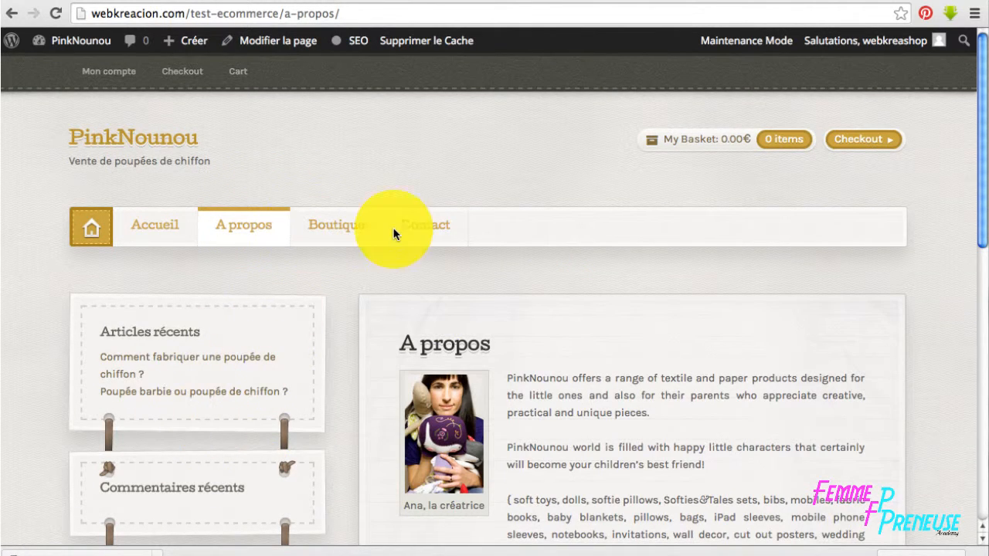
{"action": "left_click", "coordinate": [437, 227]}
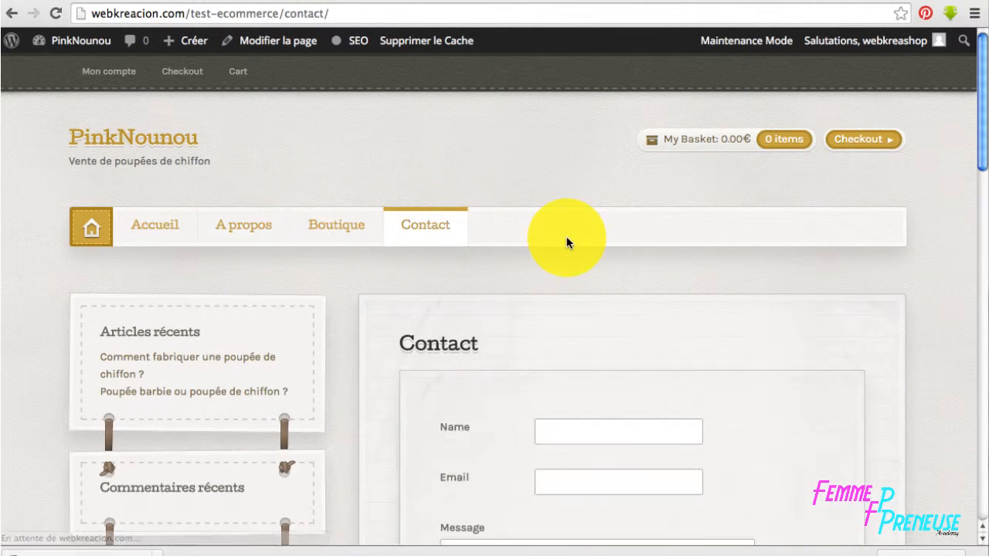
{"action": "scroll", "coordinate": [564, 242], "scroll_direction": "down", "scroll_amount": 6}
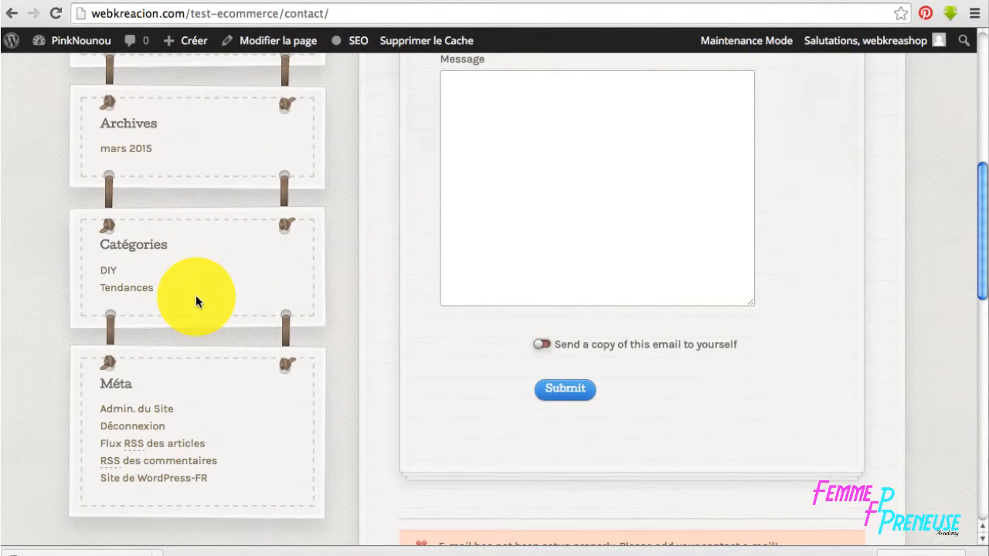
{"action": "scroll", "coordinate": [195, 295], "scroll_direction": "up", "scroll_amount": 6}
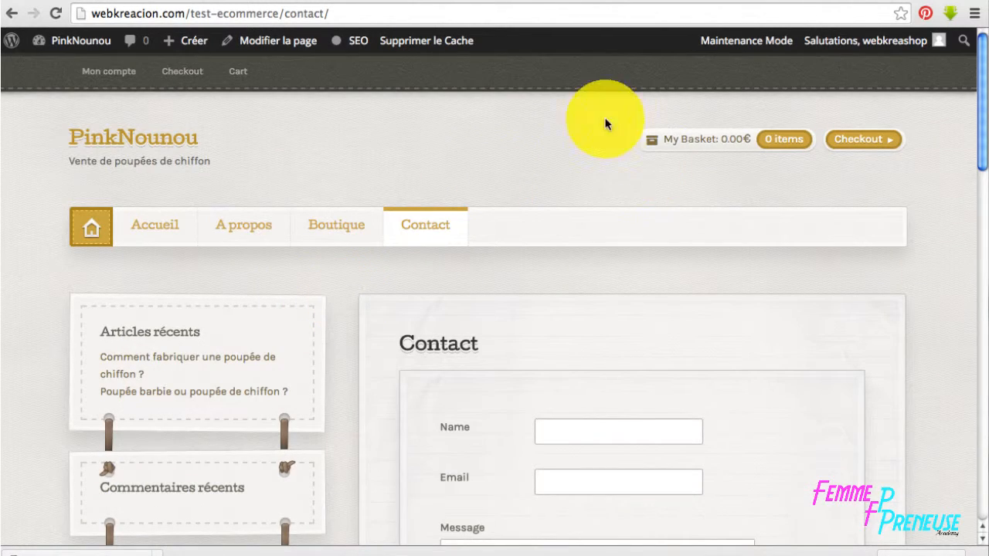
{"action": "left_click", "coordinate": [156, 71]}
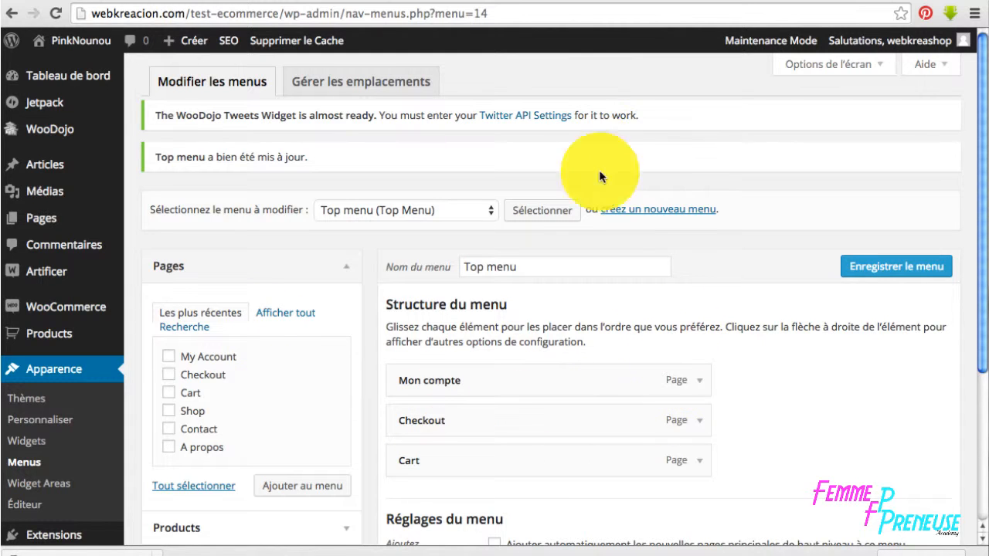
Remove the Checkout and Cart items from Top menu and save the menu
{"action": "left_click", "coordinate": [698, 419]}
{"action": "scroll", "coordinate": [664, 421], "scroll_direction": "down", "scroll_amount": 2}
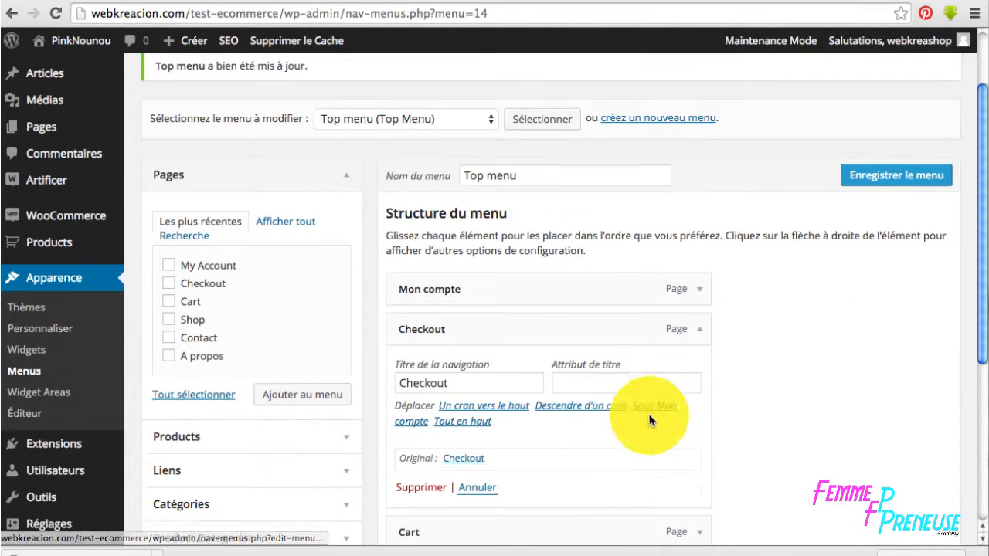
{"action": "left_click", "coordinate": [436, 489]}
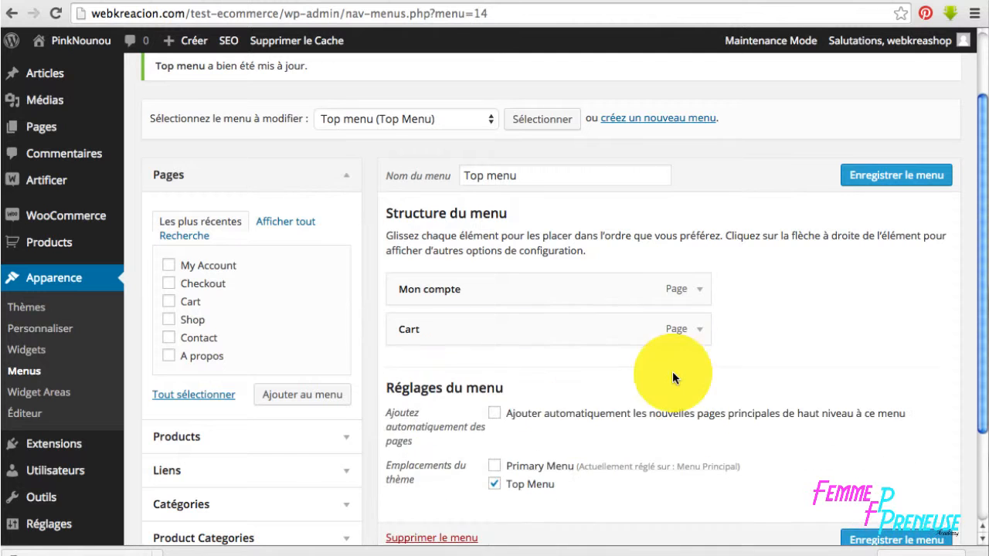
{"action": "left_click", "coordinate": [699, 329]}
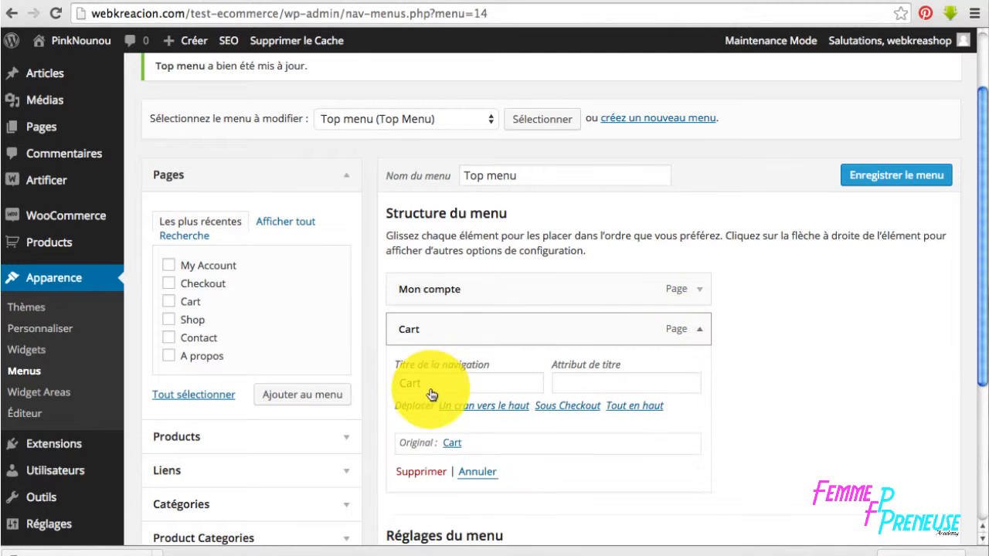
{"action": "left_click", "coordinate": [423, 470]}
{"action": "left_click", "coordinate": [885, 177]}
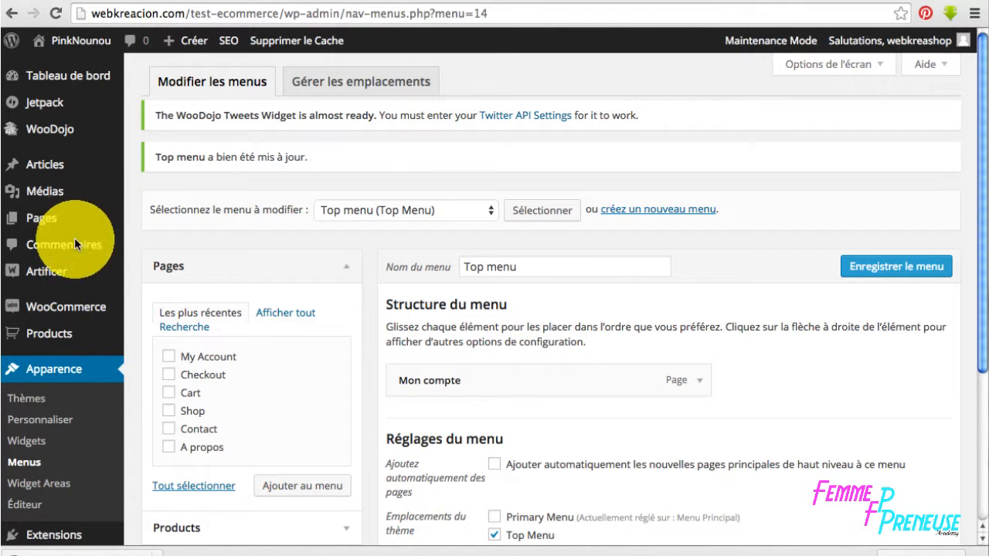
In the site's list of pages, retitle the Cart page as Panier with a quick edit
{"action": "left_click", "coordinate": [48, 221]}
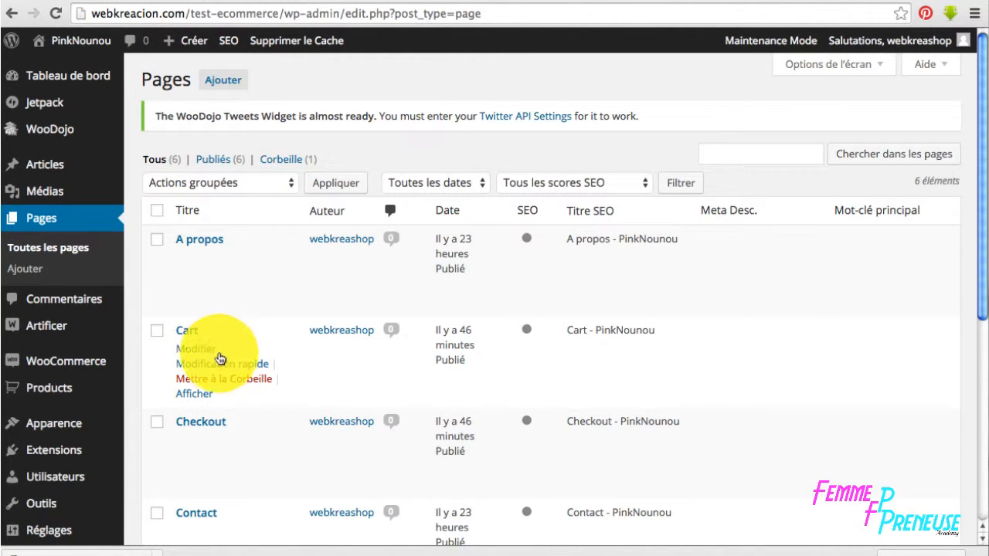
{"action": "left_click", "coordinate": [229, 362]}
{"action": "left_click", "coordinate": [232, 352]}
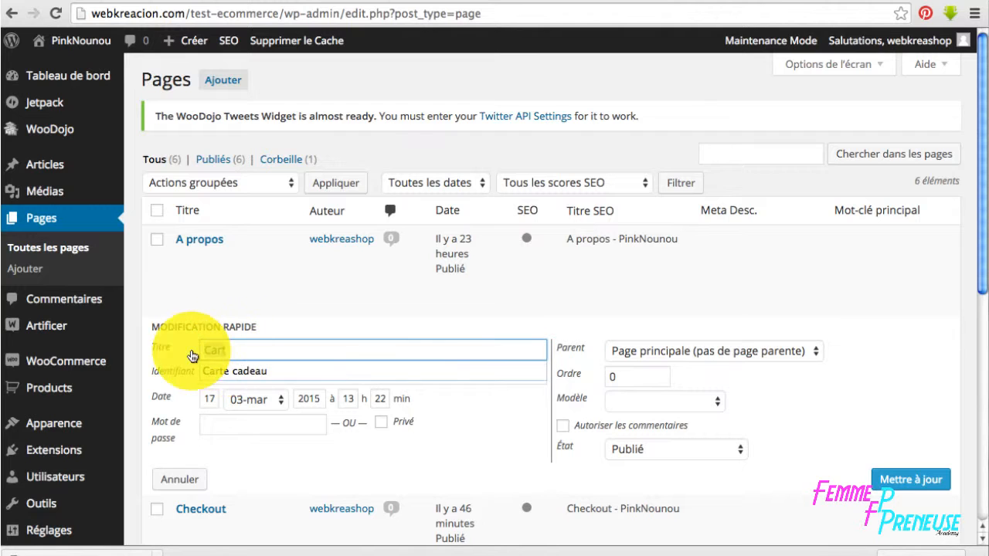
{"action": "left_click_drag", "start_coordinate": [226, 352], "coordinate": [154, 353]}
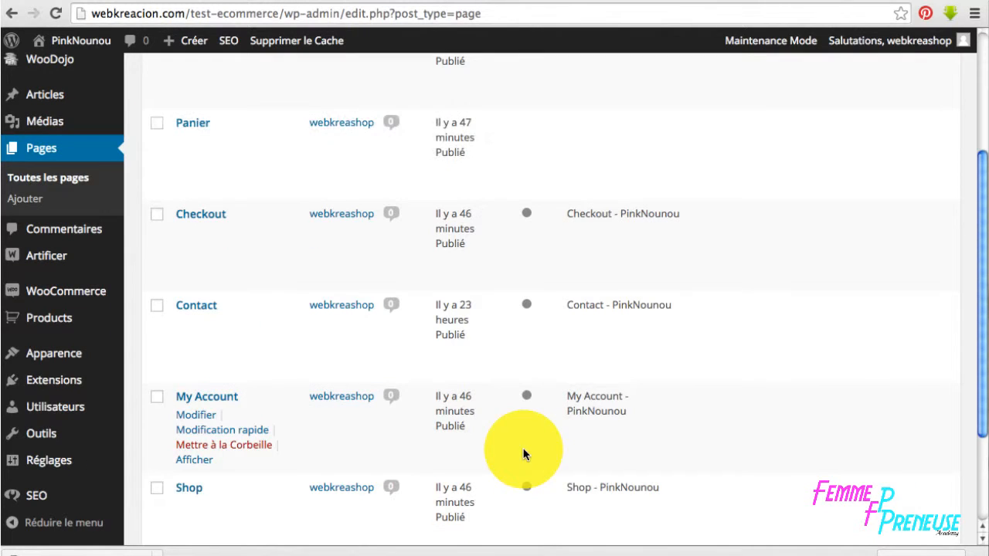
Quick-edit the My Account page to the title "Mon Compte" with the slug mon-compte, and update it
{"action": "left_click", "coordinate": [230, 430]}
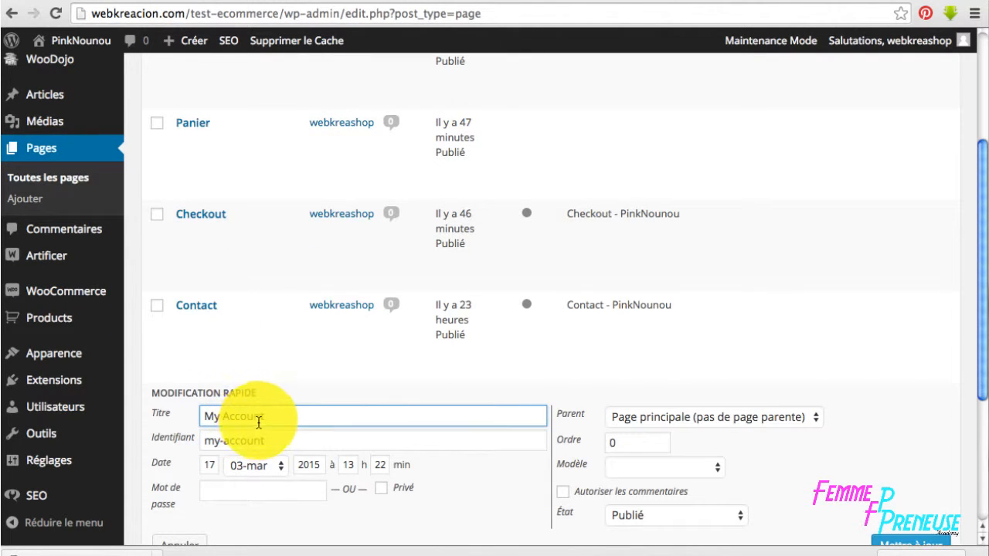
{"action": "left_click_drag", "start_coordinate": [267, 418], "coordinate": [214, 421]}
{"action": "type", "text": "Mon Compte"}
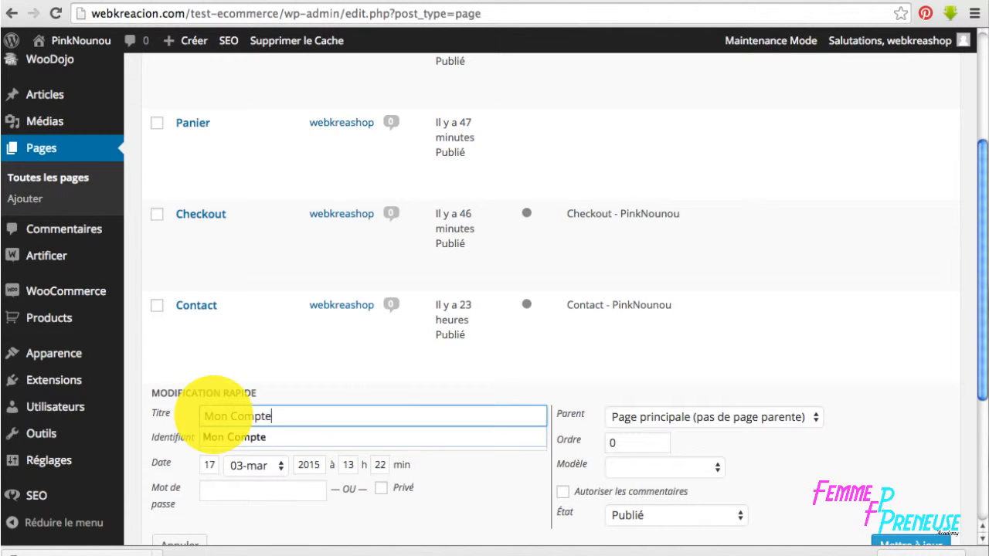
{"action": "left_click", "coordinate": [232, 438]}
{"action": "scroll", "coordinate": [563, 457], "scroll_direction": "down", "scroll_amount": 4}
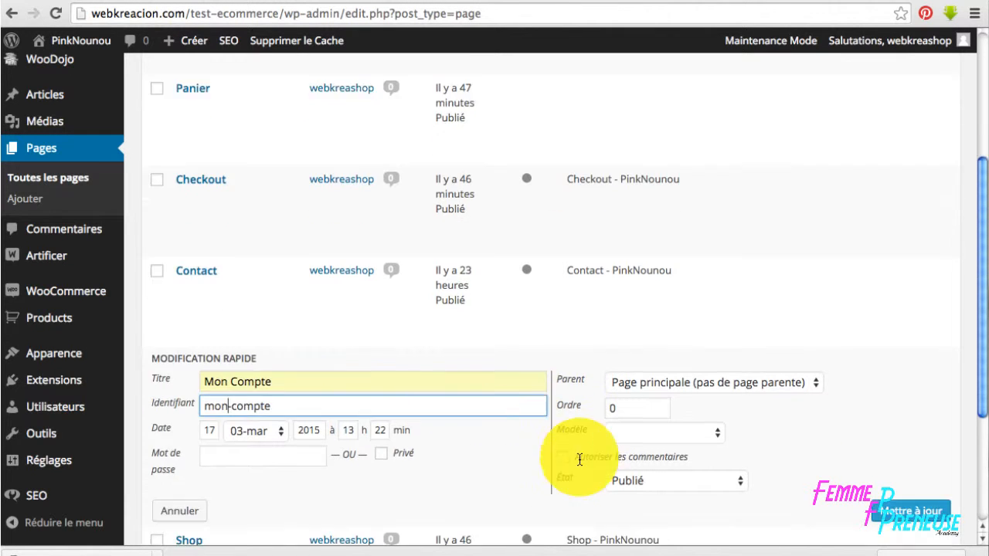
{"action": "left_click", "coordinate": [888, 404]}
Retitle the Shop page as Boutique with a quick edit in the list of pages
{"action": "left_click", "coordinate": [223, 406]}
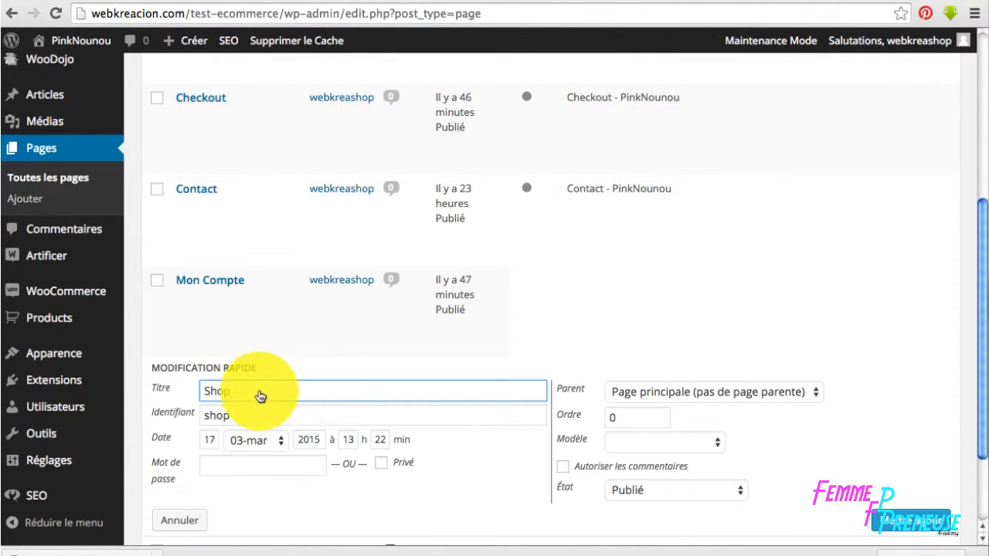
{"action": "left_click_drag", "start_coordinate": [260, 397], "coordinate": [178, 391]}
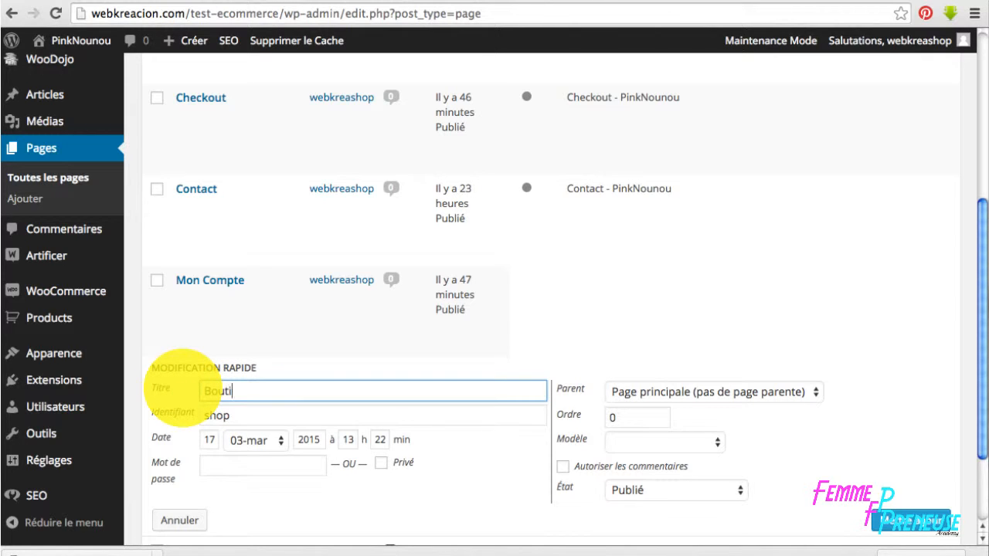
{"action": "type", "text": "Boutique"}
{"action": "key", "text": "Return"}
Reload the cart page on the shop's front end and follow the My Basket link to check it
{"action": "scroll", "coordinate": [459, 417], "scroll_direction": "up", "scroll_amount": 5}
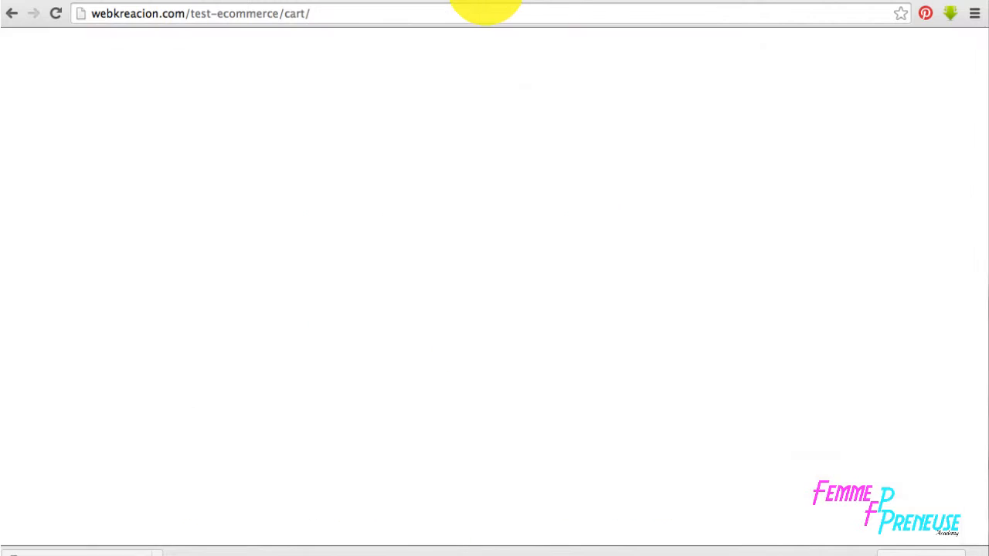
{"action": "key", "text": "super+r"}
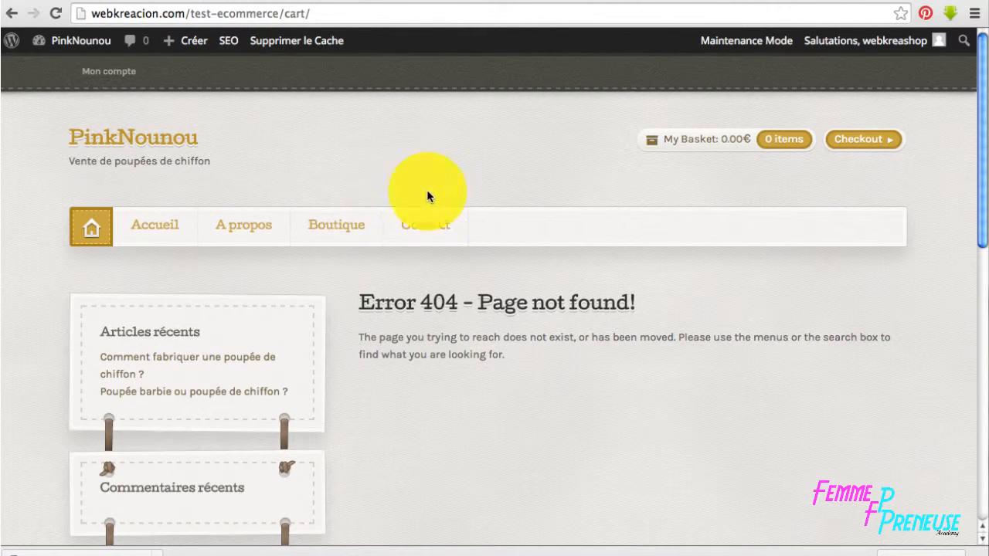
{"action": "left_click", "coordinate": [680, 139]}
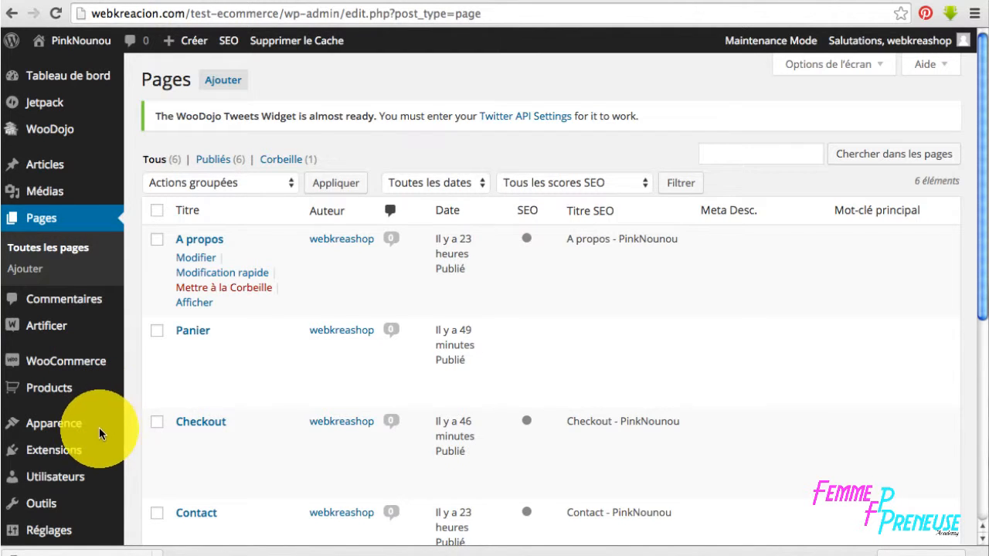
Open the site's widget management and remove the Commentaires récents and Archives widgets from the Primary sidebar
{"action": "left_click", "coordinate": [69, 422]}
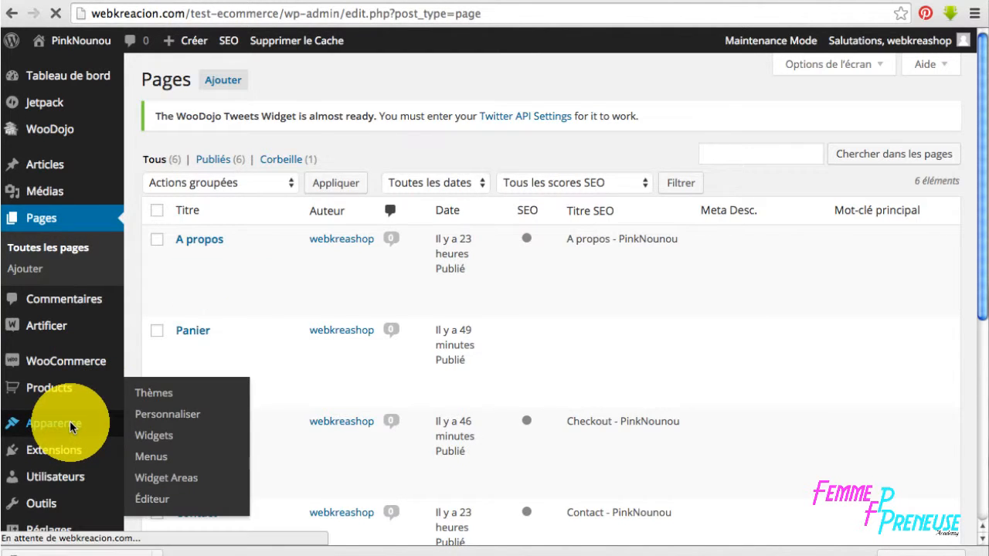
{"action": "left_click", "coordinate": [154, 432]}
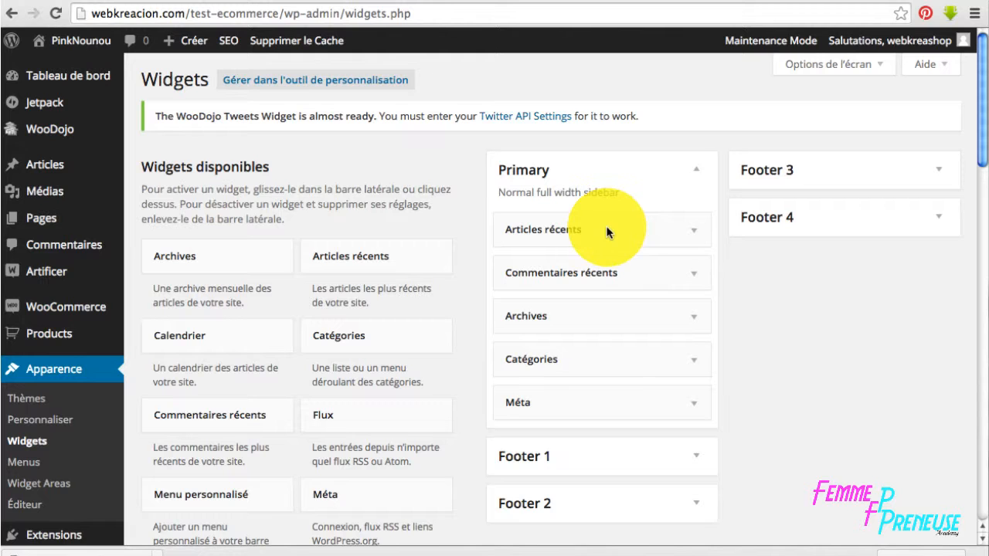
{"action": "left_click_drag", "start_coordinate": [601, 269], "coordinate": [324, 282]}
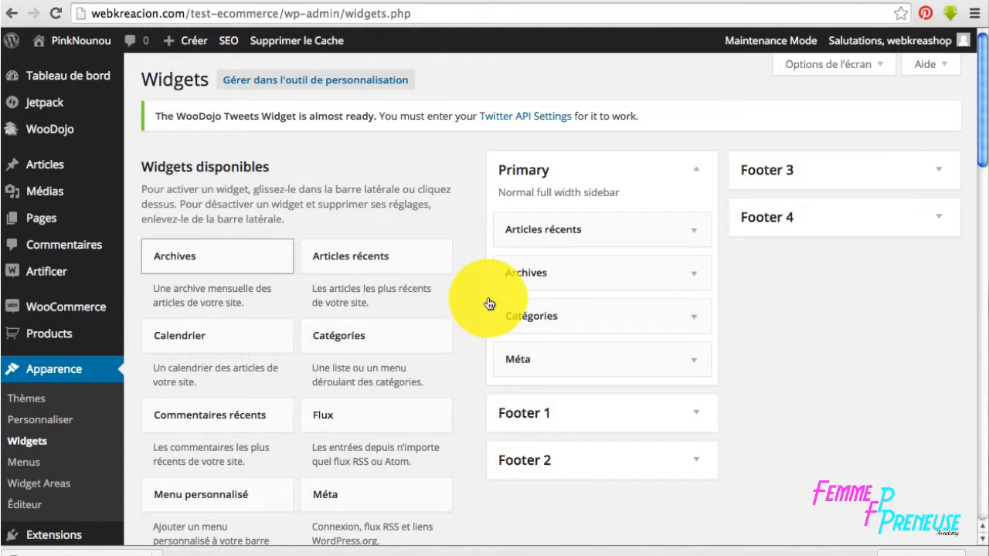
{"action": "left_click_drag", "start_coordinate": [583, 275], "coordinate": [266, 267]}
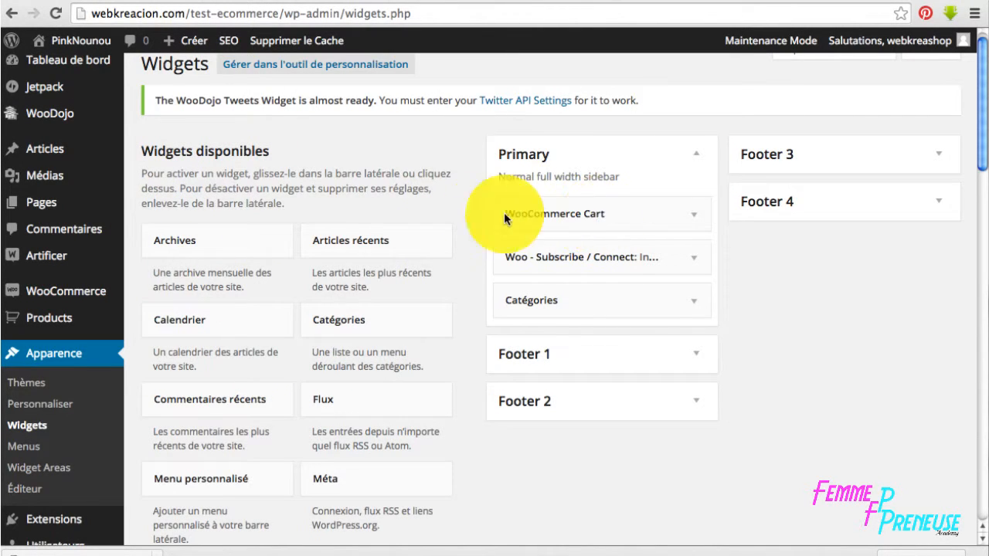
Review the settings of the WooCommerce Cart and Woo - Subscribe / Connect widgets in the Primary sidebar and browse the available widgets
{"action": "left_click", "coordinate": [693, 218]}
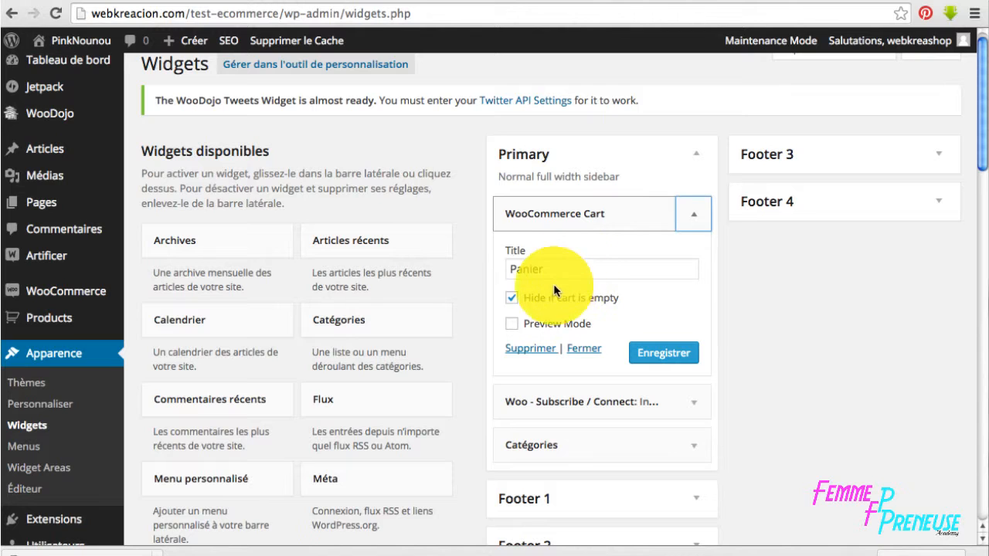
{"action": "left_click", "coordinate": [693, 216]}
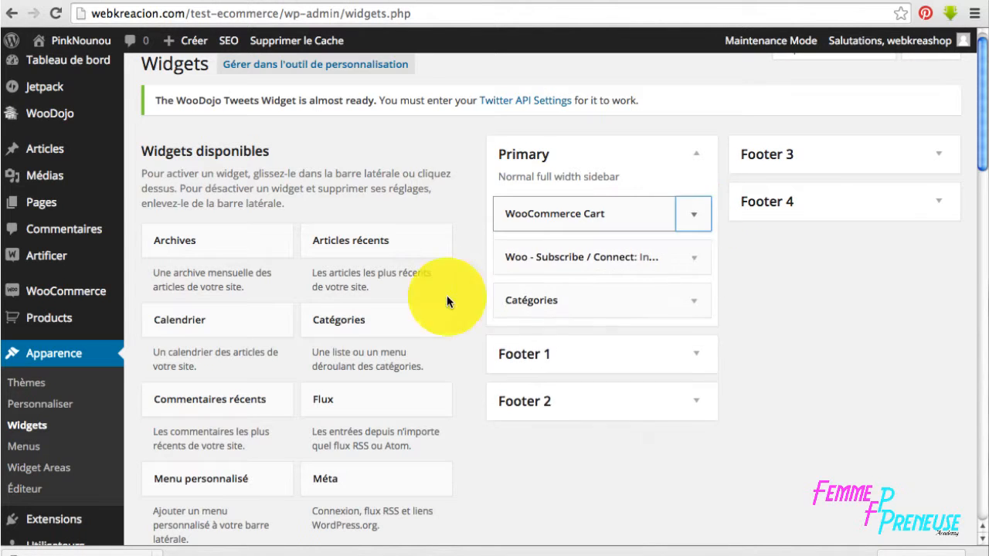
{"action": "scroll", "coordinate": [328, 409], "scroll_direction": "down", "scroll_amount": 1}
{"action": "scroll", "coordinate": [327, 407], "scroll_direction": "down", "scroll_amount": 6}
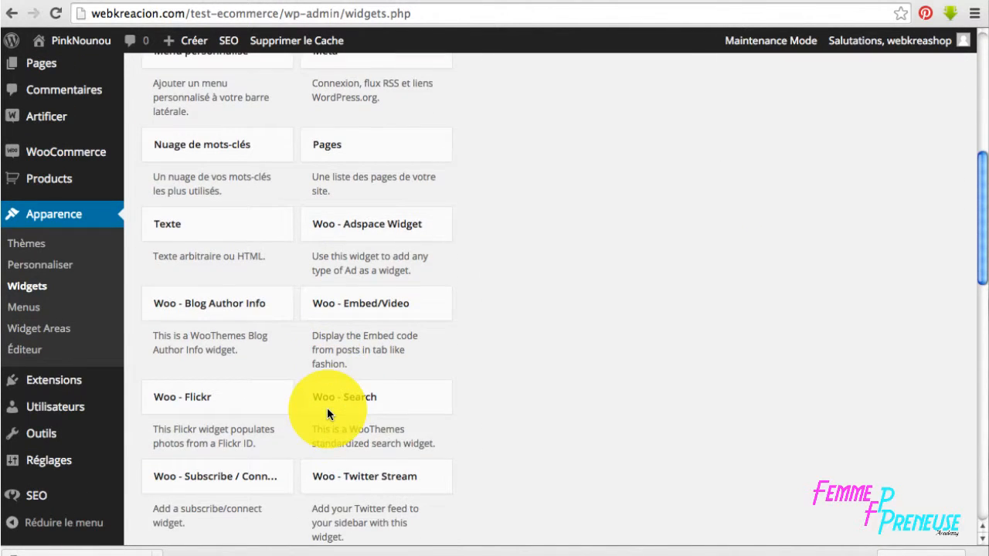
{"action": "scroll", "coordinate": [326, 407], "scroll_direction": "down", "scroll_amount": 2}
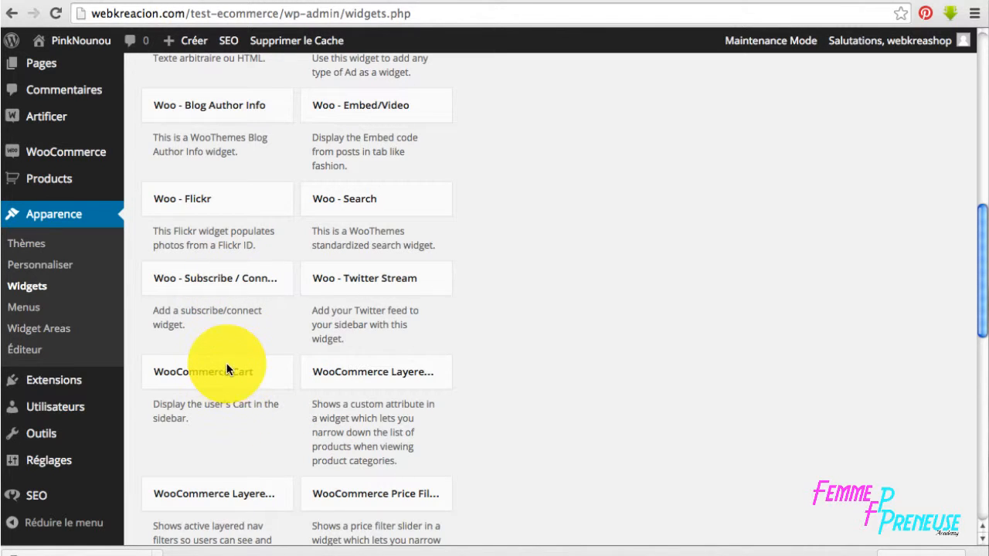
{"action": "scroll", "coordinate": [262, 394], "scroll_direction": "up", "scroll_amount": 4}
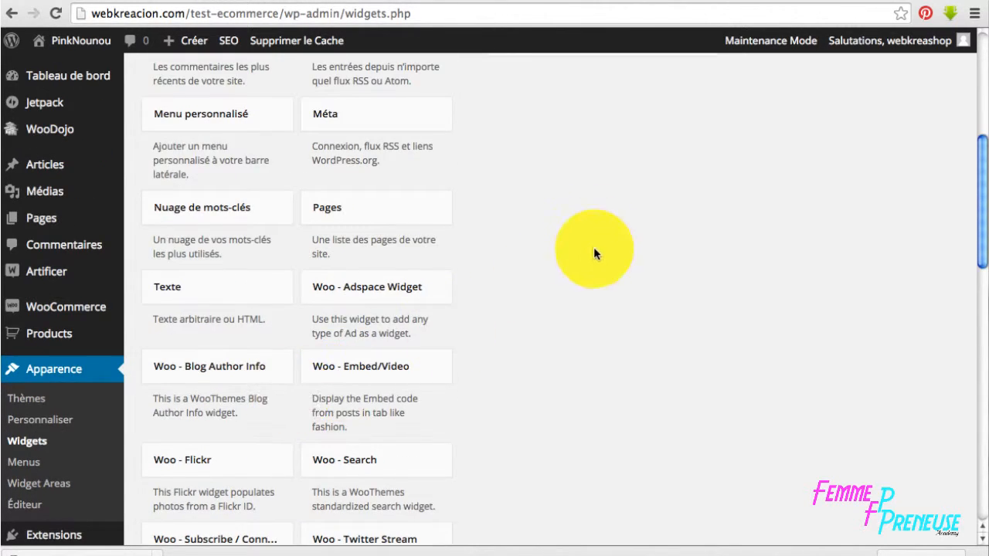
{"action": "scroll", "coordinate": [587, 255], "scroll_direction": "up", "scroll_amount": 2}
{"action": "scroll", "coordinate": [558, 156], "scroll_direction": "up", "scroll_amount": 3}
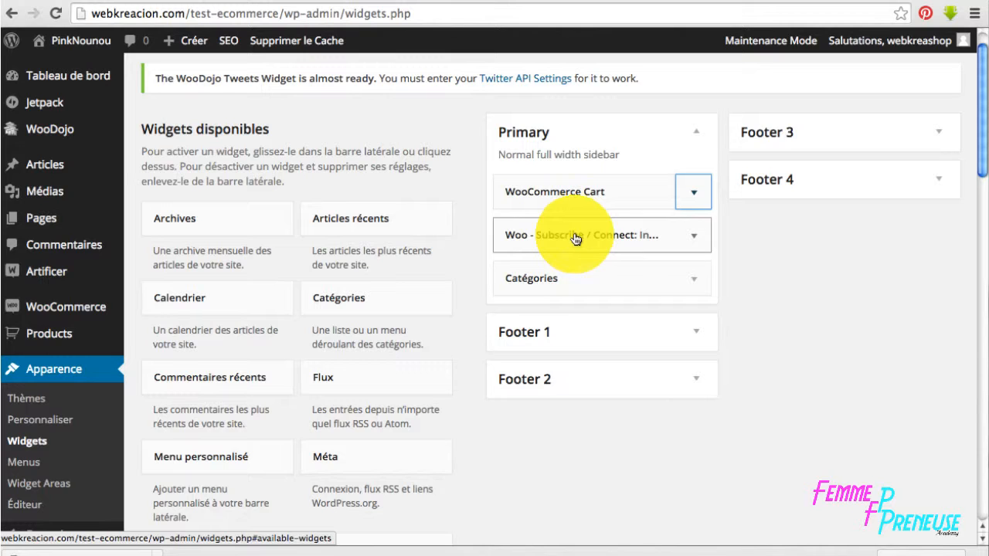
{"action": "left_click", "coordinate": [695, 239]}
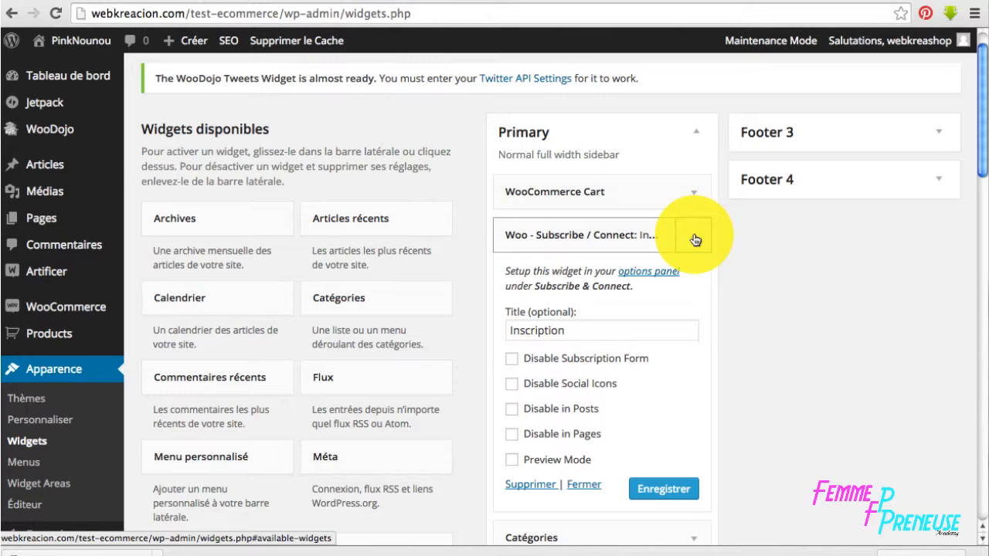
{"action": "left_click", "coordinate": [695, 240]}
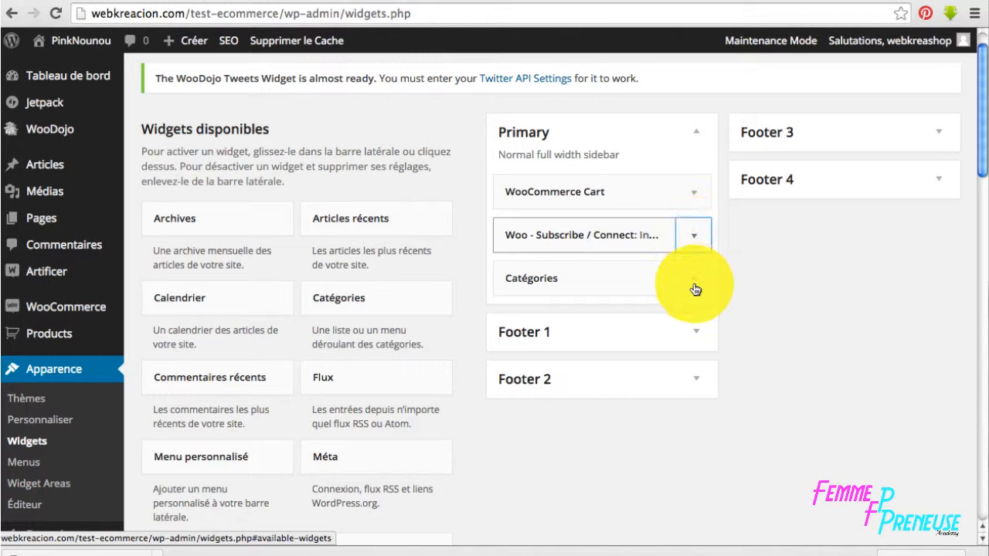
Give the Catégories widget in the Primary sidebar the title "Catégories", save it and collapse its settings
{"action": "left_click", "coordinate": [694, 280]}
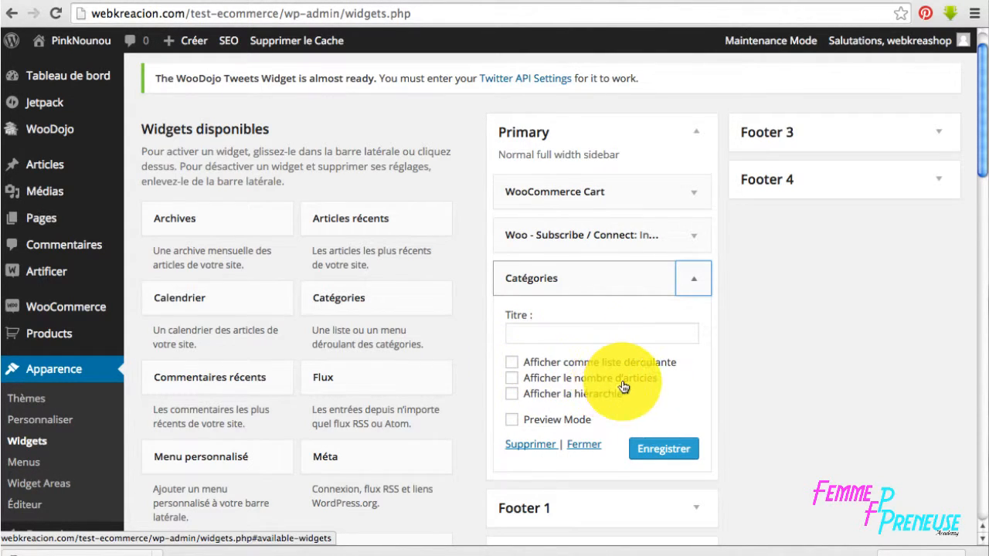
{"action": "left_click", "coordinate": [580, 334]}
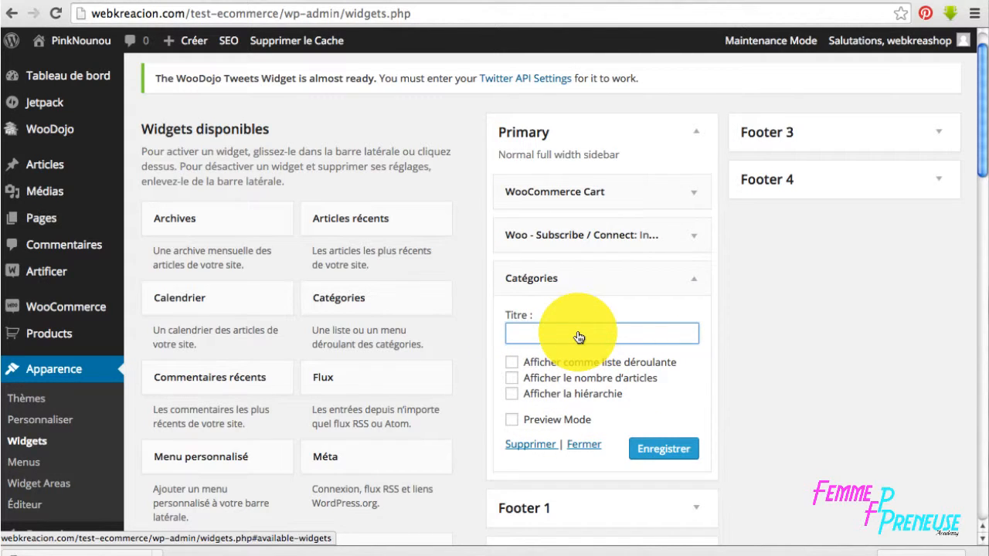
{"action": "type", "text": "C@"}
{"action": "left_click", "coordinate": [670, 451]}
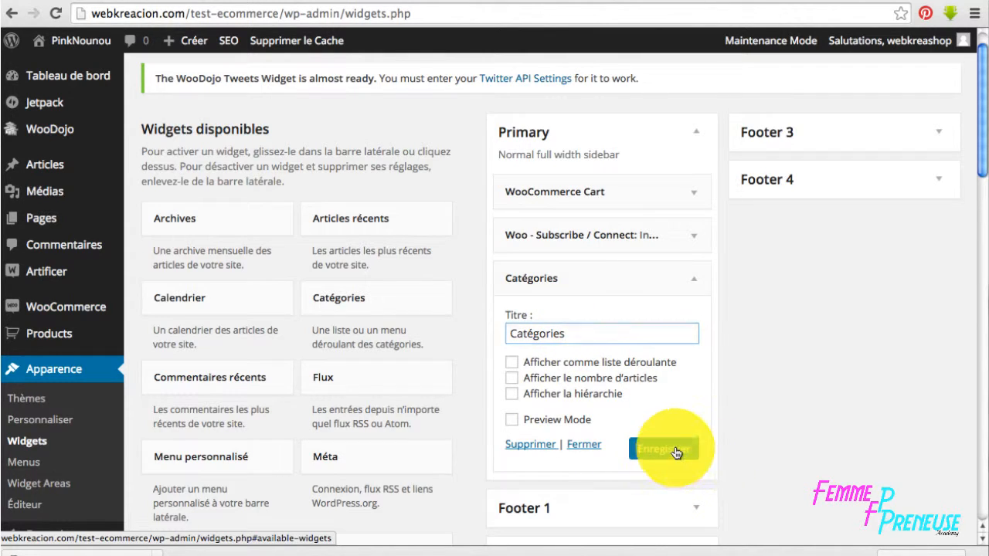
{"action": "left_click", "coordinate": [692, 280]}
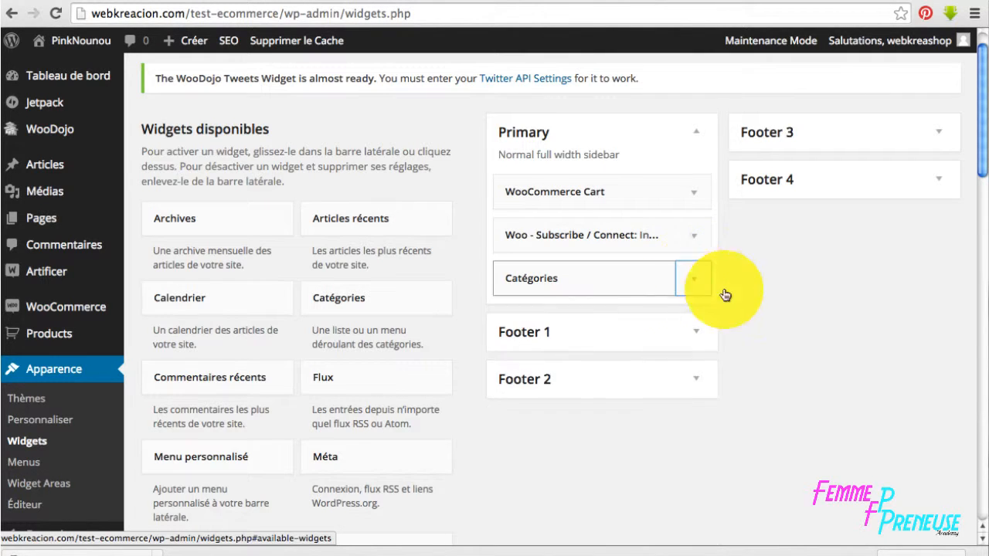
From the list of installed extensions, connect Jetpack to WordPress.com and authorize the connection with the prefilled account
{"action": "scroll", "coordinate": [623, 437], "scroll_direction": "down", "scroll_amount": 10}
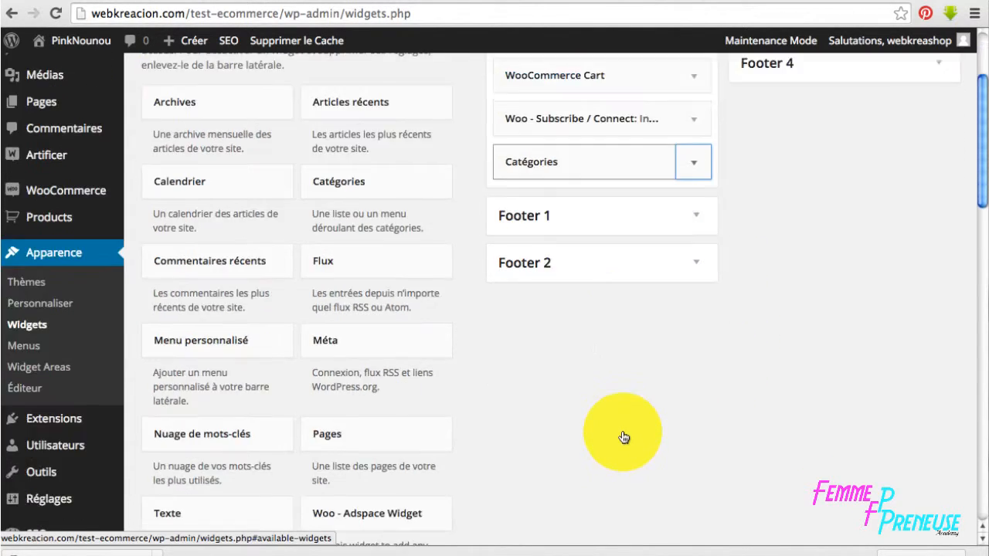
{"action": "scroll", "coordinate": [615, 429], "scroll_direction": "down", "scroll_amount": 5}
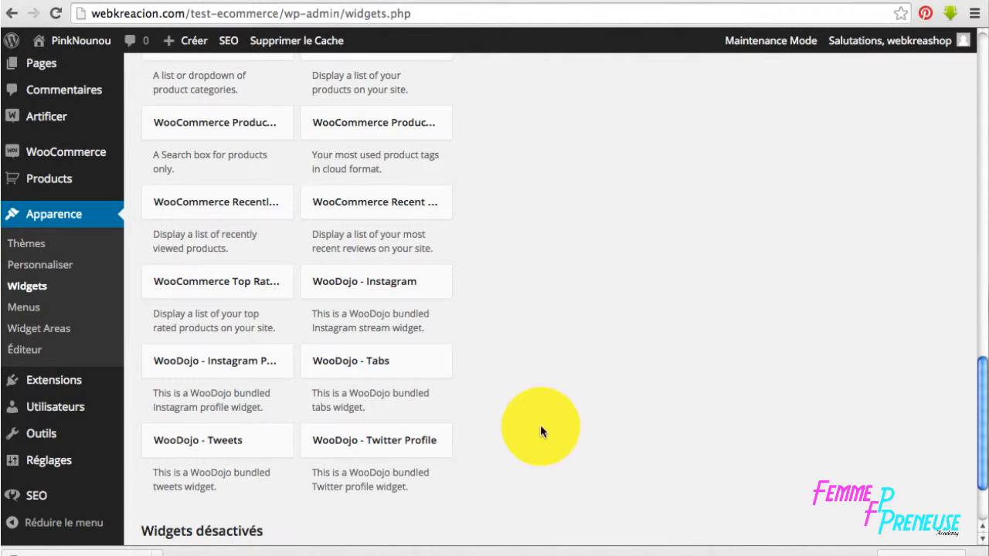
{"action": "scroll", "coordinate": [379, 440], "scroll_direction": "down", "scroll_amount": 3}
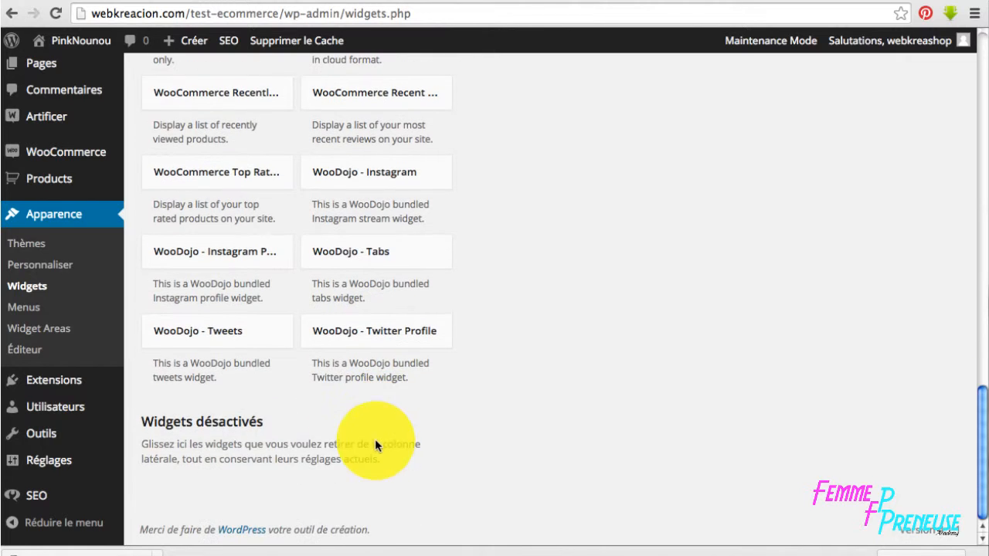
{"action": "left_click", "coordinate": [51, 378]}
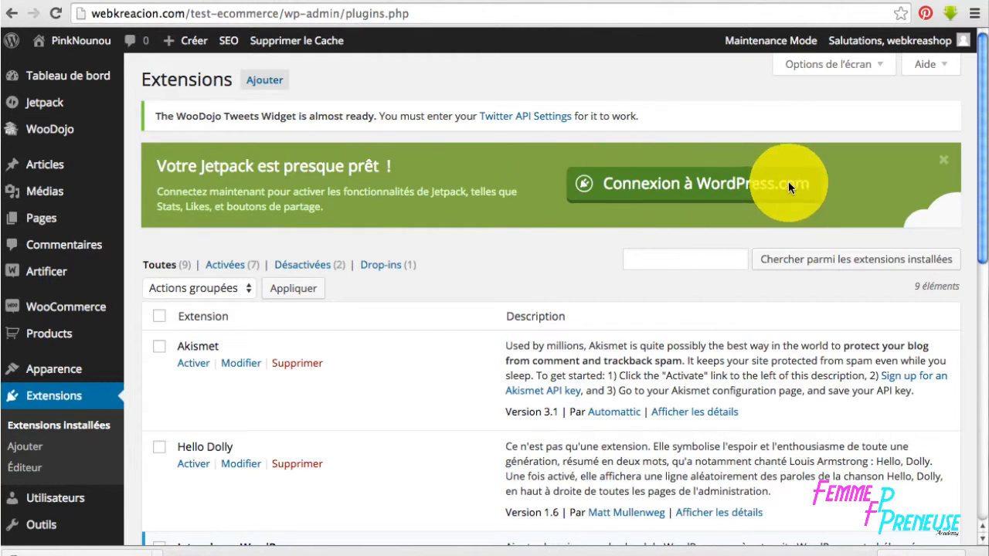
{"action": "left_click", "coordinate": [743, 190]}
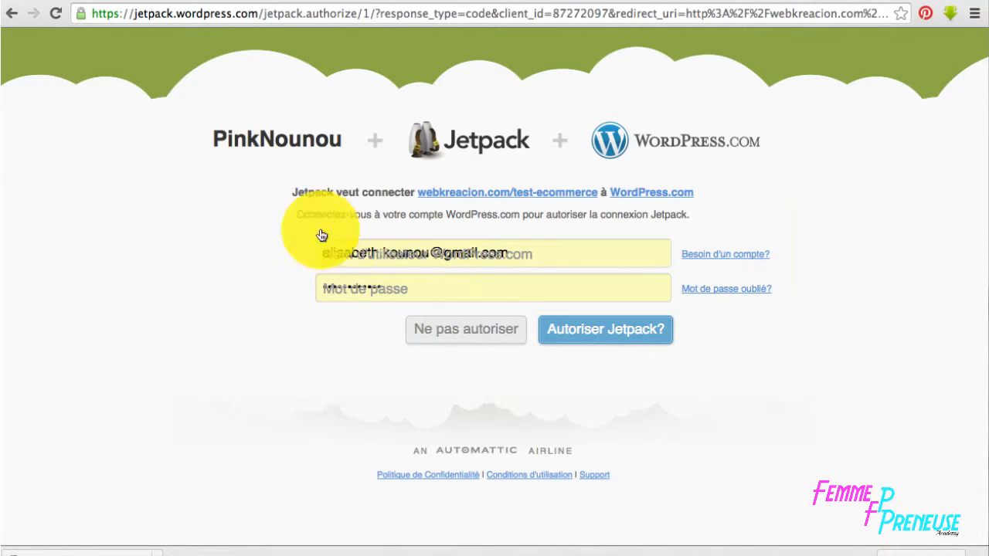
{"action": "left_click", "coordinate": [620, 329]}
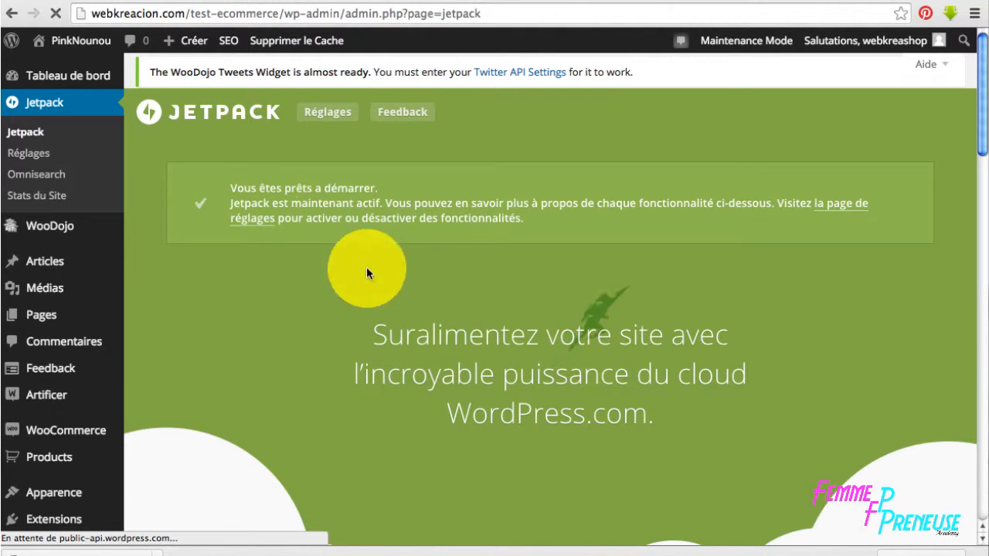
Examine Jetpack's team favourites and available features, expanding the list to show all of its features
{"action": "scroll", "coordinate": [486, 354], "scroll_direction": "down", "scroll_amount": 5}
{"action": "scroll", "coordinate": [483, 350], "scroll_direction": "down", "scroll_amount": 4}
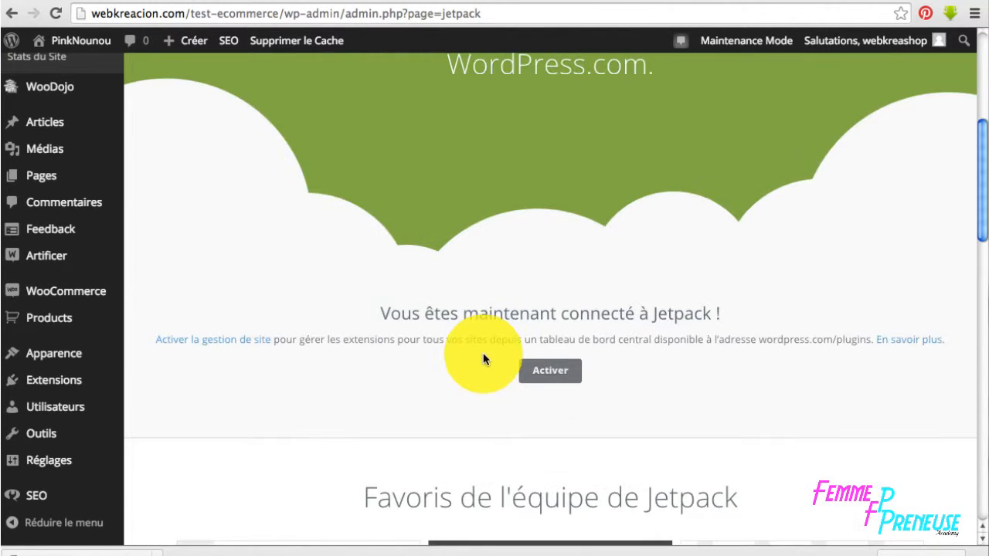
{"action": "scroll", "coordinate": [483, 356], "scroll_direction": "down", "scroll_amount": 5}
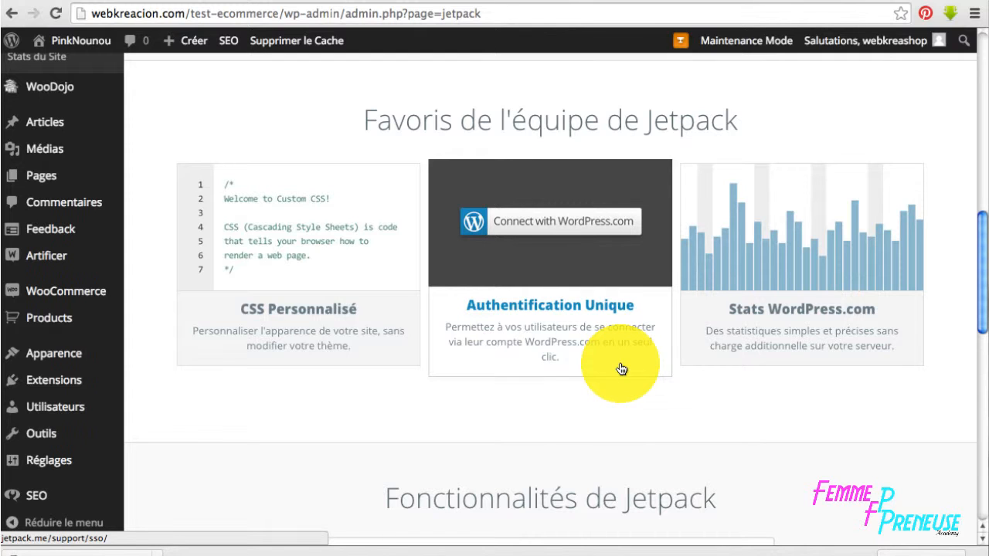
{"action": "scroll", "coordinate": [657, 367], "scroll_direction": "down", "scroll_amount": 4}
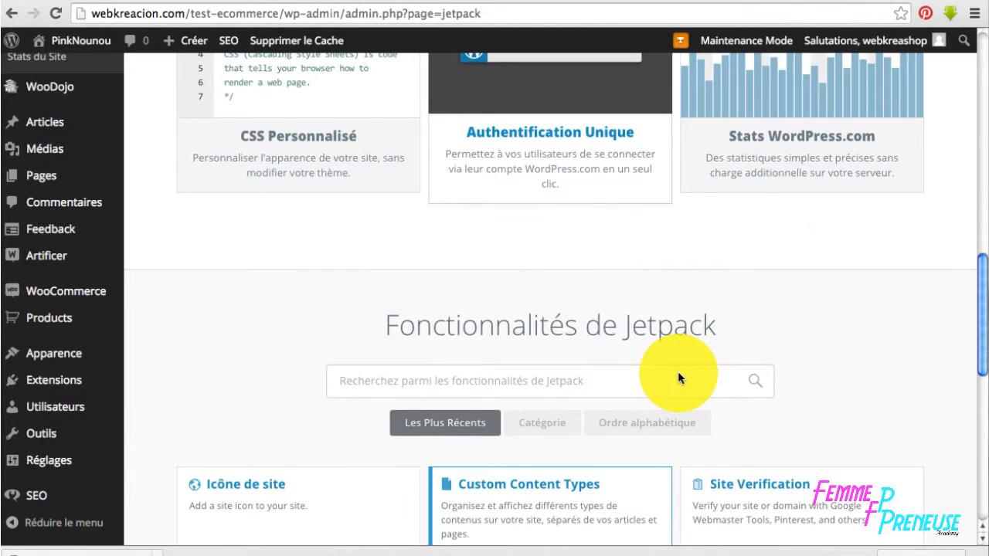
{"action": "scroll", "coordinate": [677, 375], "scroll_direction": "down", "scroll_amount": 1}
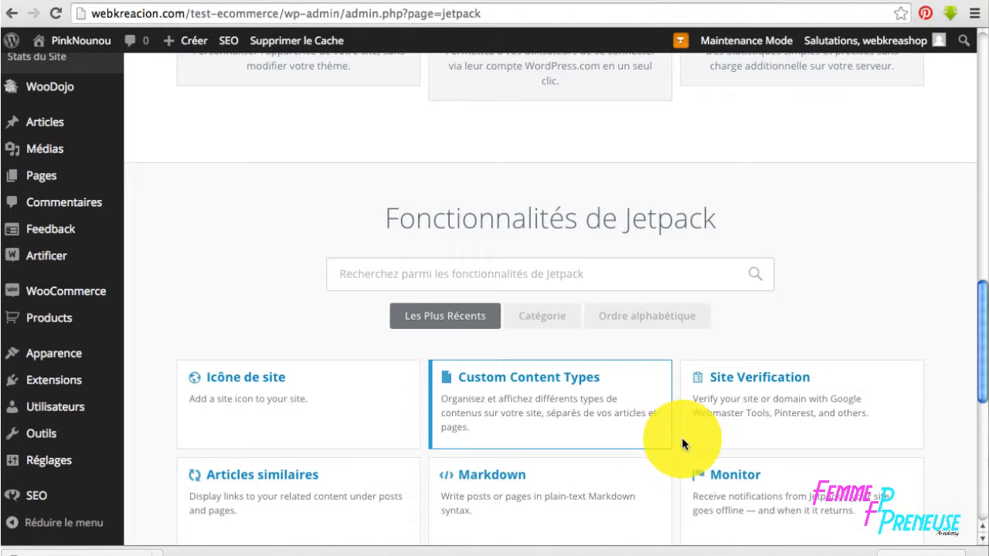
{"action": "scroll", "coordinate": [649, 438], "scroll_direction": "down", "scroll_amount": 2}
{"action": "scroll", "coordinate": [551, 404], "scroll_direction": "down", "scroll_amount": 3}
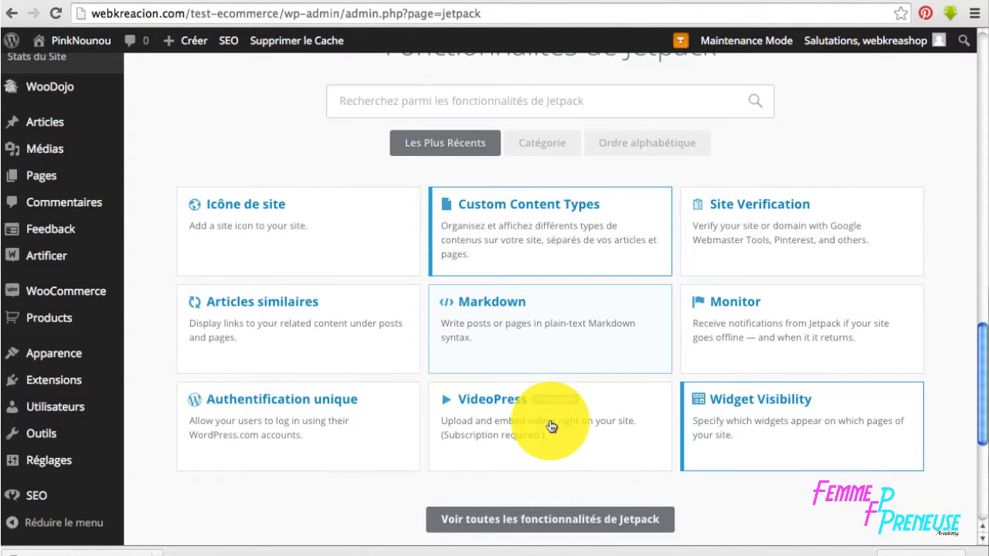
{"action": "scroll", "coordinate": [644, 421], "scroll_direction": "down", "scroll_amount": 4}
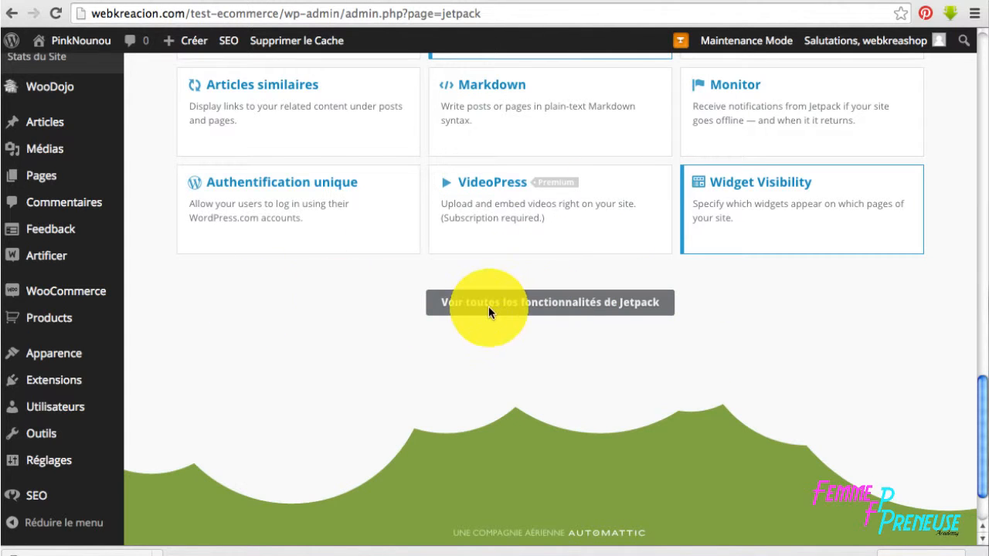
{"action": "left_click", "coordinate": [468, 302]}
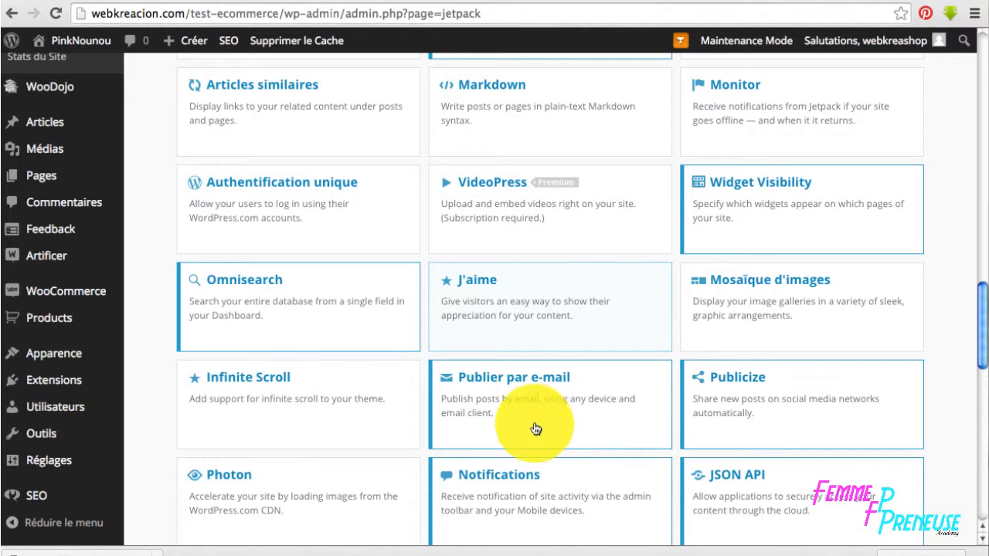
{"action": "scroll", "coordinate": [620, 433], "scroll_direction": "down", "scroll_amount": 5}
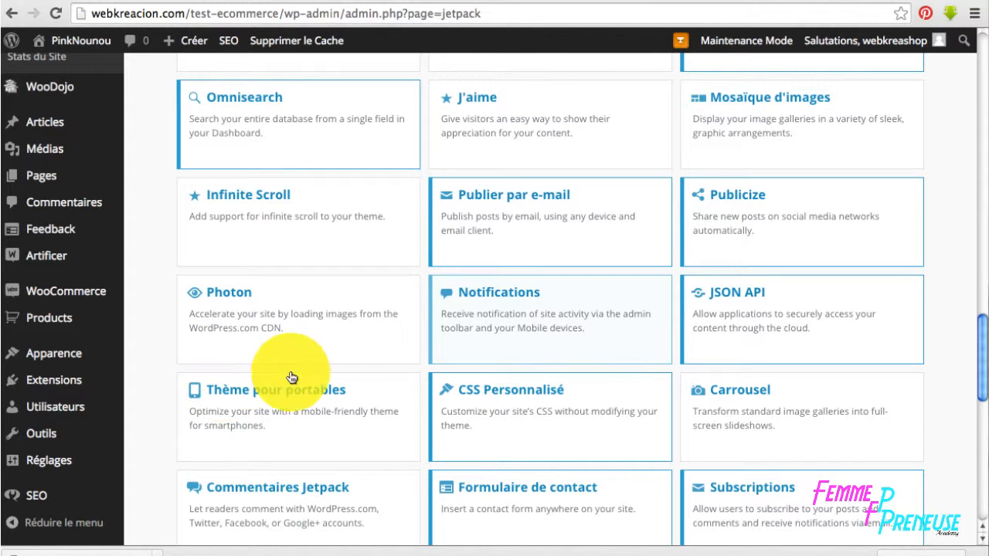
Go back to the widget management page and browse the available widgets, including the ones Jetpack adds
{"action": "scroll", "coordinate": [479, 340], "scroll_direction": "up", "scroll_amount": 15}
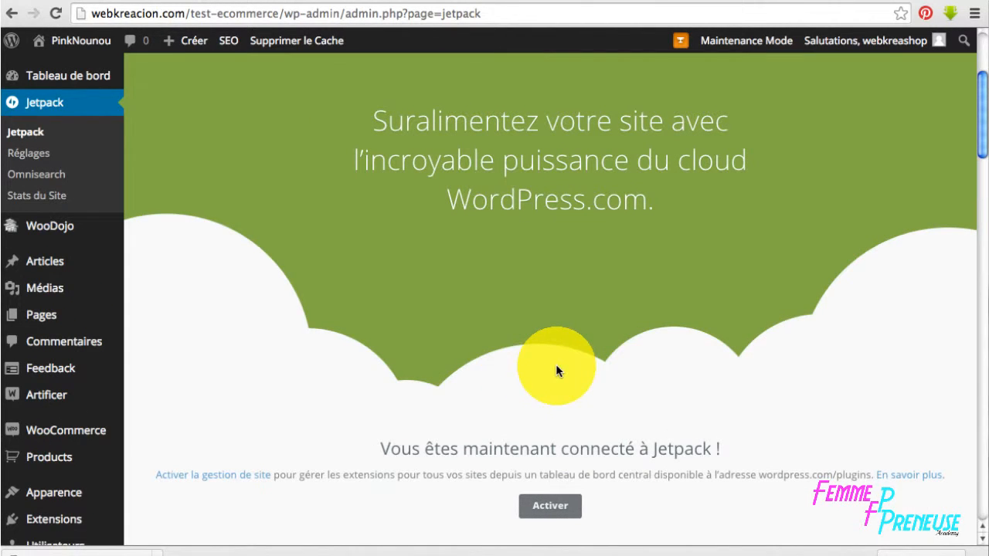
{"action": "scroll", "coordinate": [66, 440], "scroll_direction": "down", "scroll_amount": 1}
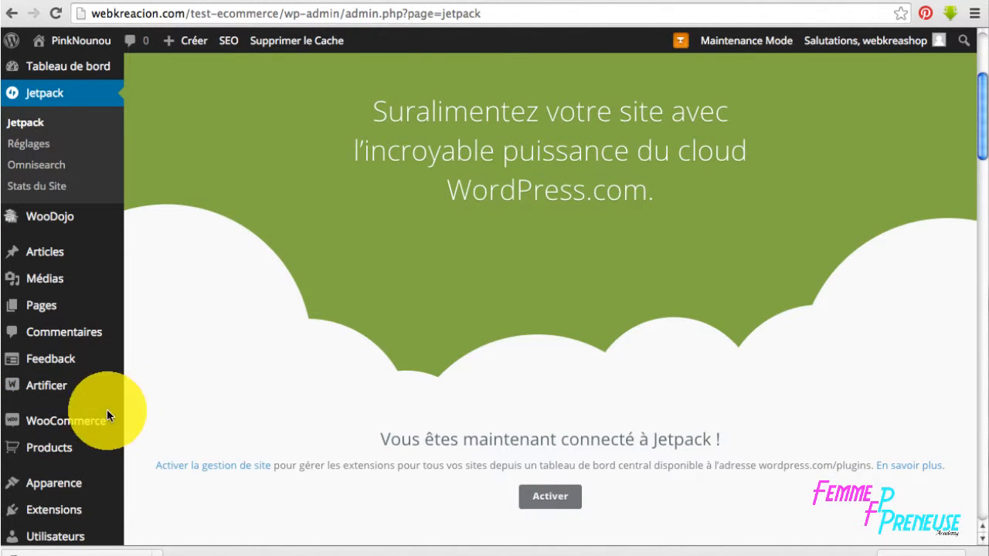
{"action": "left_click", "coordinate": [62, 481]}
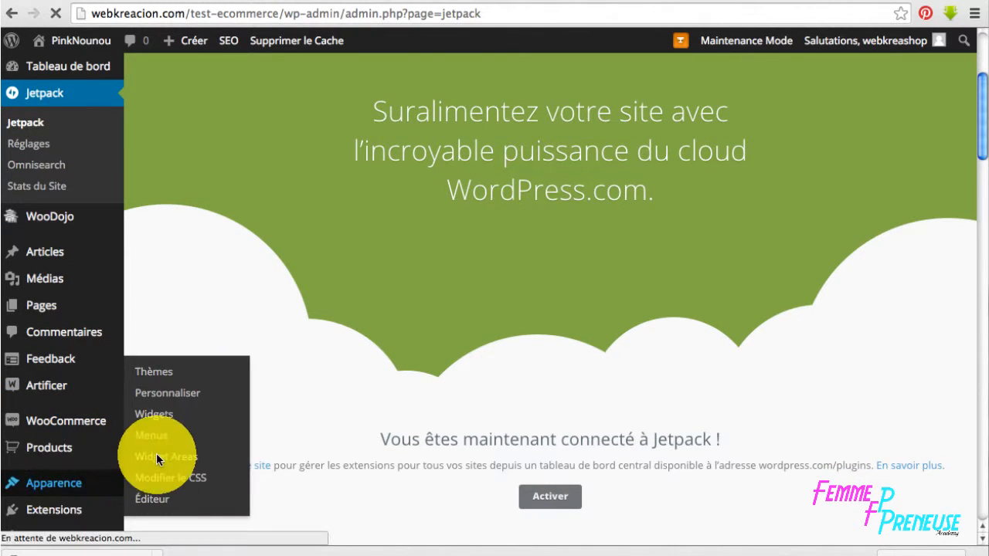
{"action": "left_click", "coordinate": [155, 412]}
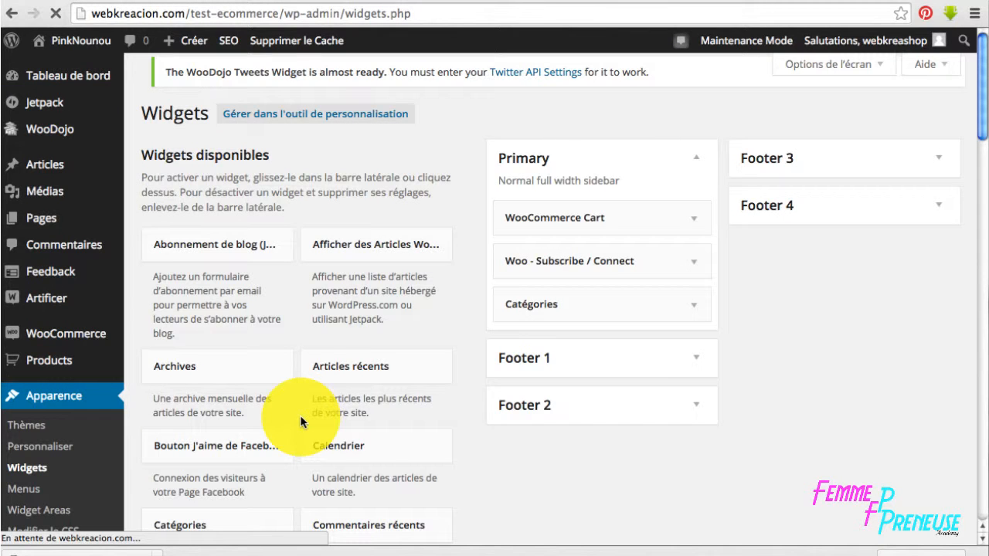
{"action": "scroll", "coordinate": [357, 410], "scroll_direction": "down", "scroll_amount": 5}
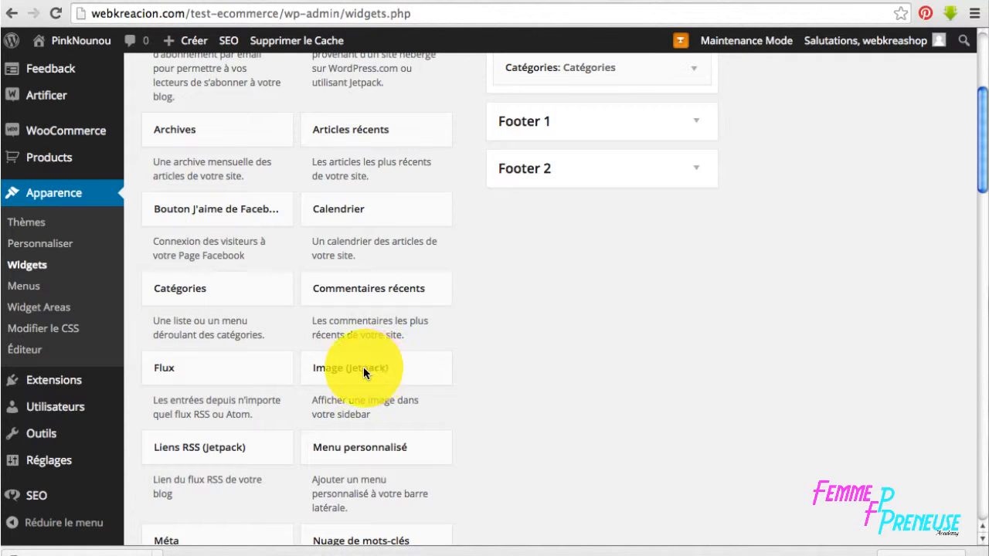
{"action": "scroll", "coordinate": [386, 368], "scroll_direction": "down", "scroll_amount": 4}
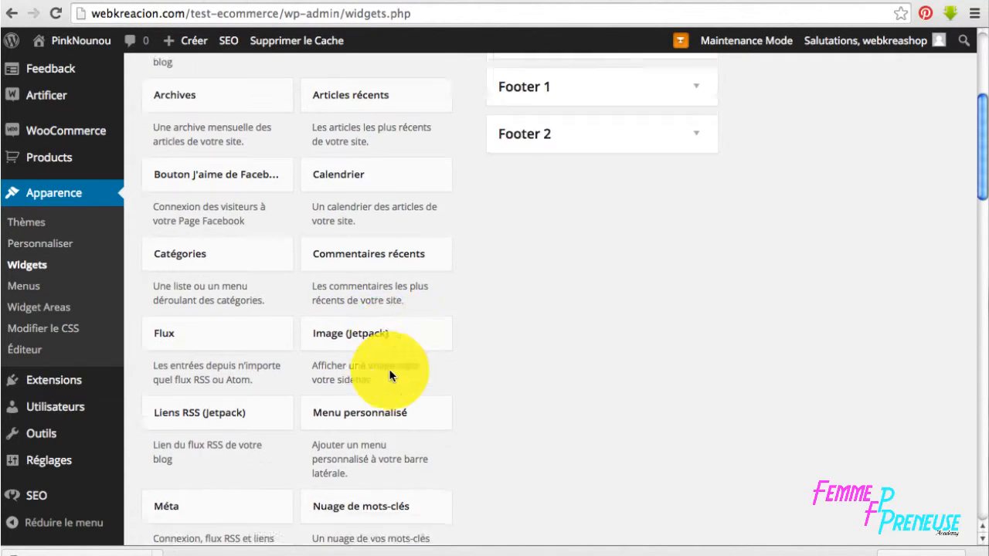
{"action": "scroll", "coordinate": [382, 375], "scroll_direction": "down", "scroll_amount": 5}
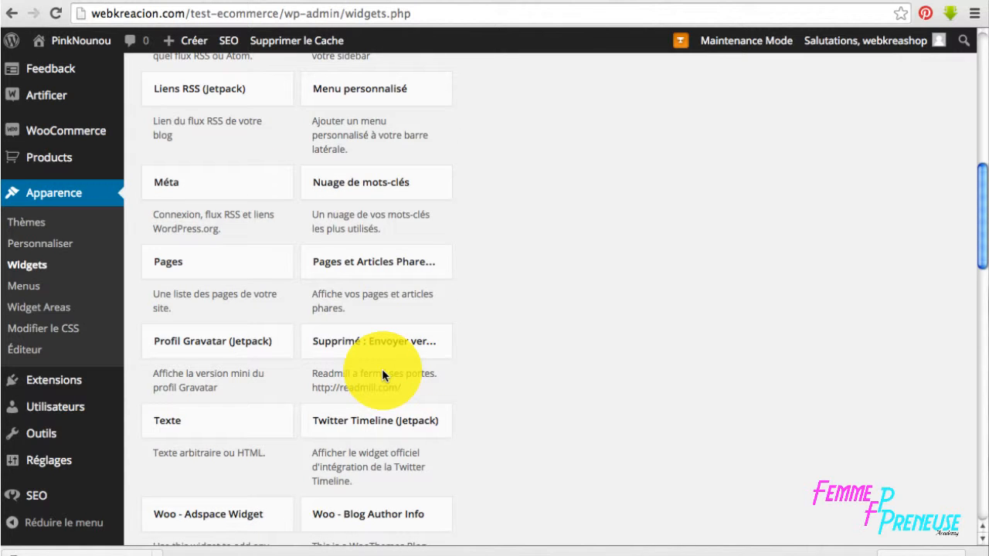
{"action": "scroll", "coordinate": [382, 368], "scroll_direction": "down", "scroll_amount": 7}
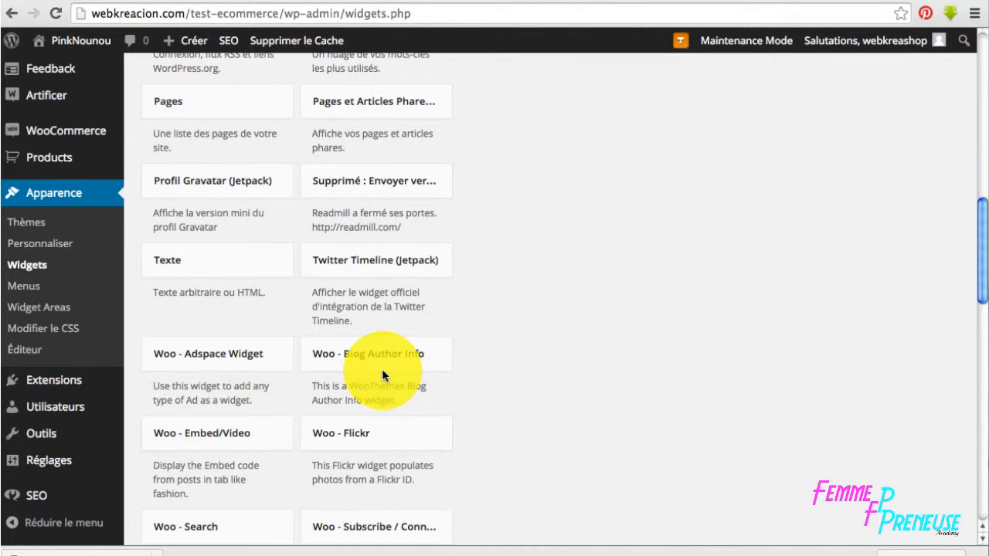
Add the Bouton J'aime de Facebook (Jetpack) widget to the Primary sidebar, between Woo - Subscribe / Connect and Catégories
{"action": "scroll", "coordinate": [383, 367], "scroll_direction": "up", "scroll_amount": 10}
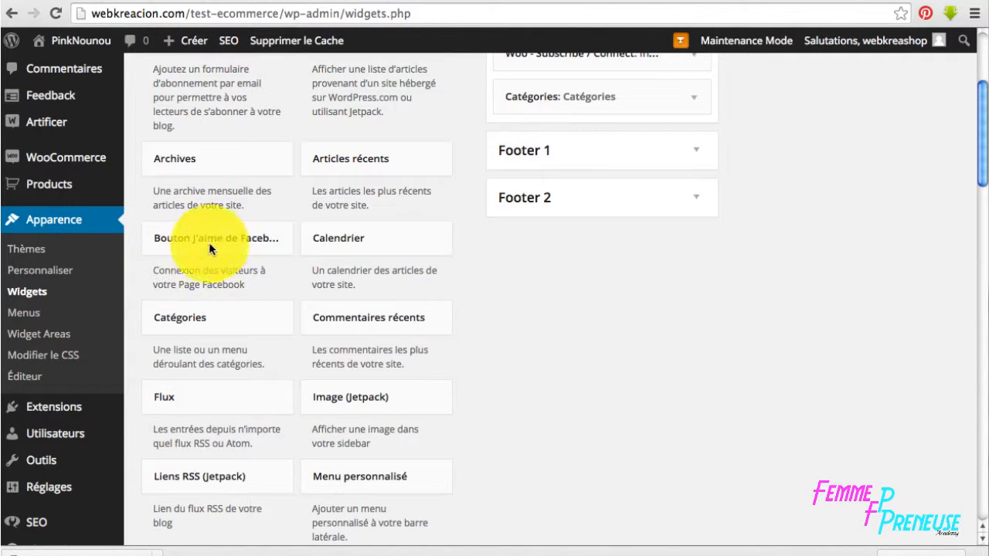
{"action": "scroll", "coordinate": [220, 251], "scroll_direction": "up", "scroll_amount": 3}
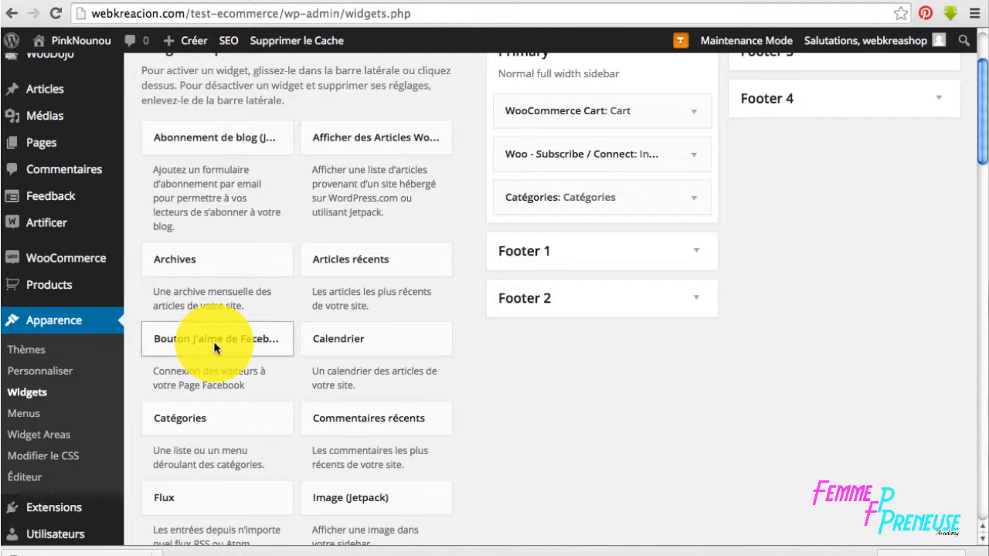
{"action": "scroll", "coordinate": [247, 336], "scroll_direction": "up", "scroll_amount": 1}
{"action": "scroll", "coordinate": [246, 336], "scroll_direction": "down", "scroll_amount": 2}
{"action": "left_click_drag", "start_coordinate": [240, 323], "coordinate": [312, 301]}
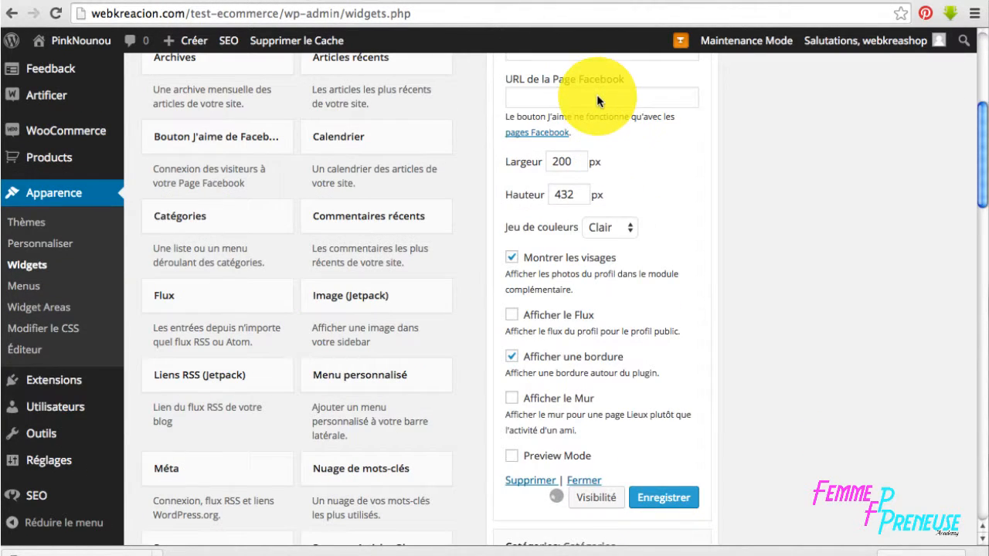
{"action": "left_click", "coordinate": [597, 97]}
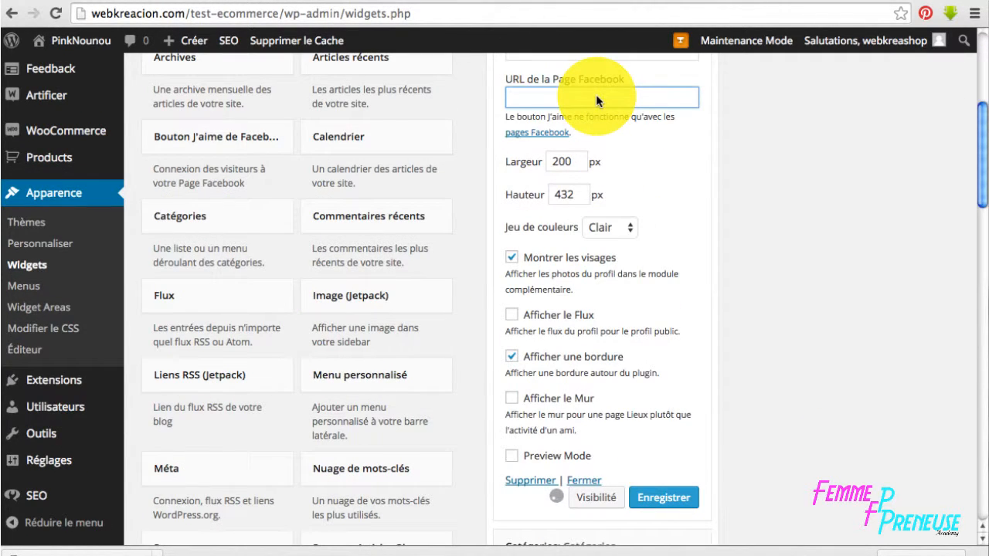
{"action": "type", "text": "http://www.facebook.com/fe"}
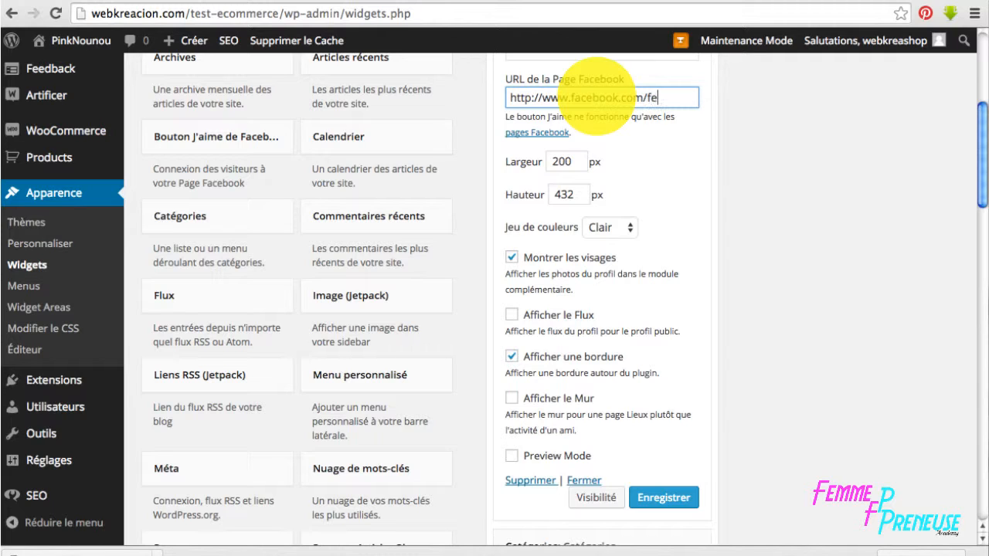
{"action": "type", "text": "mmepreneuse"}
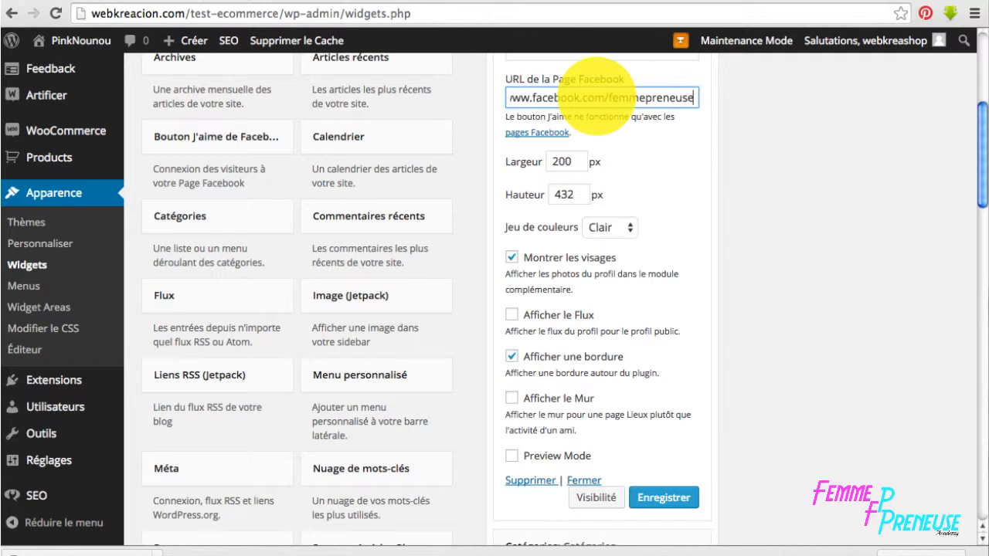
{"action": "scroll", "coordinate": [698, 128], "scroll_direction": "up", "scroll_amount": 2}
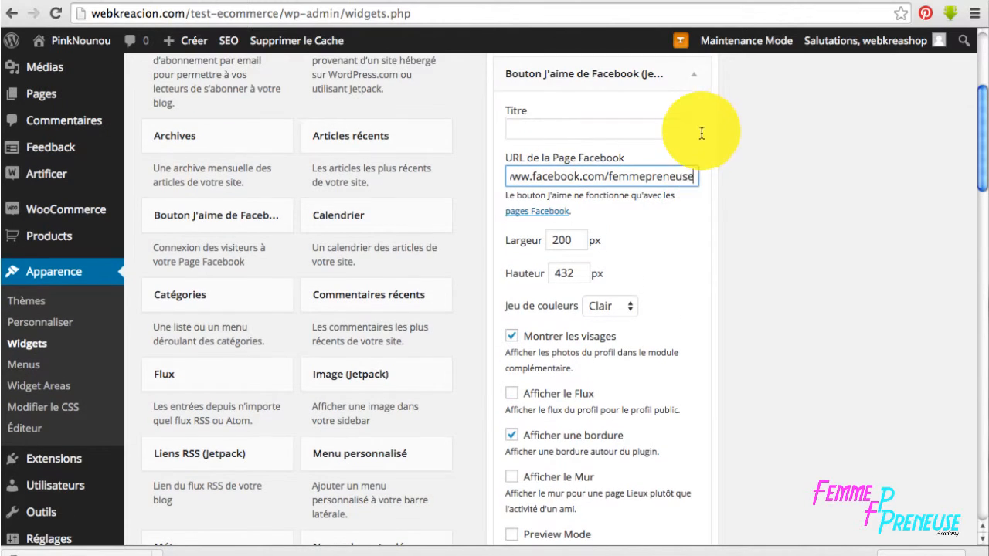
{"action": "left_click", "coordinate": [652, 129]}
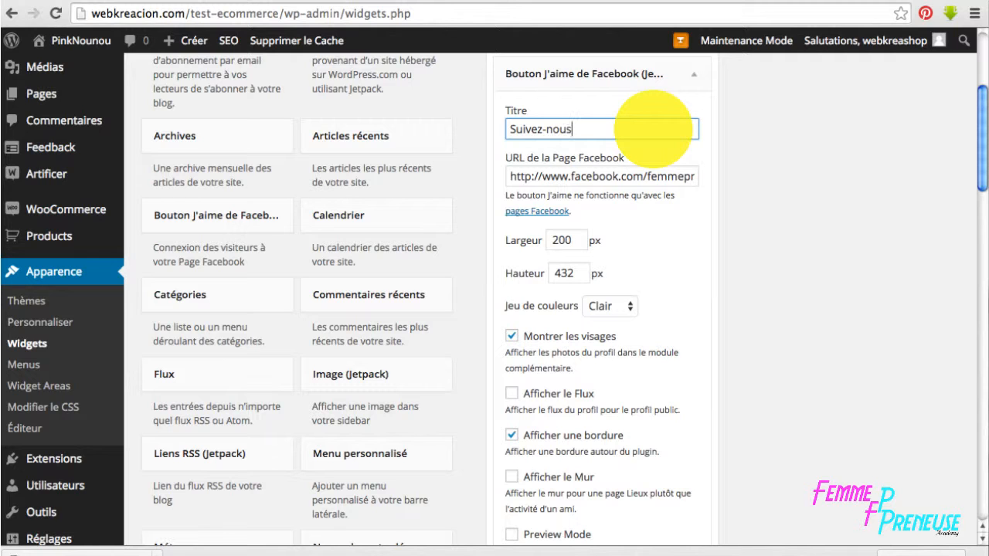
{"action": "left_click", "coordinate": [693, 76]}
Replace the Catégories widget in the Primary sidebar with an Image (Jetpack) widget and enter the widget title "En solde !"
{"action": "left_click_drag", "start_coordinate": [687, 258], "coordinate": [382, 269]}
{"action": "scroll", "coordinate": [367, 286], "scroll_direction": "down", "scroll_amount": 3}
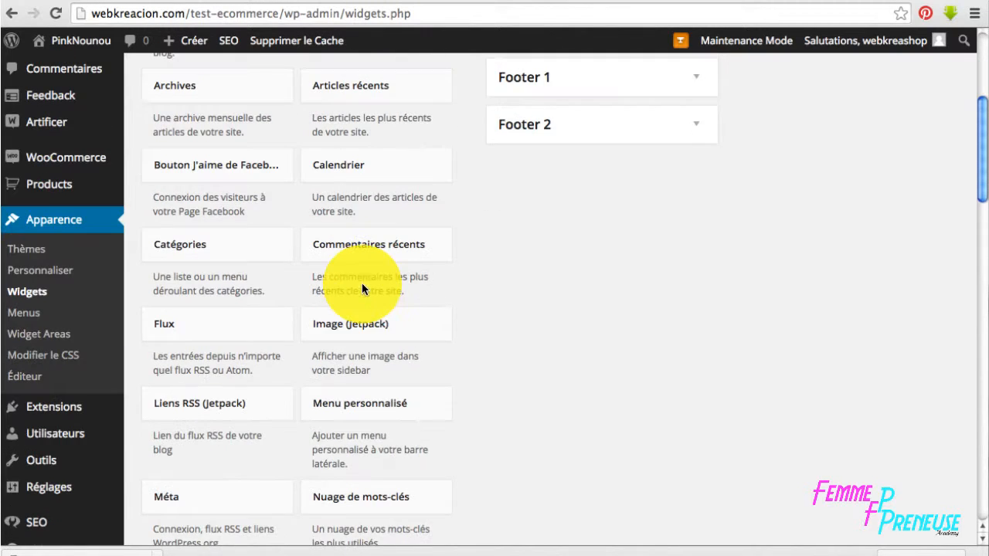
{"action": "left_click_drag", "start_coordinate": [366, 327], "coordinate": [571, 162]}
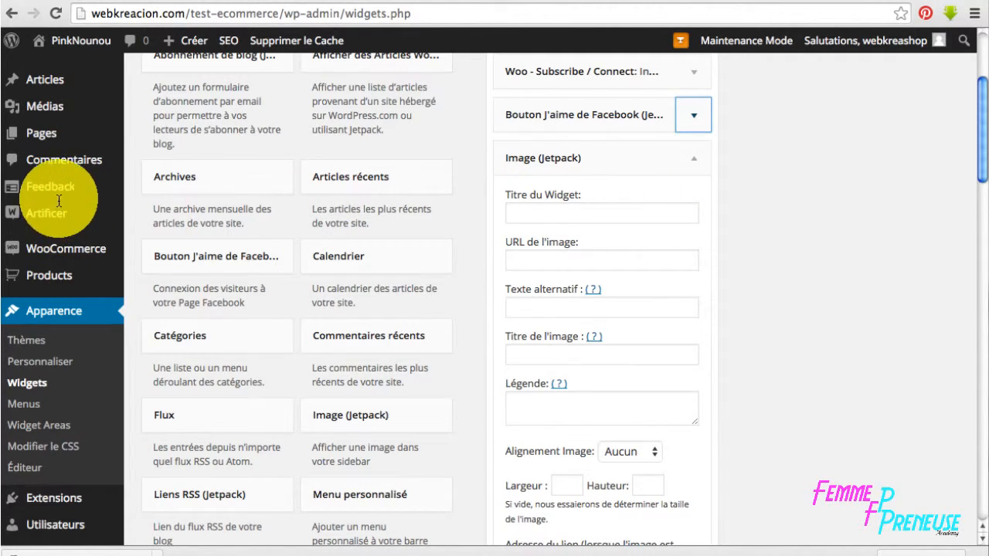
{"action": "left_click", "coordinate": [542, 217]}
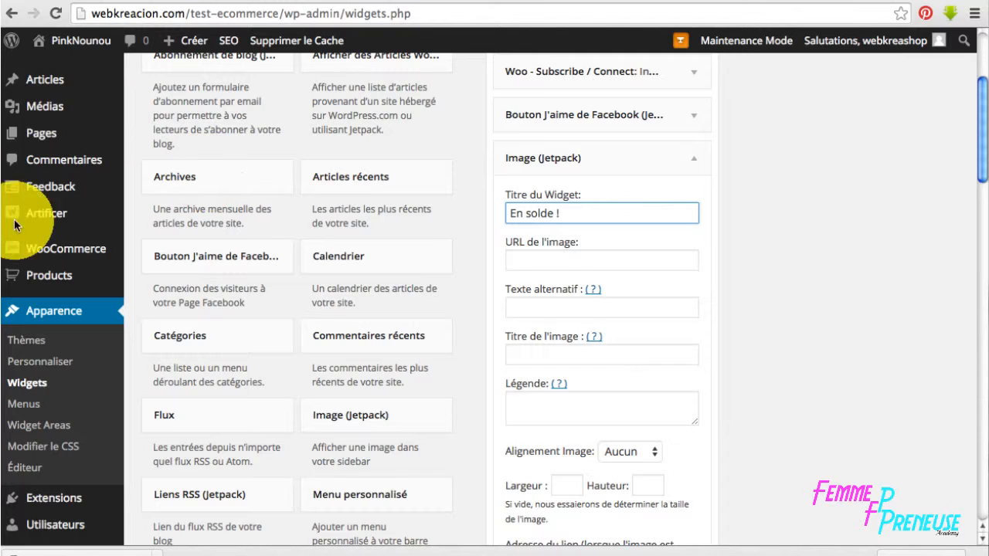
Copy the web address of the Tablier-rouge image from the media library and close its attachment details
{"action": "left_click", "coordinate": [46, 106]}
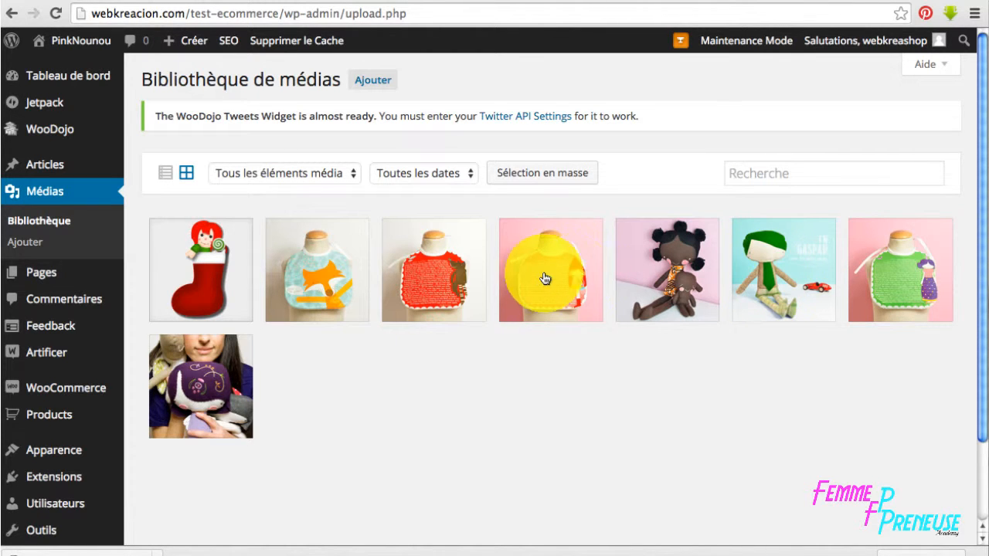
{"action": "left_click", "coordinate": [421, 276]}
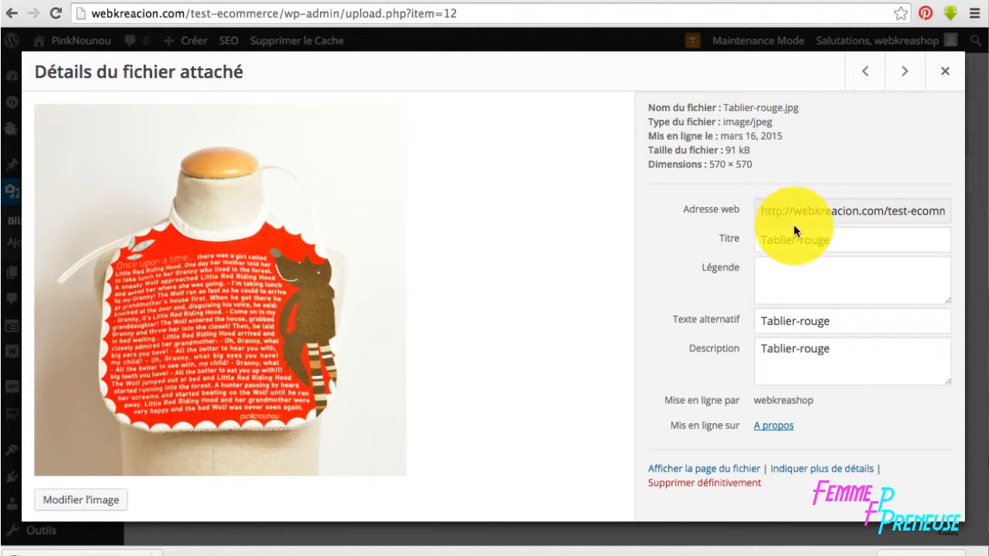
{"action": "left_click", "coordinate": [813, 211]}
{"action": "triple_click", "coordinate": [813, 210]}
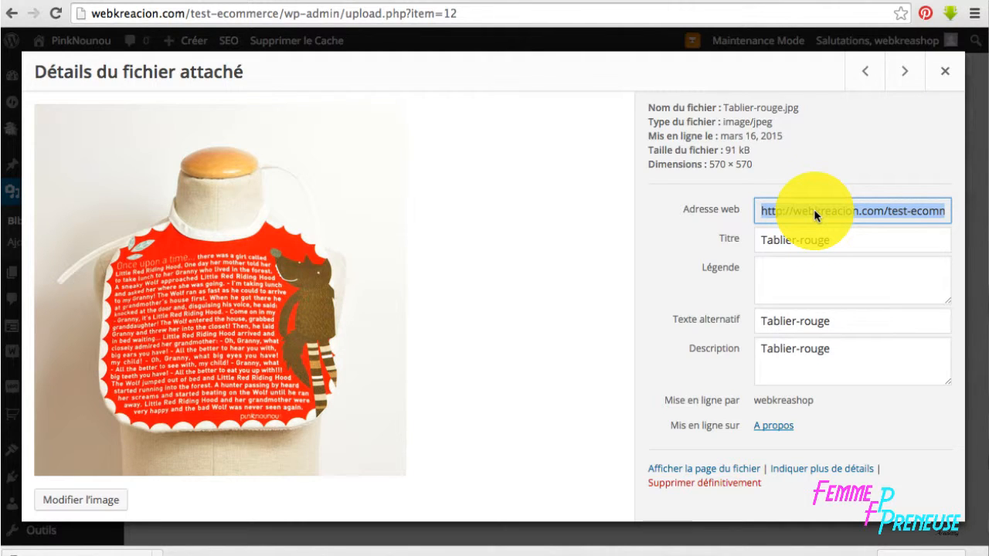
{"action": "right_click", "coordinate": [814, 212]}
{"action": "left_click", "coordinate": [577, 213]}
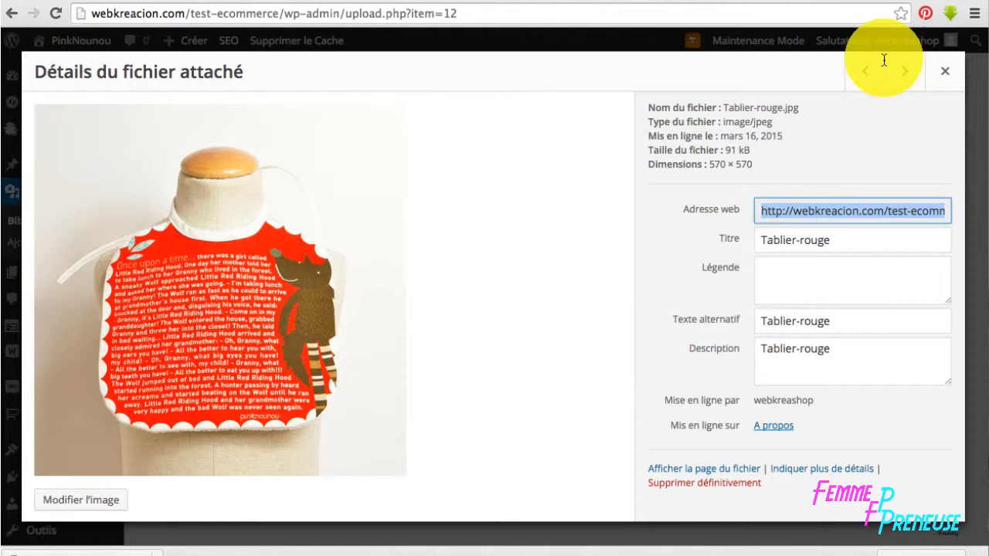
{"action": "left_click", "coordinate": [941, 72]}
Return to the widgets page and paste the copied Tablier-rouge.jpg address as the image URL of the Image (Jetpack) widget
{"action": "mouse_move", "coordinate": [22, 452]}
{"action": "left_click", "coordinate": [174, 414]}
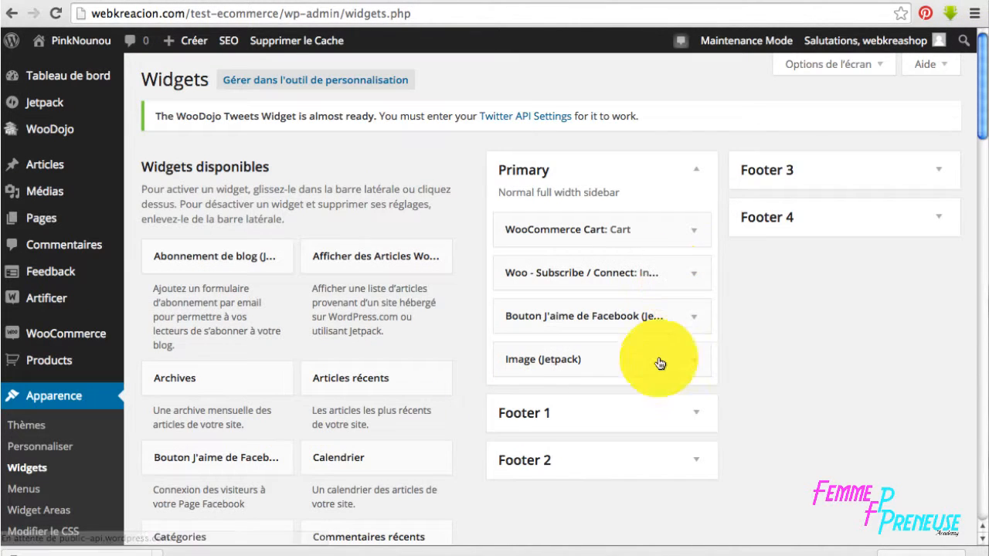
{"action": "left_click", "coordinate": [705, 364]}
{"action": "scroll", "coordinate": [633, 448], "scroll_direction": "down", "scroll_amount": 3}
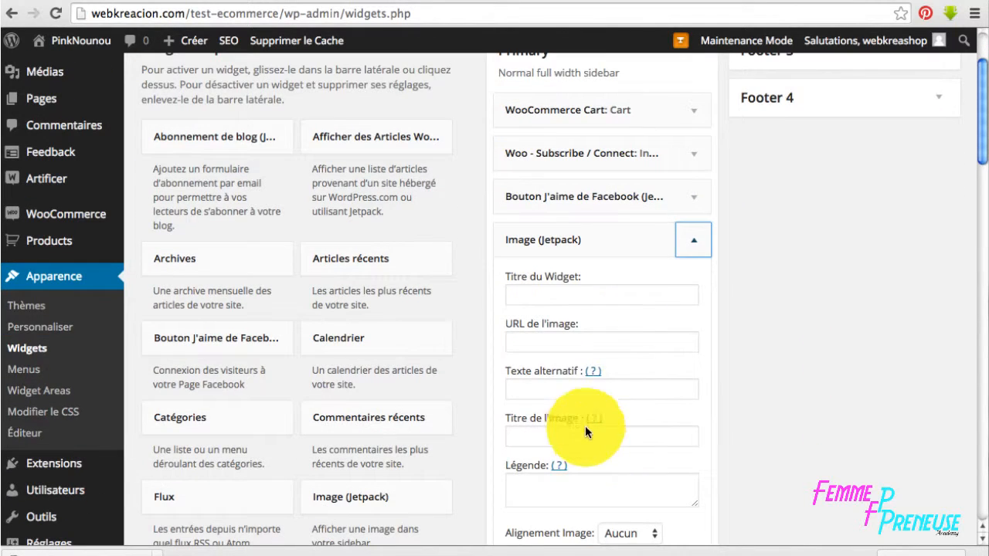
{"action": "left_click", "coordinate": [559, 345]}
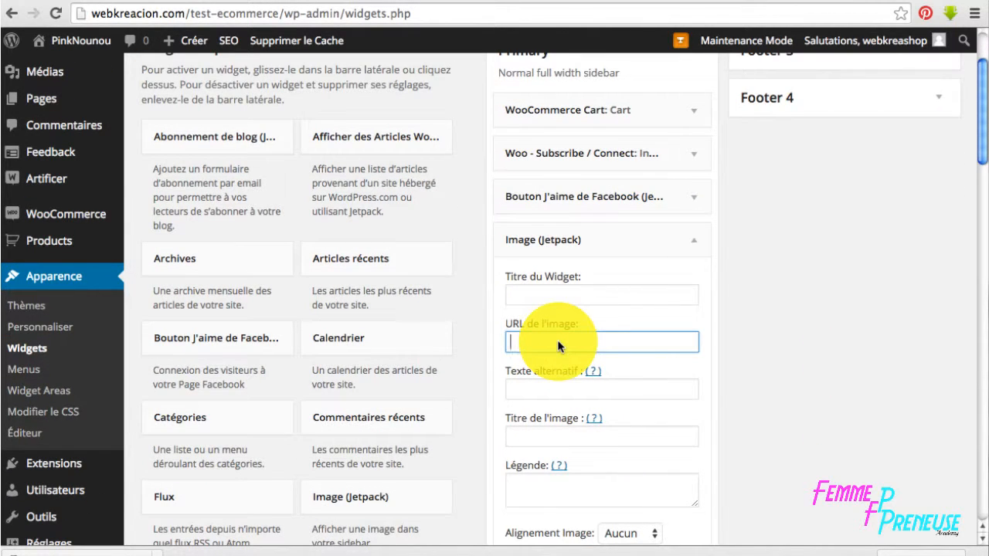
{"action": "key", "text": "ctrl+v"}
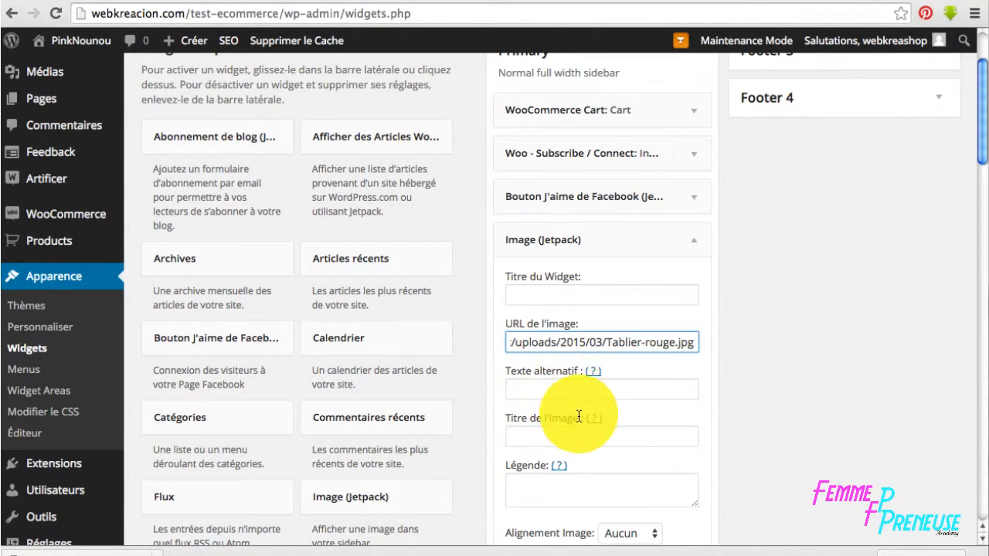
Set the image widget's alternative text to "Tablier rouge Pinknounou en solde" and save the widget
{"action": "scroll", "coordinate": [563, 417], "scroll_direction": "down", "scroll_amount": 1}
{"action": "left_click", "coordinate": [562, 346]}
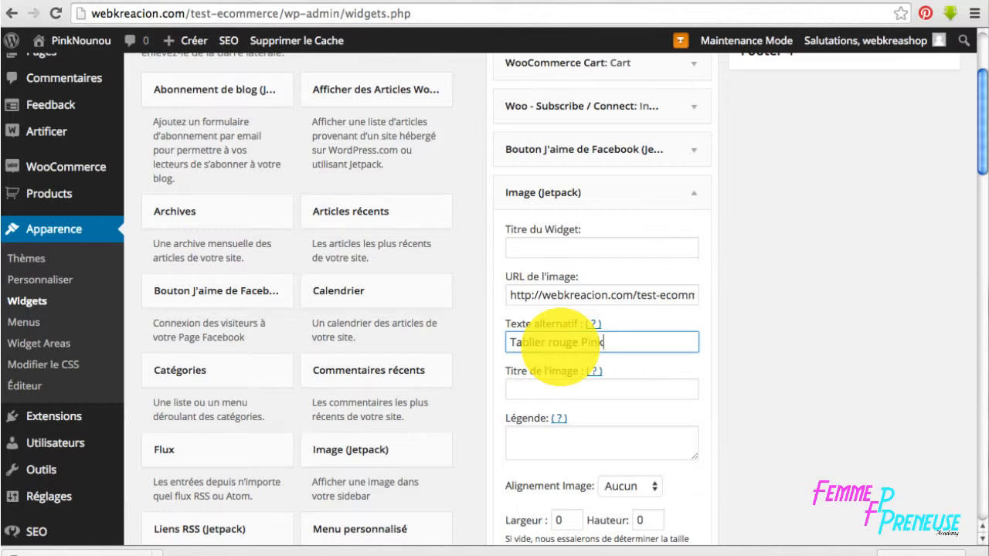
{"action": "type", "text": "Tablier rouge Pinknounou en solde"}
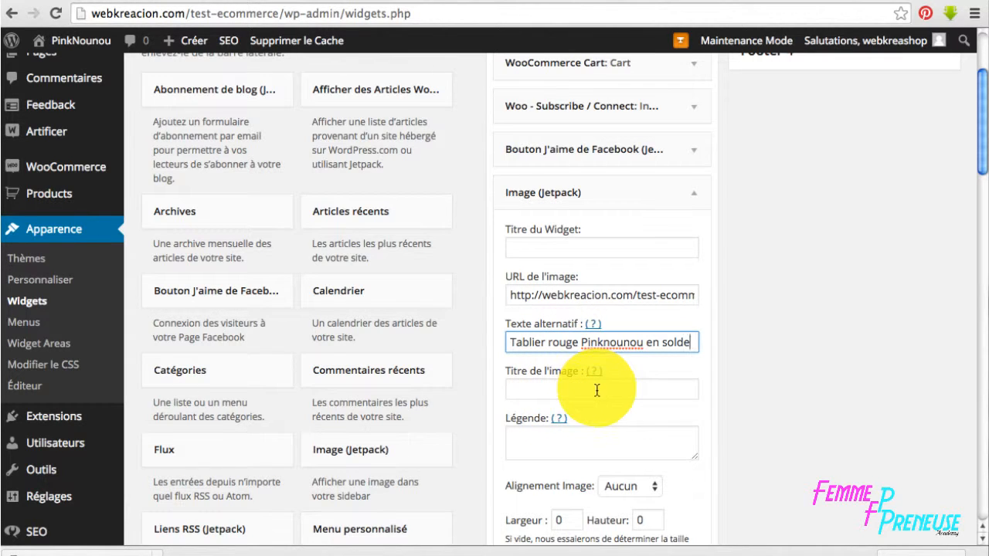
{"action": "scroll", "coordinate": [596, 390], "scroll_direction": "down", "scroll_amount": 3}
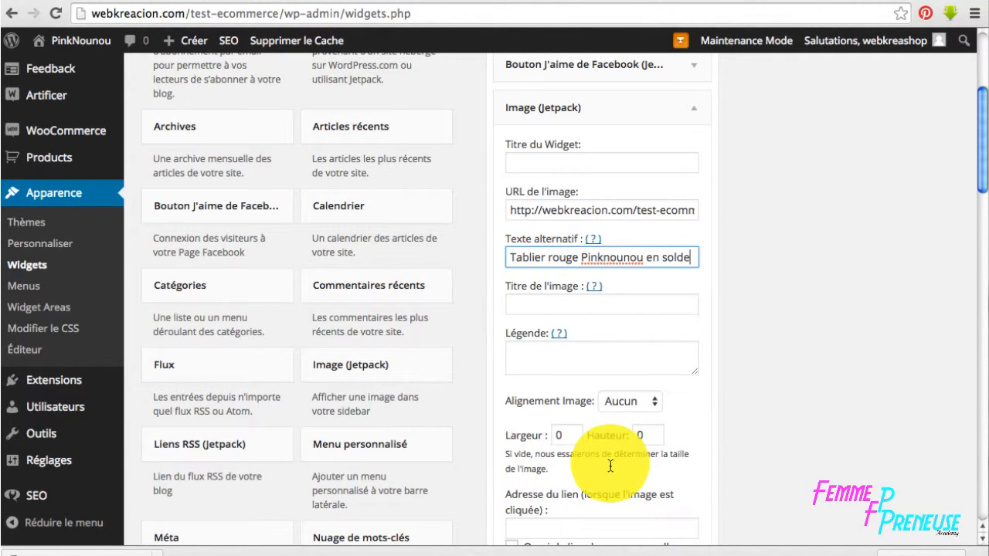
{"action": "scroll", "coordinate": [609, 465], "scroll_direction": "down", "scroll_amount": 1}
{"action": "scroll", "coordinate": [591, 402], "scroll_direction": "down", "scroll_amount": 2}
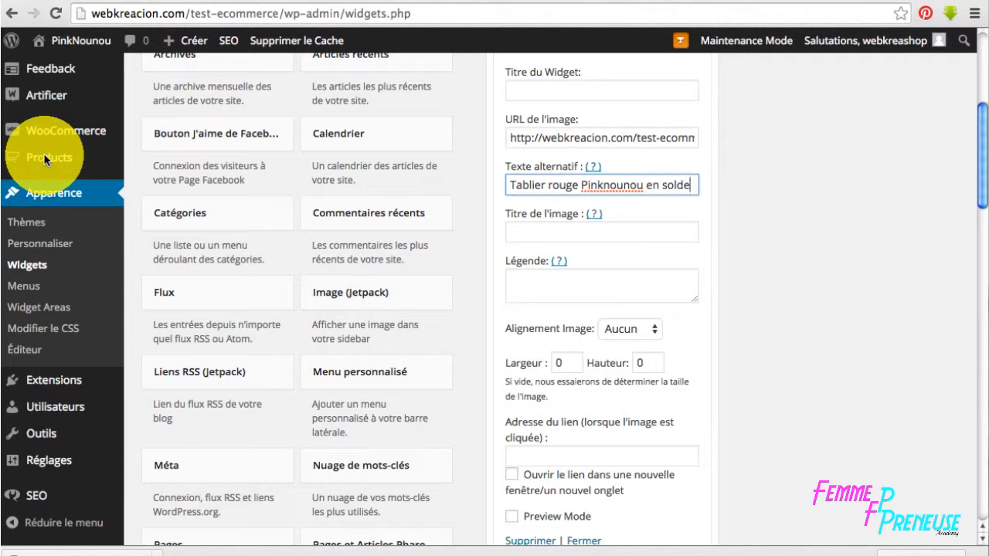
{"action": "scroll", "coordinate": [444, 329], "scroll_direction": "down", "scroll_amount": 2}
{"action": "left_click", "coordinate": [664, 497]}
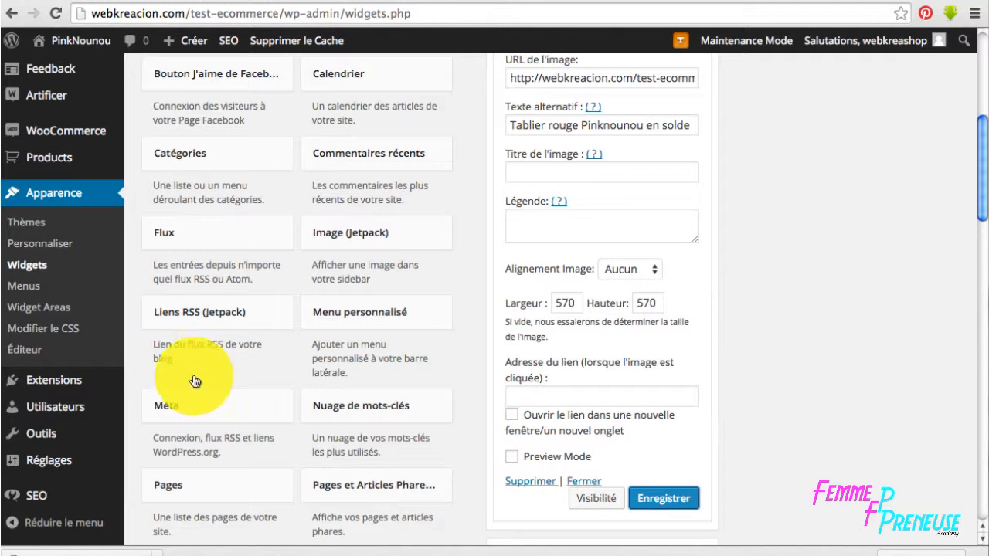
Open the Tablier rouge product from the product list, view its shop page and copy that page's web address
{"action": "left_click", "coordinate": [58, 154]}
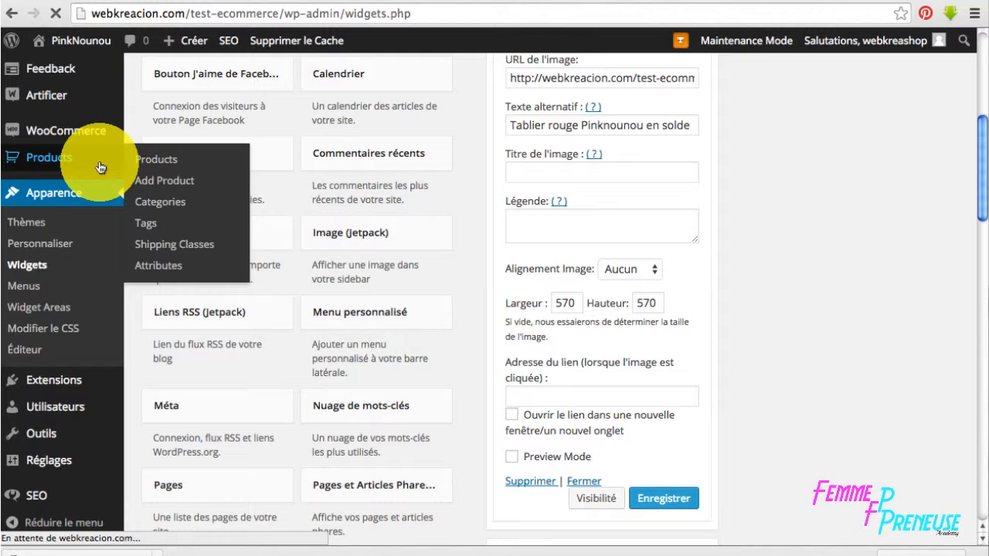
{"action": "scroll", "coordinate": [263, 487], "scroll_direction": "down", "scroll_amount": 3}
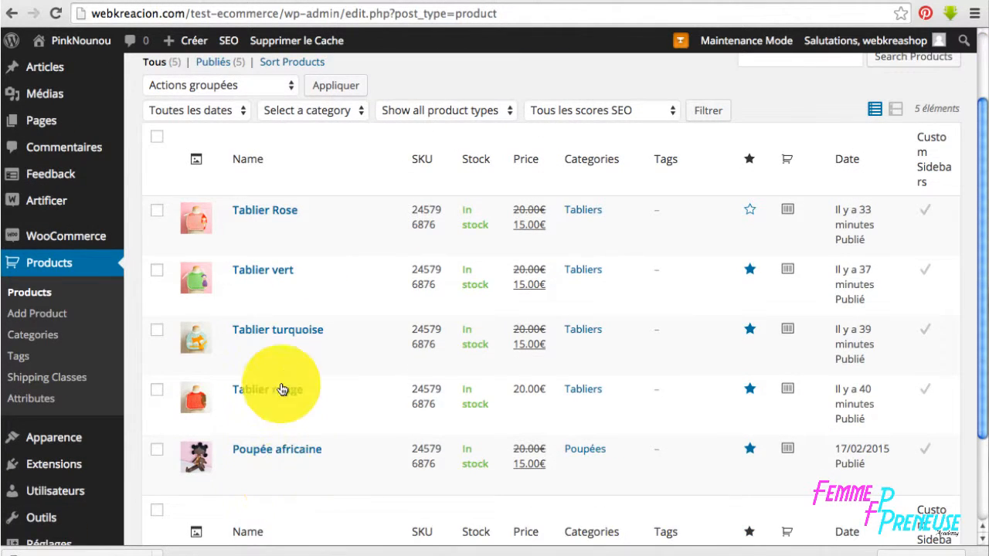
{"action": "left_click", "coordinate": [282, 389]}
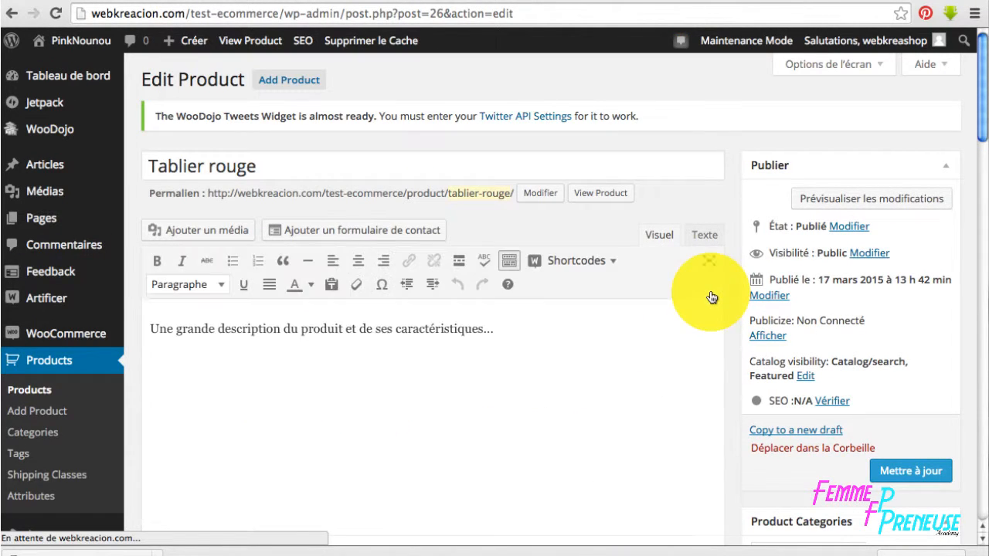
{"action": "right_click", "coordinate": [603, 198]}
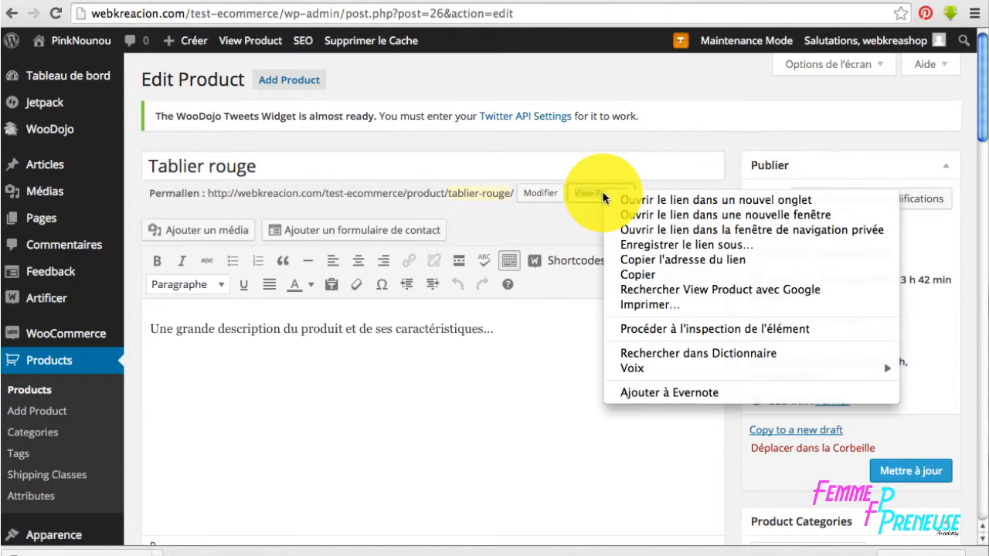
{"action": "left_click", "coordinate": [678, 259]}
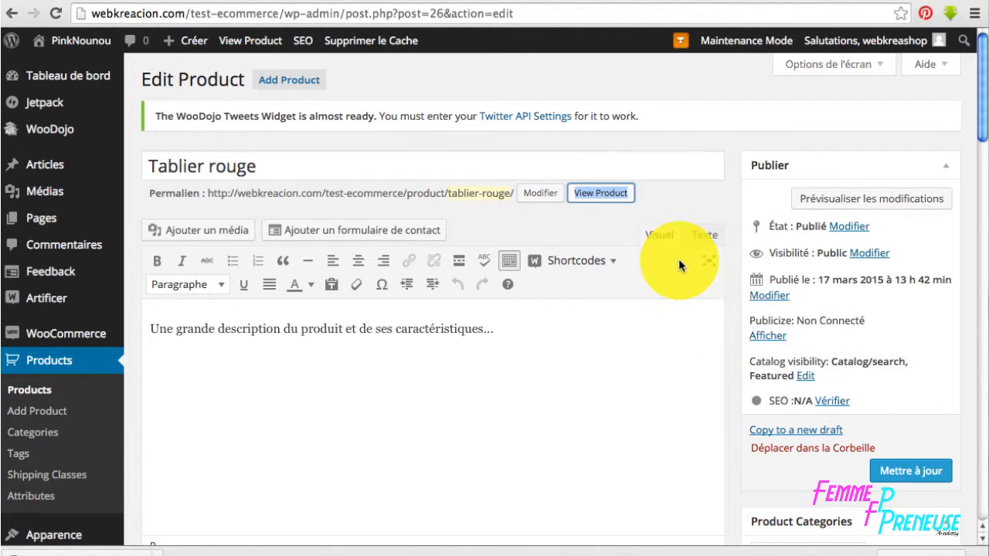
{"action": "left_click", "coordinate": [595, 191]}
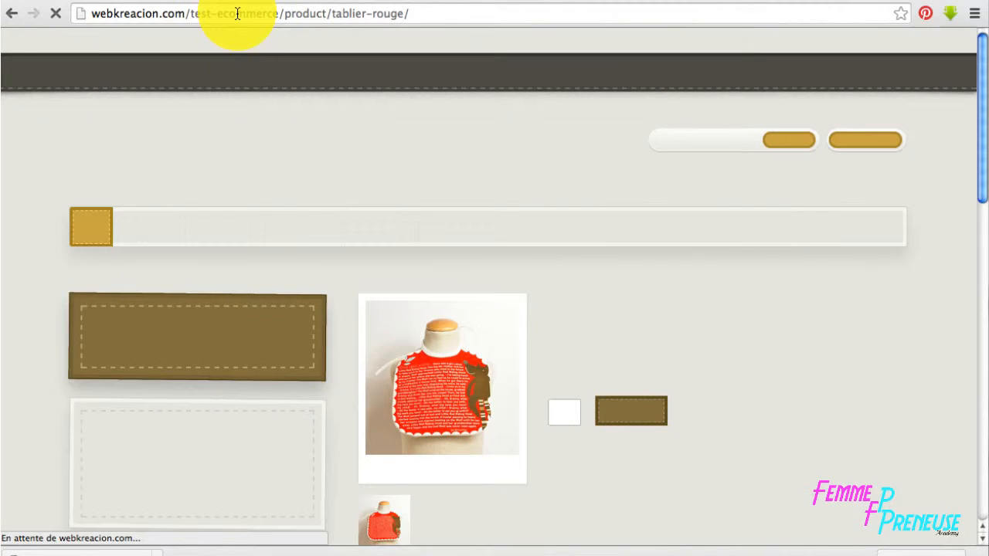
{"action": "left_click", "coordinate": [237, 13]}
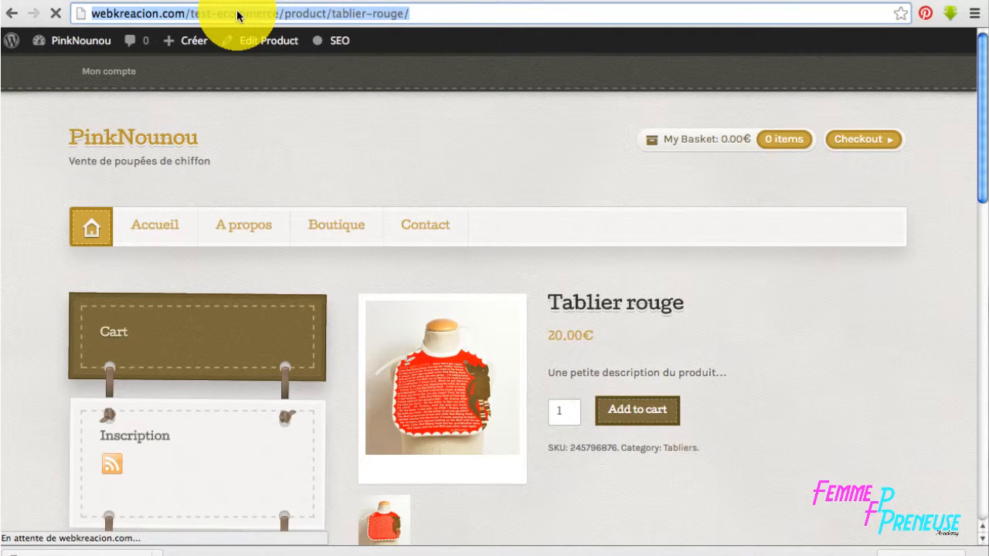
{"action": "right_click", "coordinate": [237, 13]}
{"action": "left_click", "coordinate": [255, 32]}
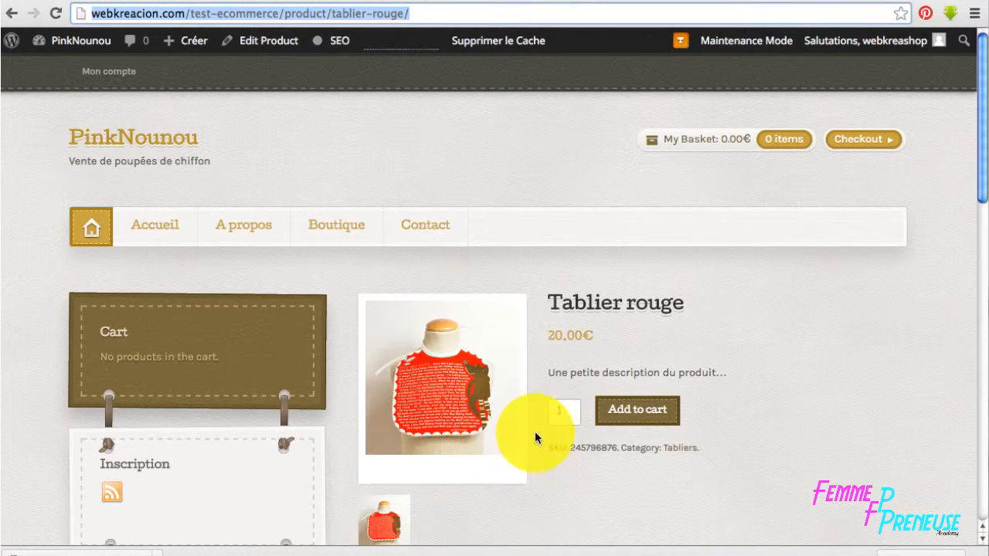
Return to editing the Tablier rouge product, set its sale price start date to 2015-03-16 and update the product
{"action": "left_click", "coordinate": [13, 14]}
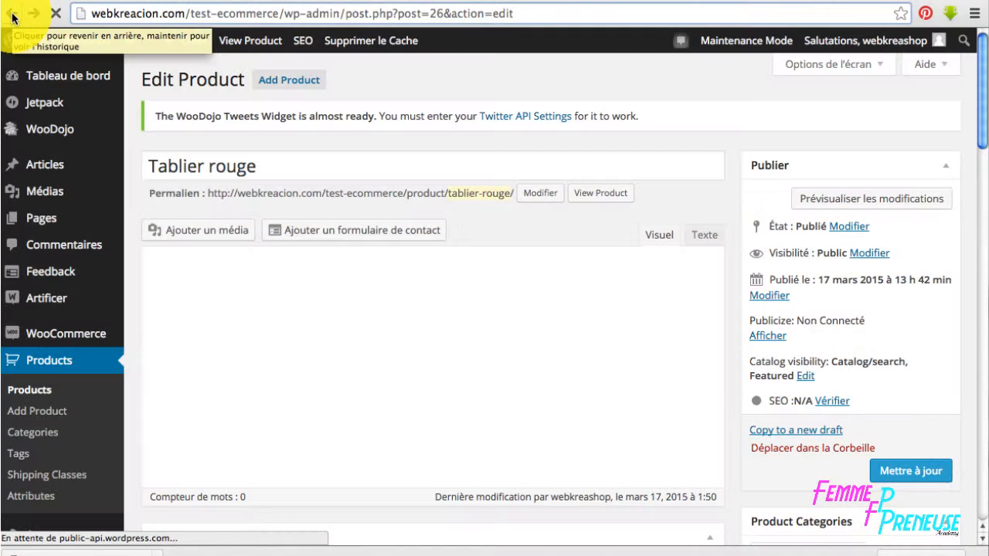
{"action": "scroll", "coordinate": [432, 327], "scroll_direction": "down", "scroll_amount": 3}
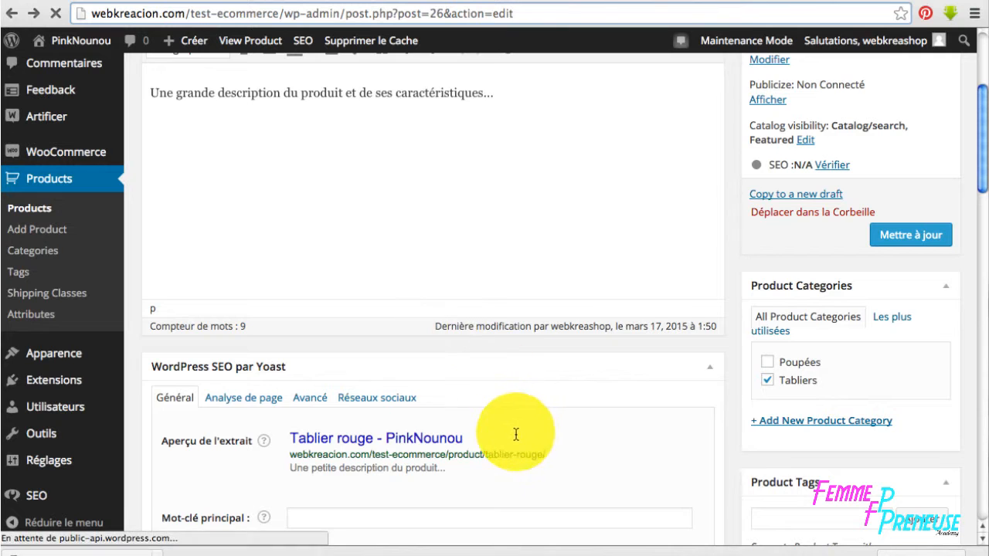
{"action": "scroll", "coordinate": [494, 460], "scroll_direction": "down", "scroll_amount": 5}
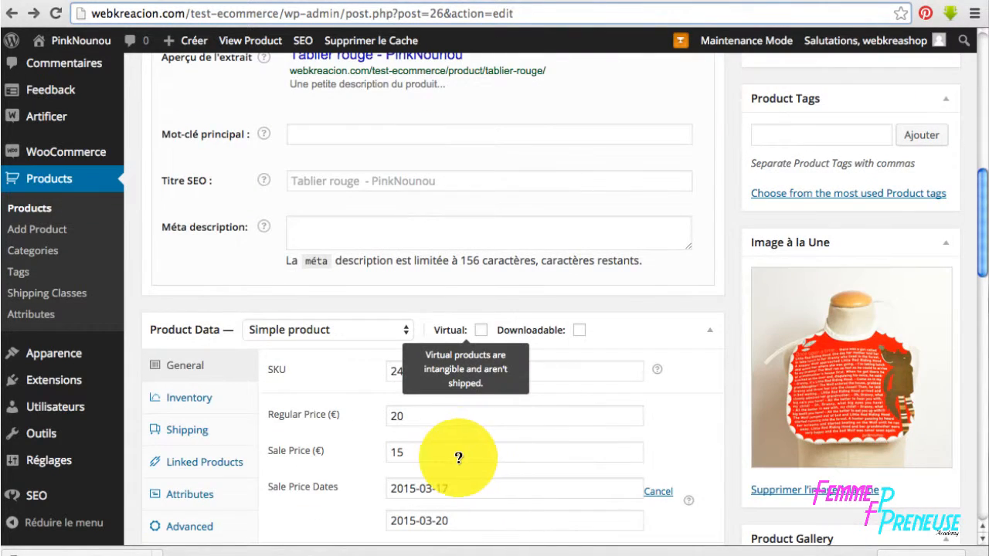
{"action": "scroll", "coordinate": [456, 457], "scroll_direction": "down", "scroll_amount": 1}
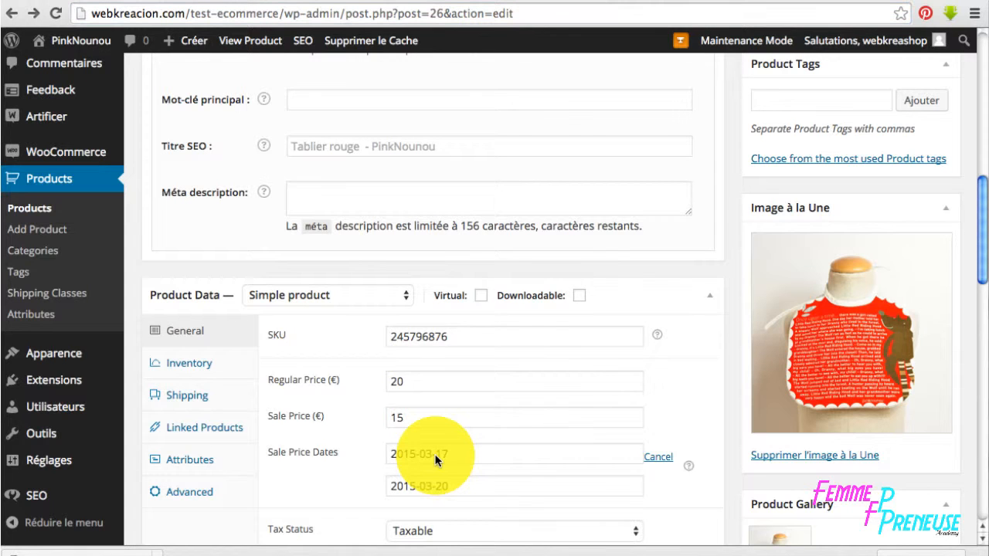
{"action": "left_click", "coordinate": [435, 457]}
{"action": "left_click", "coordinate": [433, 339]}
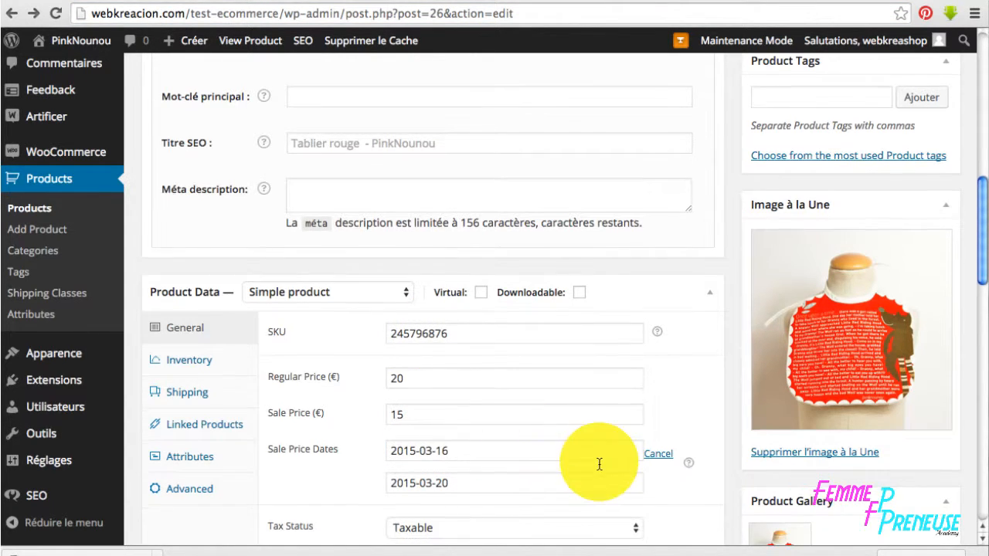
{"action": "scroll", "coordinate": [598, 462], "scroll_direction": "down", "scroll_amount": 5}
{"action": "scroll", "coordinate": [782, 468], "scroll_direction": "up", "scroll_amount": 15}
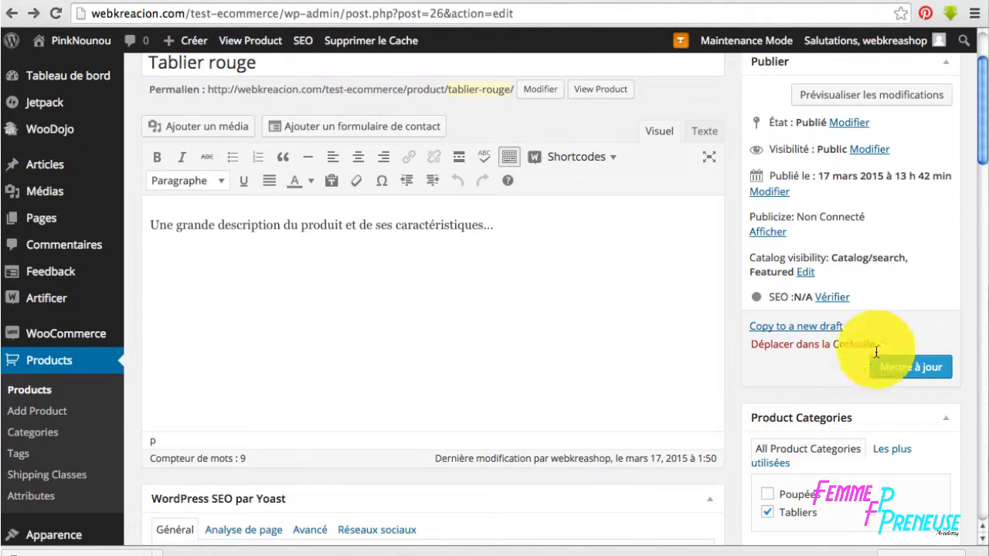
{"action": "left_click", "coordinate": [905, 368]}
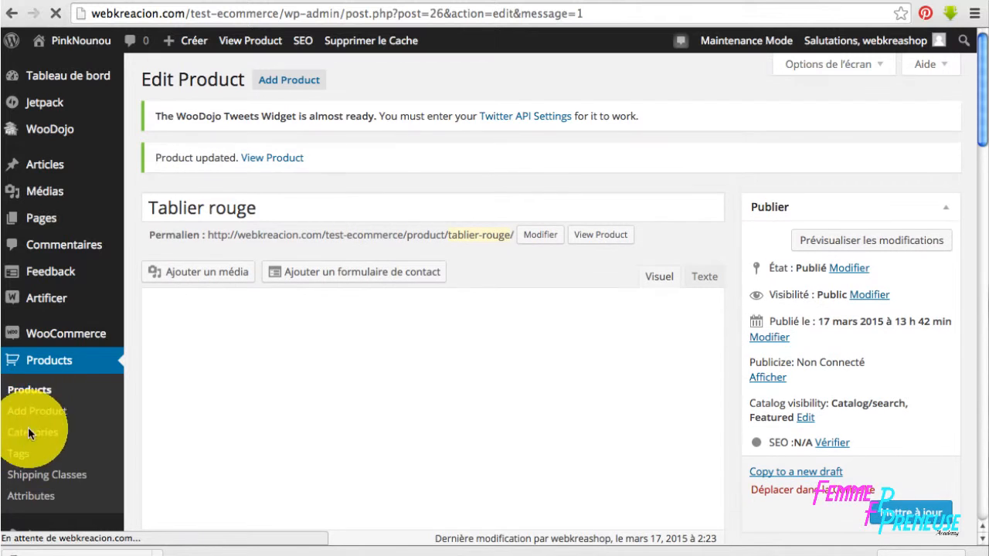
Paste the copied Tablier rouge page address as the link of the Primary sidebar's Image (Jetpack) widget and save the widget
{"action": "scroll", "coordinate": [48, 407], "scroll_direction": "down", "scroll_amount": 3}
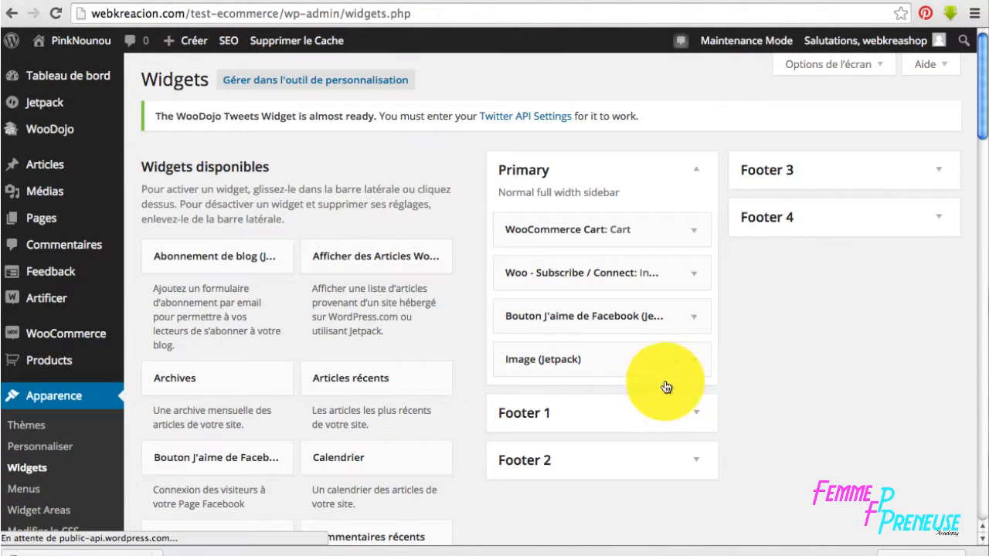
{"action": "left_click", "coordinate": [694, 361]}
{"action": "scroll", "coordinate": [622, 430], "scroll_direction": "down", "scroll_amount": 5}
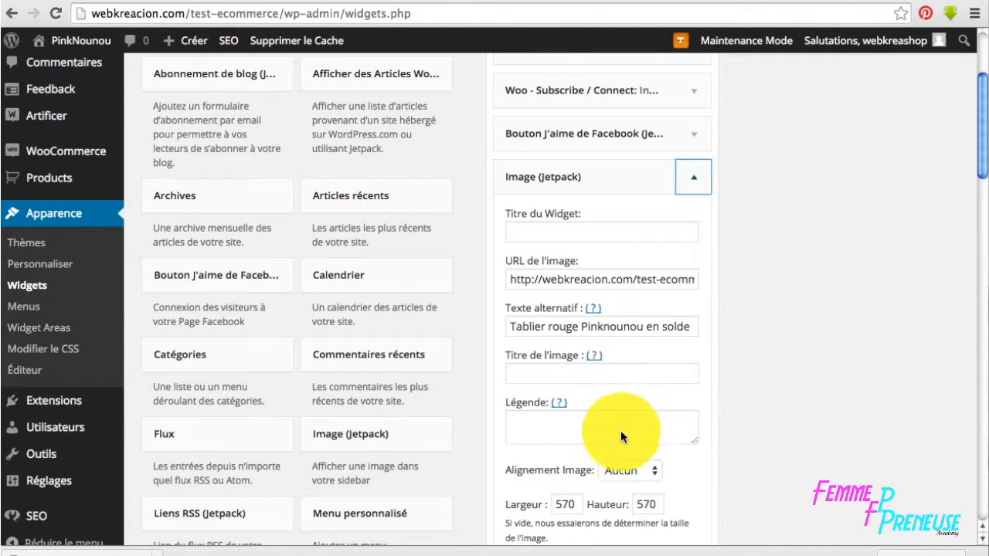
{"action": "left_click", "coordinate": [576, 435]}
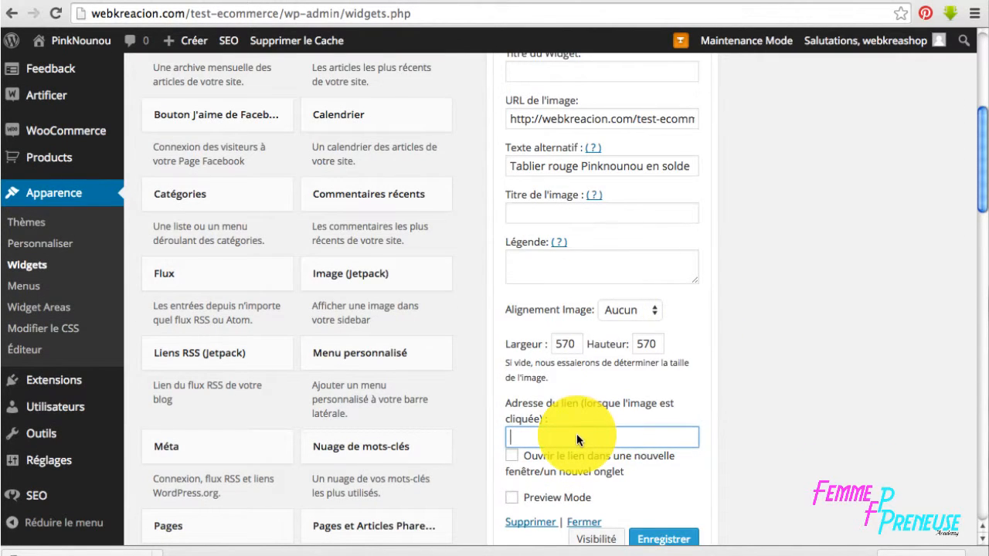
{"action": "key", "text": "ctrl+v"}
{"action": "scroll", "coordinate": [641, 466], "scroll_direction": "down", "scroll_amount": 1}
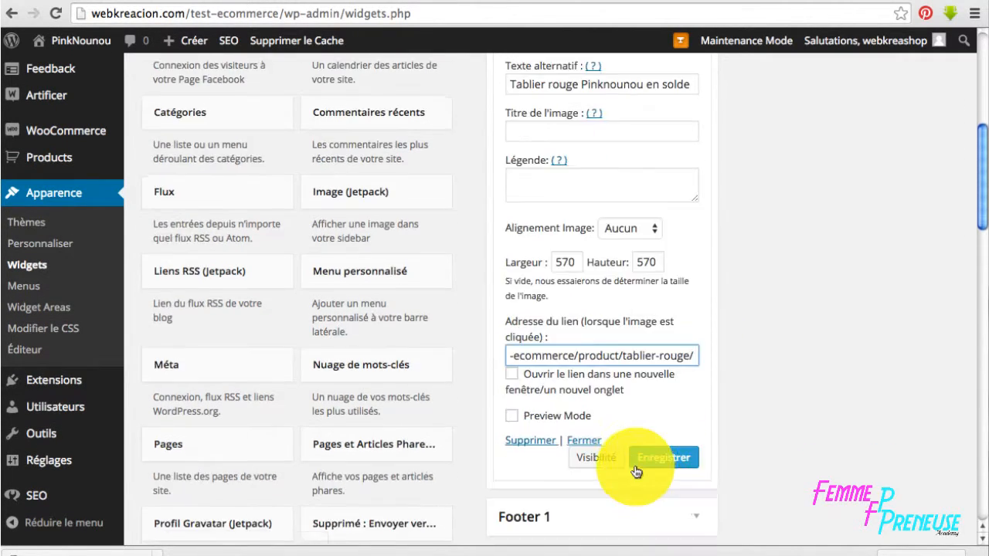
{"action": "left_click", "coordinate": [659, 460]}
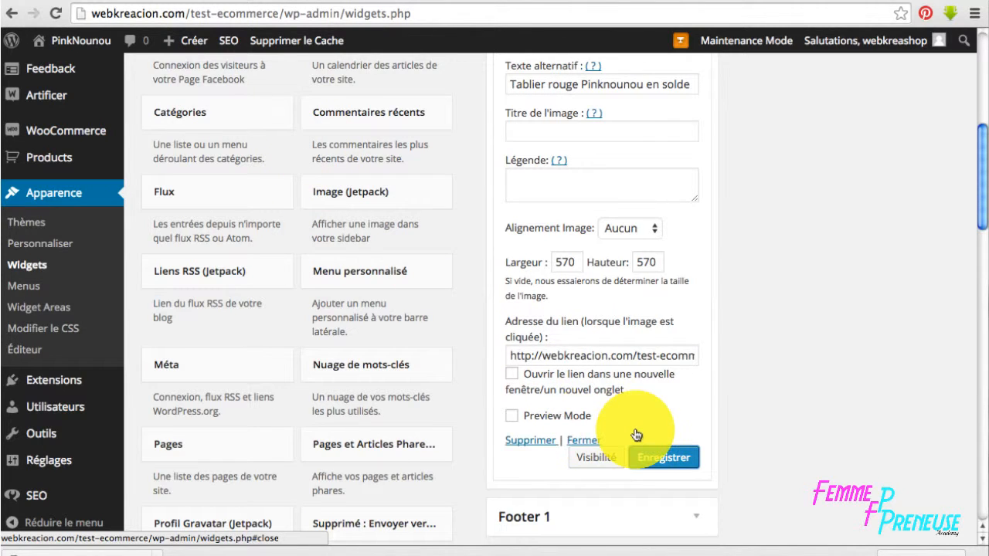
{"action": "left_click", "coordinate": [652, 460]}
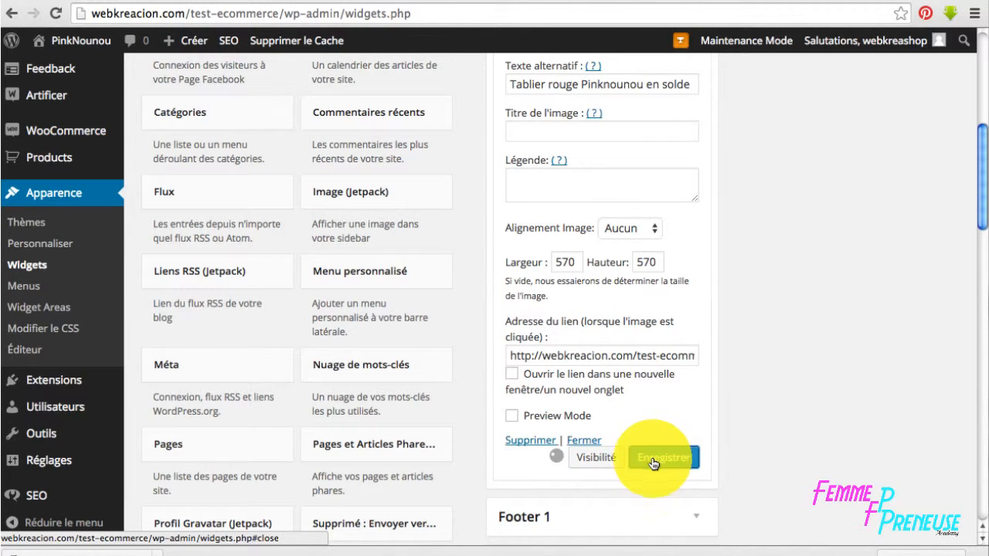
Check the shop's home and A propos pages, and follow the sidebar's Tablier rouge image to its product page
{"action": "left_click", "coordinate": [385, 0]}
{"action": "left_click", "coordinate": [473, 0]}
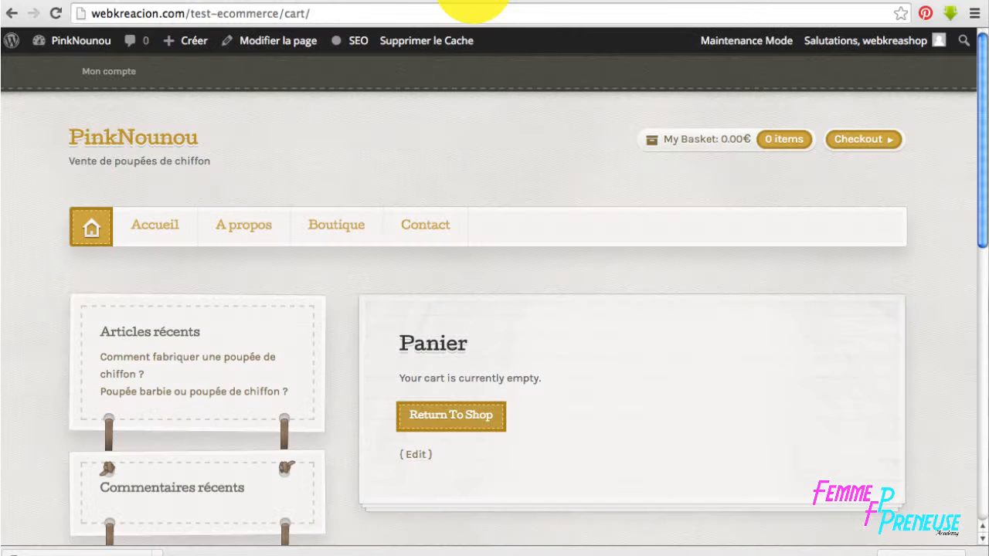
{"action": "left_click", "coordinate": [325, 229]}
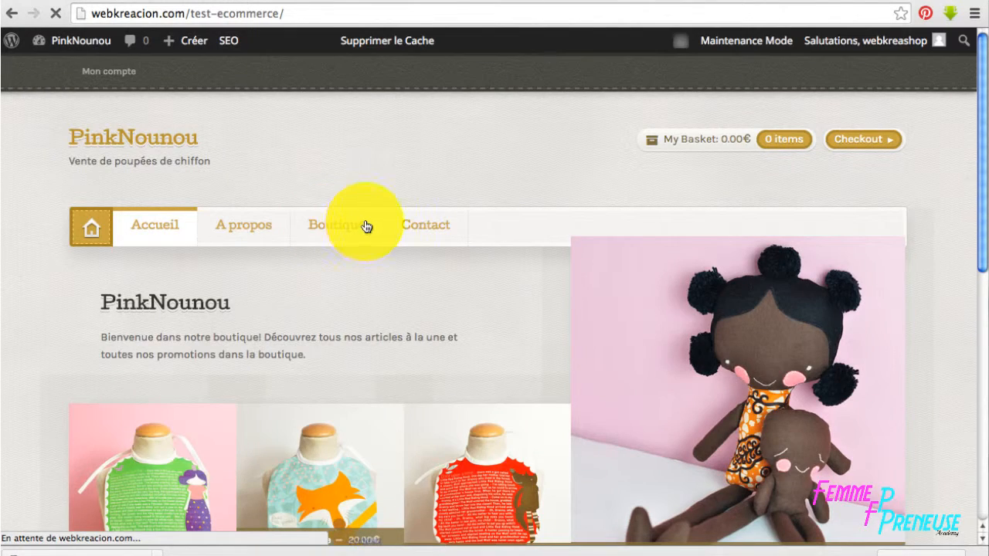
{"action": "scroll", "coordinate": [458, 290], "scroll_direction": "down", "scroll_amount": 10}
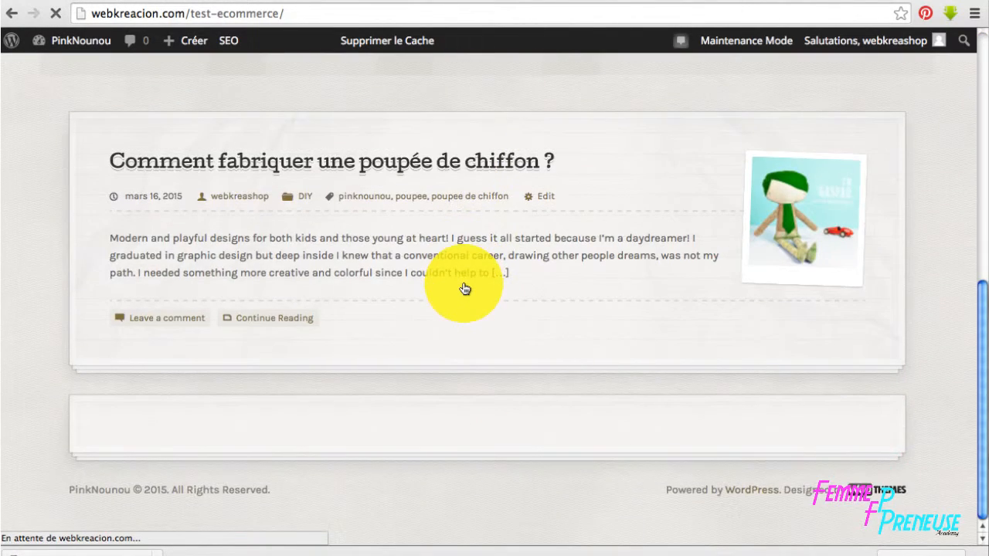
{"action": "scroll", "coordinate": [463, 289], "scroll_direction": "up", "scroll_amount": 10}
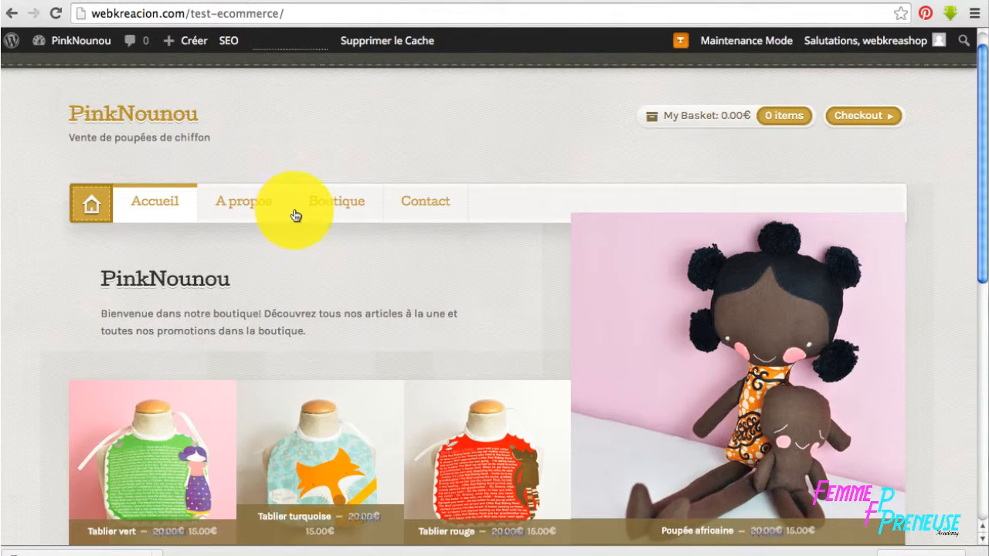
{"action": "left_click", "coordinate": [255, 207]}
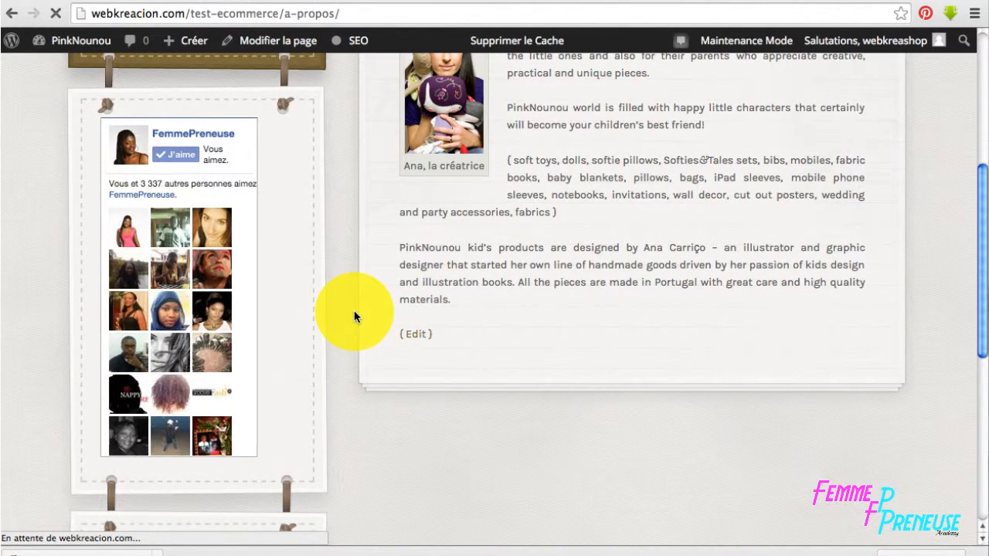
{"action": "scroll", "coordinate": [359, 324], "scroll_direction": "down", "scroll_amount": 3}
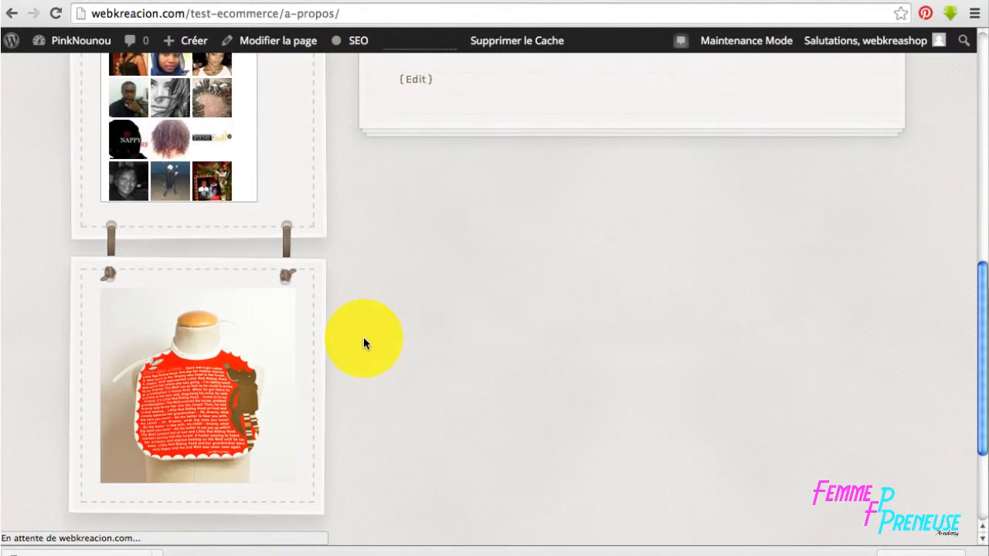
{"action": "left_click", "coordinate": [199, 374]}
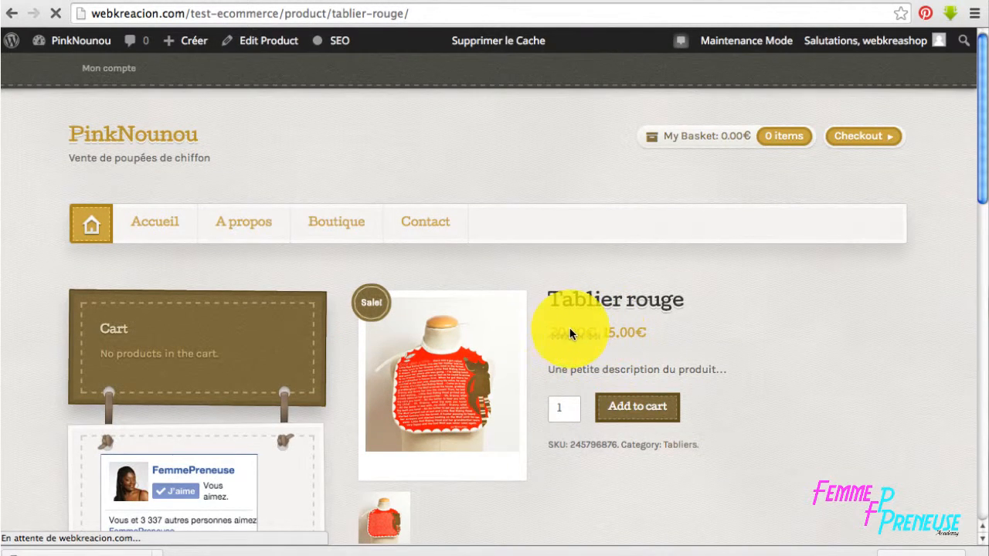
Review the Tablier rouge product page and its sidebar, and add one Tablier rouge to the cart
{"action": "scroll", "coordinate": [570, 327], "scroll_direction": "down", "scroll_amount": 3}
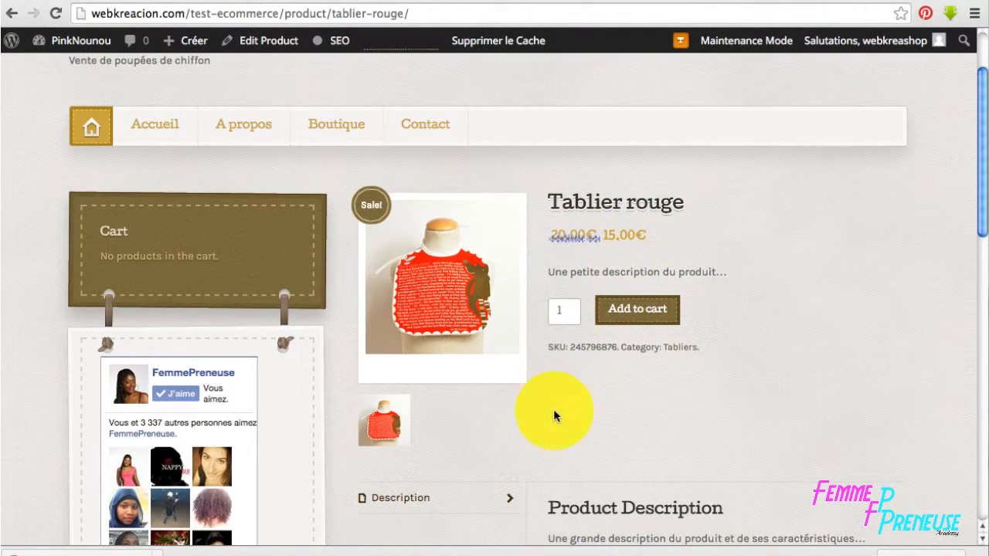
{"action": "scroll", "coordinate": [553, 416], "scroll_direction": "down", "scroll_amount": 5}
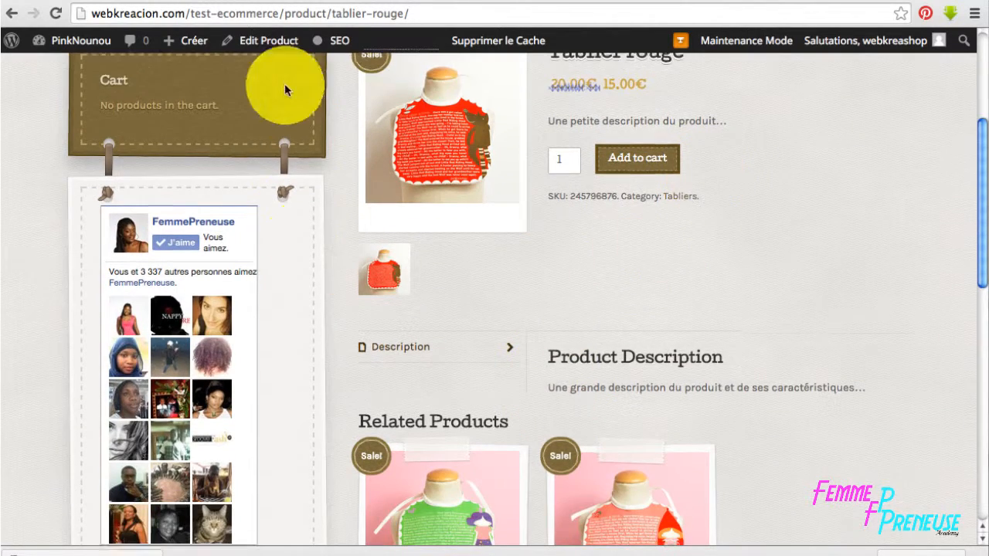
{"action": "scroll", "coordinate": [235, 163], "scroll_direction": "down", "scroll_amount": 10}
{"action": "scroll", "coordinate": [239, 184], "scroll_direction": "up", "scroll_amount": 13}
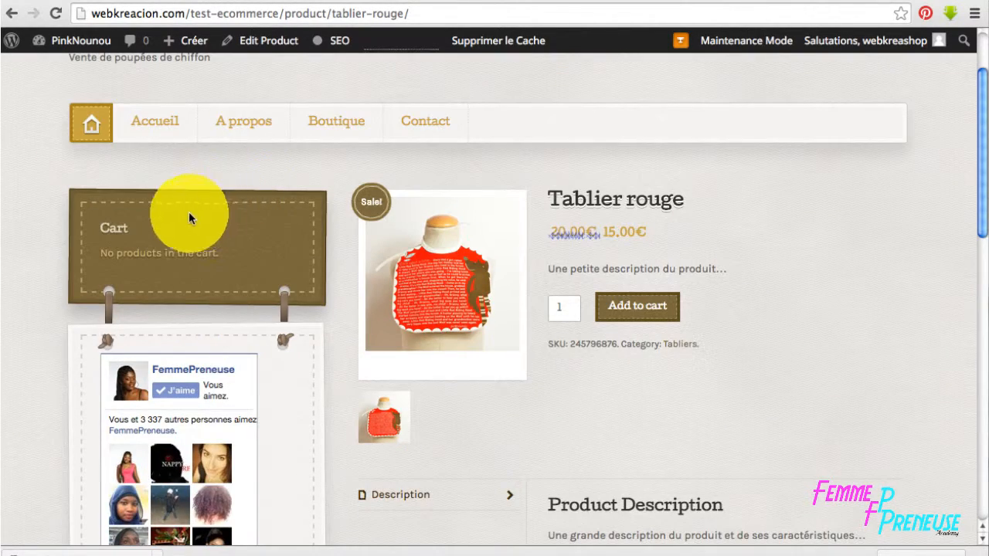
{"action": "left_click", "coordinate": [627, 305]}
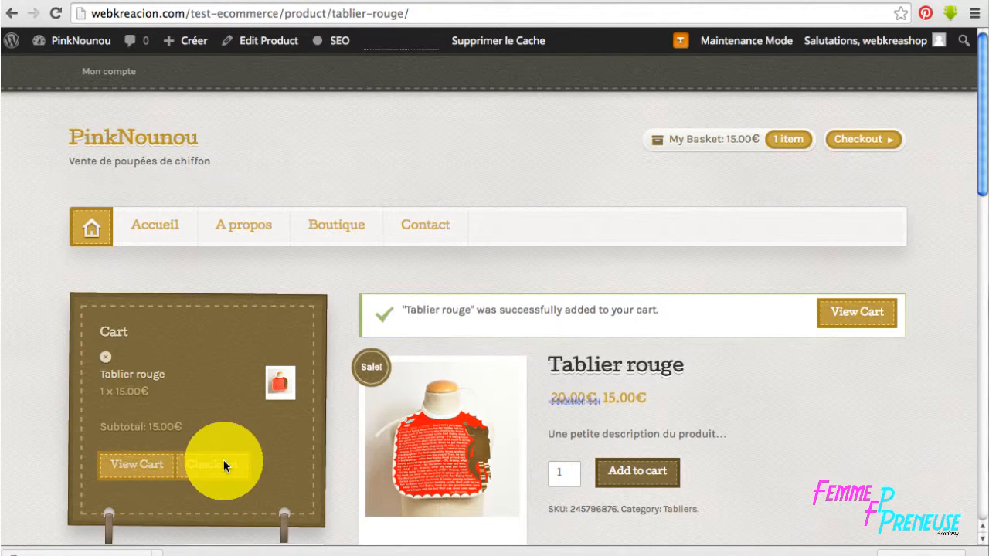
Open the Boutique page and add the Poupée africaine to the cart
{"action": "left_click", "coordinate": [342, 225]}
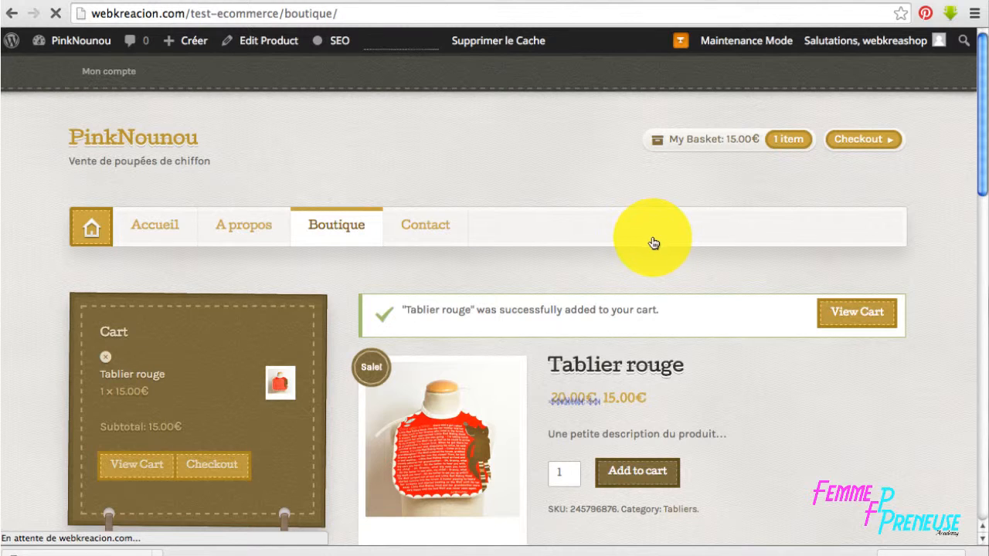
{"action": "scroll", "coordinate": [417, 402], "scroll_direction": "down", "scroll_amount": 4}
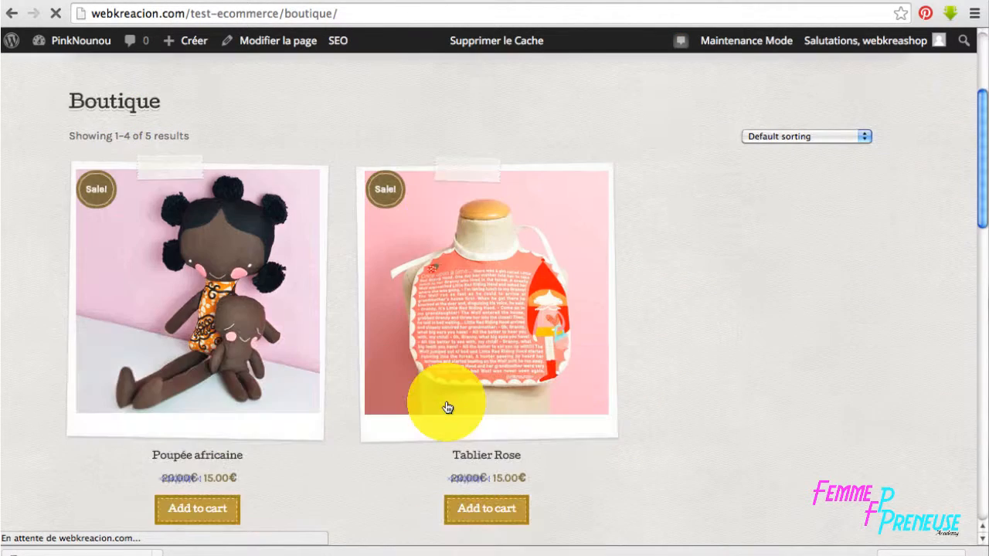
{"action": "left_click", "coordinate": [207, 514]}
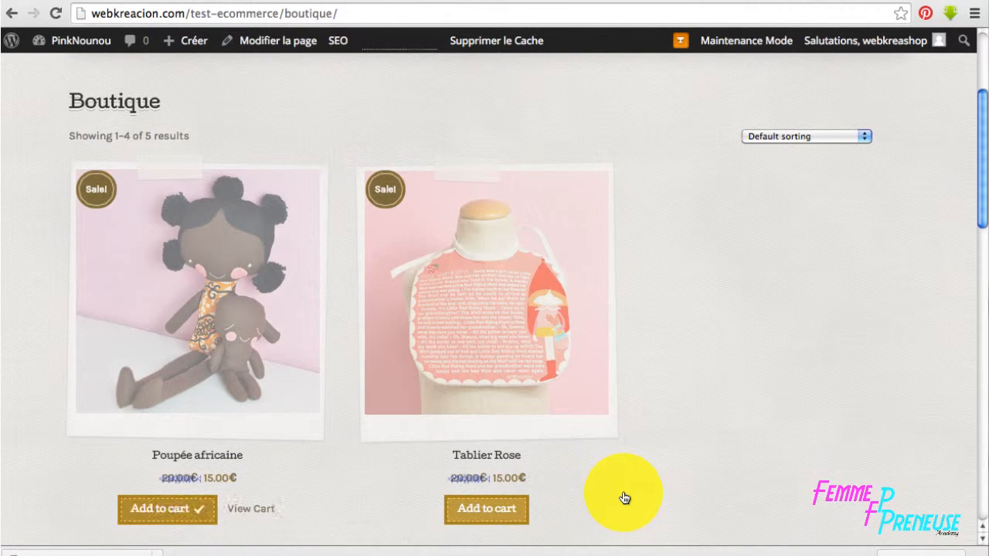
Open the cart from the Boutique page and review its products, quantities, coupon field and cart totals
{"action": "scroll", "coordinate": [668, 477], "scroll_direction": "down", "scroll_amount": 5}
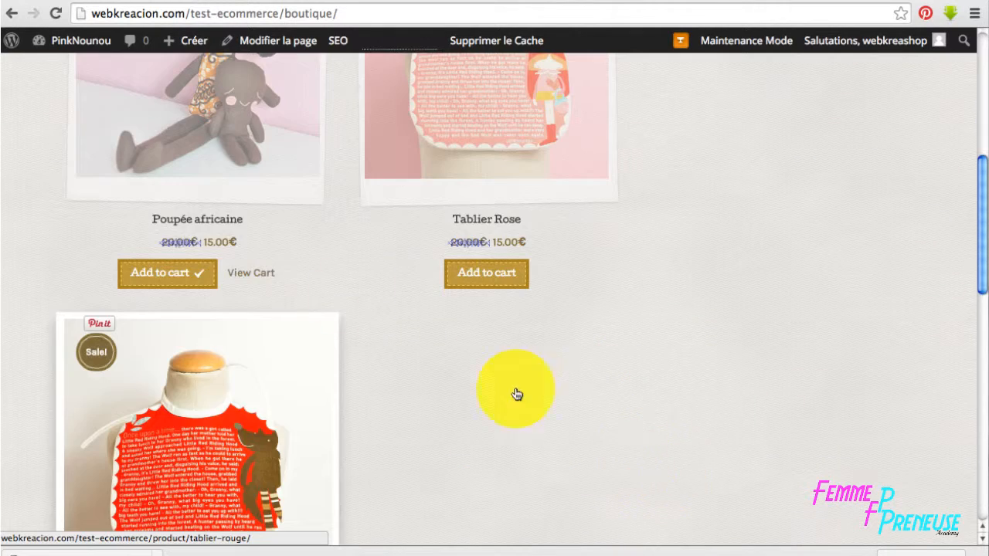
{"action": "left_click", "coordinate": [253, 270]}
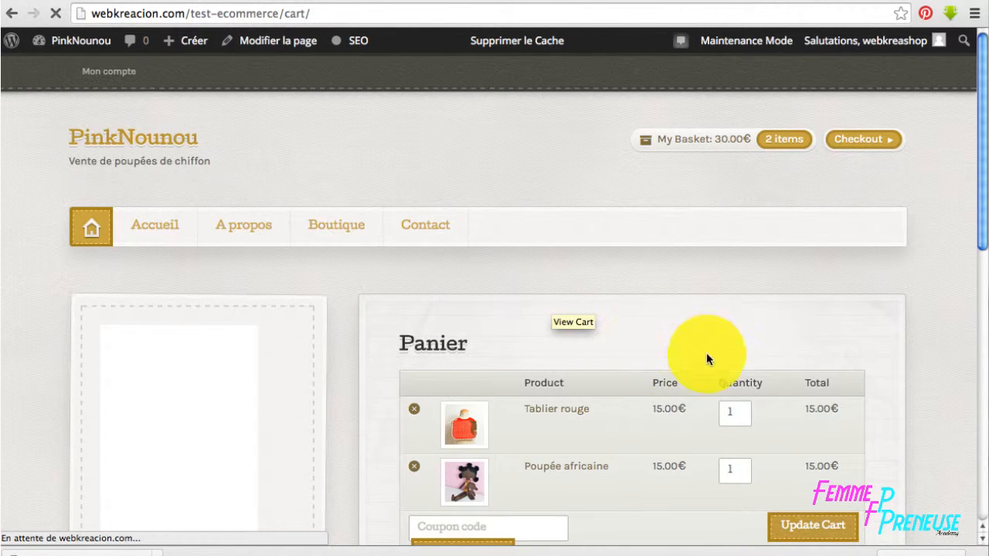
{"action": "scroll", "coordinate": [788, 395], "scroll_direction": "down", "scroll_amount": 3}
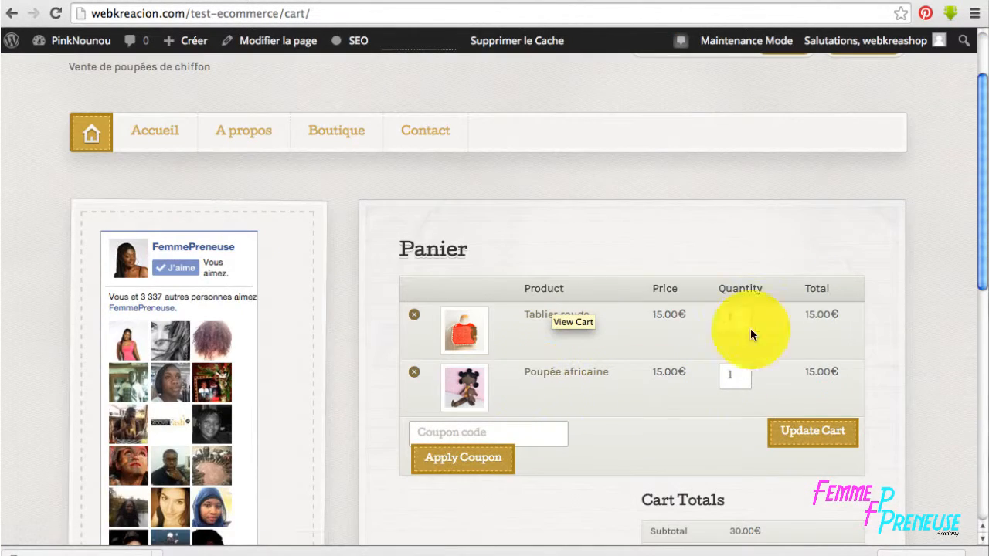
{"action": "scroll", "coordinate": [749, 357], "scroll_direction": "down", "scroll_amount": 3}
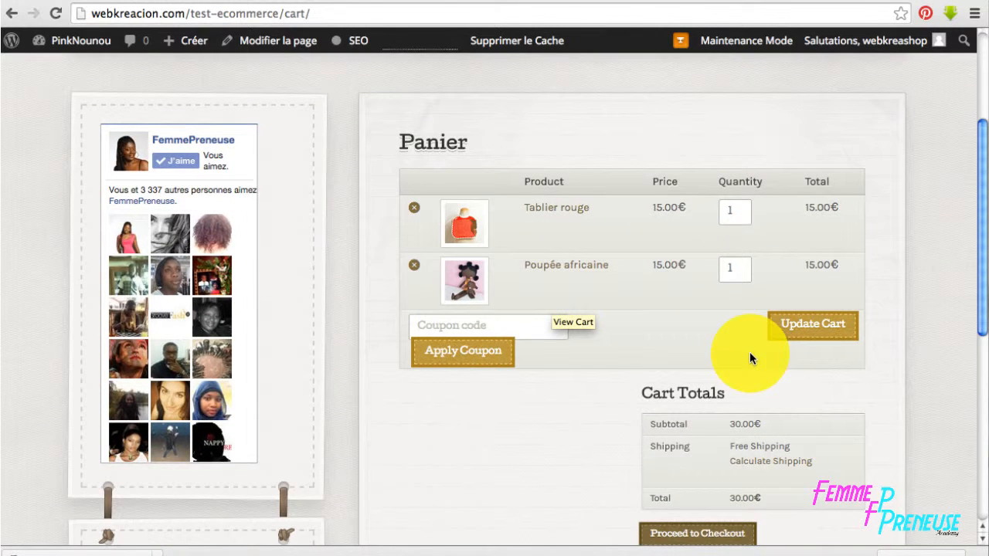
{"action": "scroll", "coordinate": [749, 351], "scroll_direction": "down", "scroll_amount": 3}
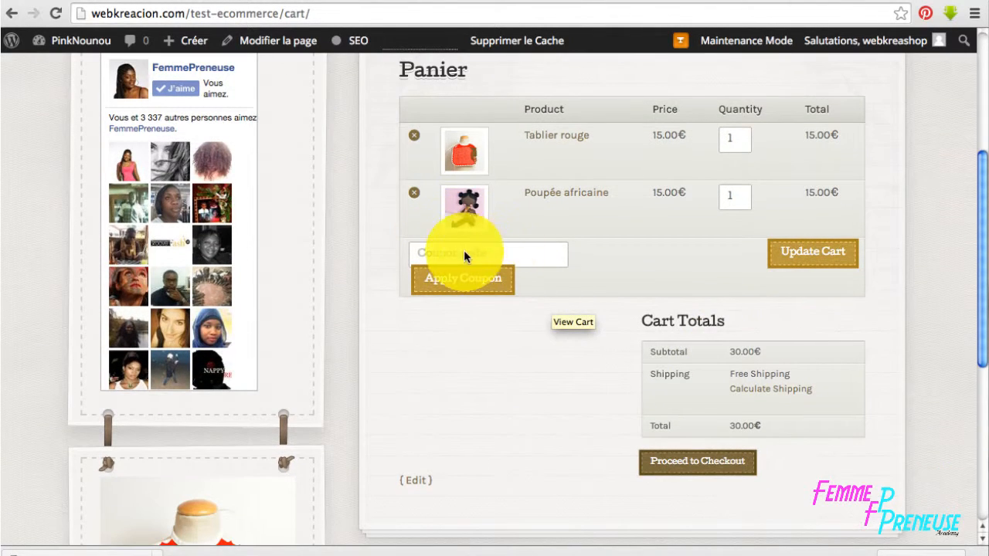
{"action": "scroll", "coordinate": [499, 261], "scroll_direction": "down", "scroll_amount": 5}
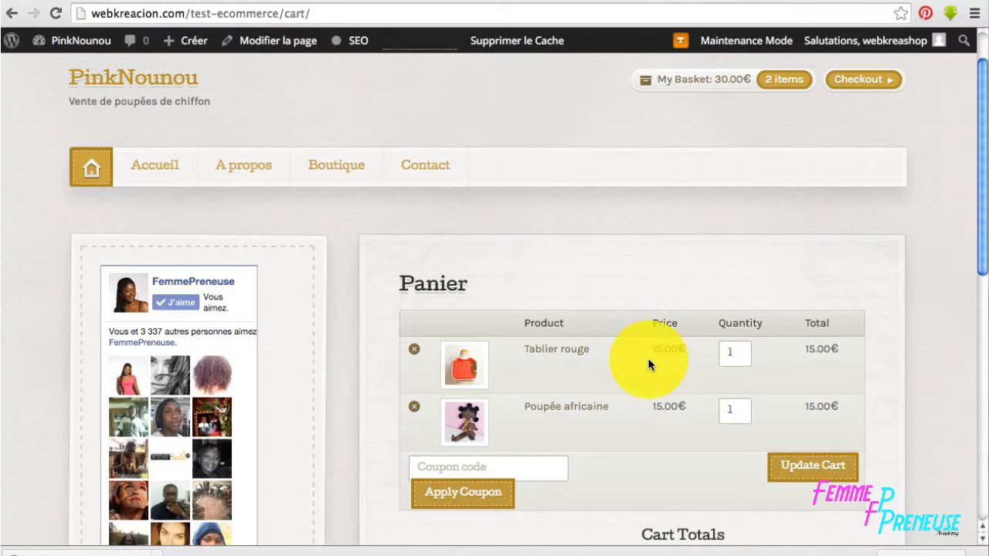
{"action": "scroll", "coordinate": [541, 348], "scroll_direction": "up", "scroll_amount": 2}
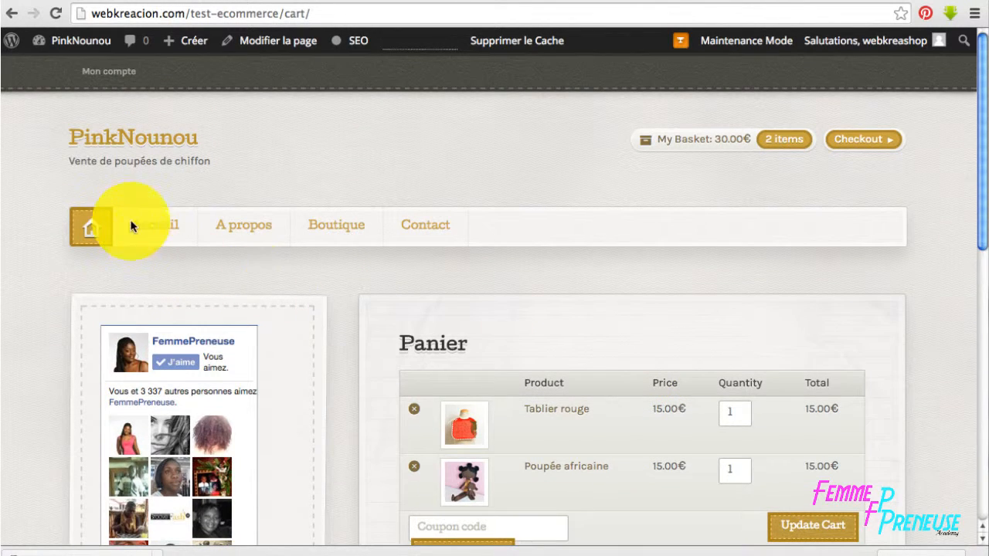
Return to the shop's home page and review its welcome text, featured products and blog post
{"action": "left_click", "coordinate": [89, 234]}
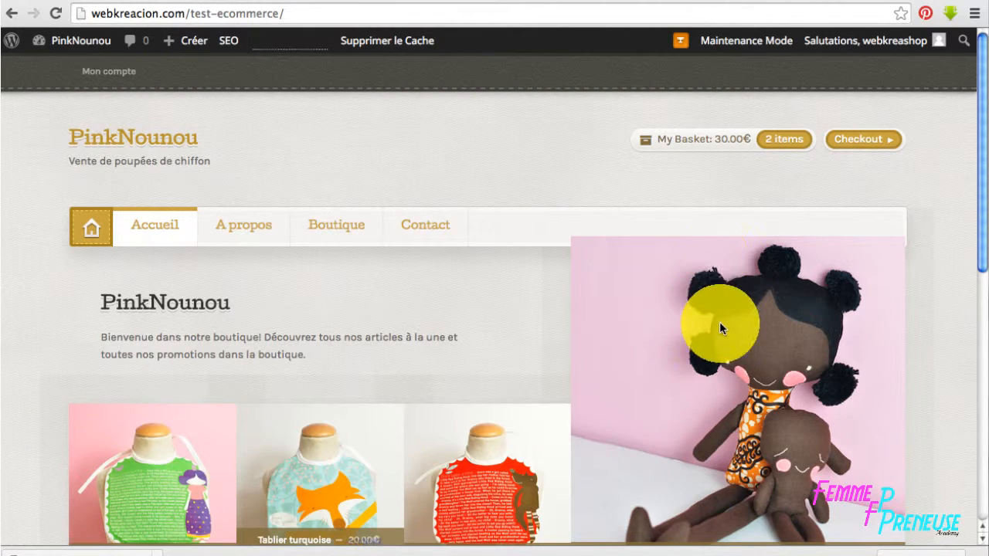
{"action": "scroll", "coordinate": [719, 321], "scroll_direction": "down", "scroll_amount": 2}
{"action": "scroll", "coordinate": [718, 320], "scroll_direction": "down", "scroll_amount": 2}
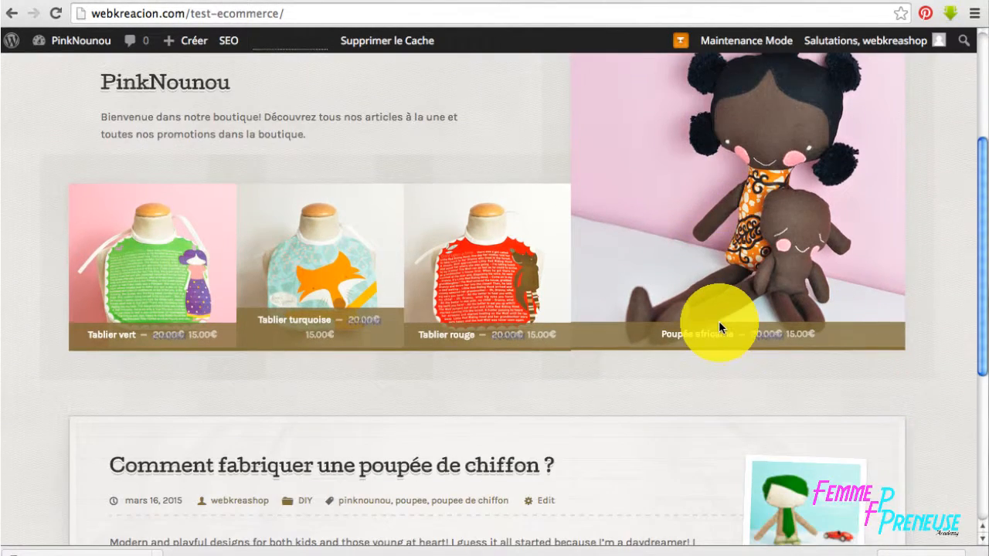
{"action": "scroll", "coordinate": [719, 321], "scroll_direction": "down", "scroll_amount": 4}
{"action": "scroll", "coordinate": [717, 320], "scroll_direction": "up", "scroll_amount": 6}
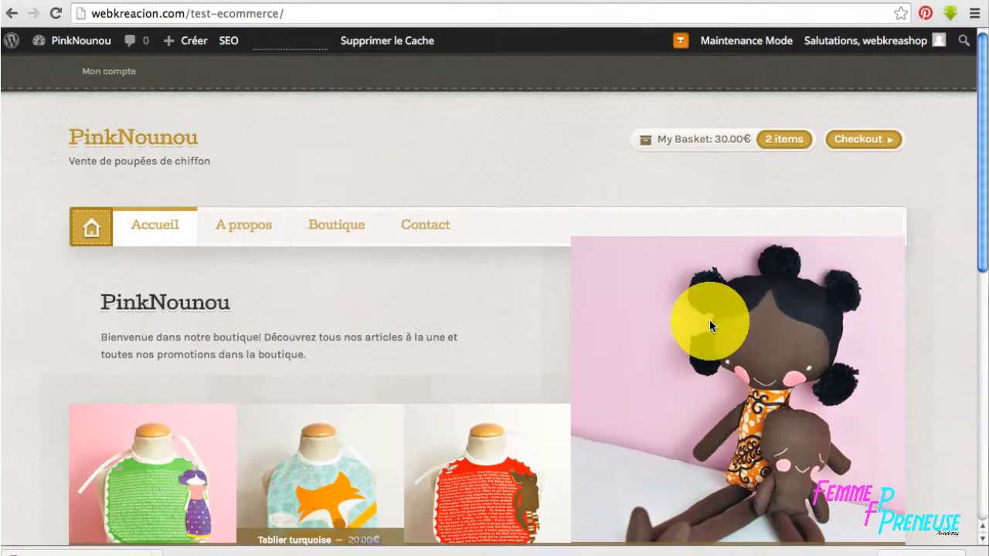
{"action": "scroll", "coordinate": [618, 460], "scroll_direction": "down", "scroll_amount": 2}
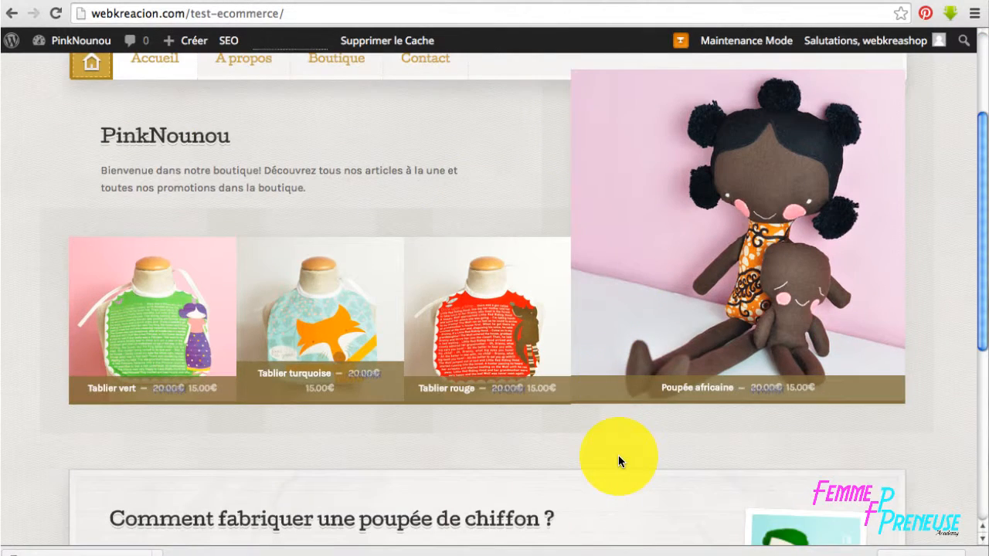
{"action": "scroll", "coordinate": [423, 340], "scroll_direction": "up", "scroll_amount": 2}
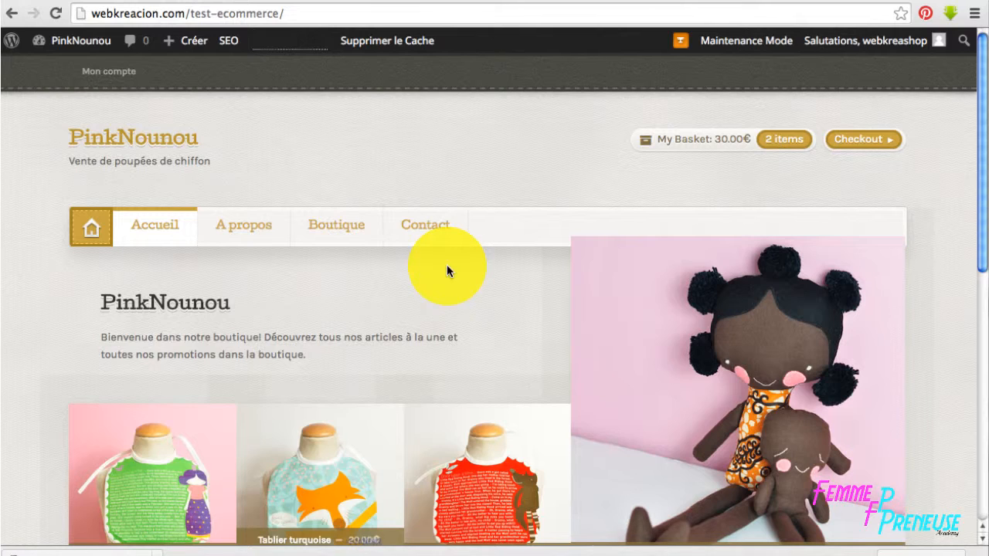
{"action": "scroll", "coordinate": [616, 293], "scroll_direction": "down", "scroll_amount": 3}
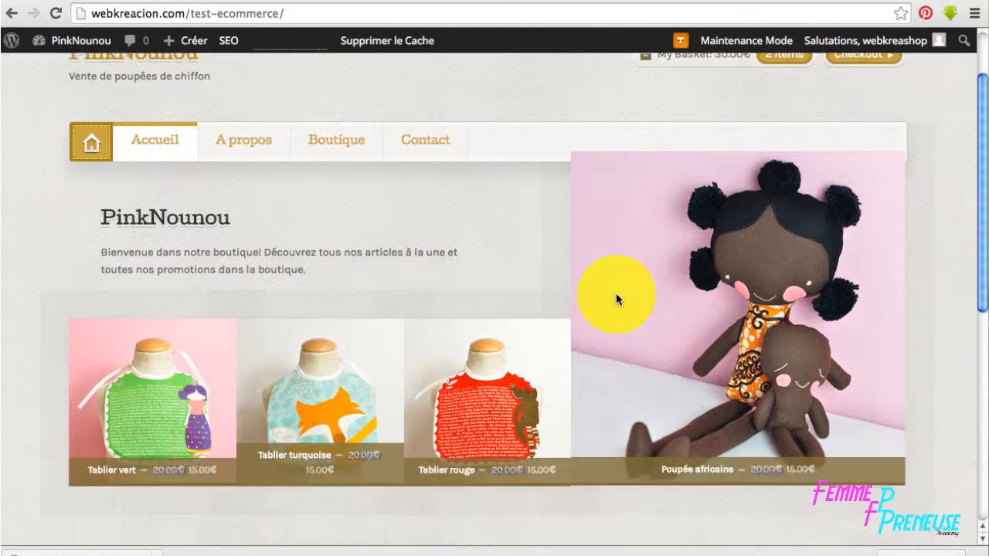
{"action": "scroll", "coordinate": [616, 293], "scroll_direction": "up", "scroll_amount": 3}
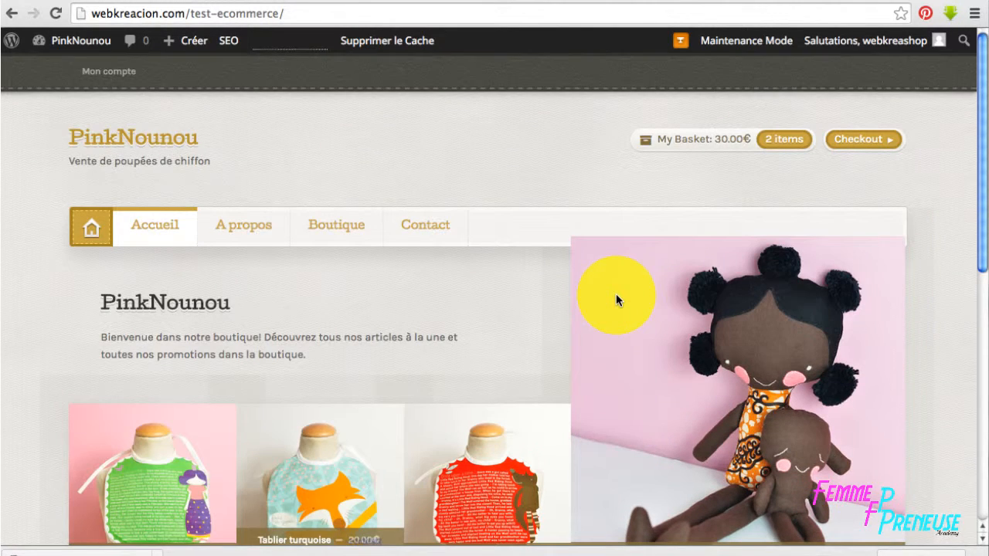
{"action": "scroll", "coordinate": [616, 299], "scroll_direction": "down", "scroll_amount": 1}
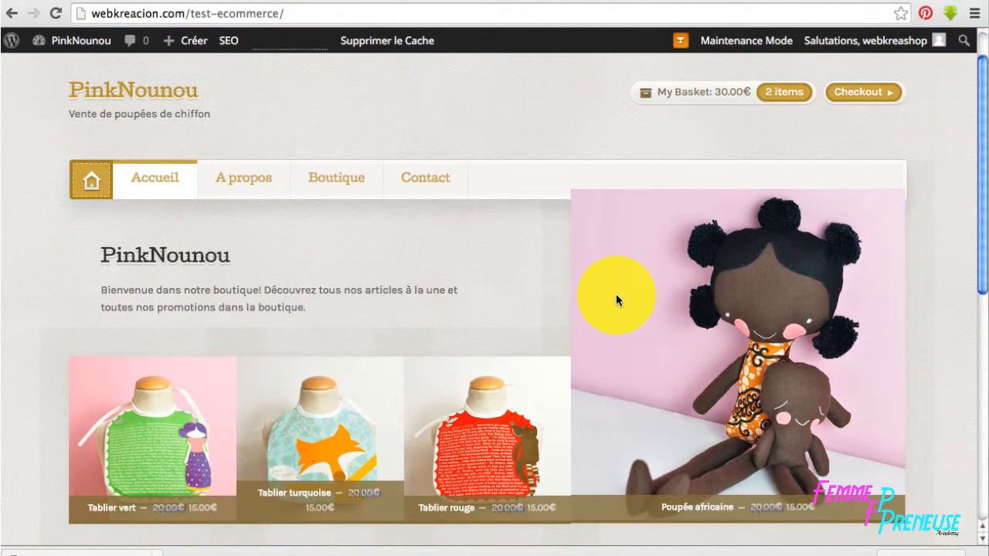